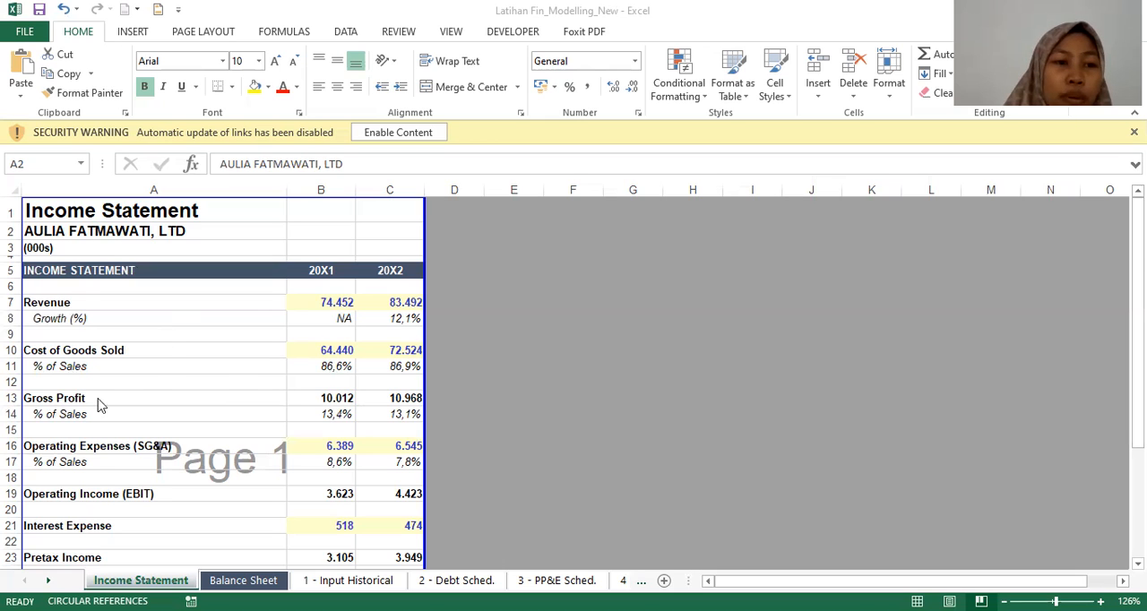
Step: Look over the whole Income Statement sheet, then examine its heading, Revenue and Growth (%) rows
scroll(102, 405, "down", 2)
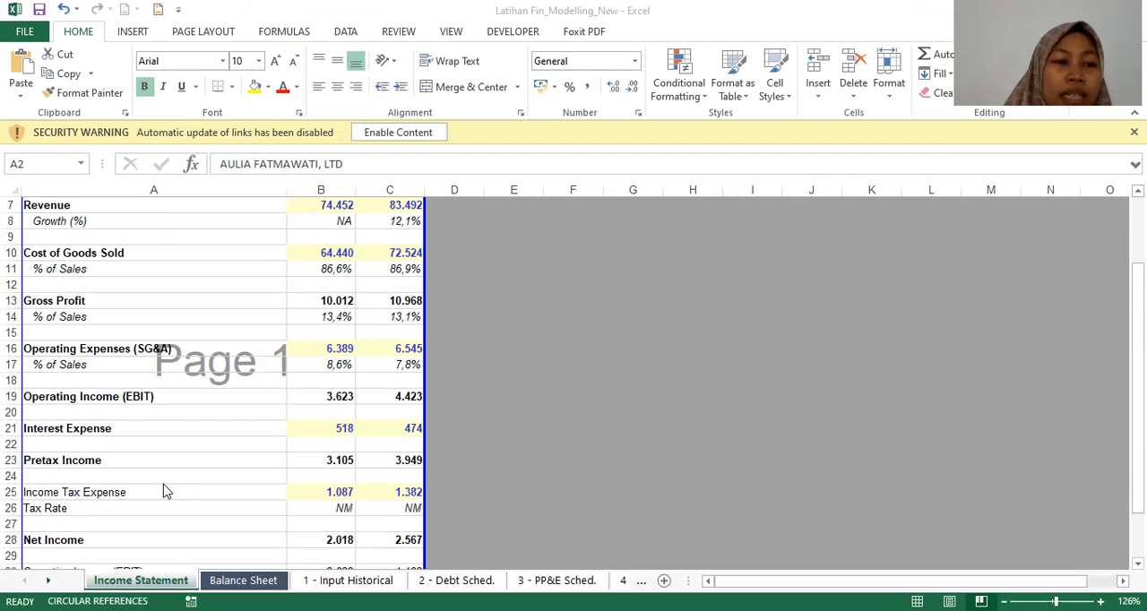
scroll(171, 448, "down", 3)
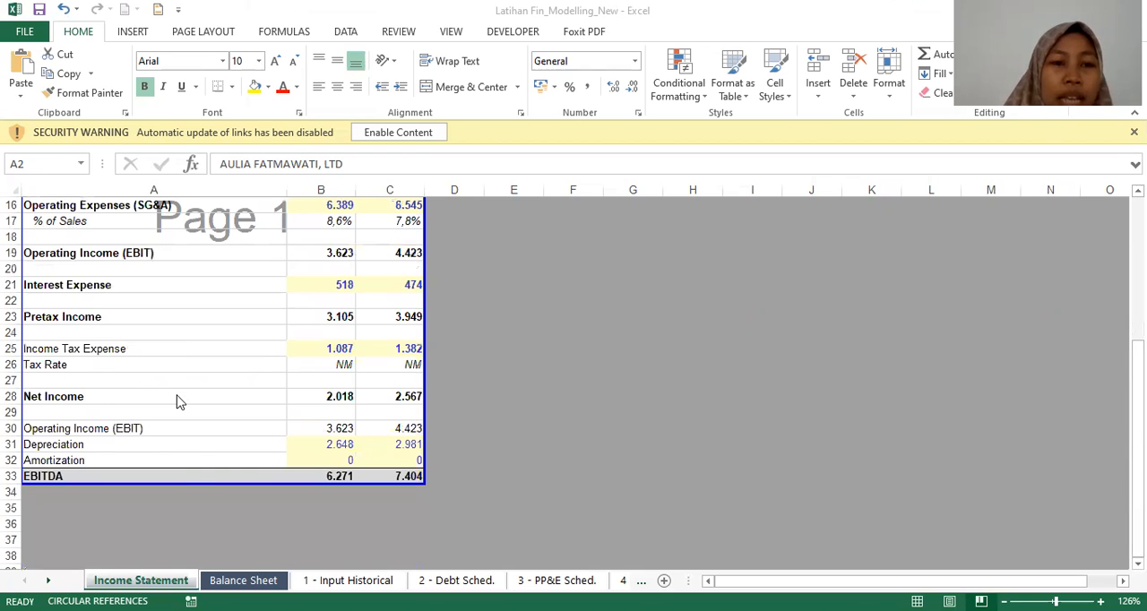
scroll(178, 402, "up", 5)
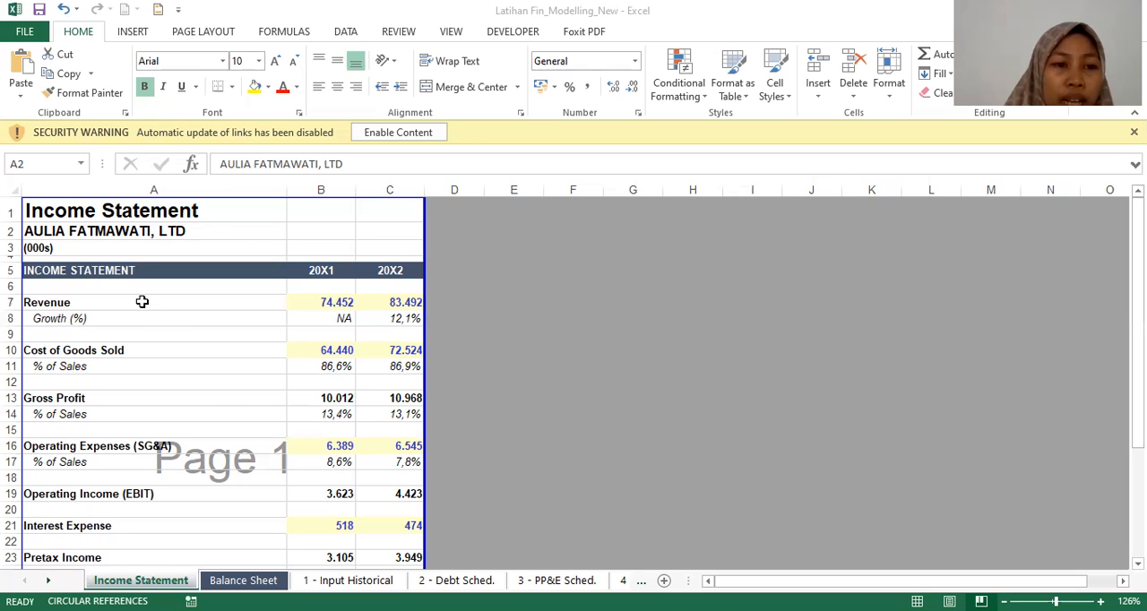
key("Down")
key("Down")
key("Down")
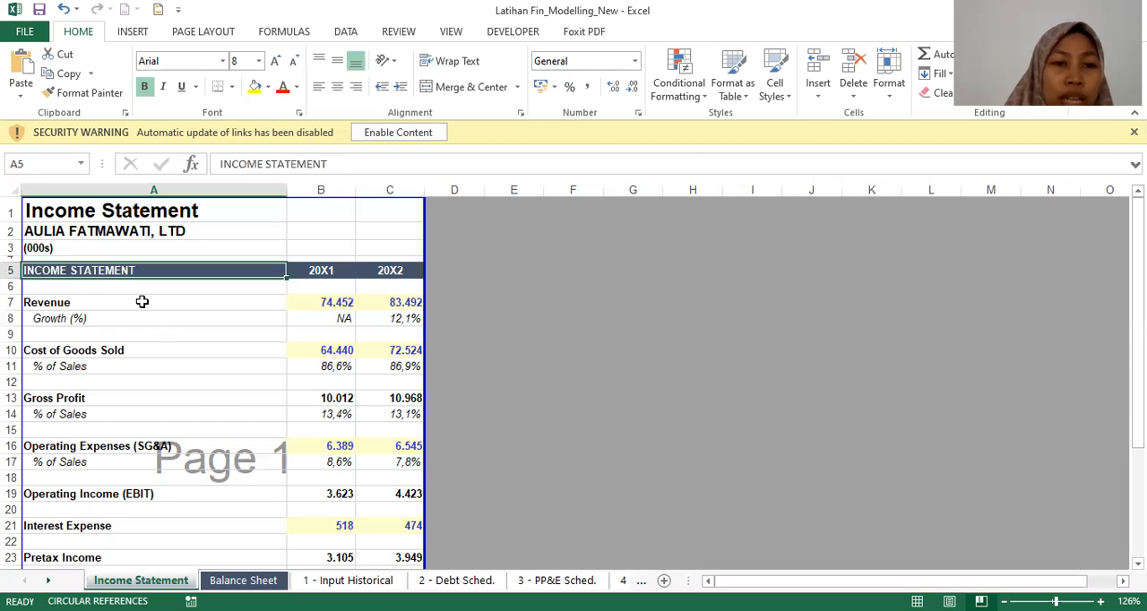
key("Down")
key("Down")
key("Right")
key("Down")
key("Left")
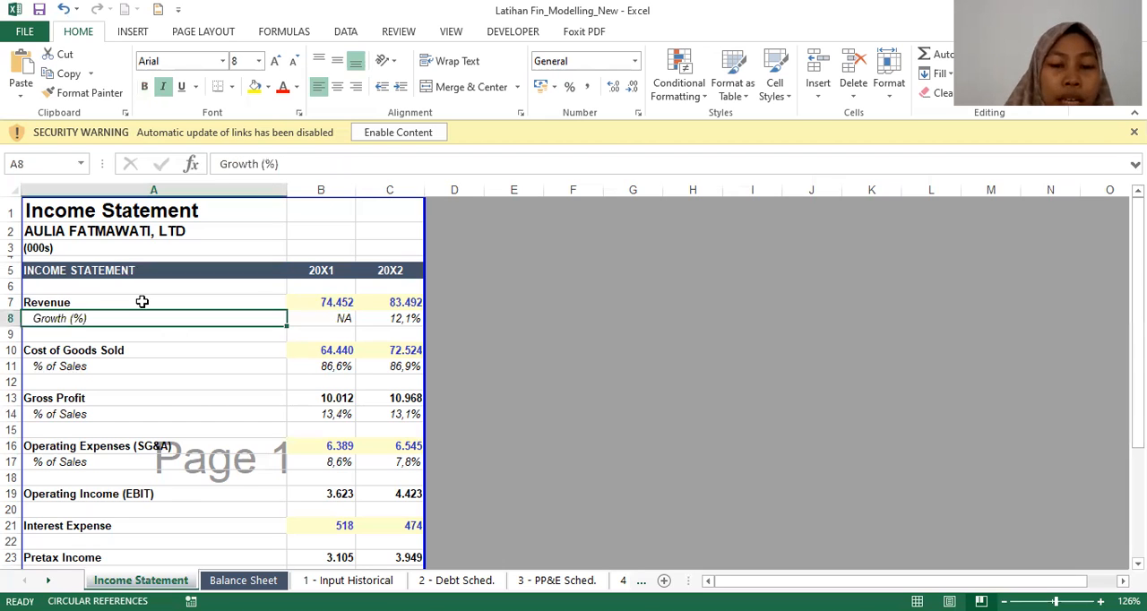
Step: Examine the remaining Income Statement rows from Cost of Goods Sold through Net Income, including the formula behind 20X1 EBITDA
key("Down")
key("Down")
key("Down")
key("Down")
key("Down")
key("Down")
key("Down")
key("Down")
key("Down")
key("Down")
key("Down")
key("Down")
key("Down")
key("Down")
key("Down")
key("Down")
key("Down")
key("Down")
key("Down")
key("Down")
key("Down")
key("Down")
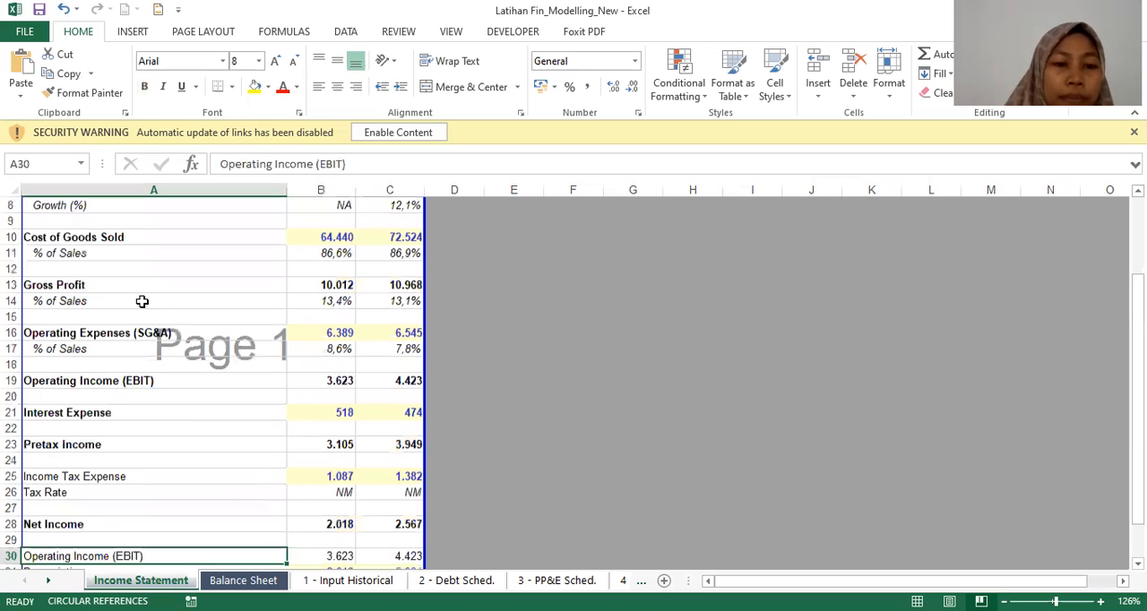
key("Up")
key("Up")
key("Right")
key("Right")
key("Left")
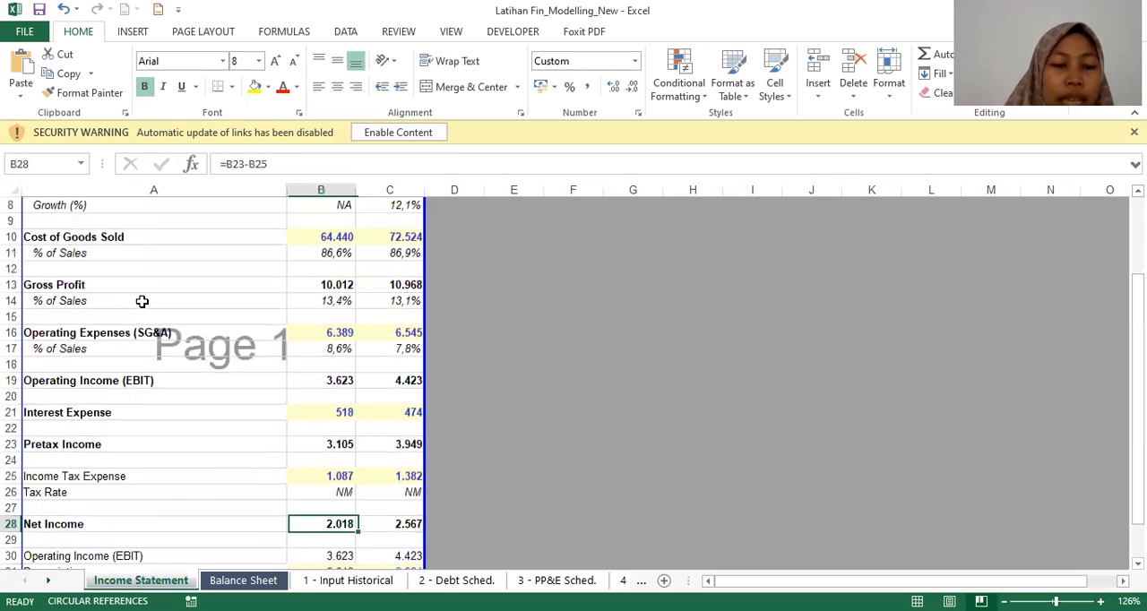
key("Left")
key("Down")
key("Down")
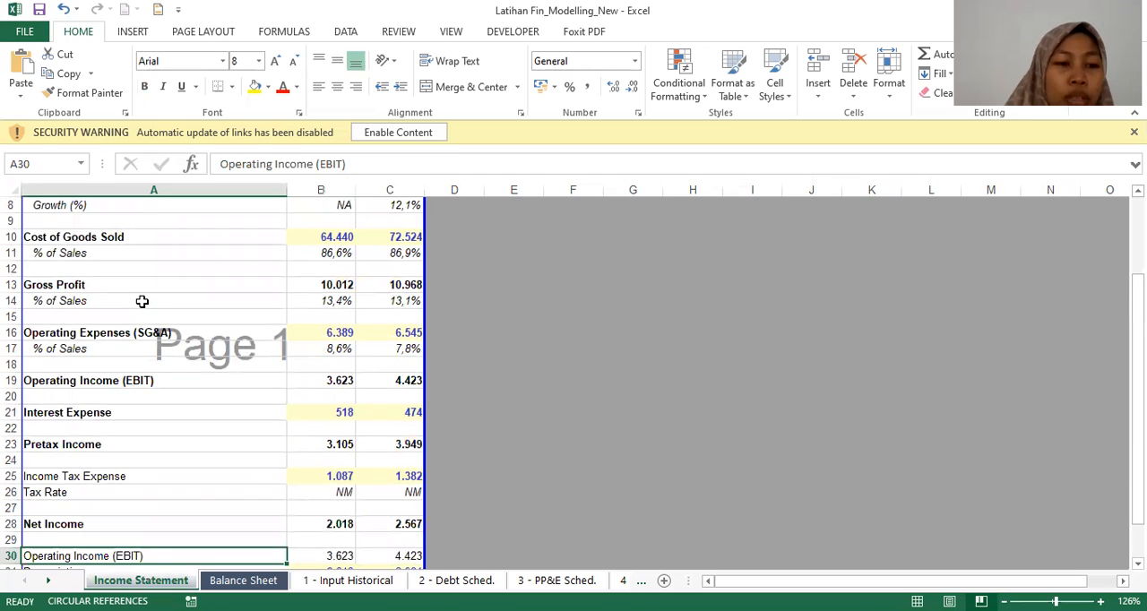
key("Down")
key("Down")
key("Down")
key("Right")
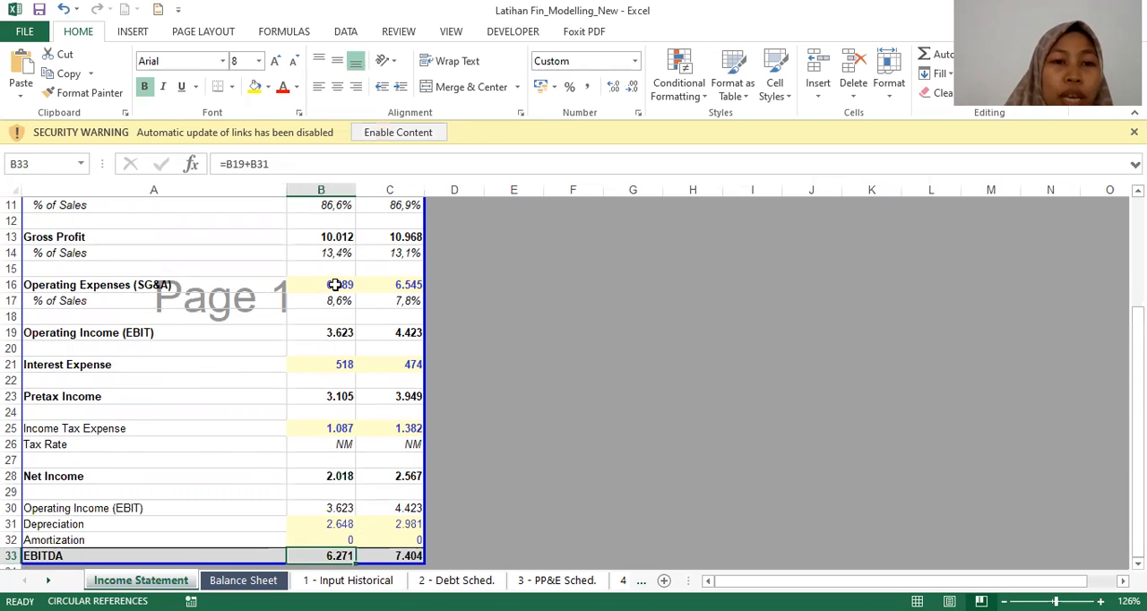
scroll(217, 450, "up", 4)
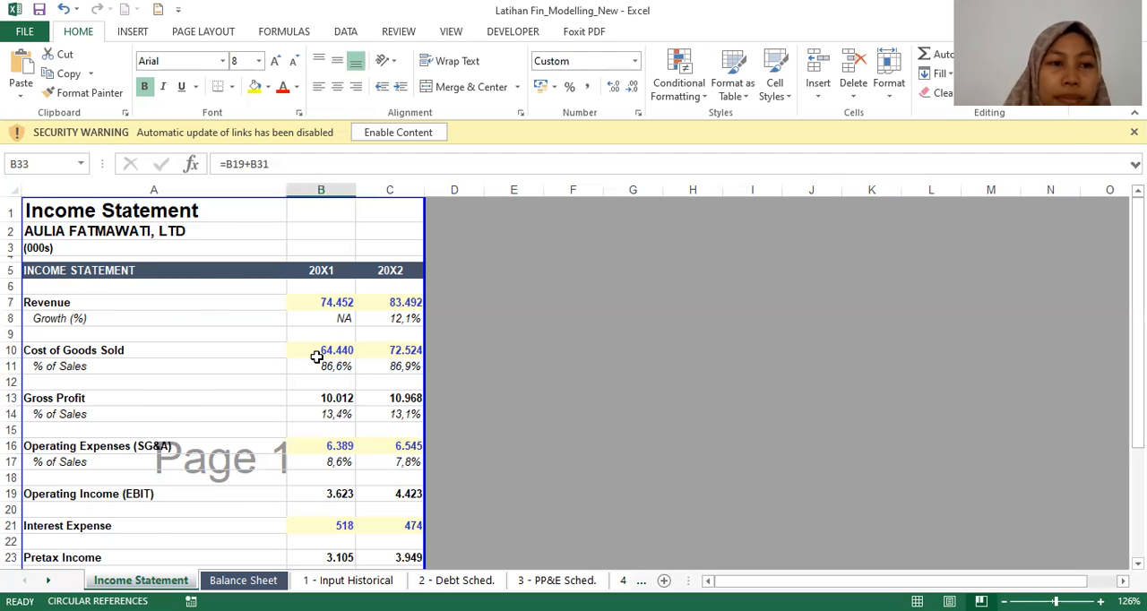
Step: Review the Balance Sheet sheet's assets, liabilities and equity for 20X1 and 20X2, down to the Check row
key("ctrl+Page_Down")
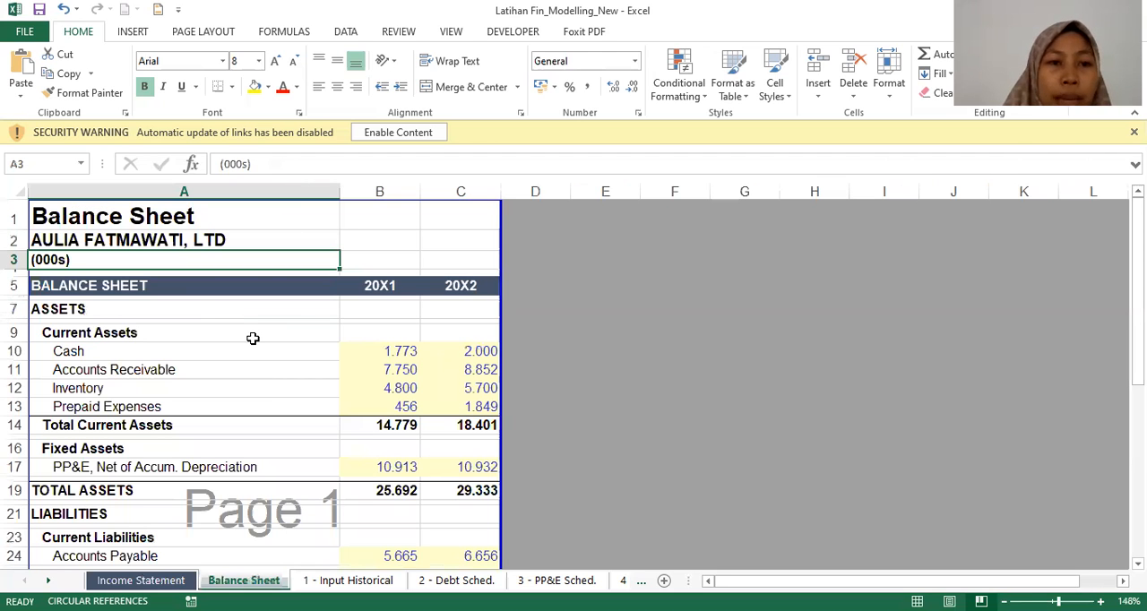
scroll(253, 338, "down", 1)
scroll(253, 338, "up", 1)
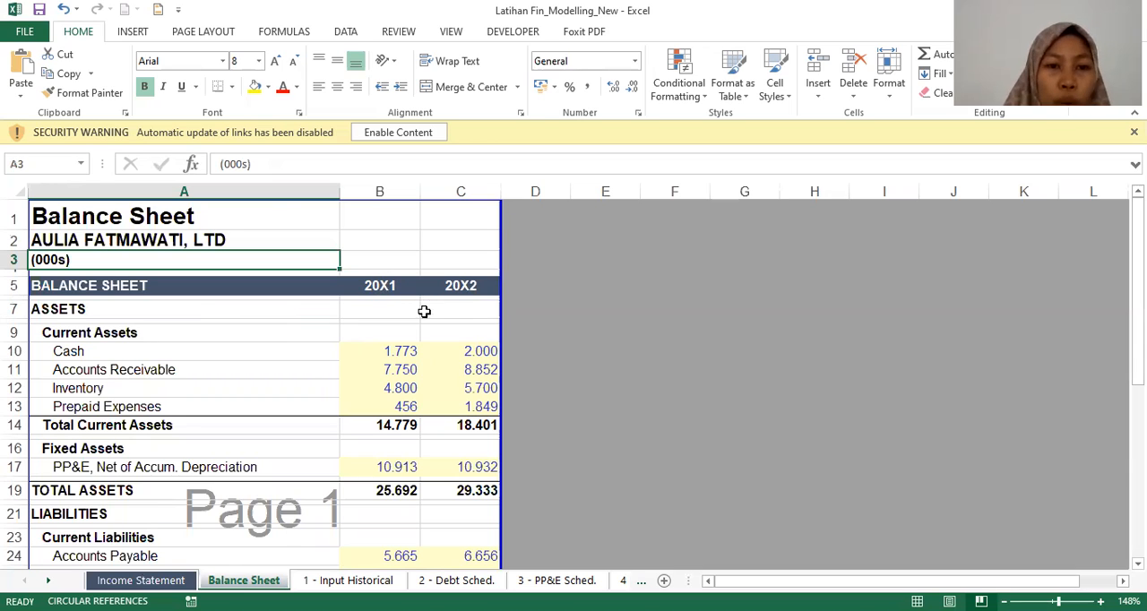
scroll(413, 338, "down", 1)
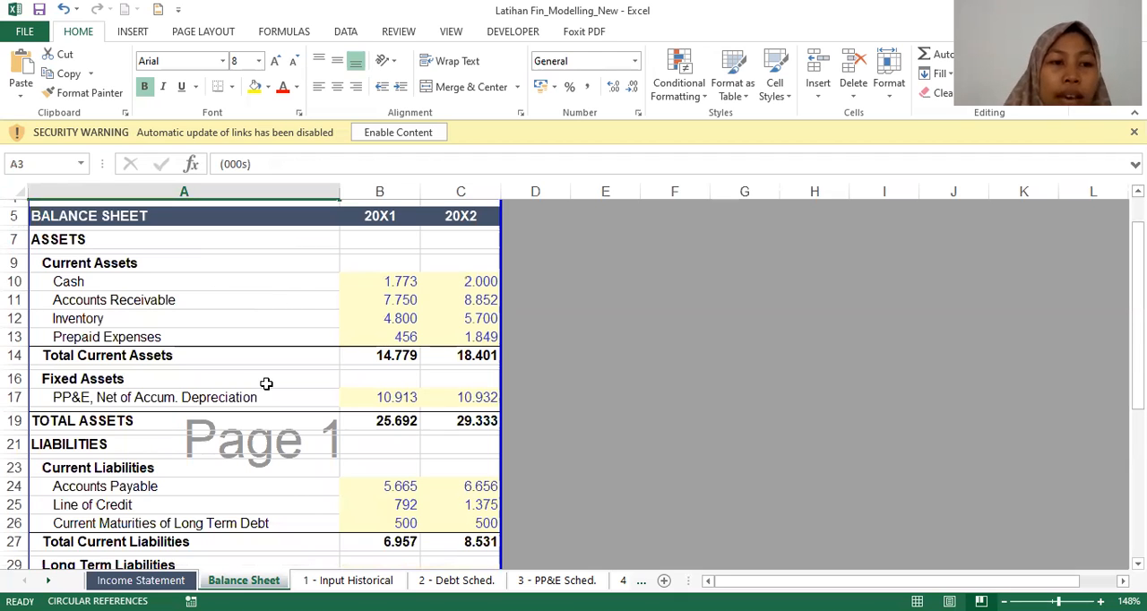
scroll(266, 383, "down", 2)
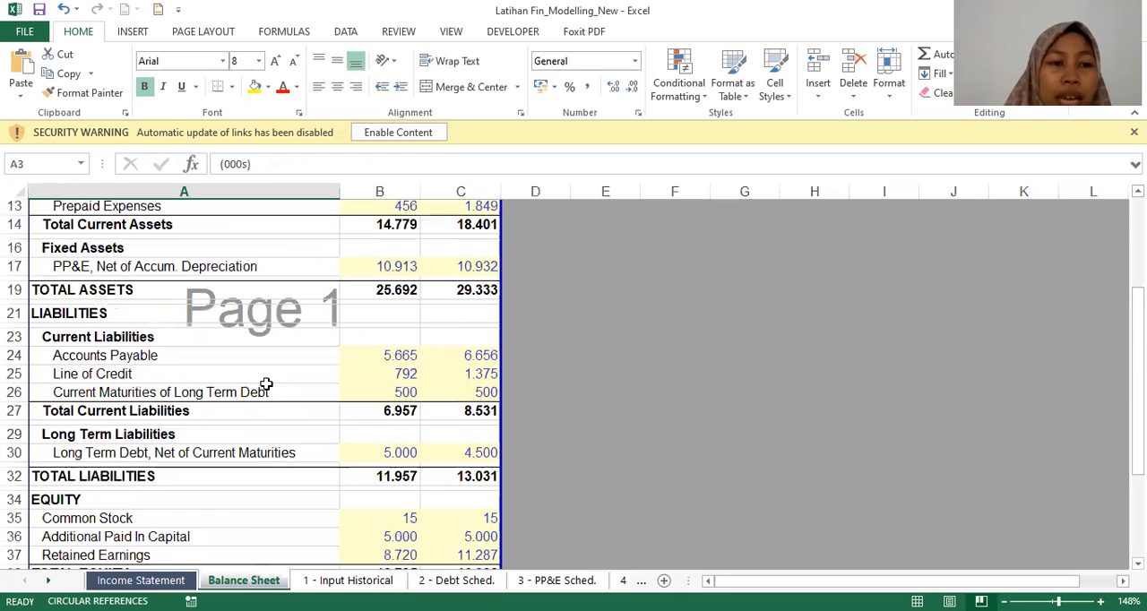
scroll(266, 384, "down", 5)
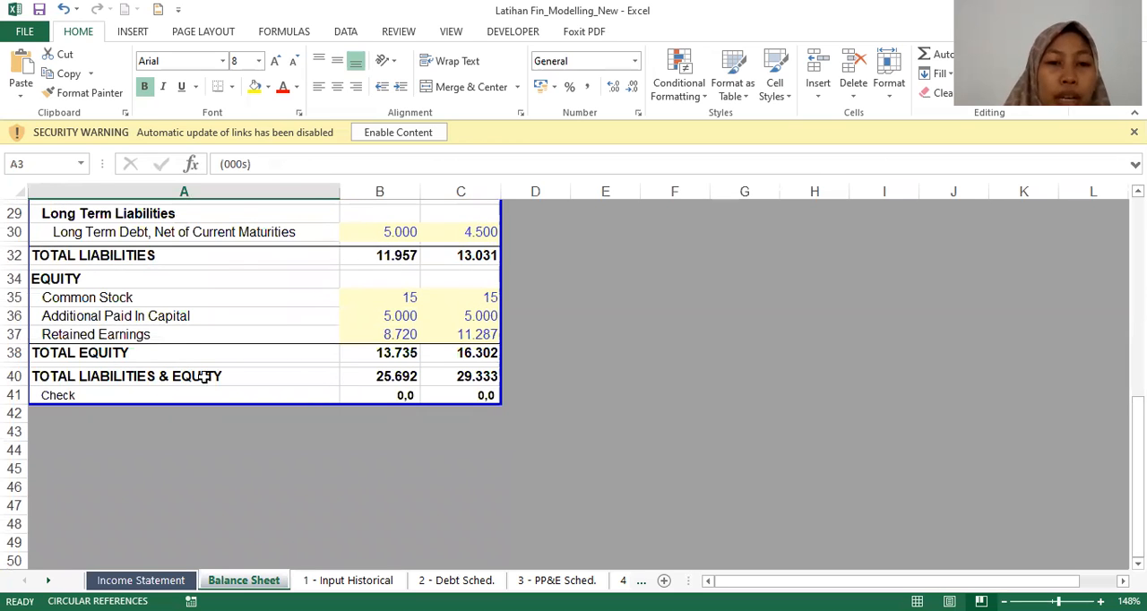
scroll(204, 377, "up", 2)
scroll(204, 377, "up", 7)
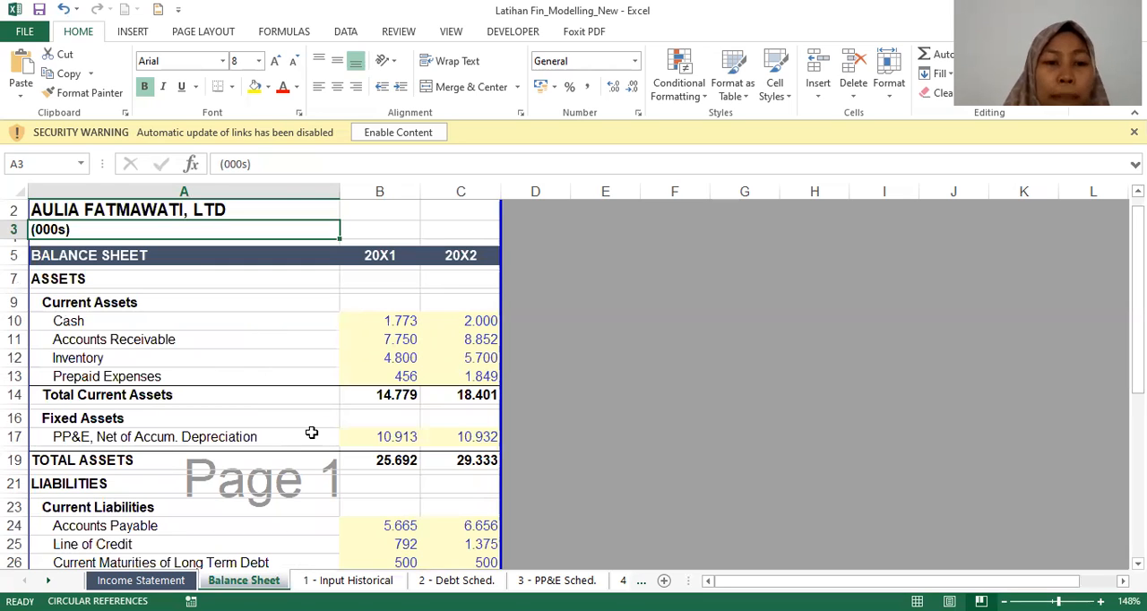
Step: Open the 1 - Input Historical sheet and view the integrated income statement at its beginning
left_click(352, 580)
scroll(437, 442, "up", 2)
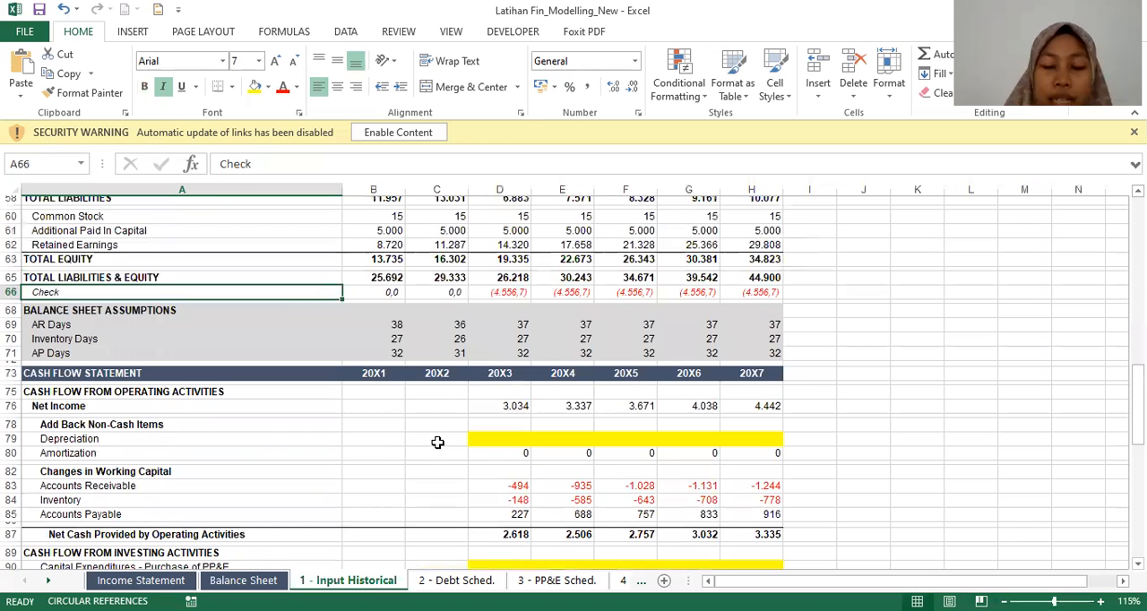
scroll(437, 441, "up", 15)
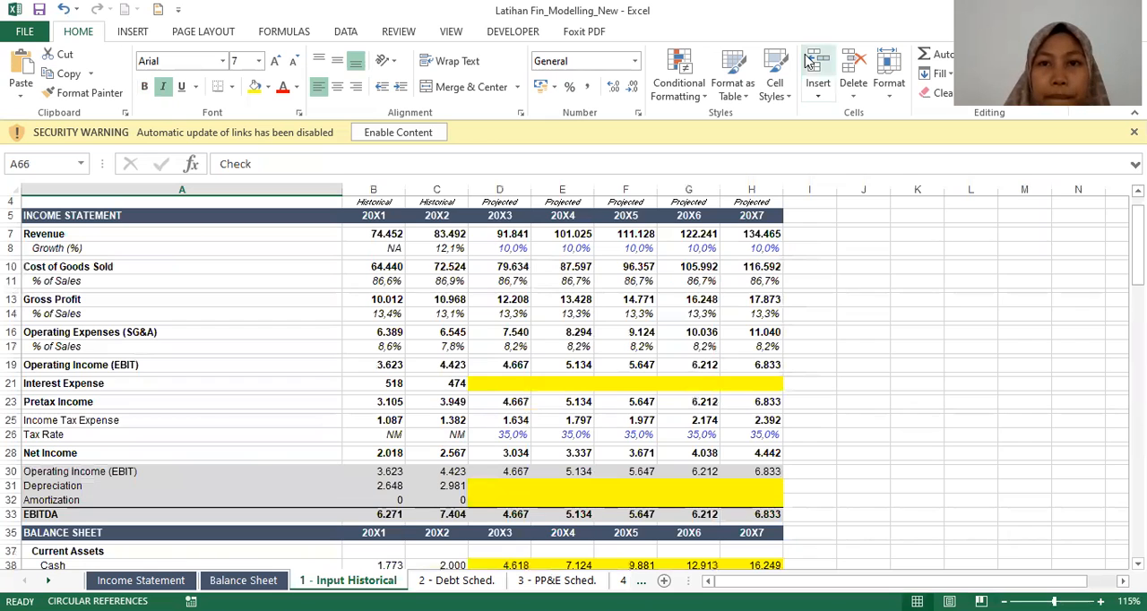
scroll(512, 389, "up", 1)
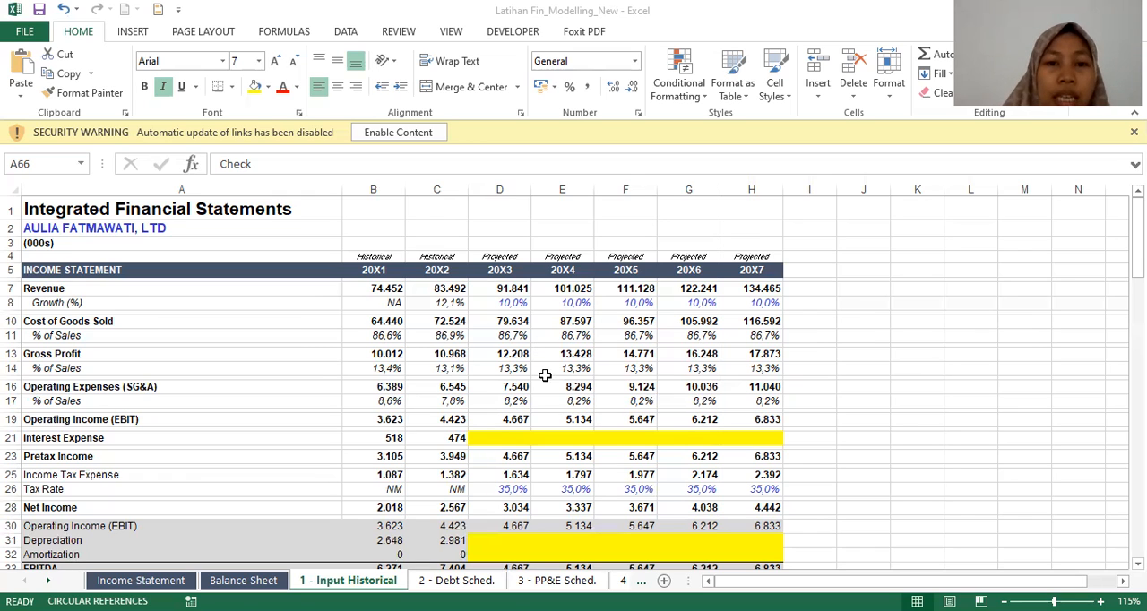
scroll(433, 319, "down", 2)
left_click(433, 320)
key("Page_Up")
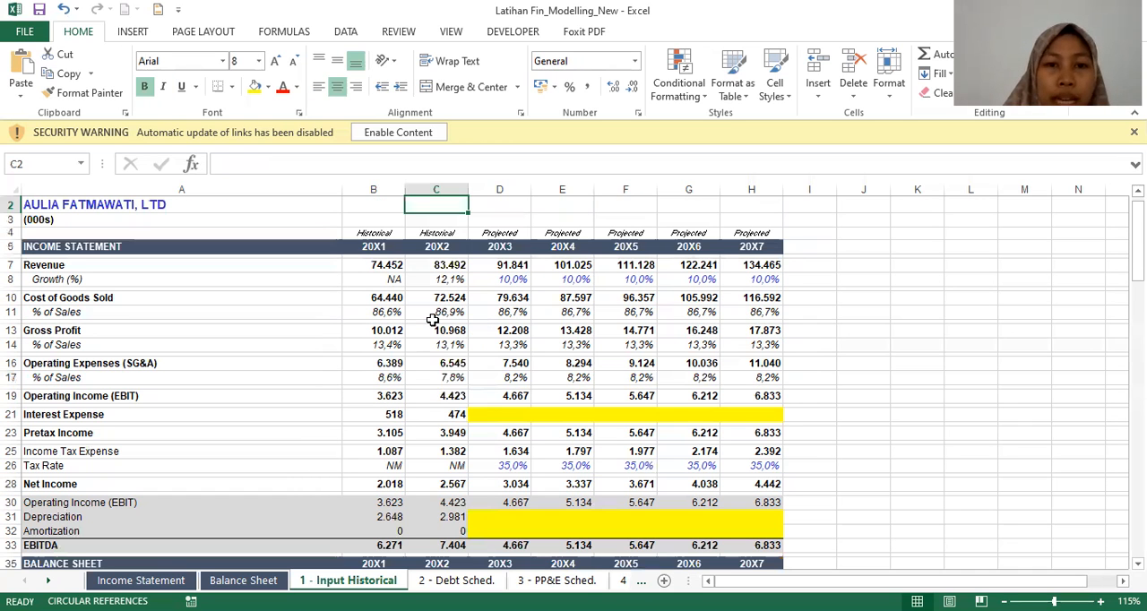
Step: Examine the integrated income statement rows down to EBITDA, including the highlighted projected Depreciation cell for 20X3
key("Down")
key("Down")
key("Down")
key("Down")
key("Down")
key("Down")
key("Down")
key("Down")
key("Down")
key("Down")
key("Down")
key("Down")
key("Down")
key("Down")
key("Down")
key("Down")
key("Down")
key("Down")
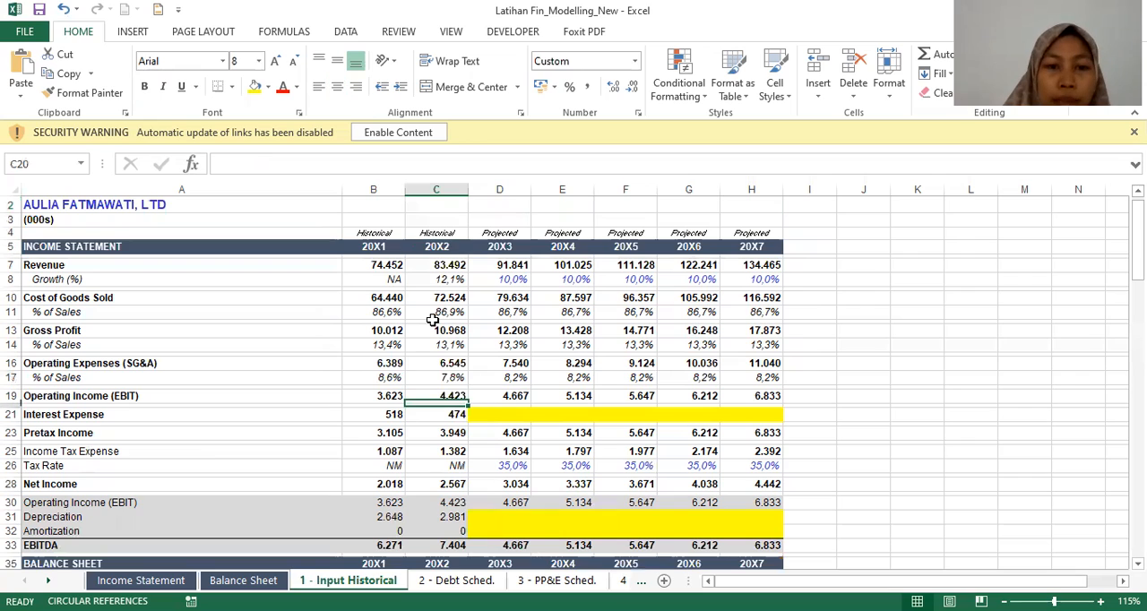
key("Down")
key("Down")
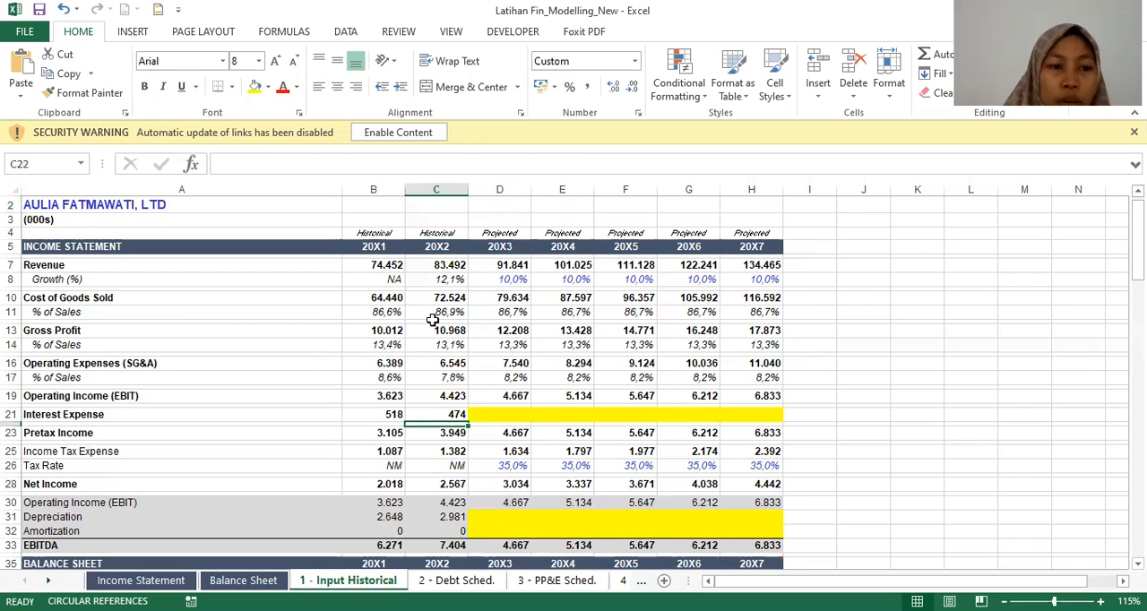
key("Down")
key("Down")
key("Down")
key("Down")
key("Down")
key("Down")
key("Down")
key("Down")
key("Down")
key("Left")
key("Left")
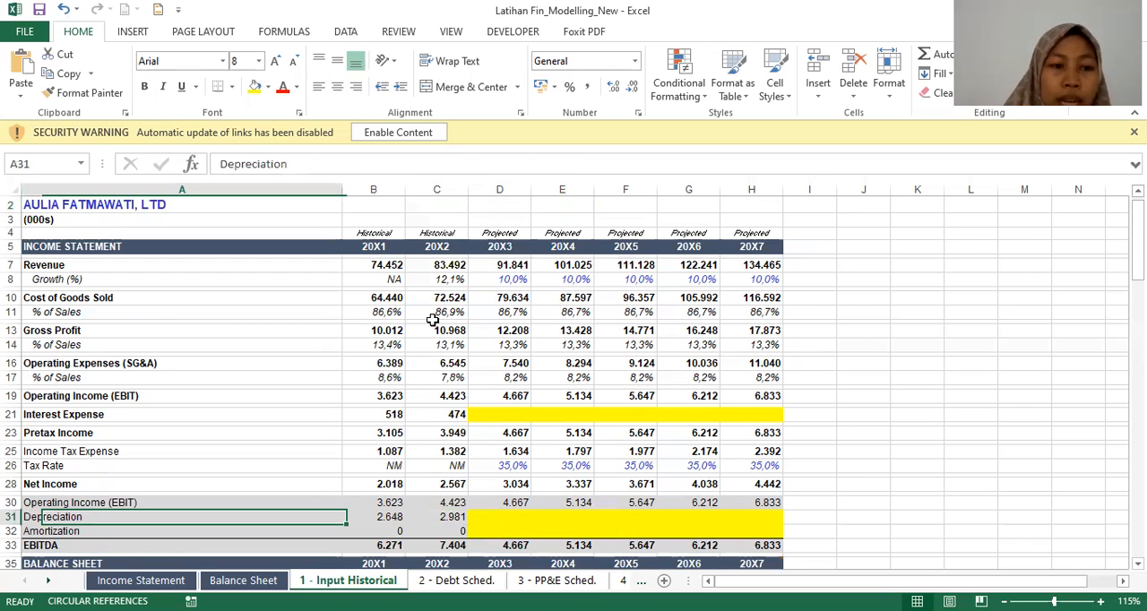
key("Right")
key("Right")
key("Right")
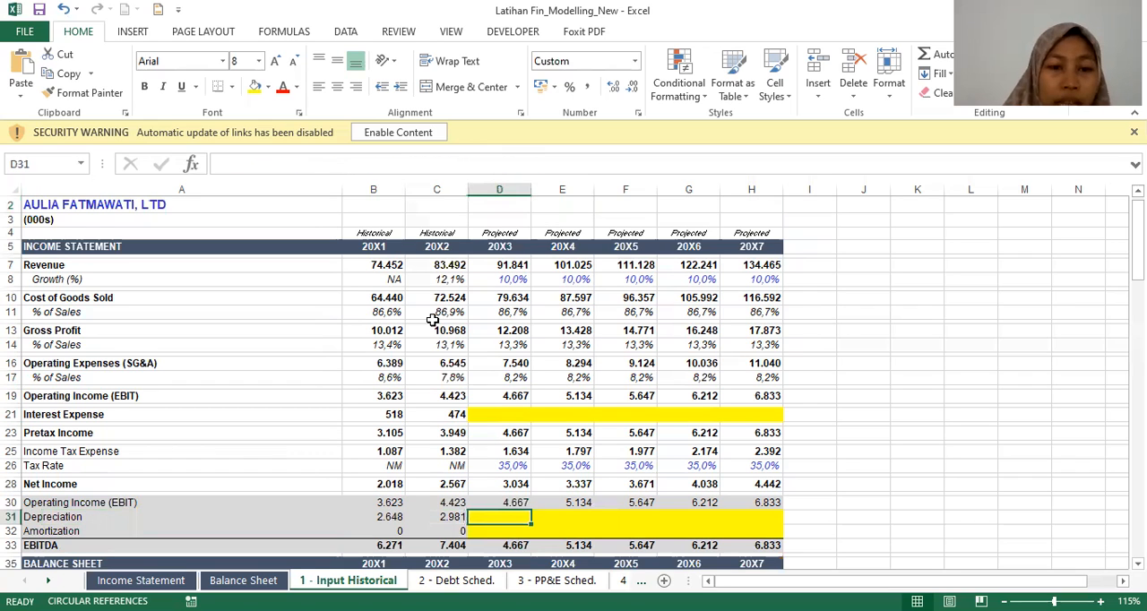
key("Down")
key("Down")
key("Down")
key("Up")
key("Left")
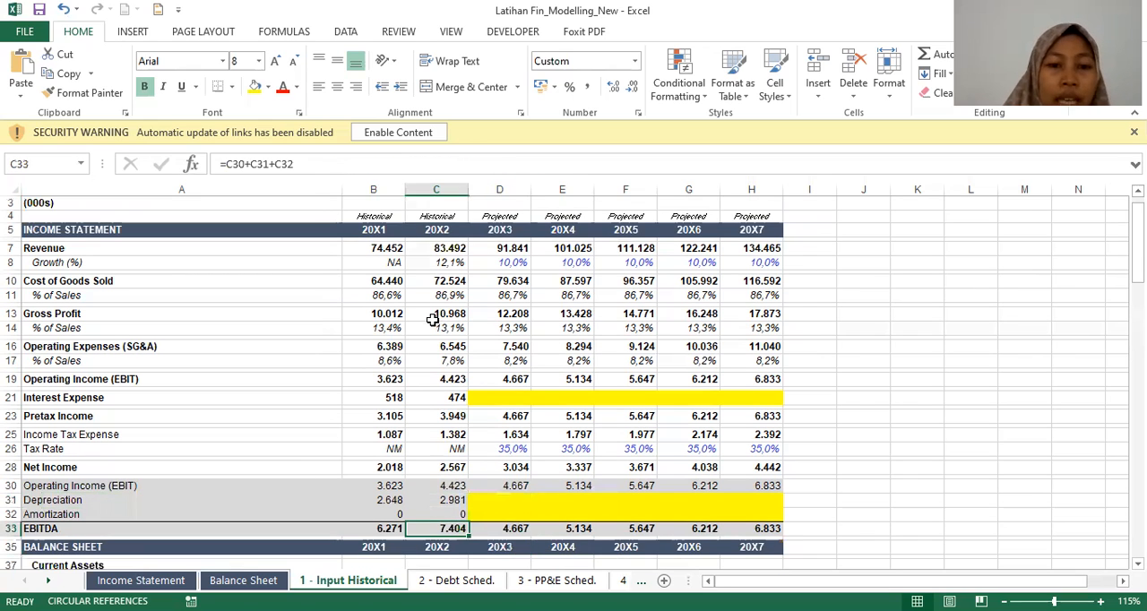
Step: Examine the current and fixed assets in the integrated balance sheet, including the PP&E row and its 20X1 source link
key("Down")
key("Down")
key("Down")
key("Down")
key("Down")
key("Down")
key("Down")
key("Down")
key("Down")
key("Down")
key("Down")
key("Down")
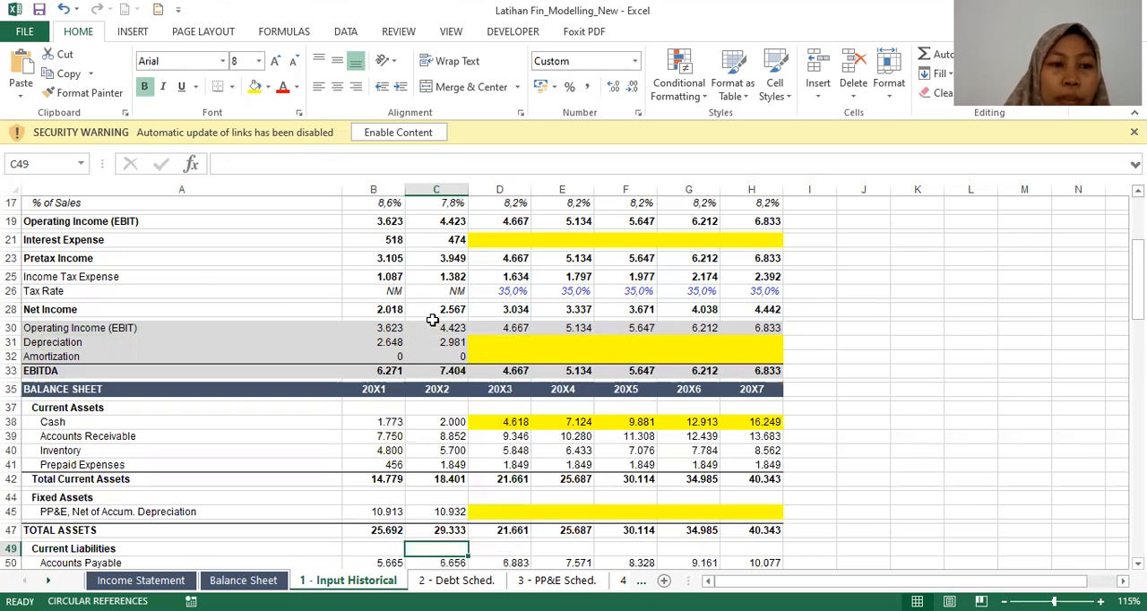
key("Up")
key("Up")
key("Up")
key("Up")
key("Up")
key("Up")
key("Down")
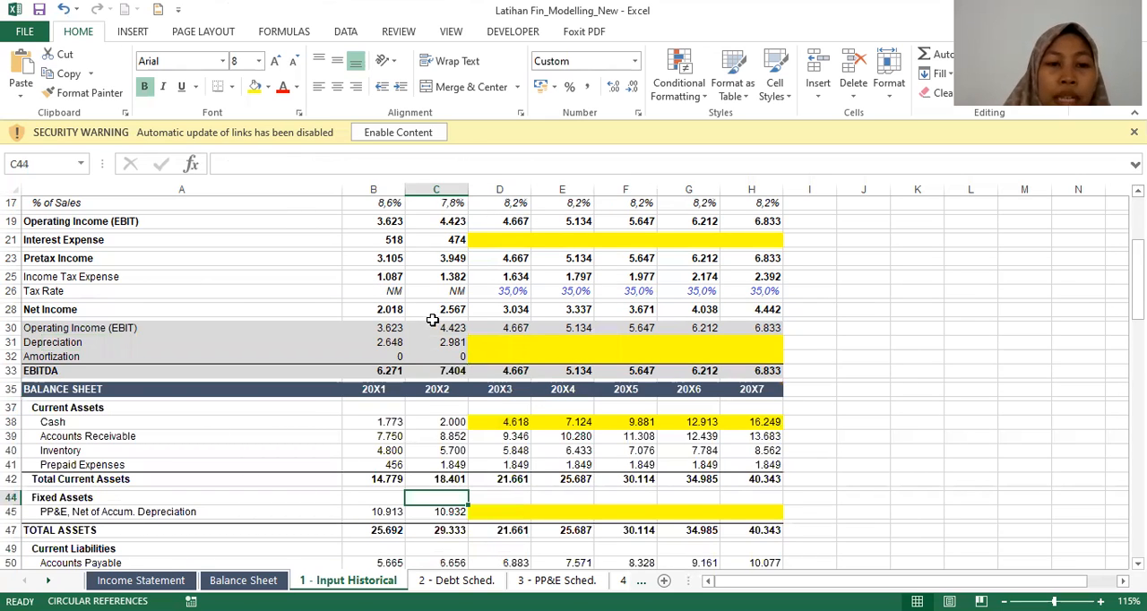
key("Down")
key("Left")
key("Left")
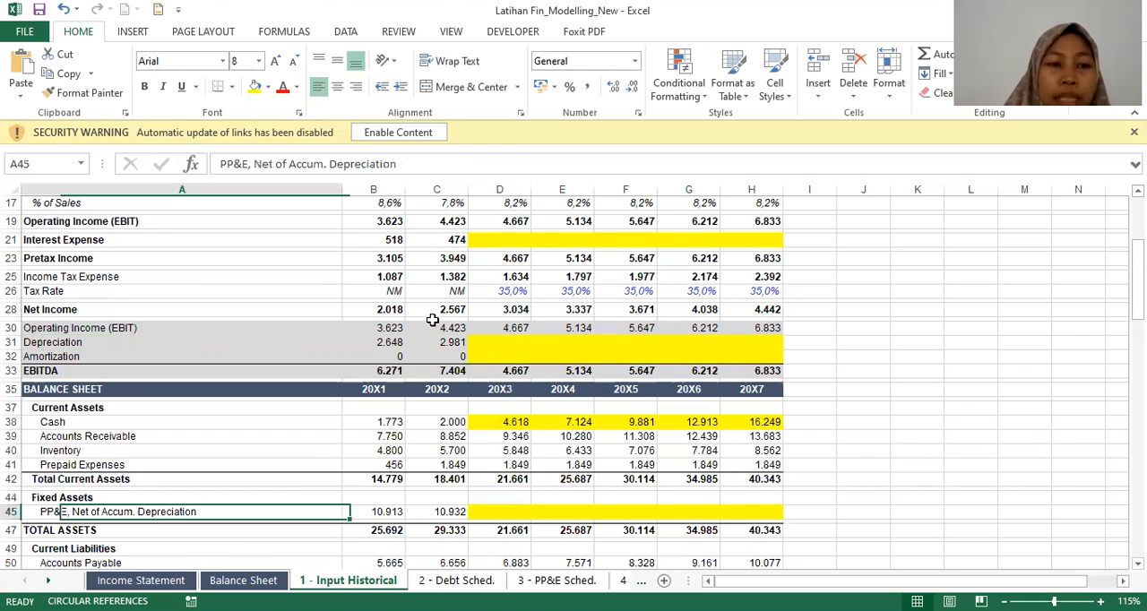
key("Right")
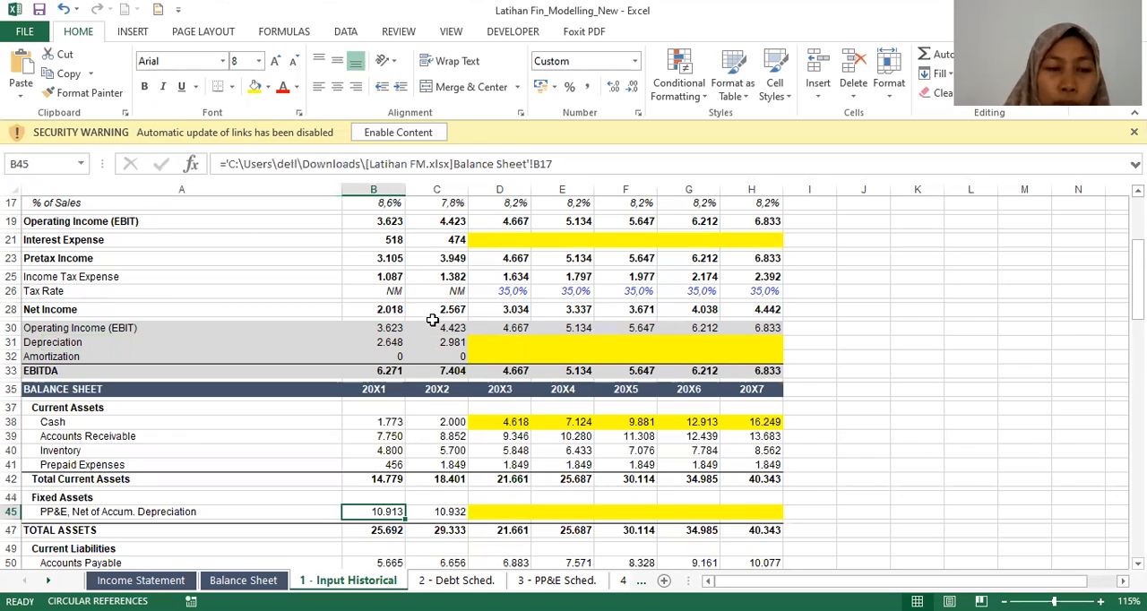
key("Down")
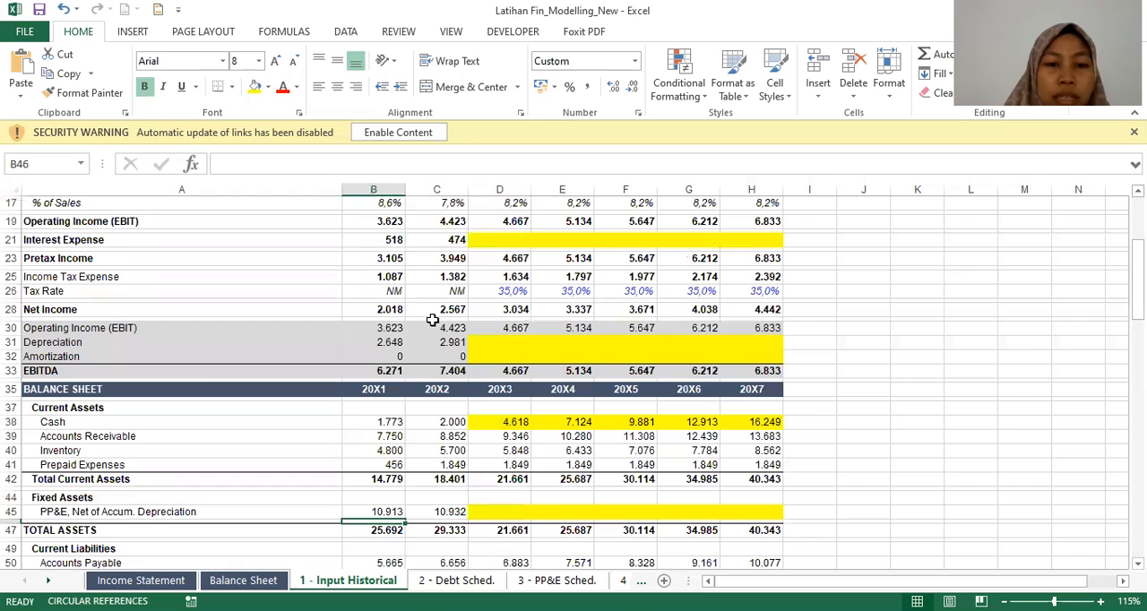
Step: Examine the integrated balance sheet's liabilities and equity, including the highlighted 20X3 debt cells and the Total Equity formula
key("Down")
key("Down")
key("Down")
key("Down")
key("Down")
key("Down")
key("Down")
key("Down")
key("Down")
key("Down")
key("Down")
key("Down")
key("Down")
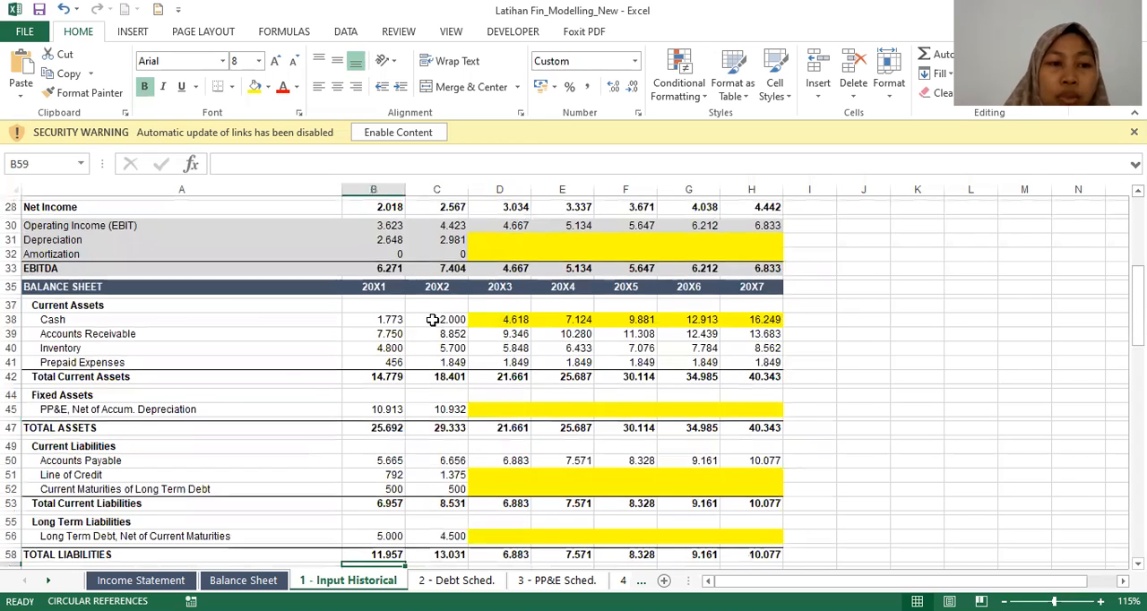
key("Down")
key("Down")
key("Up")
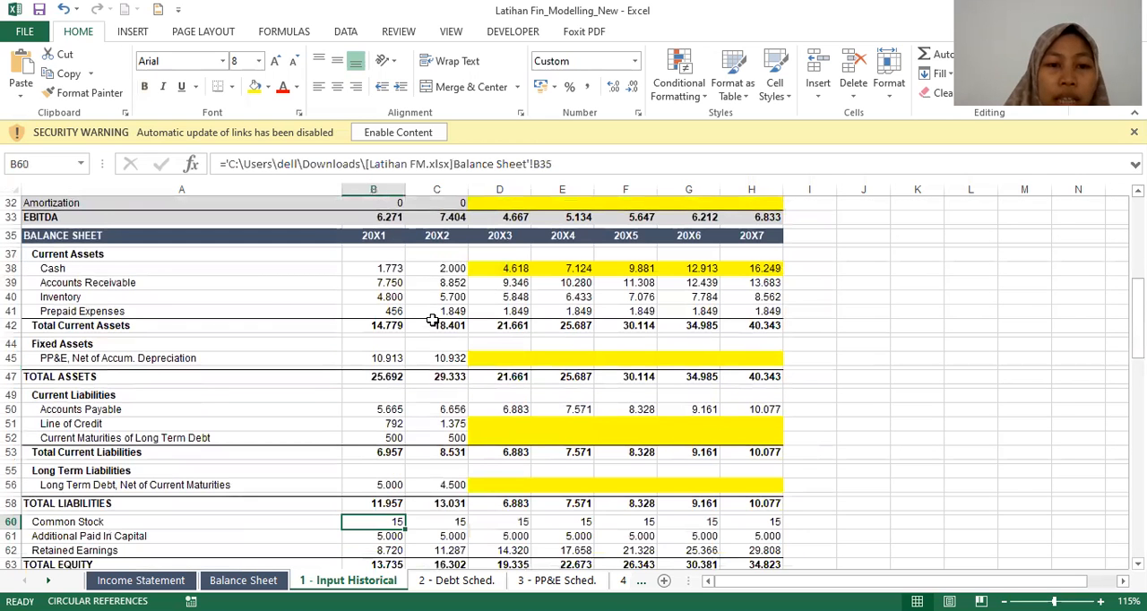
key("Up")
key("Up")
key("Up")
key("Up")
key("Up")
key("Up")
key("Up")
key("Up")
key("Up")
key("Right")
key("Right")
key("Down")
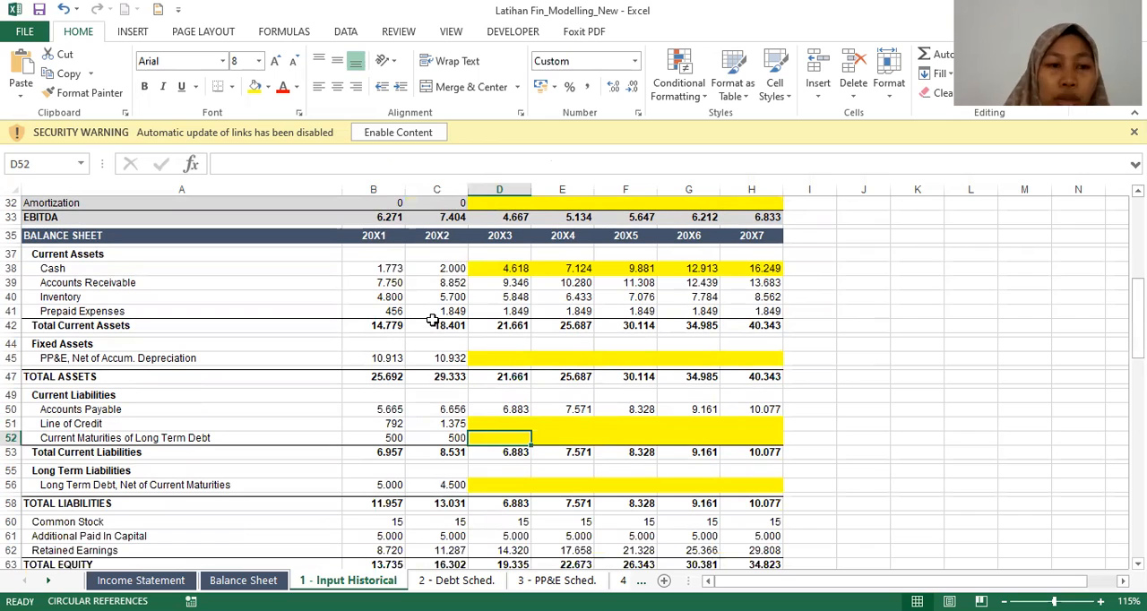
key("Down")
key("Down")
key("Down")
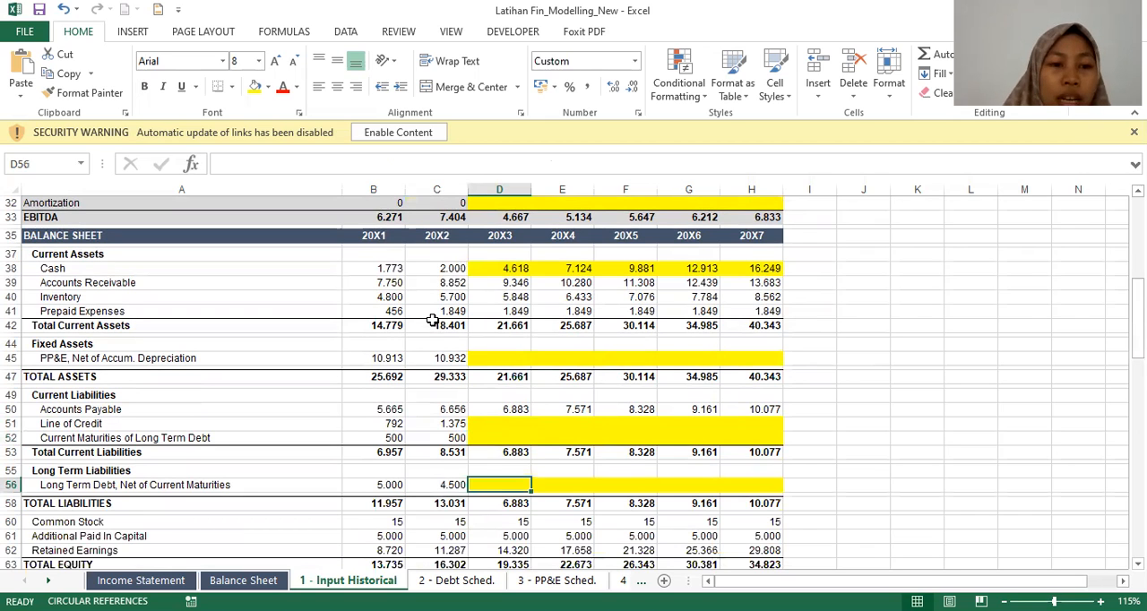
key("Down")
key("Down")
key("Down")
key("Down")
Step: Examine the integrated cash flow statement's operating, investing and financing sections, including the highlighted 20X3 Depreciation cell
key("Down")
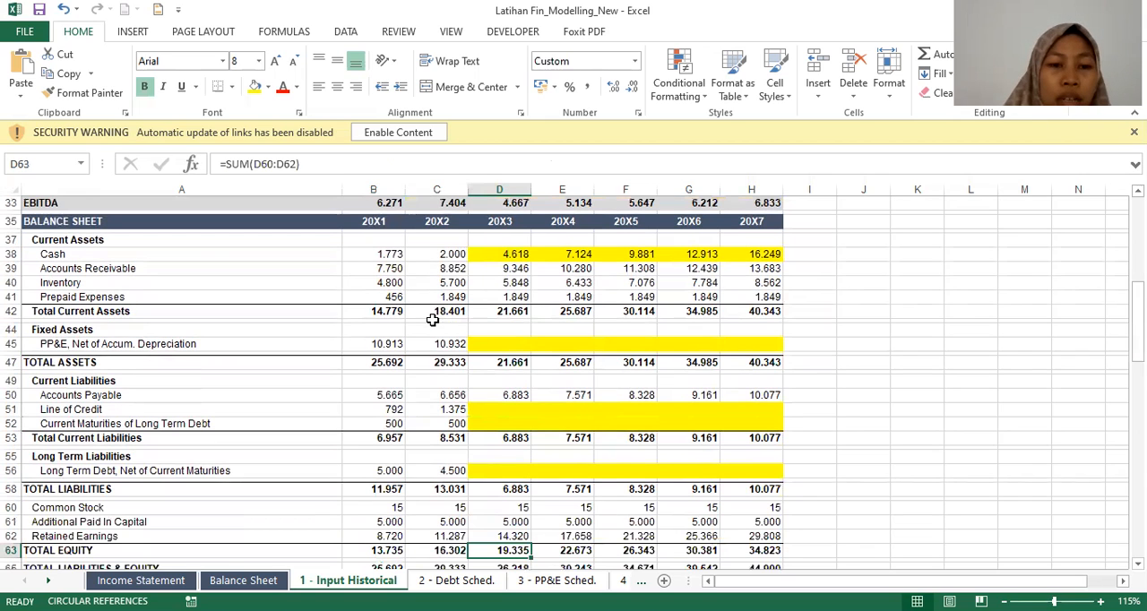
key("Down")
key("Down")
key("Down")
key("Down")
key("Down")
key("Down")
key("Down")
key("Down")
key("Page_Down")
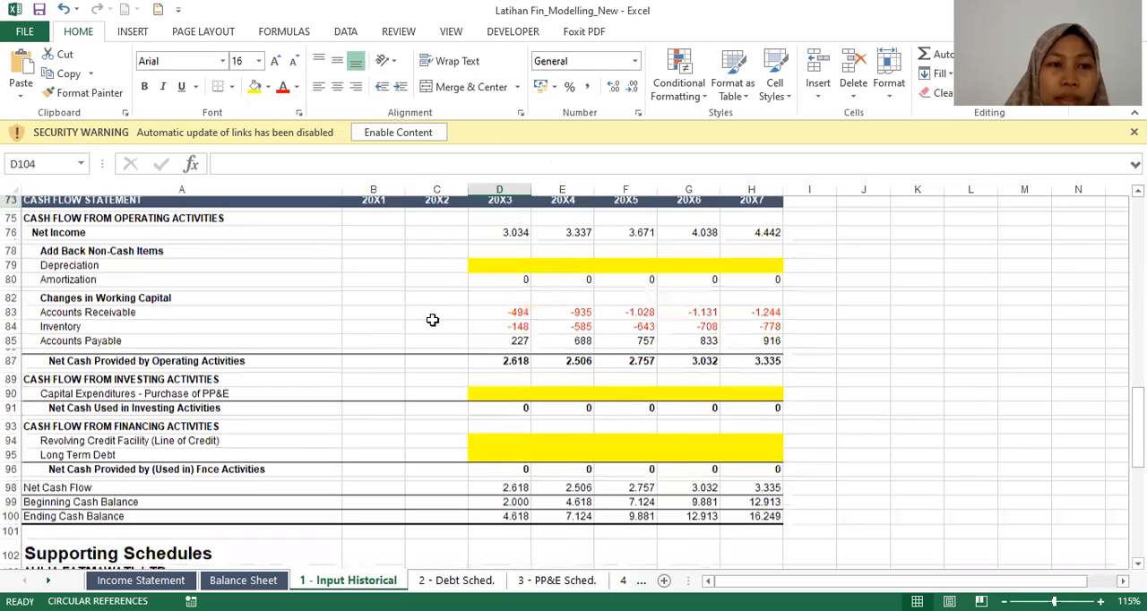
key("Up")
key("Up")
key("Up")
key("Up")
key("Up")
key("Up")
key("Up")
key("Up")
key("Up")
key("Up")
key("Up")
key("Up")
key("Up")
key("Up")
key("Up")
key("Up")
key("Up")
key("Up")
key("Up")
key("Up")
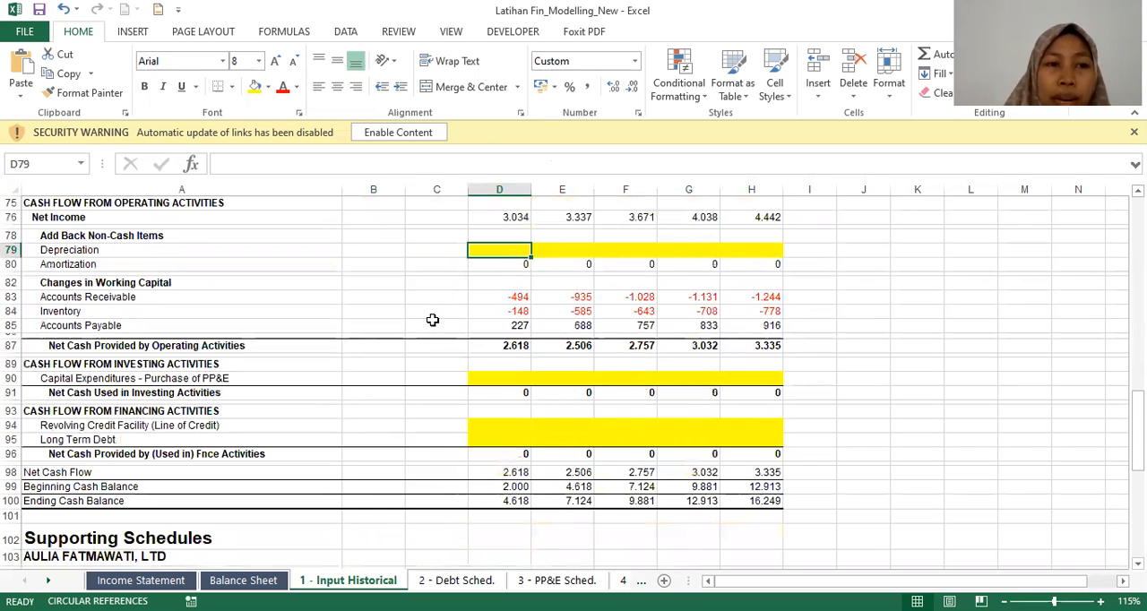
key("Up")
key("Up")
key("Up")
key("Up")
key("Up")
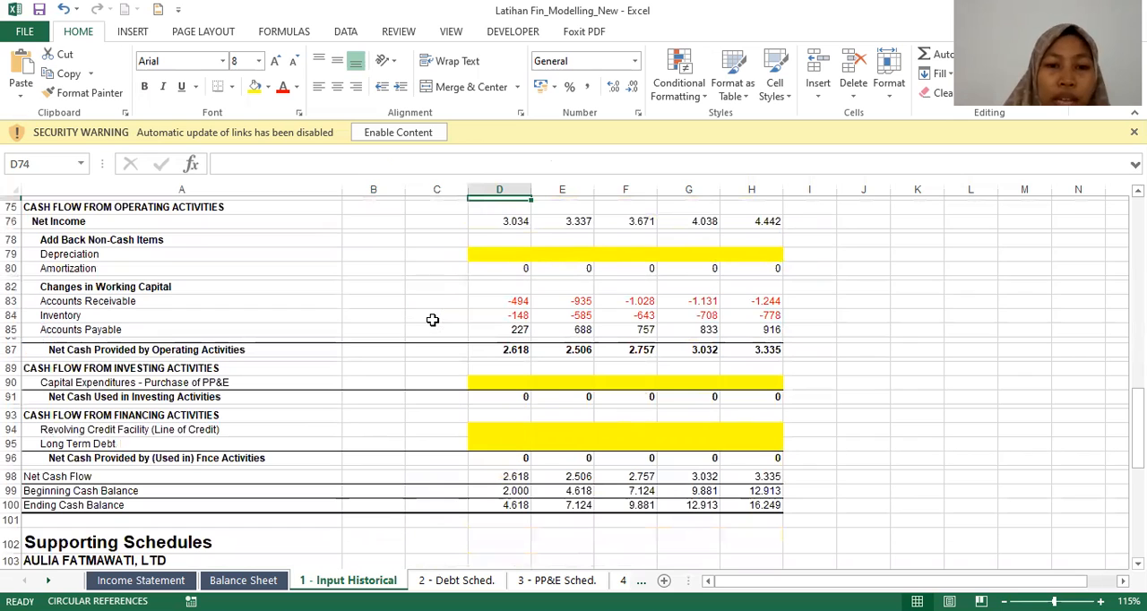
Step: Return to the start of the integrated statements and review the 20X3 projections from revenue growth down to Accounts Receivable
key("Page_Up")
key("Page_Up")
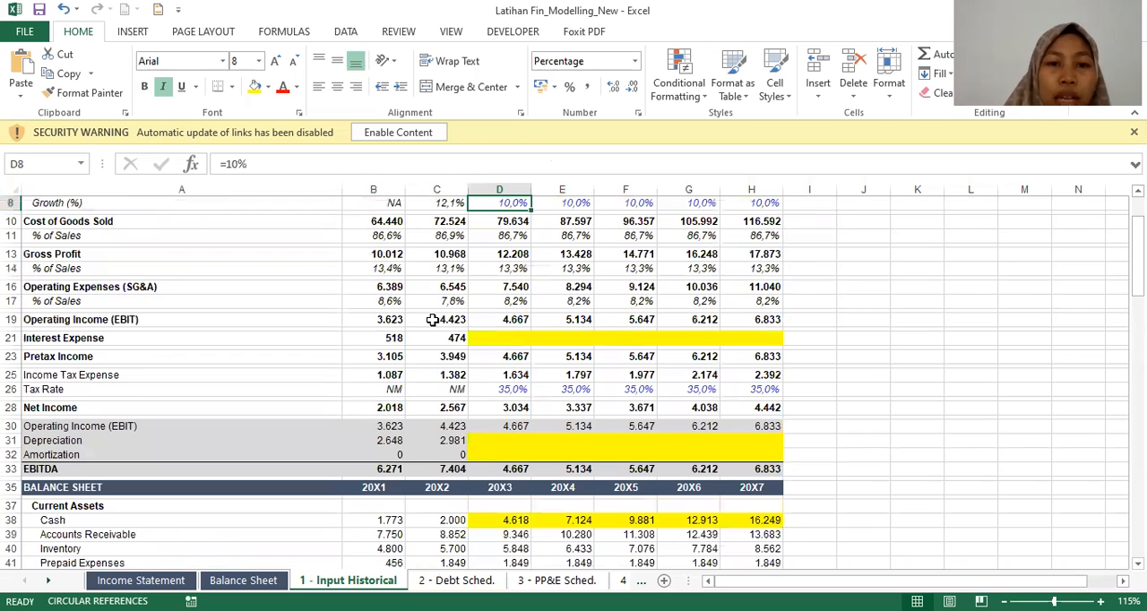
scroll(433, 320, "up", 2)
scroll(433, 320, "up", 1)
key("Down")
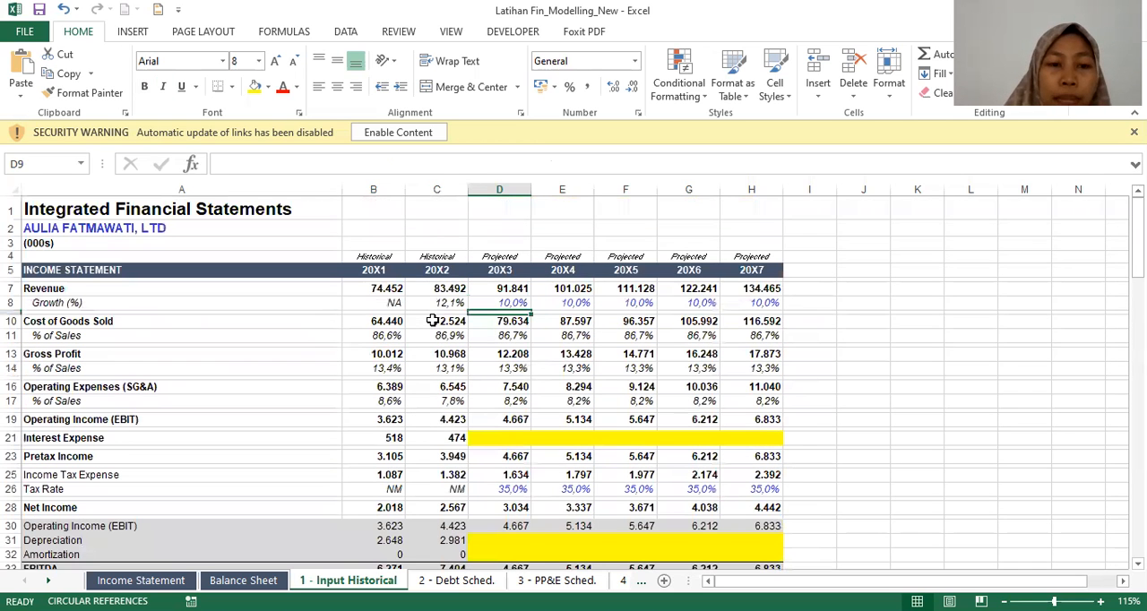
key("Down")
key("Down")
key("Down")
key("Down")
key("Down")
key("Down")
key("Down")
key("Down")
key("Down")
key("Down")
key("Down")
key("Down")
key("Down")
key("Down")
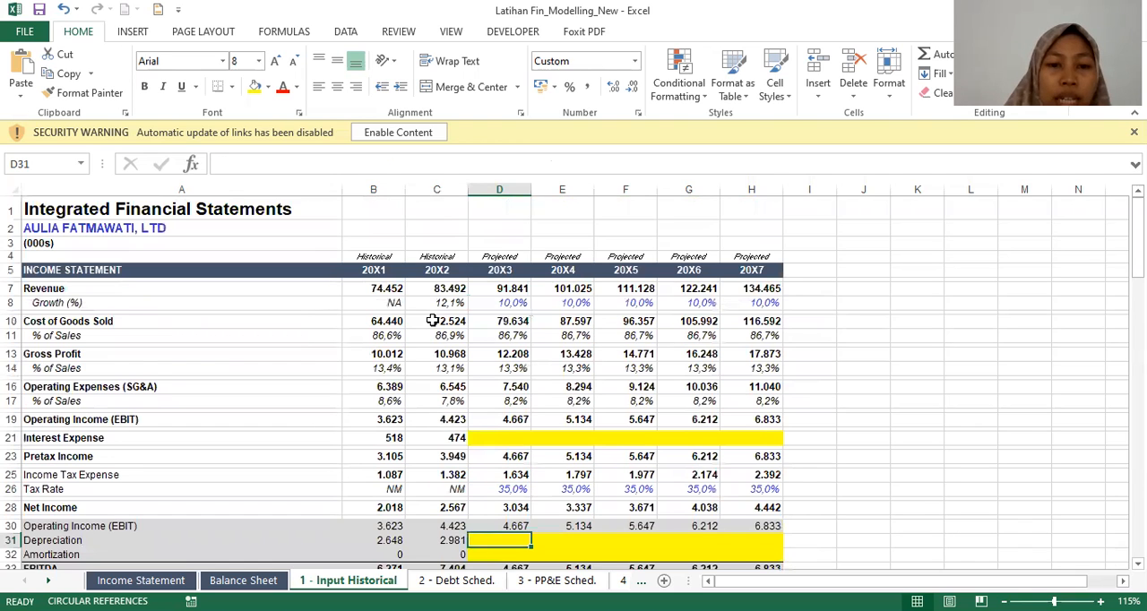
Step: Go to the Balance Sheet Assumptions block and review its AR Days, Inventory Days and AP Days row labels
key("Down")
key("Down")
key("Down")
key("Down")
key("Down")
key("Down")
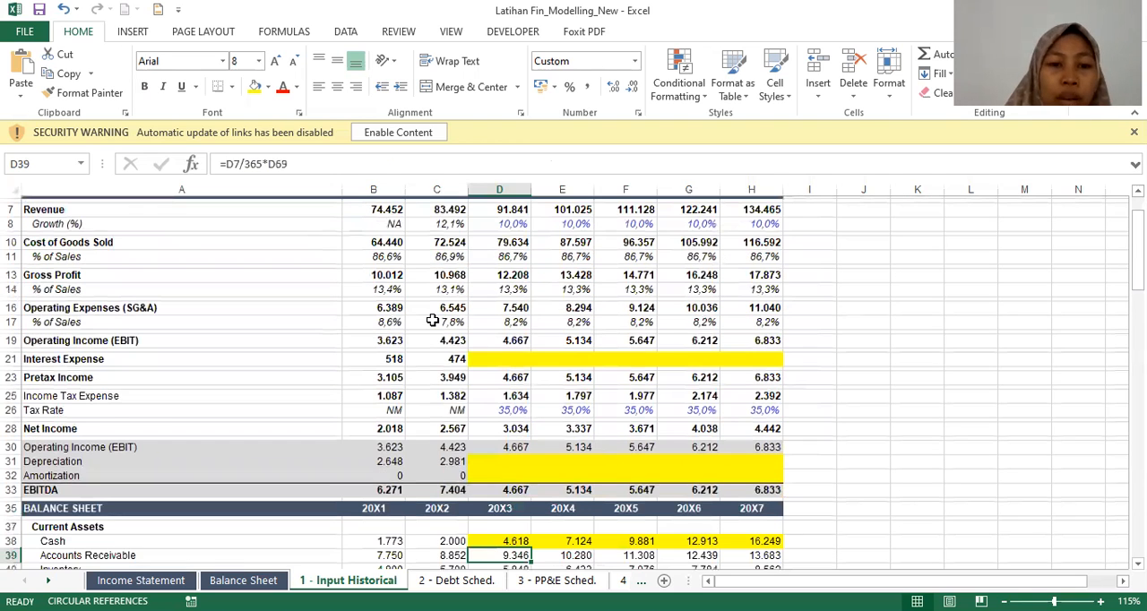
key("Page_Down")
key("Down")
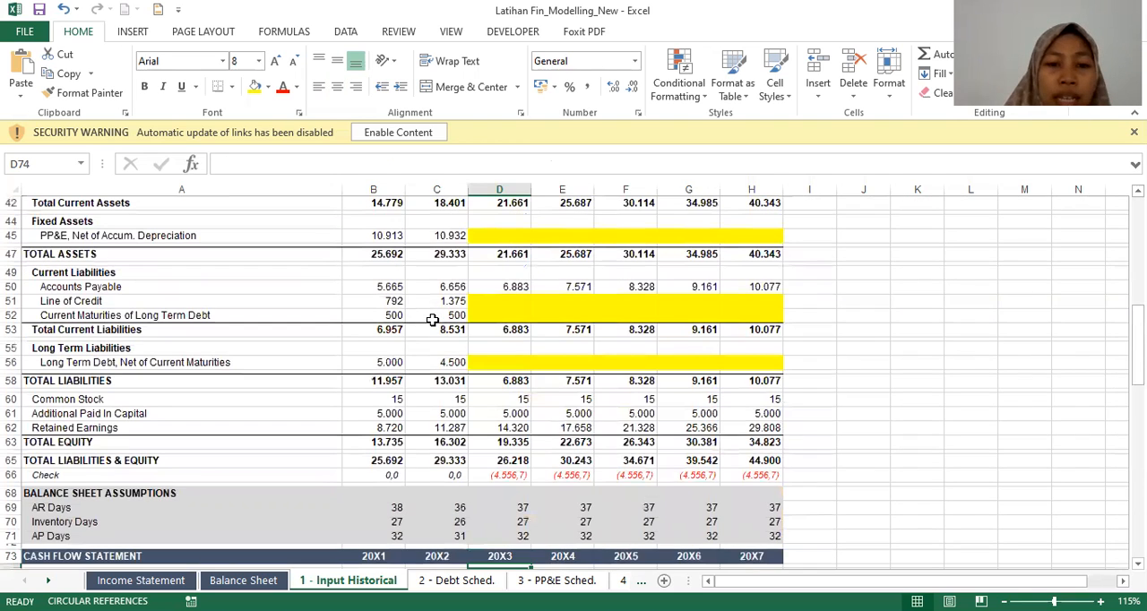
key("Up")
key("Up")
key("Up")
key("Up")
key("Left")
key("Left")
key("Left")
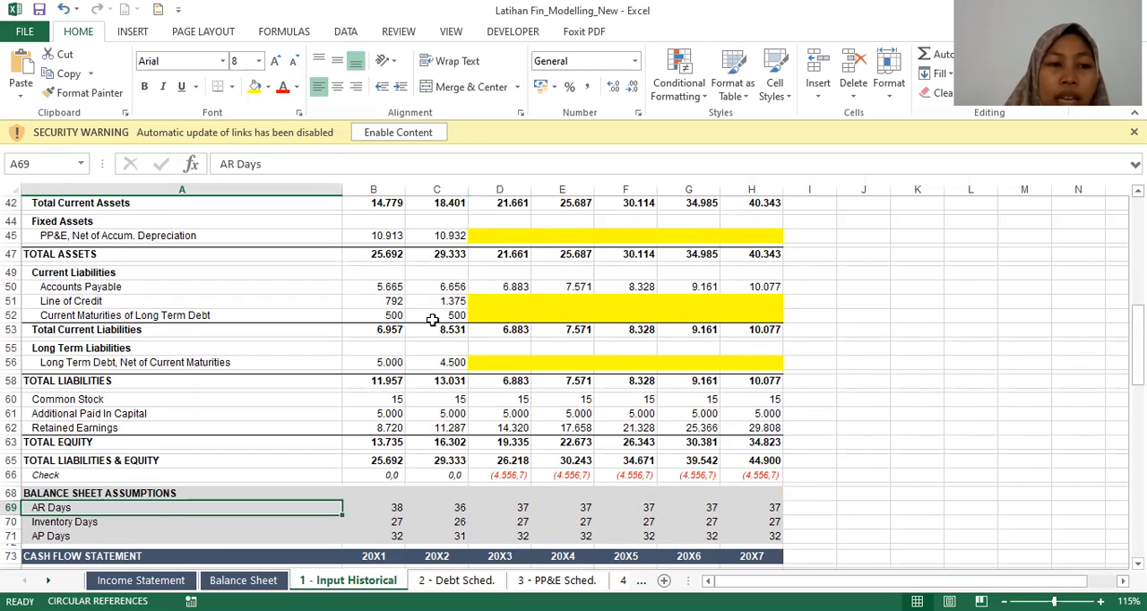
key("Down")
key("Down")
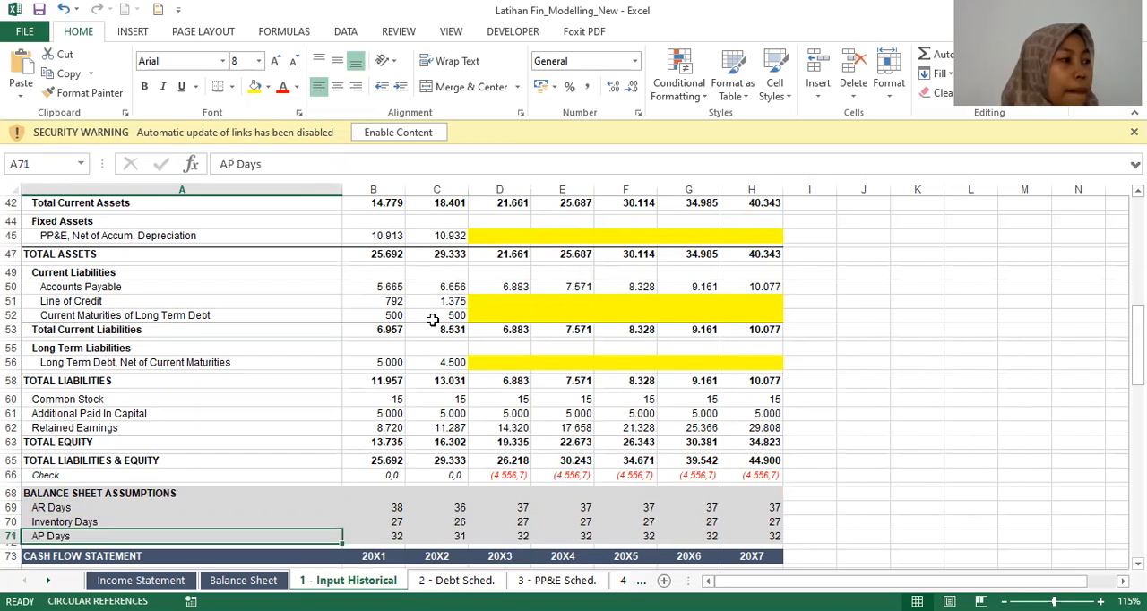
key("Up")
key("Up")
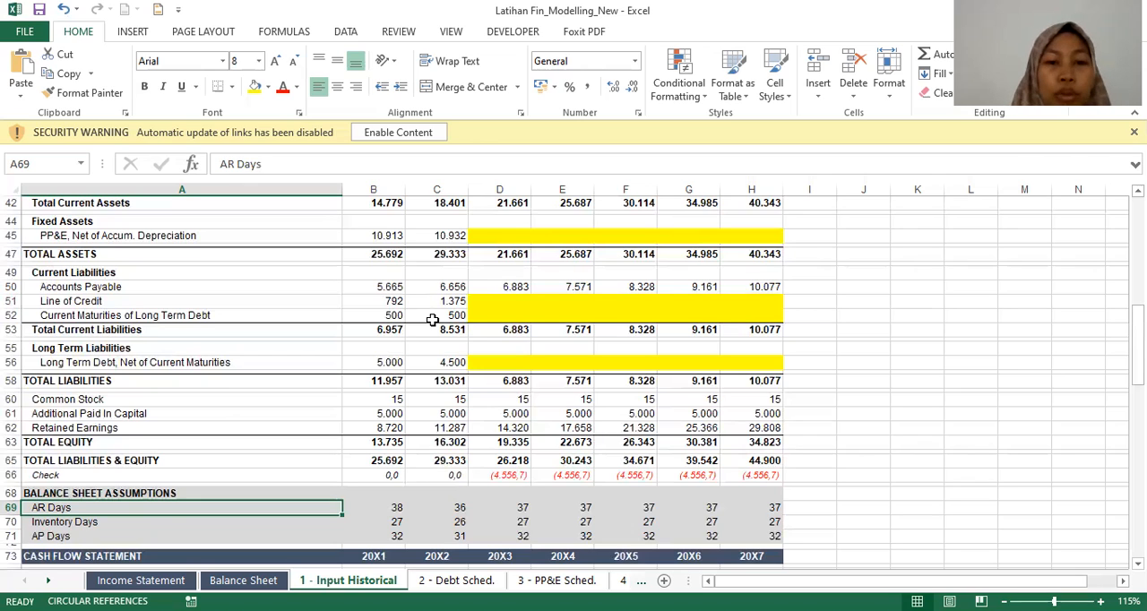
Step: Examine the AR Days formulas for 20X1, 20X2 and the projected year 20X3
key("Right")
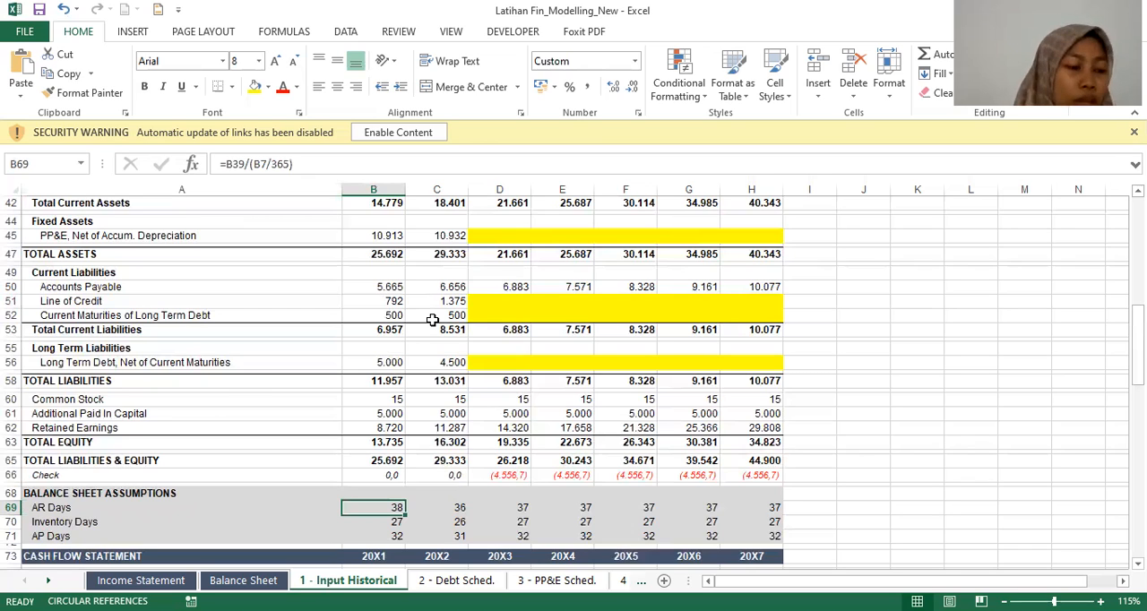
key("Left")
key("Right")
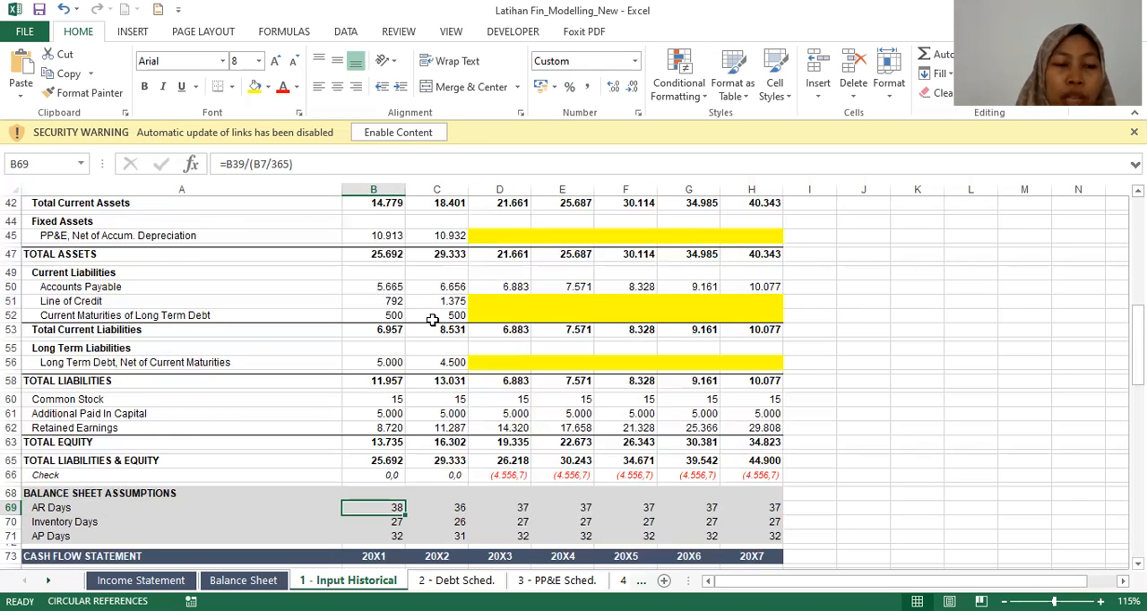
key("Up")
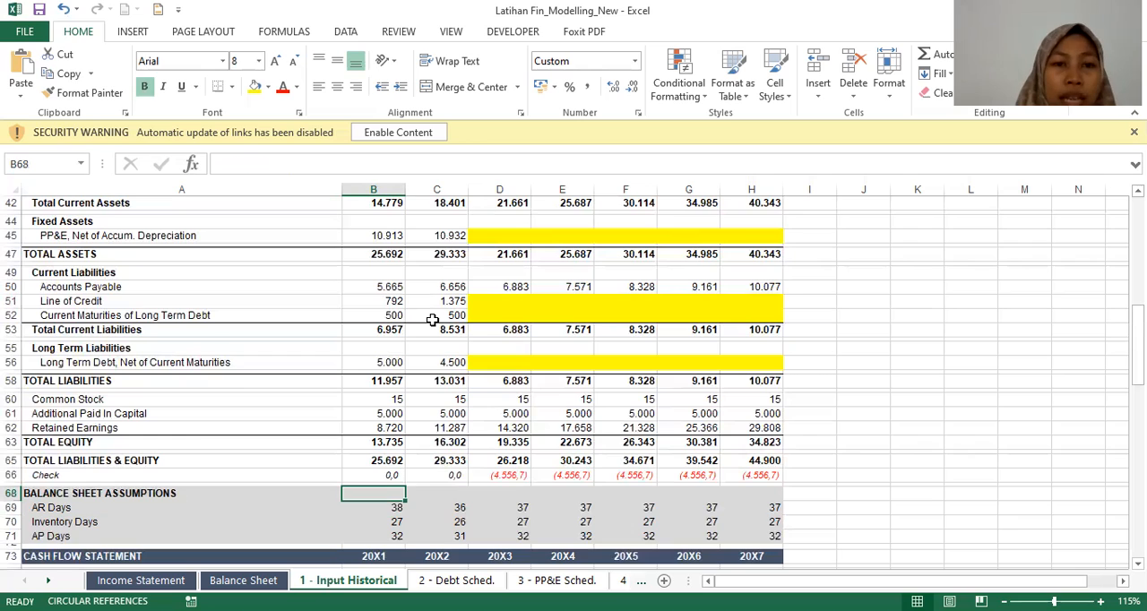
key("Down")
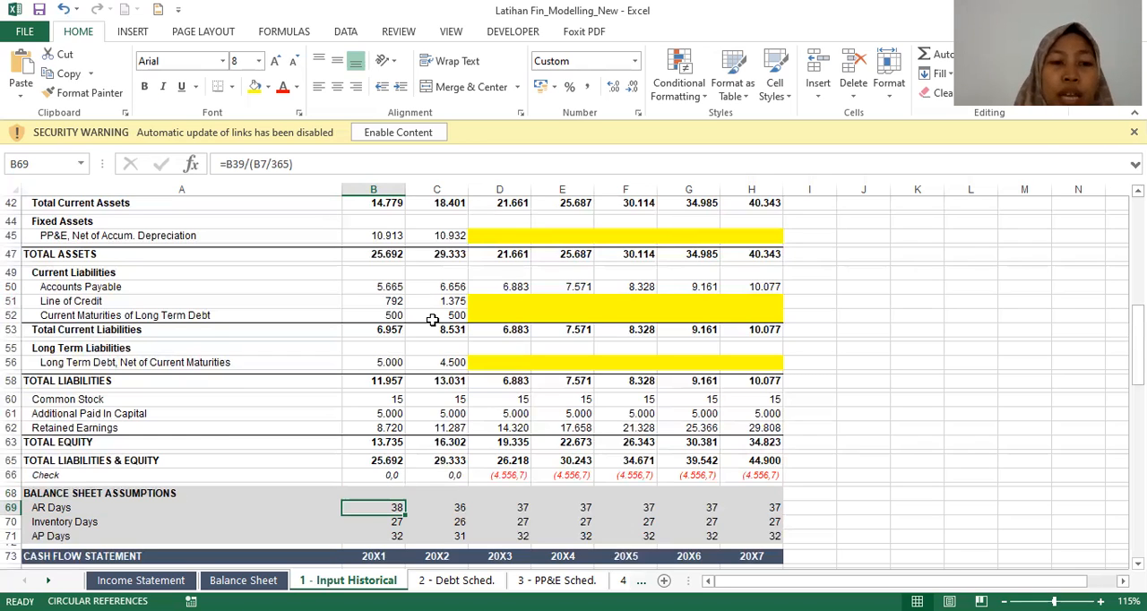
key("Right")
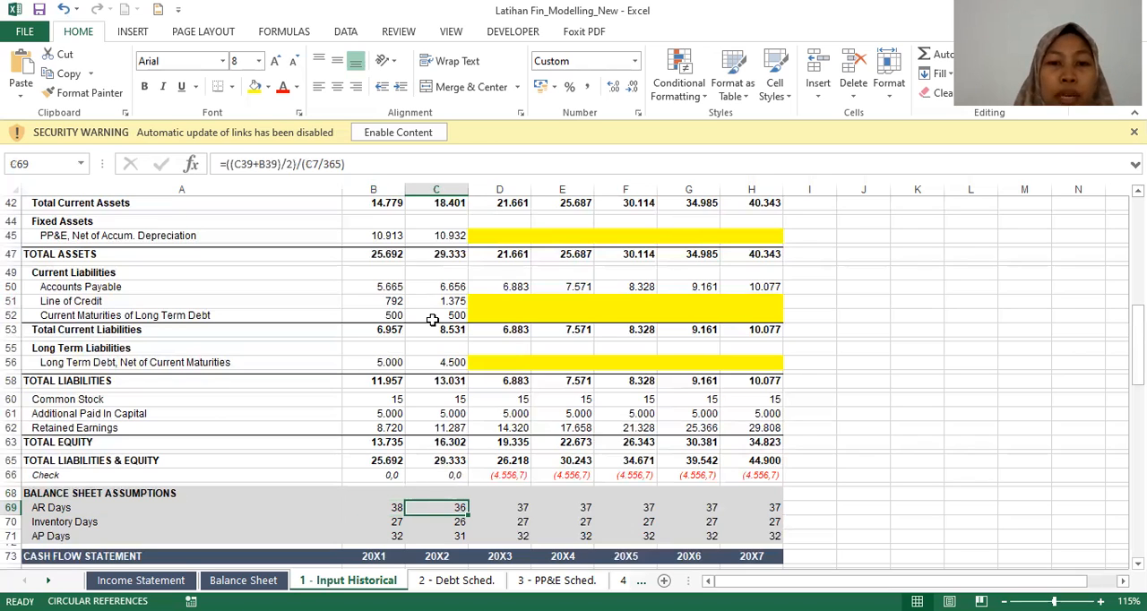
key("Right")
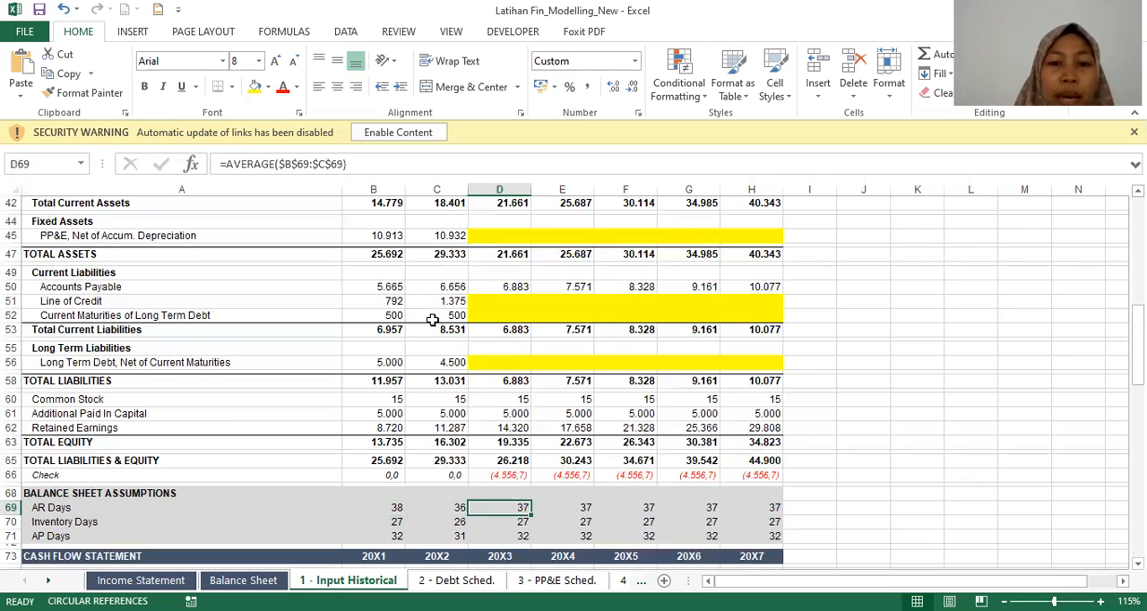
key("Right")
key("Left")
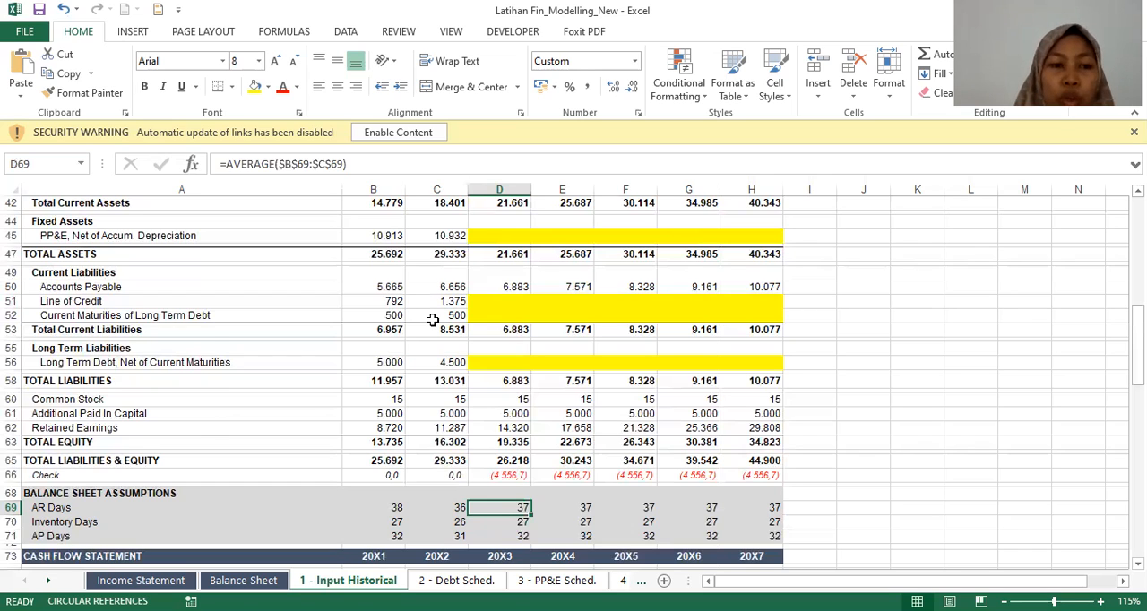
Step: Examine the Inventory Days formulas for 20X1, 20X2 and the projected year 20X3
key("Down")
key("Left")
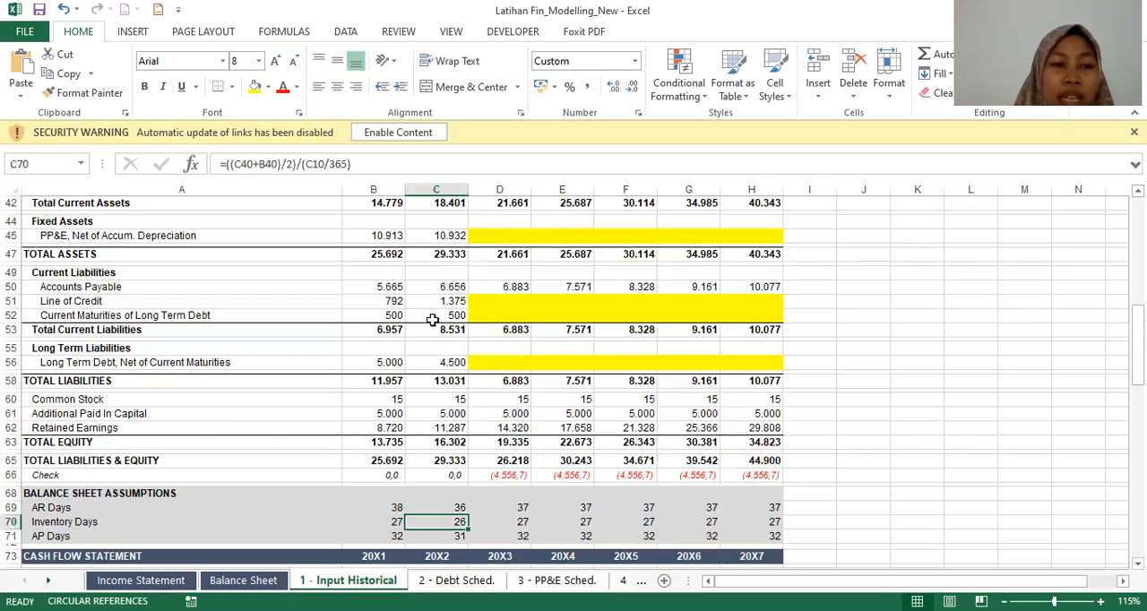
key("Left")
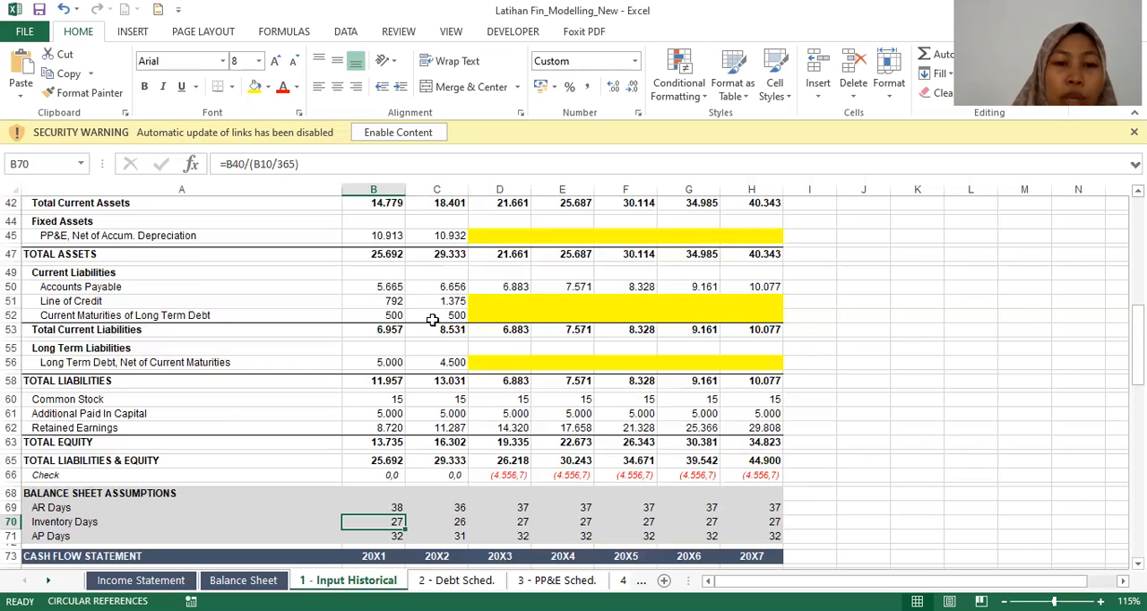
key("Right")
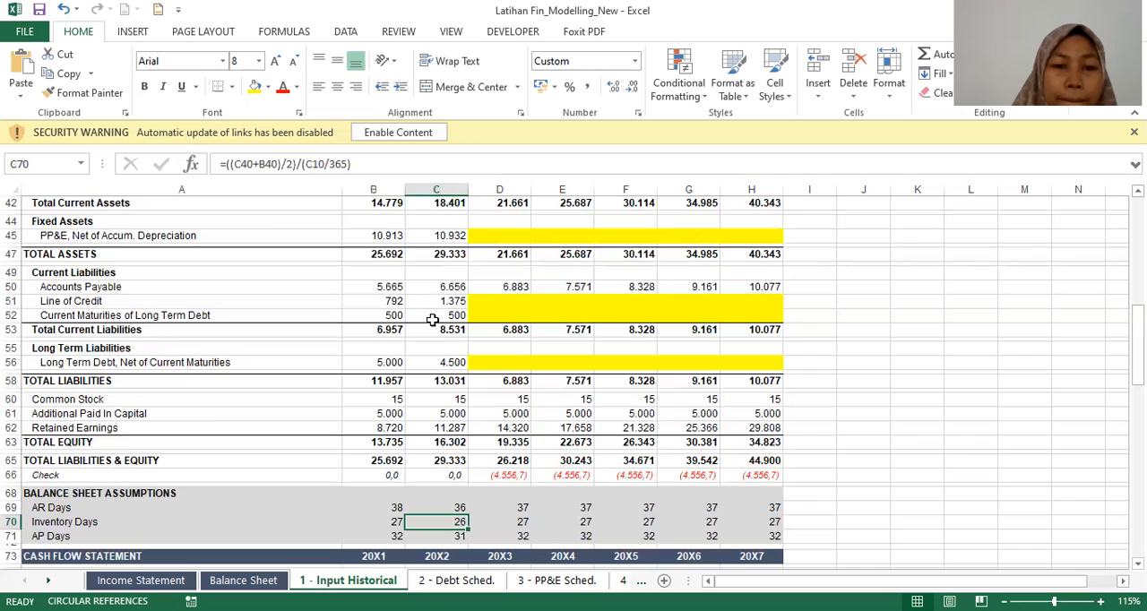
key("Left")
key("Right")
key("Right")
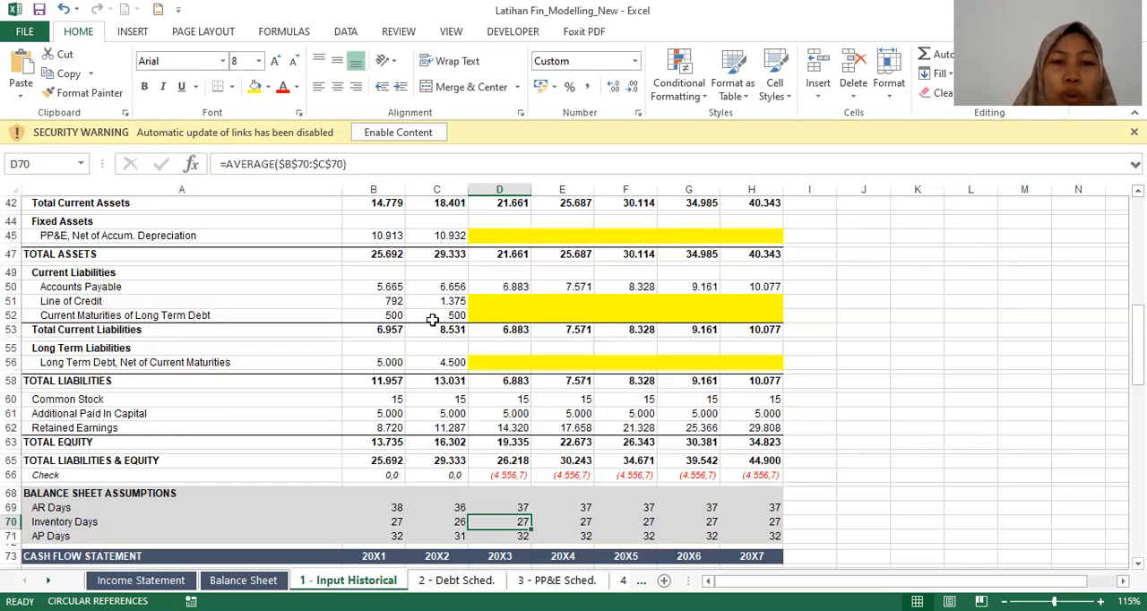
key("Left")
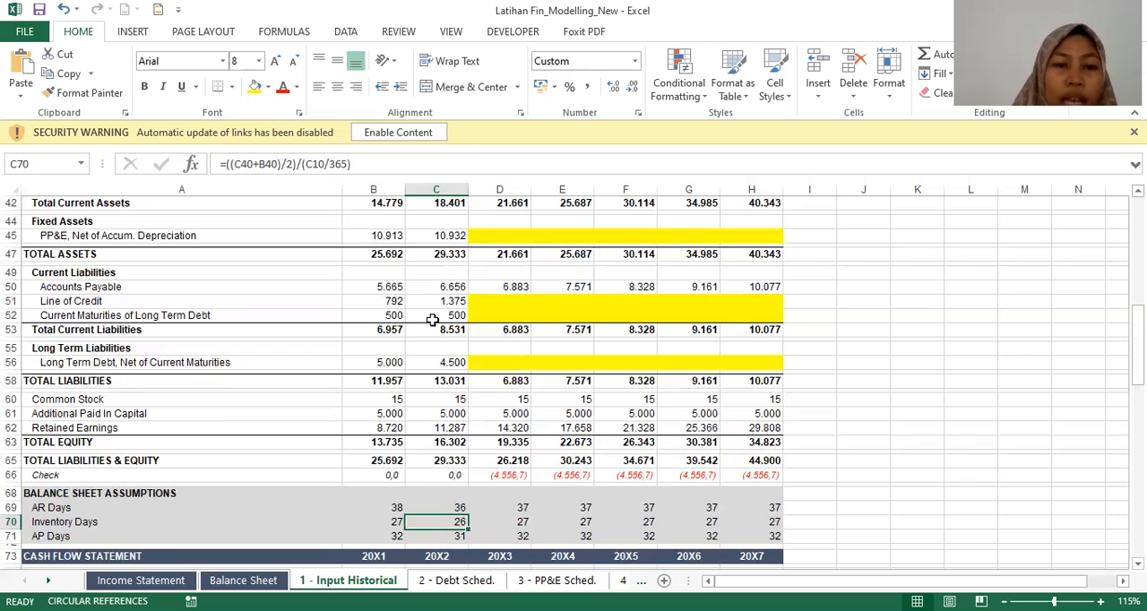
Step: Examine the AP Days formulas for 20X1 to 20X3, ending at the Cash Flow Statement header
key("Down")
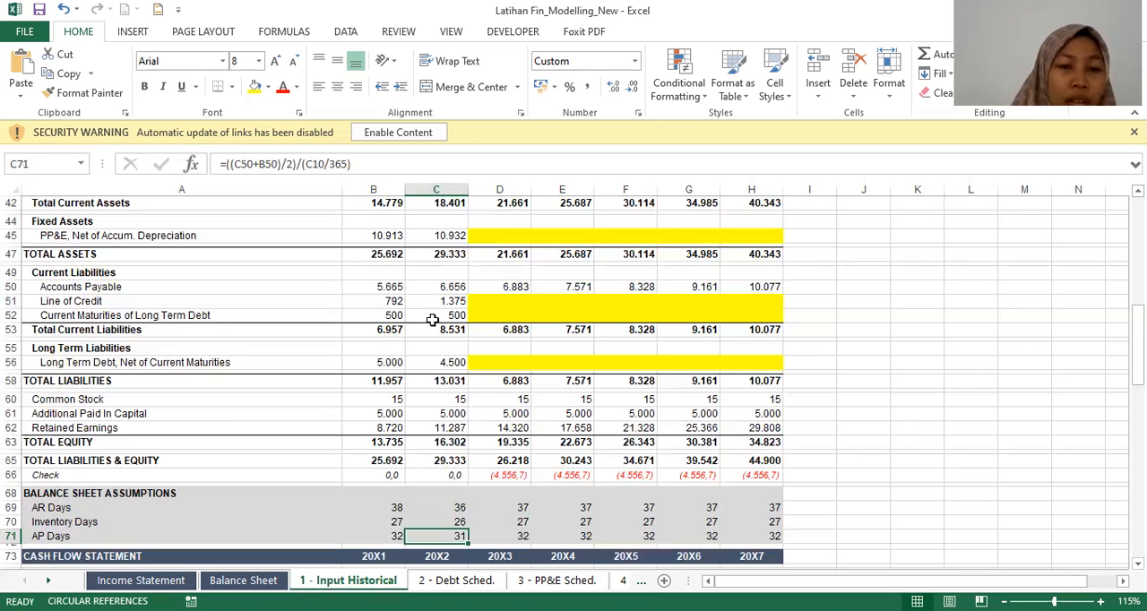
key("Left")
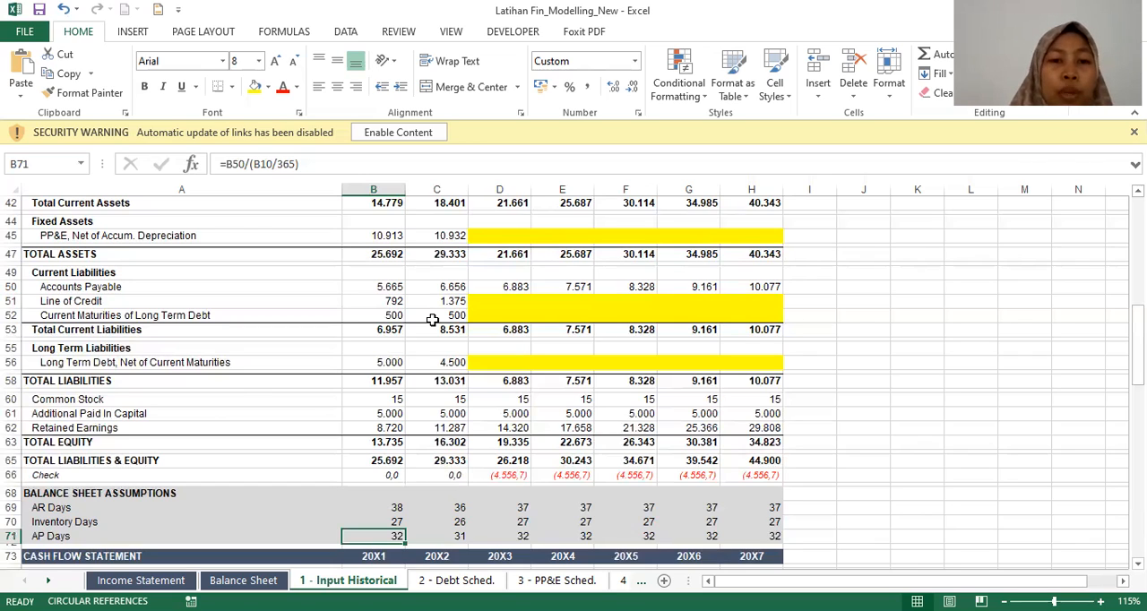
key("Right")
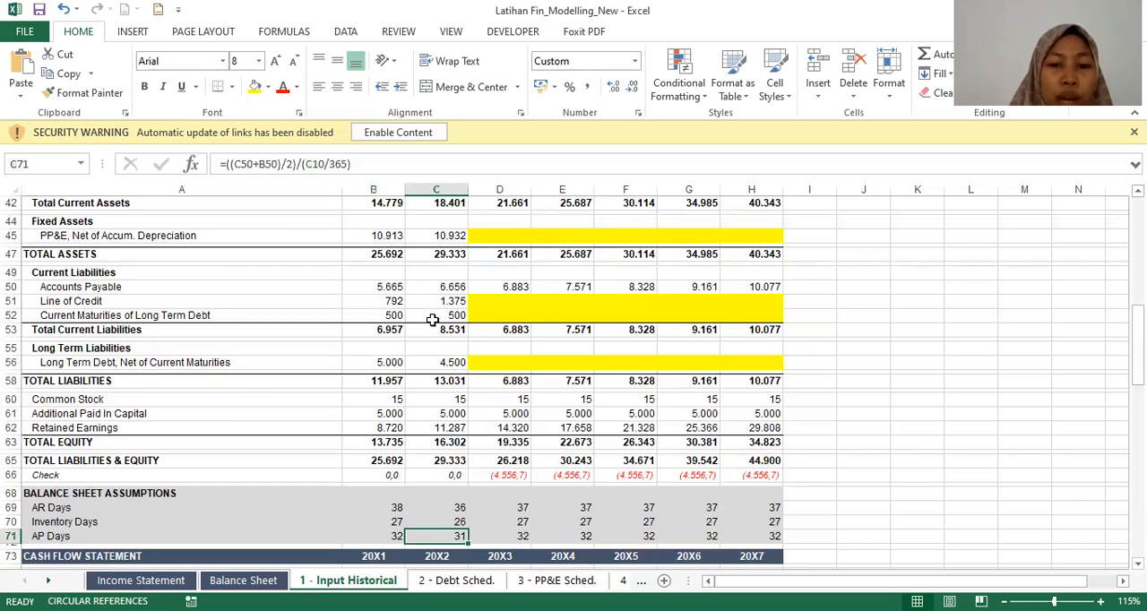
key("Right")
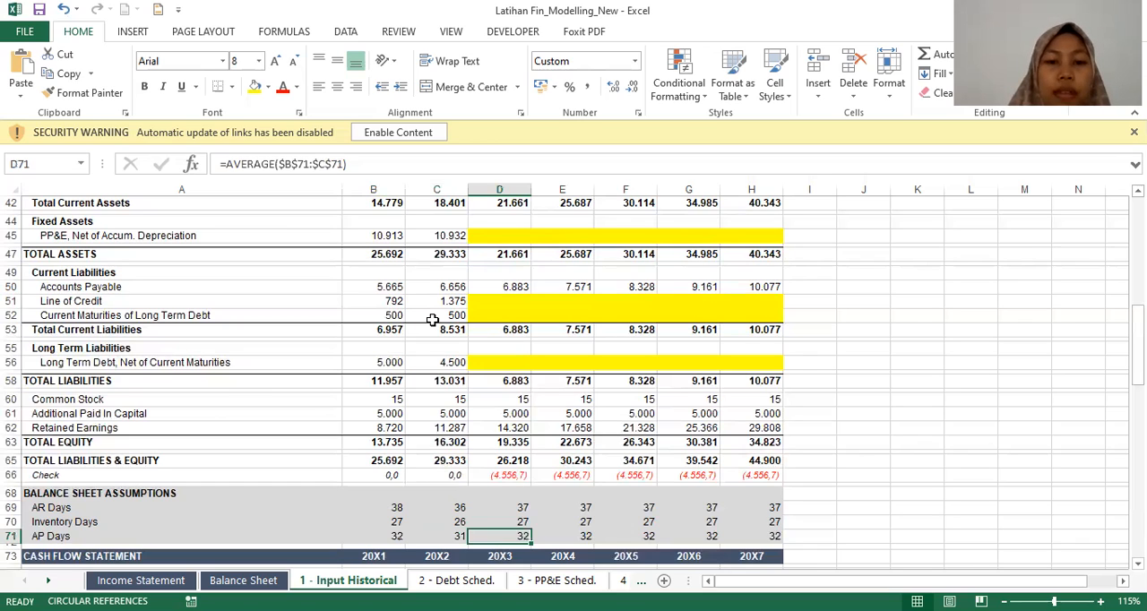
key("Down")
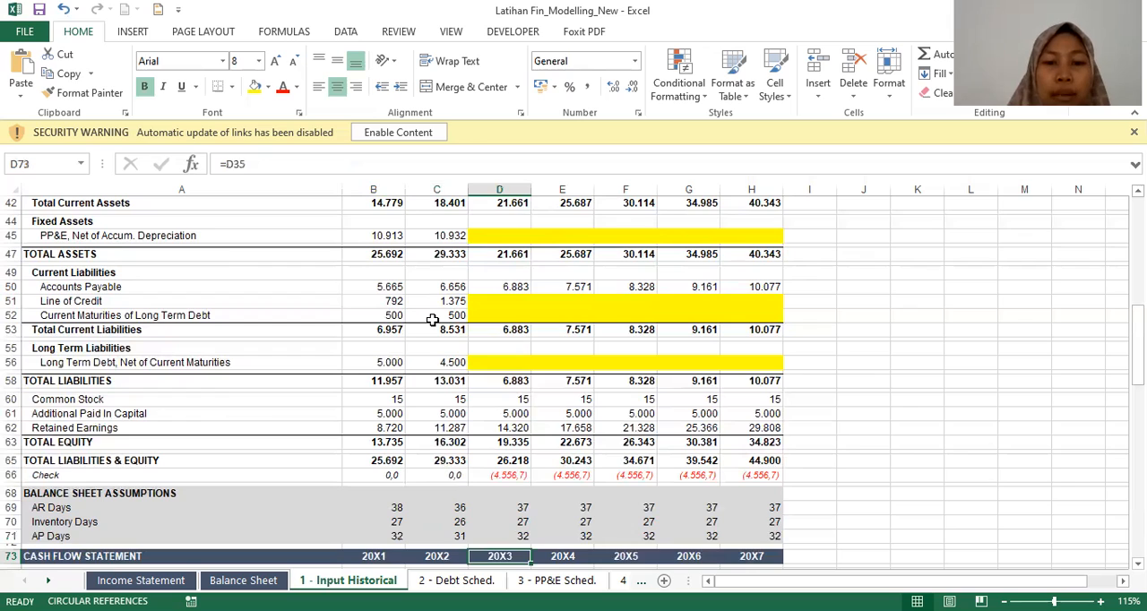
key("Down")
key("Down")
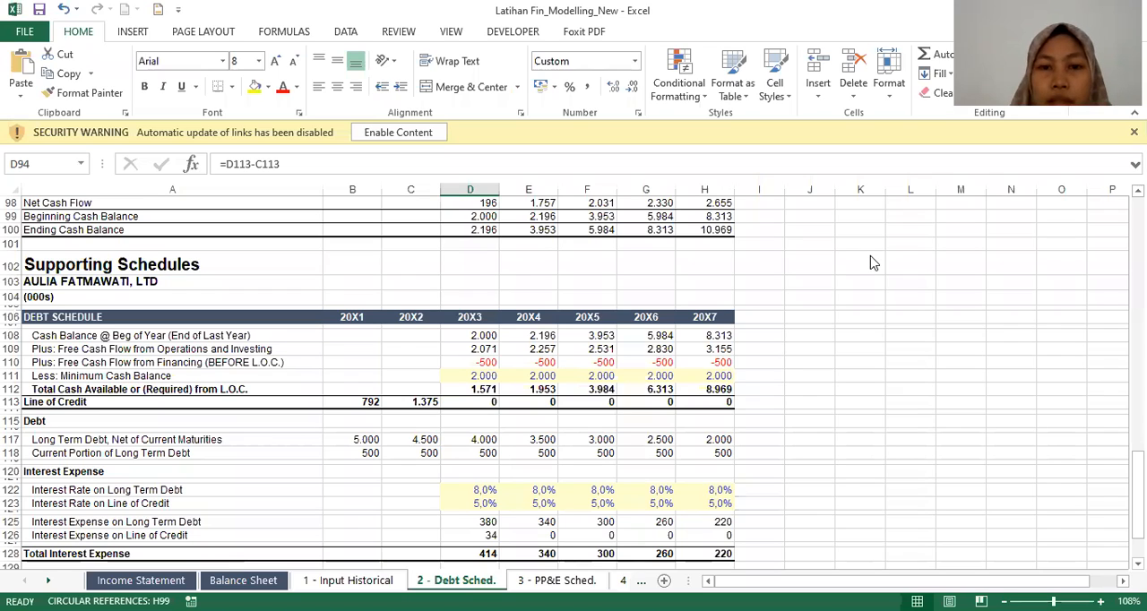
Step: In the 2 - Debt Sched. sheet, inspect the 20X1 source links of Long Term Debt and Current Portion of Long Term Debt
key("alt+Tab")
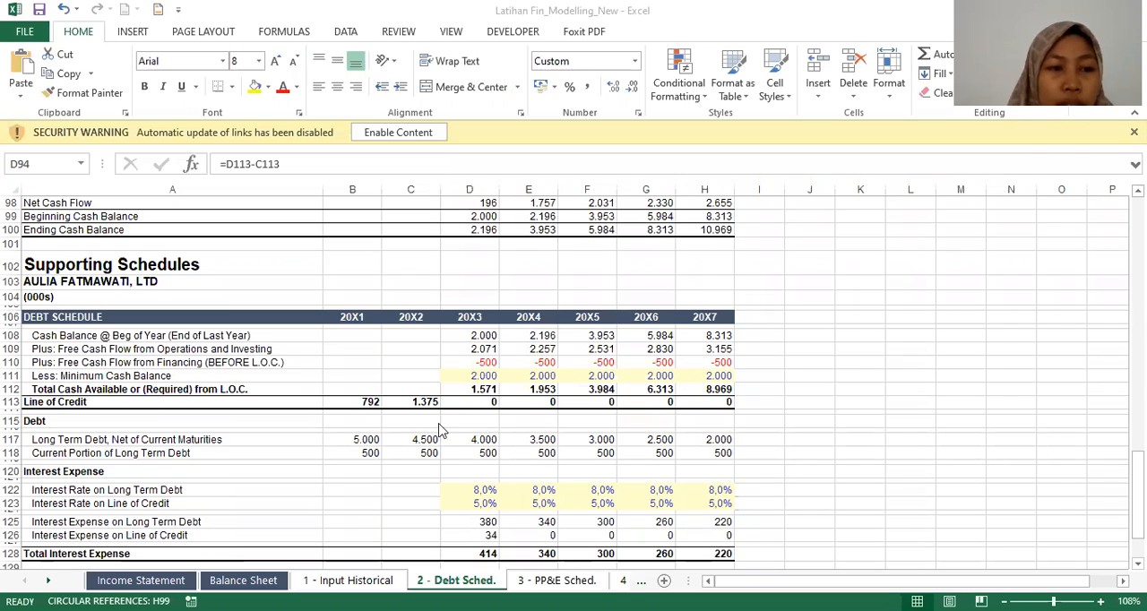
left_click(368, 440)
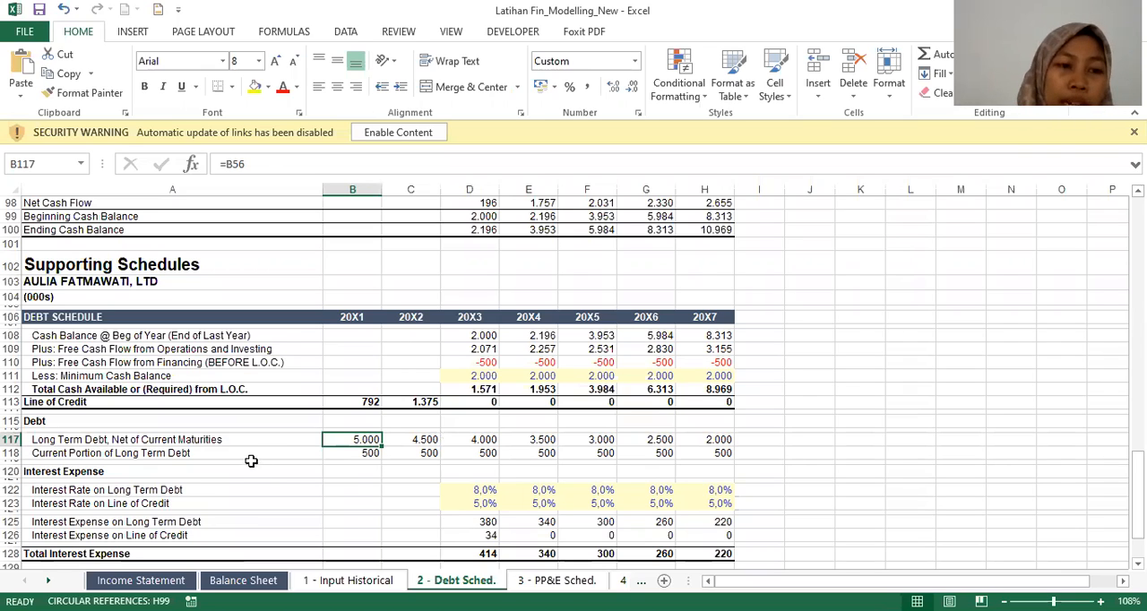
key("Down")
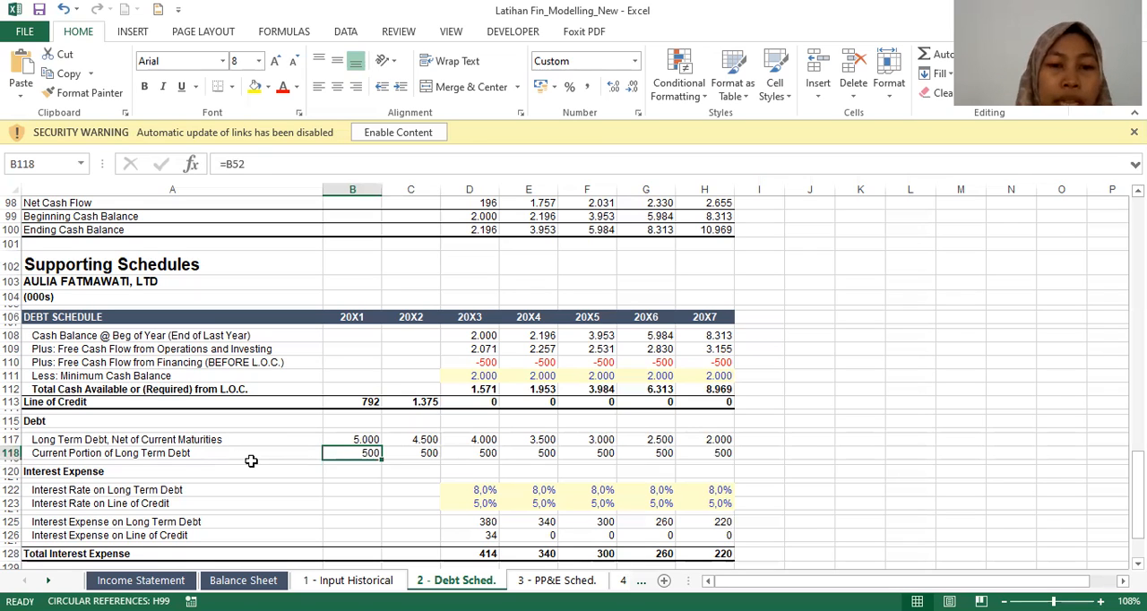
Step: Inspect the 20X3 Interest Rate on Long Term Debt assumption in the debt schedule's Interest Expense section
key("Down")
key("Right")
key("Right")
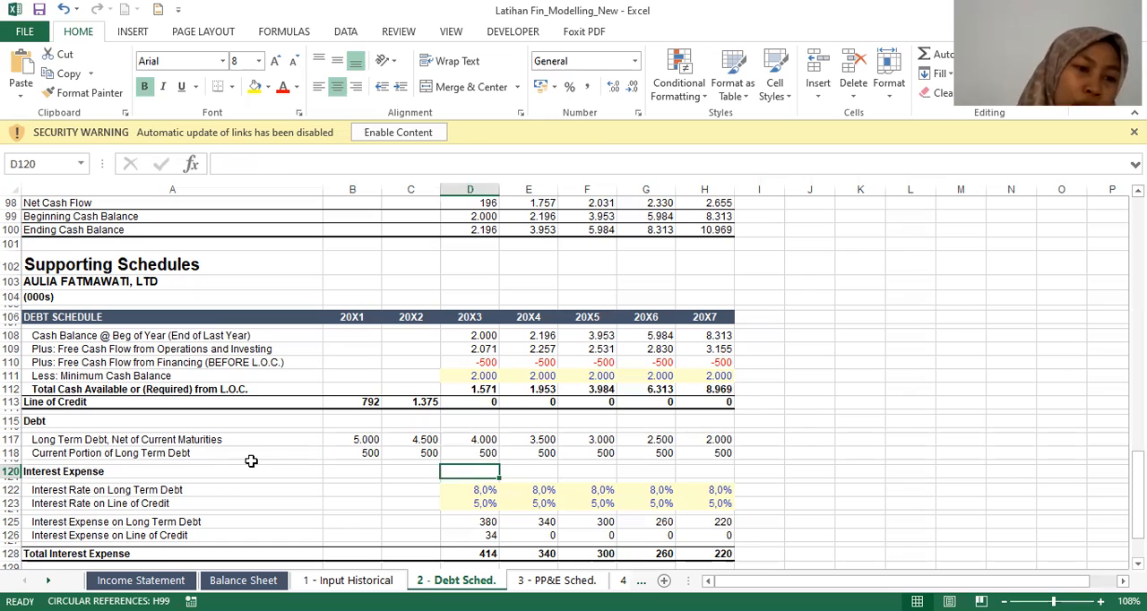
key("Down")
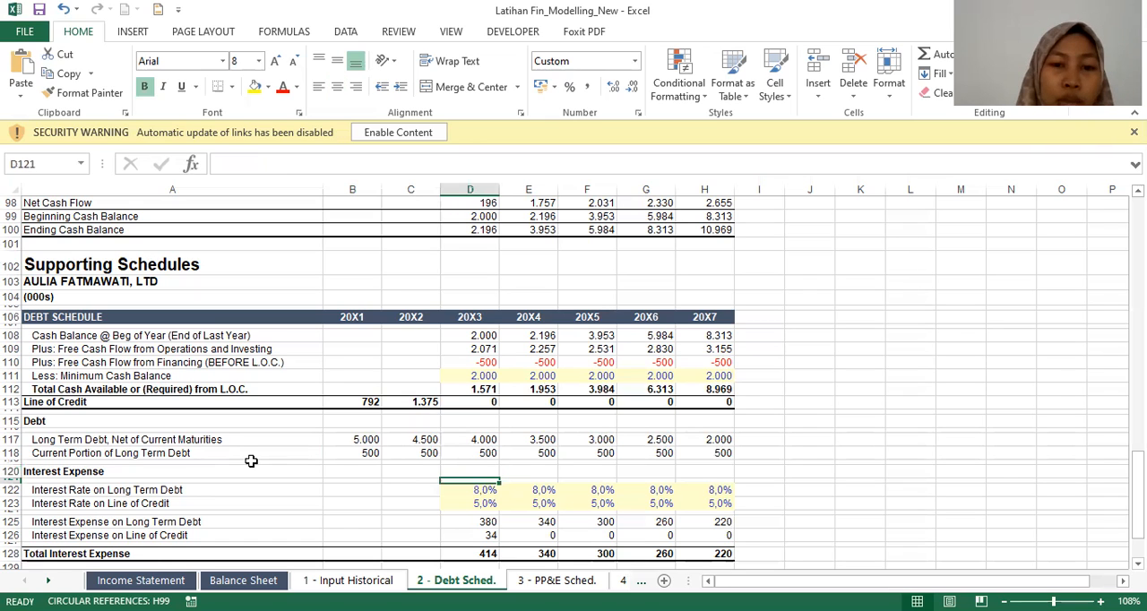
key("Down")
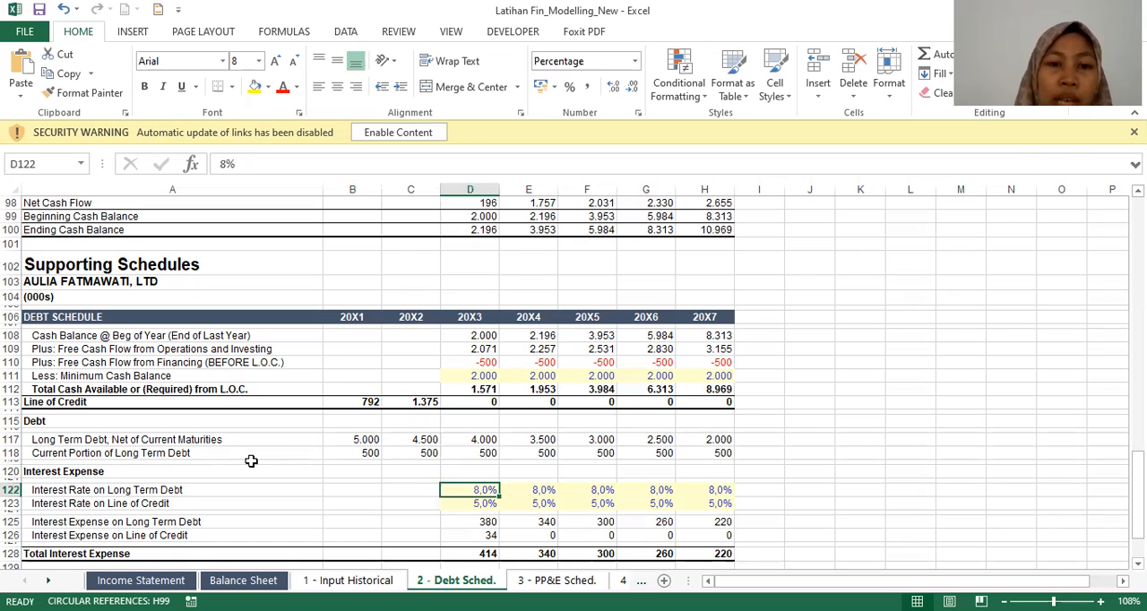
Step: Review the Interest Rate on Long Term Debt assumptions for 20X4 through 20X7
key("Right")
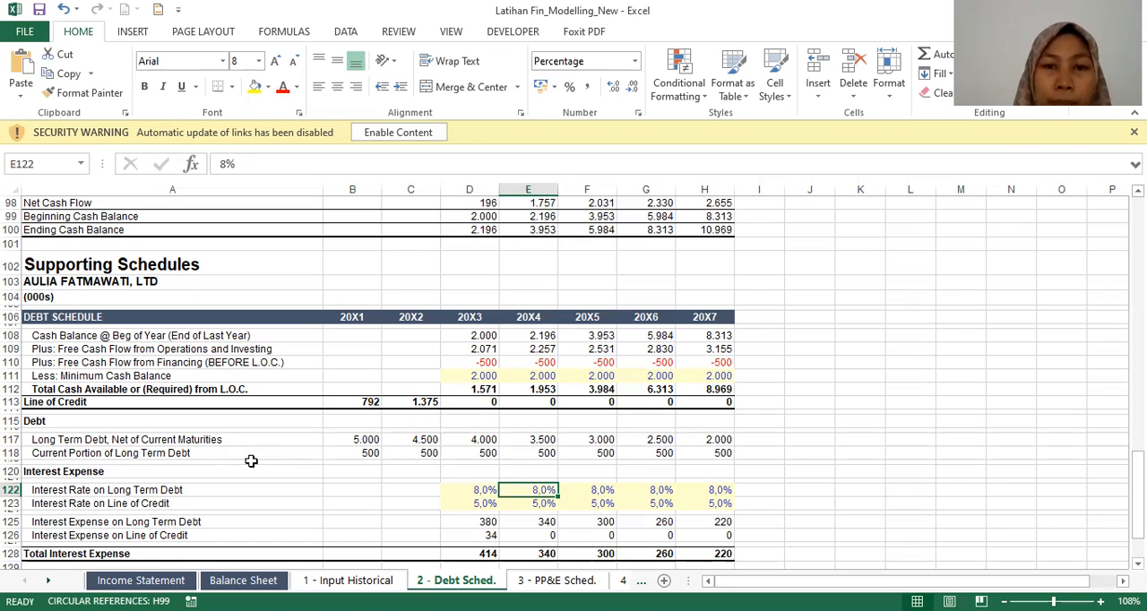
key("Right")
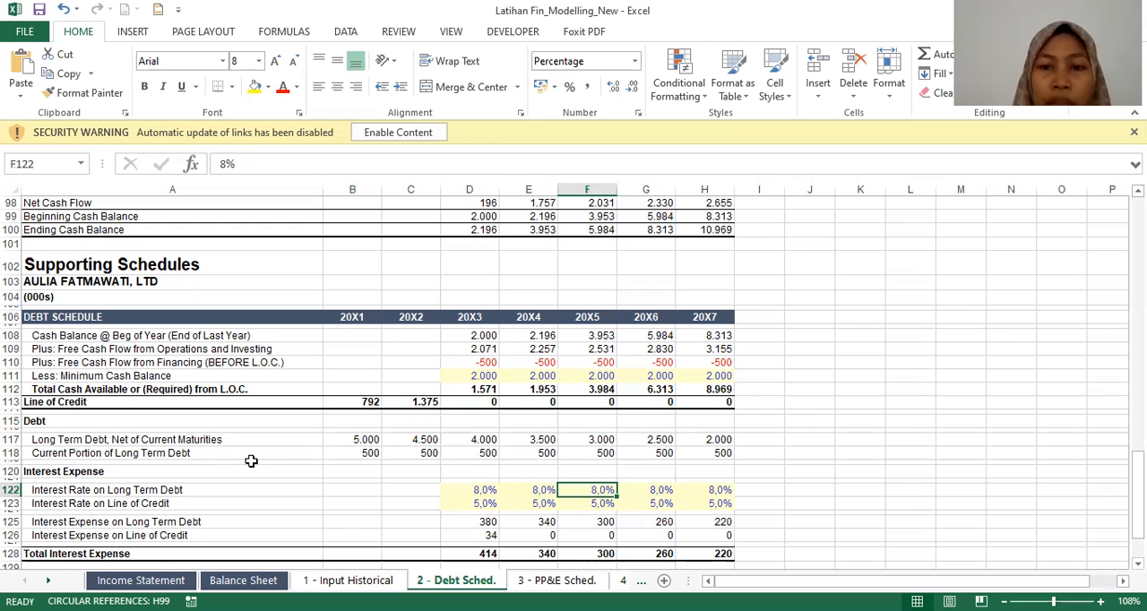
key("Right")
key("Right")
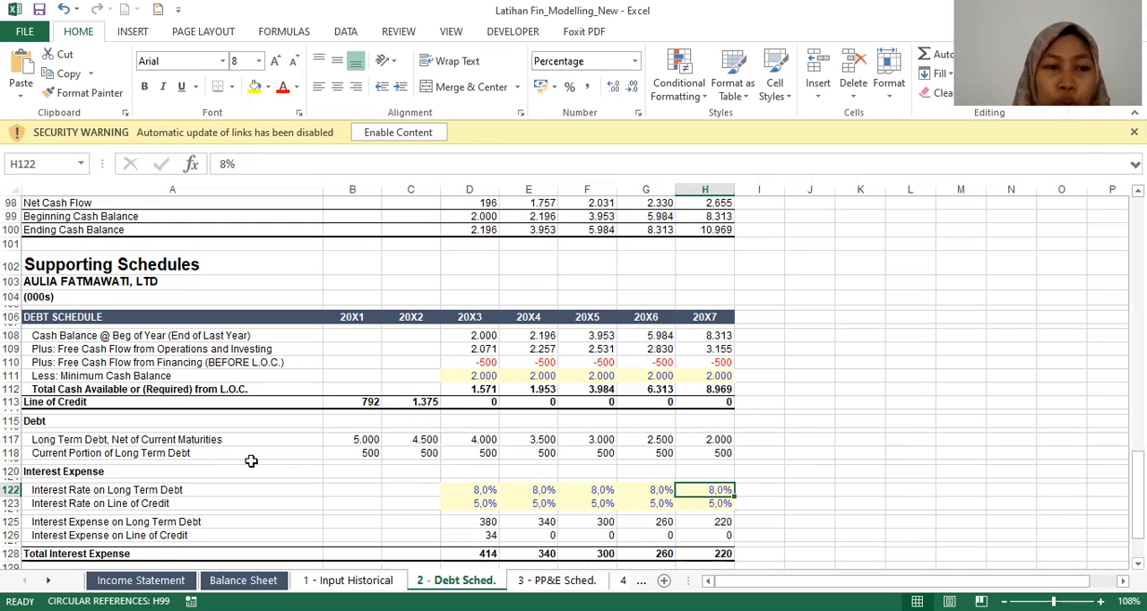
Step: Review the Interest Rate on Line of Credit assumptions from 20X7 back to 20X3
key("Down")
key("Left")
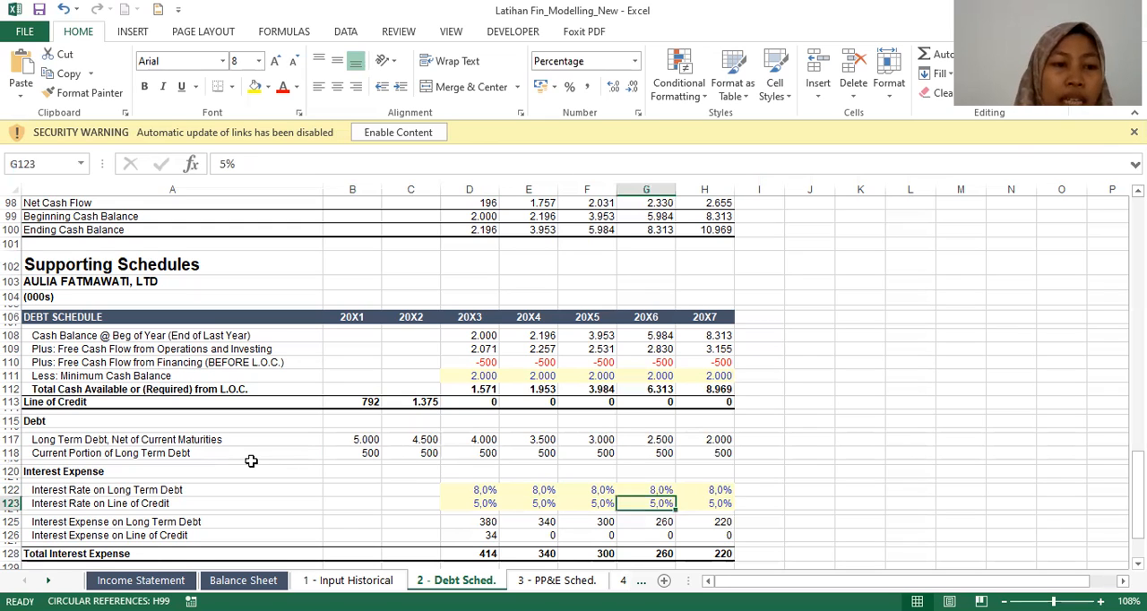
key("Left")
key("Left")
key("Left")
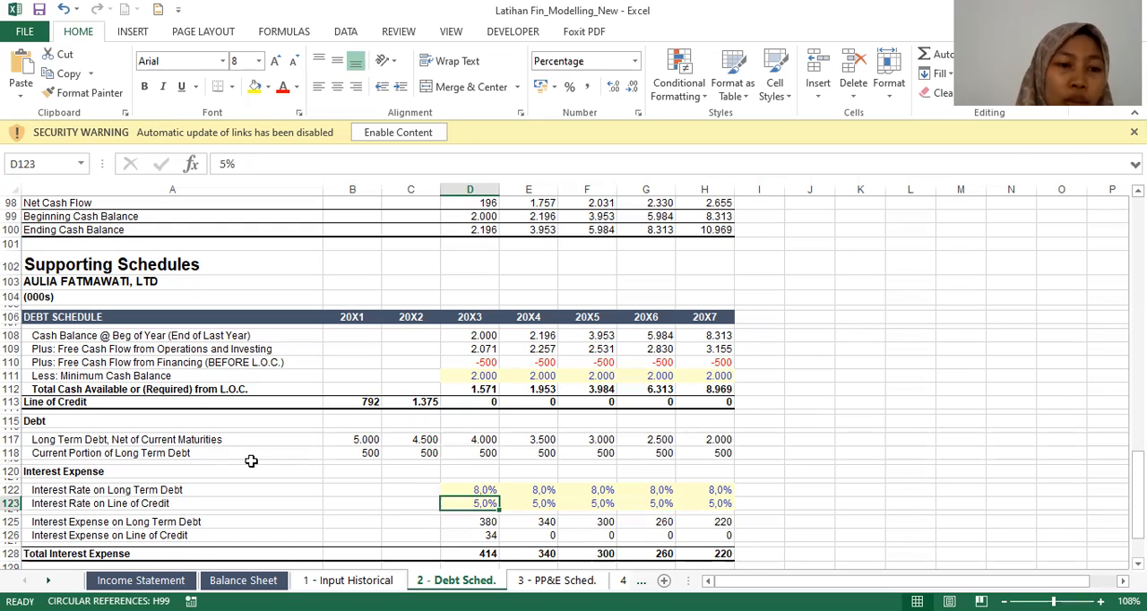
key("Left")
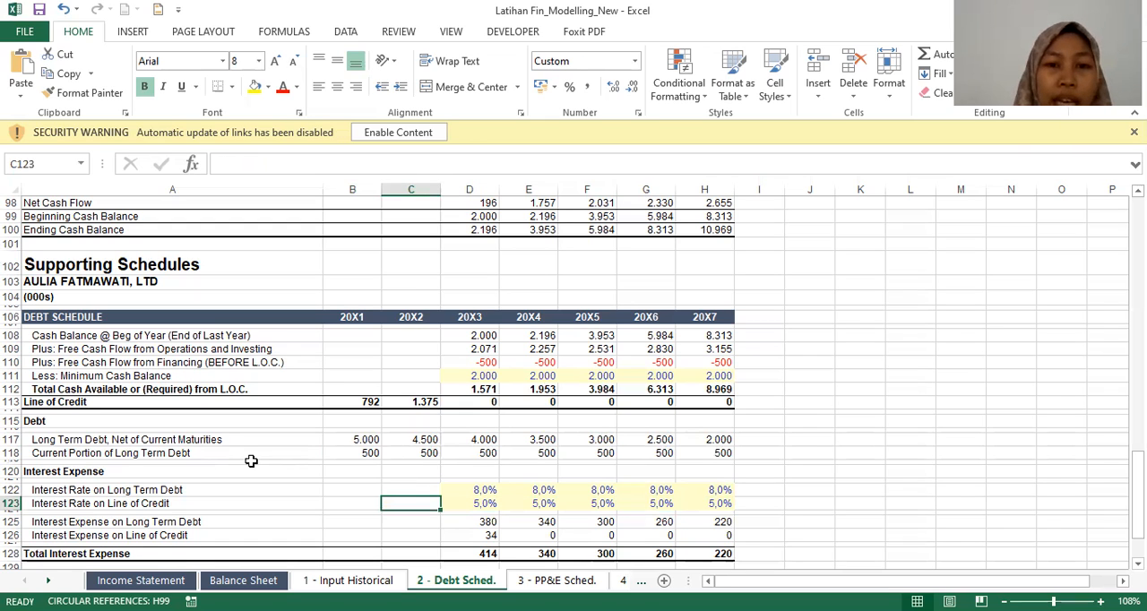
key("Right")
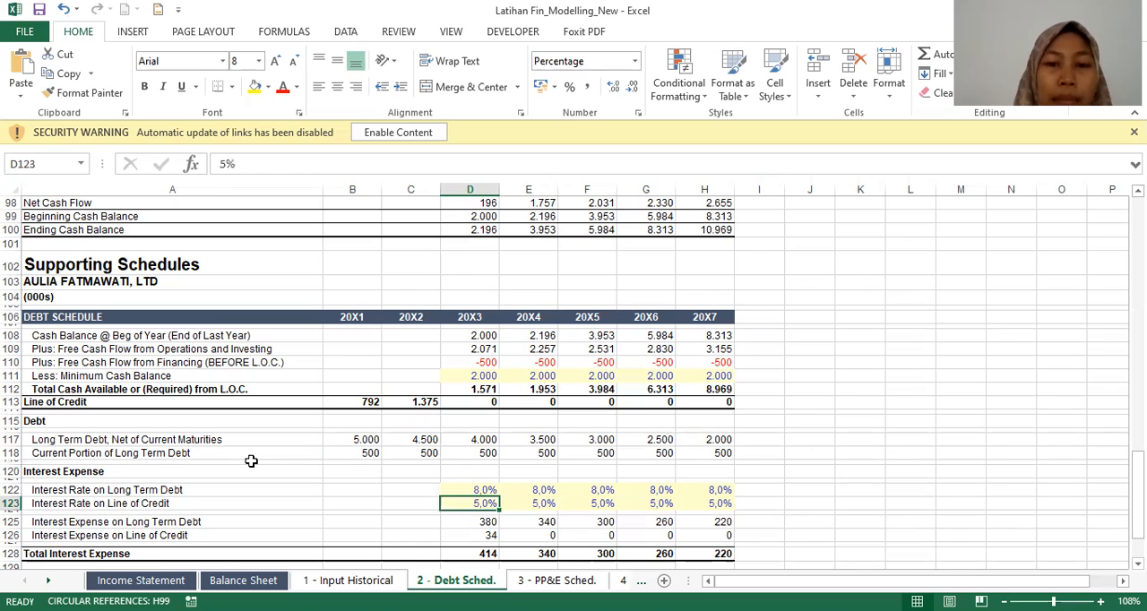
key("Right")
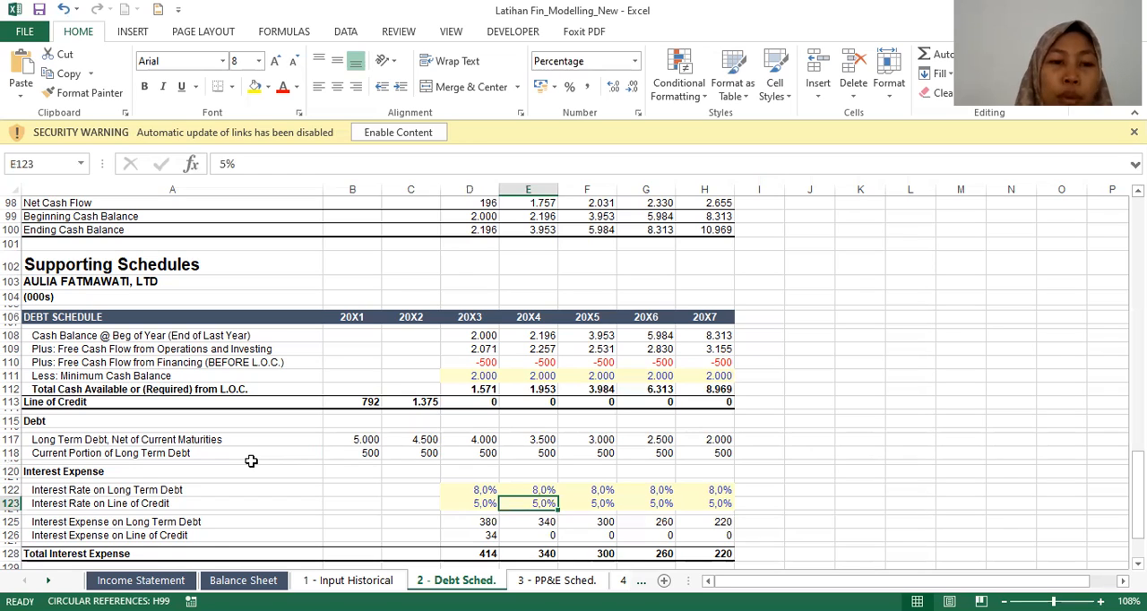
key("Left")
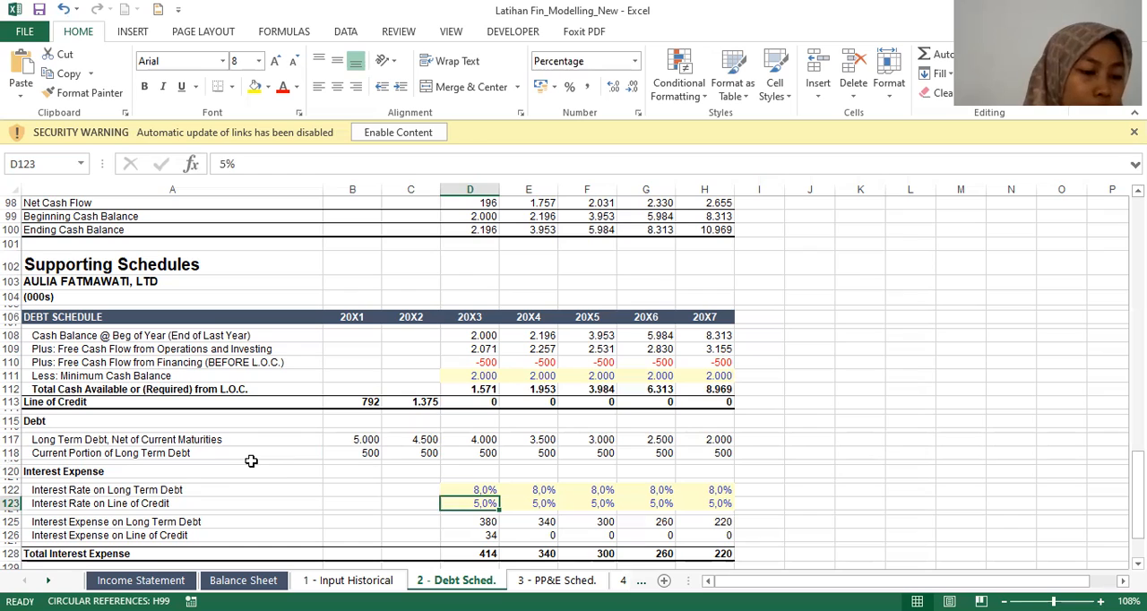
Step: Inspect the 20X3 Interest Expense on Long Term Debt formula together with the 20X3 interest rate assumptions above it
key("Down")
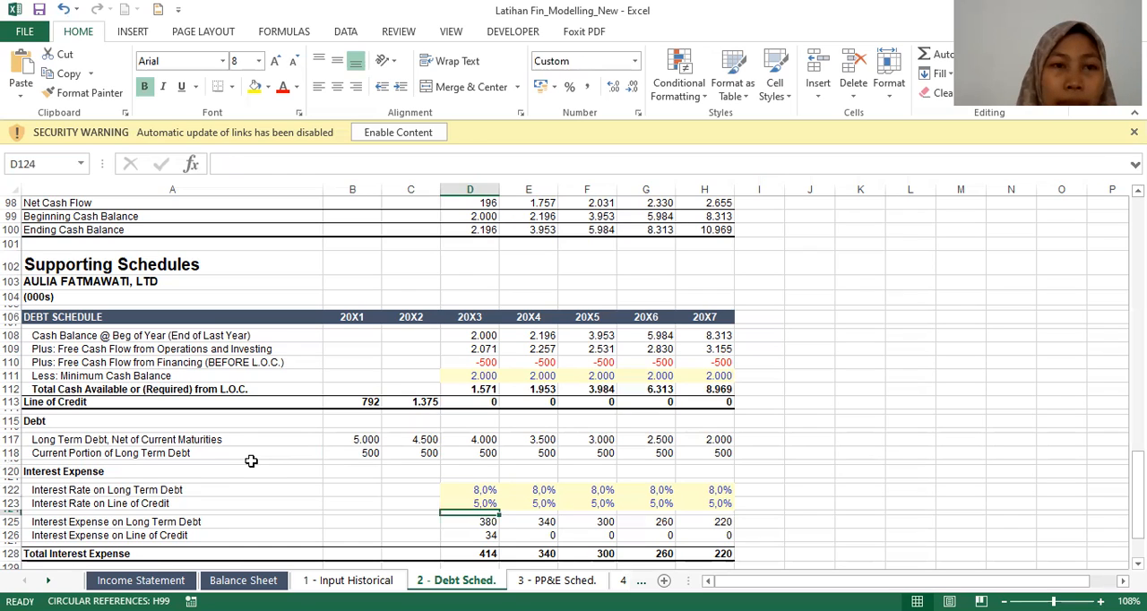
key("Down")
key("Left")
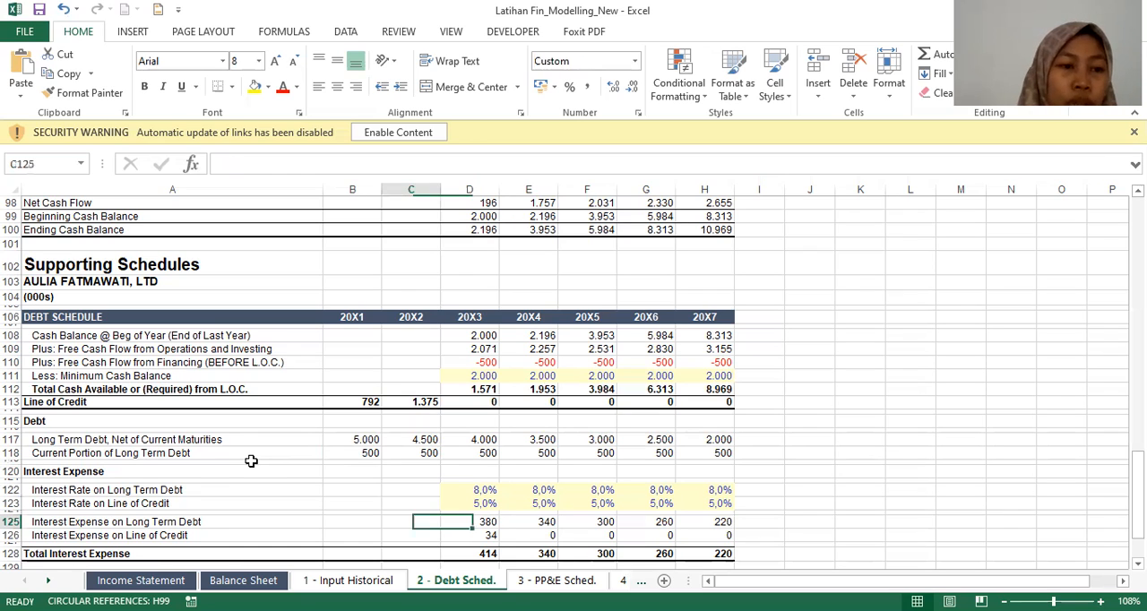
key("Left")
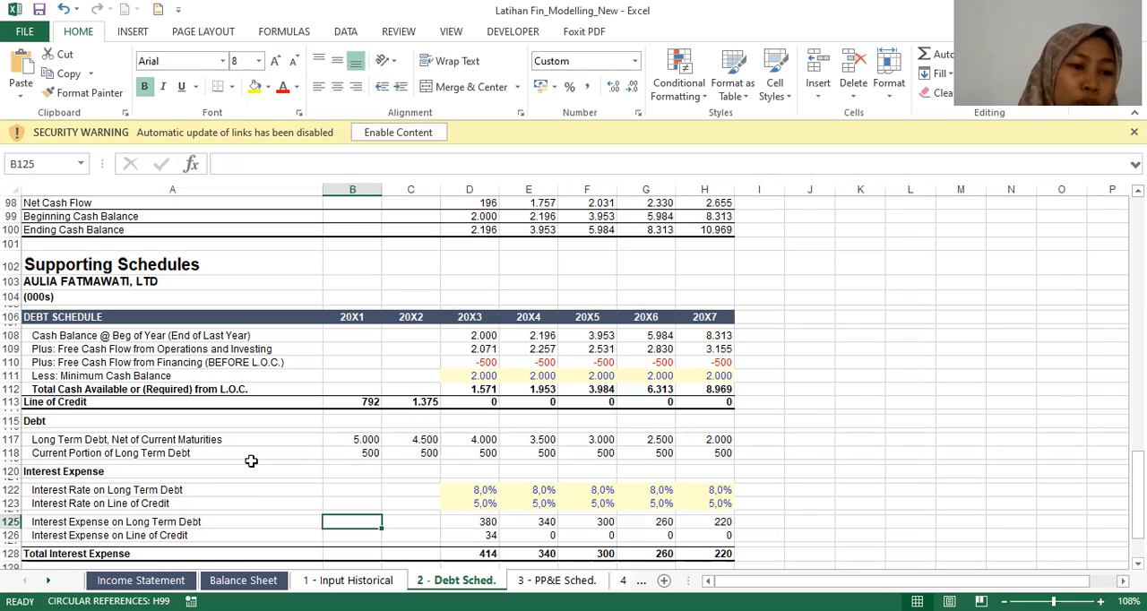
key("Right")
key("Right")
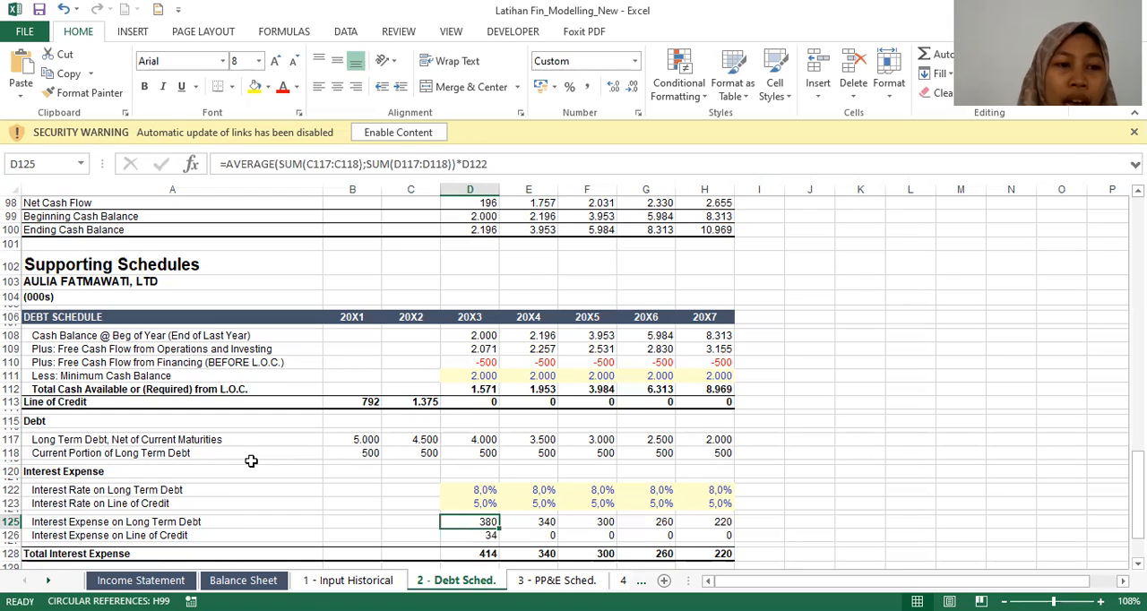
key("Up")
key("Up")
key("Down")
key("Down")
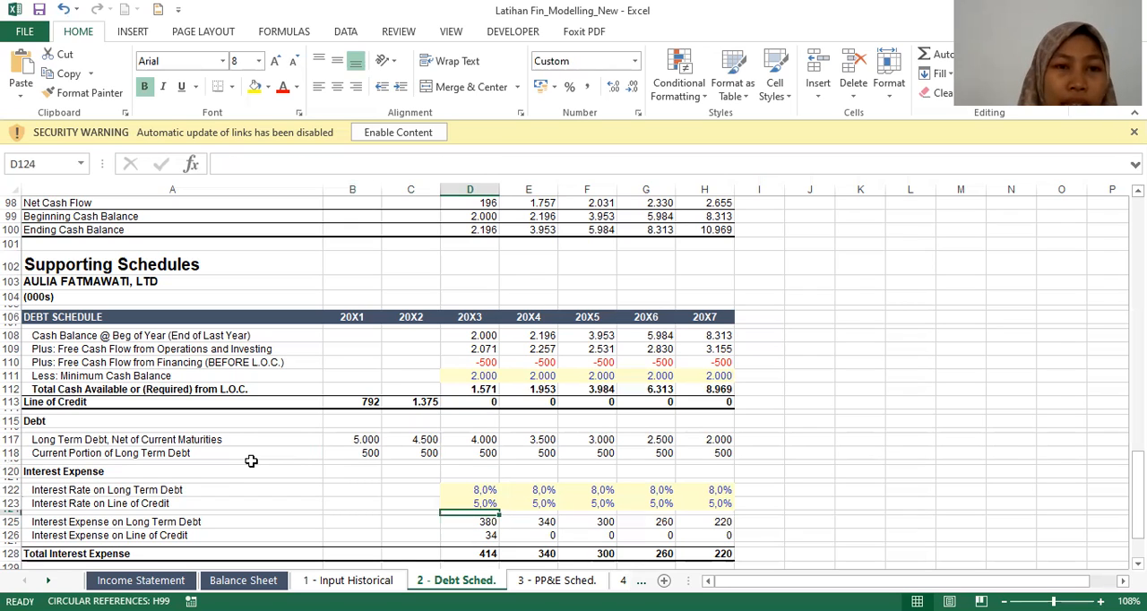
key("Down")
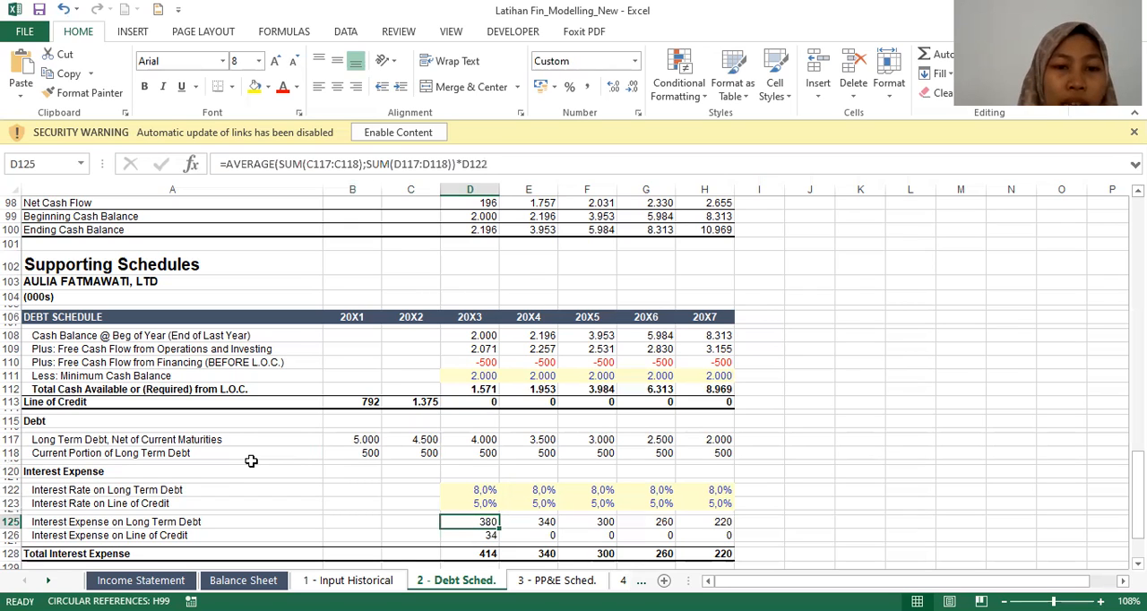
Step: Trace the 20X3 long term debt interest formula to the 20X2 Long Term Debt, Net of Current Maturities balance
key("Up")
key("Up")
key("Up")
key("Up")
key("Up")
key("Left")
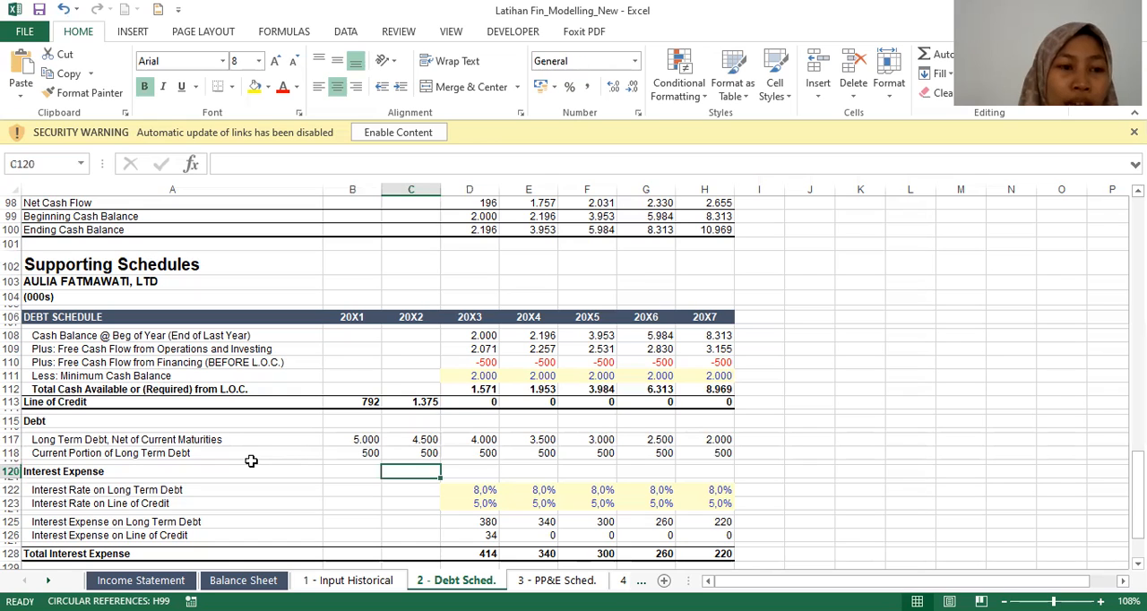
key("Up")
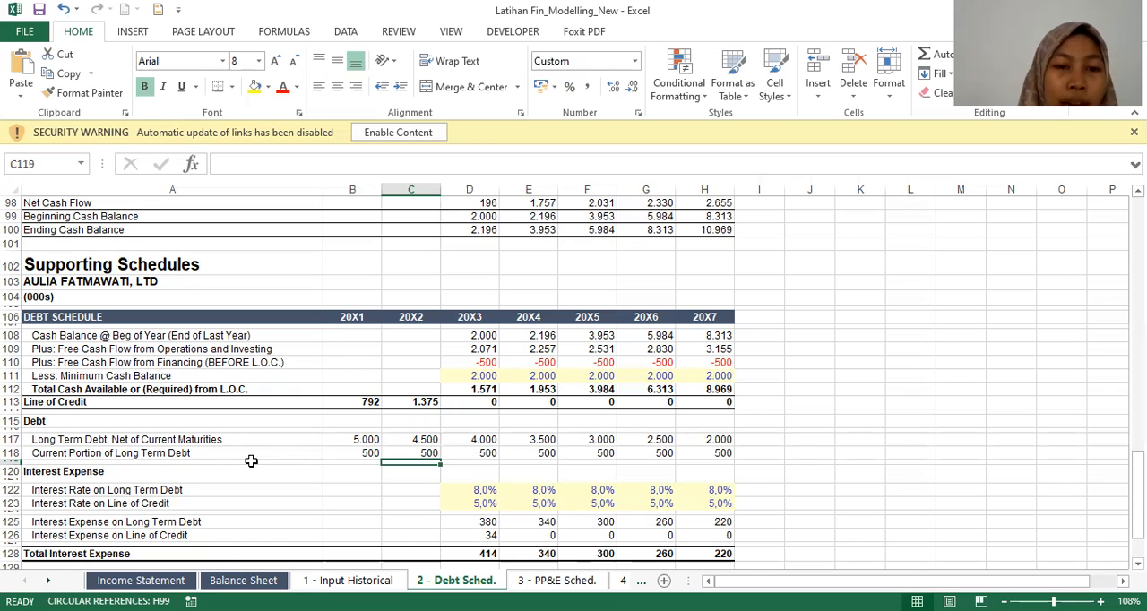
key("Up")
key("Up")
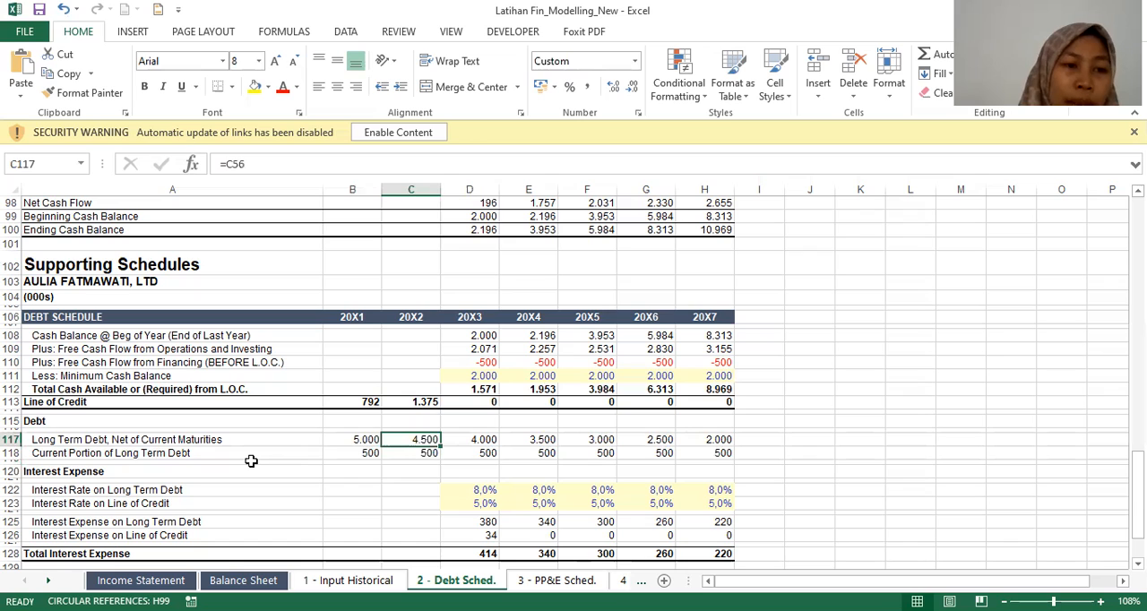
Step: Check the 20X2 and 20X3 Current Portion and Long Term Debt balances, then return to the 20X3 interest expense formula
key("Down")
key("Right")
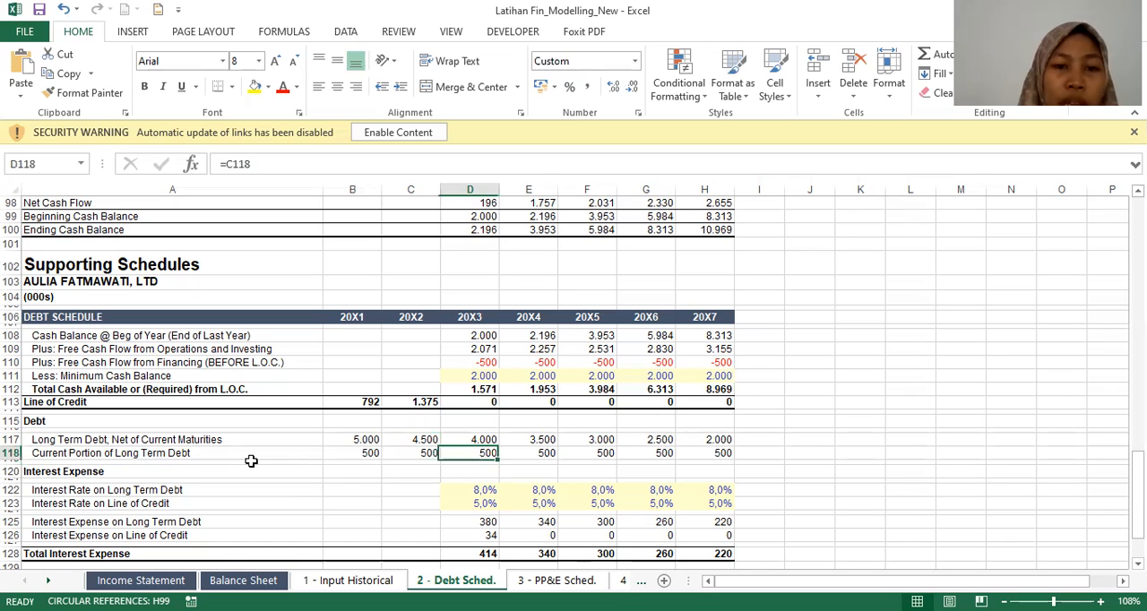
key("Left")
key("Up")
key("Right")
key("Down")
key("Down")
key("Down")
key("Down")
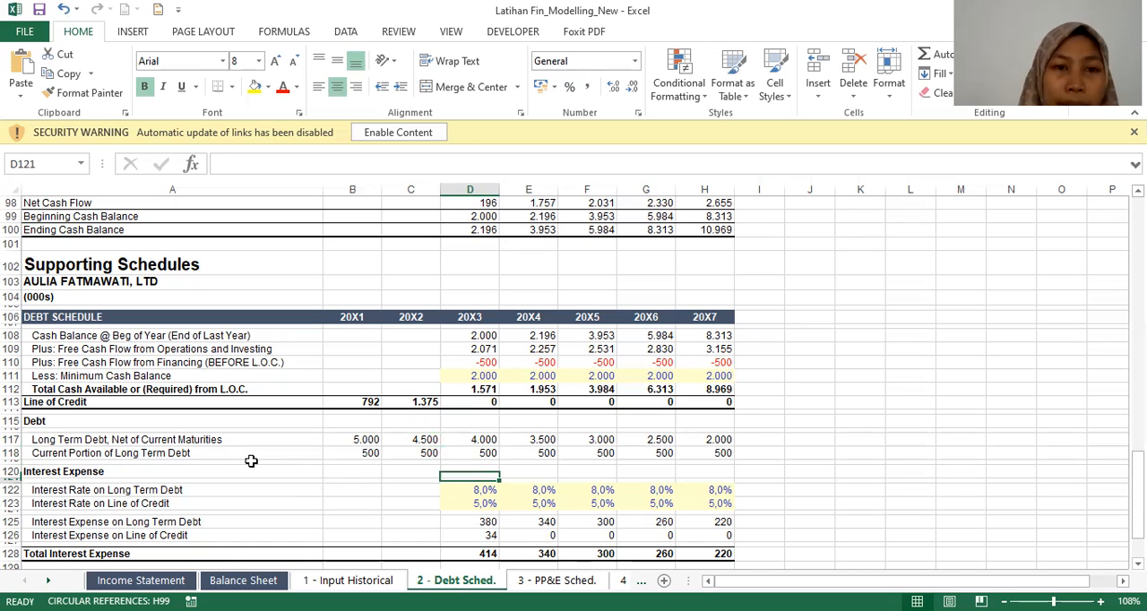
key("Down")
key("Down")
key("Down")
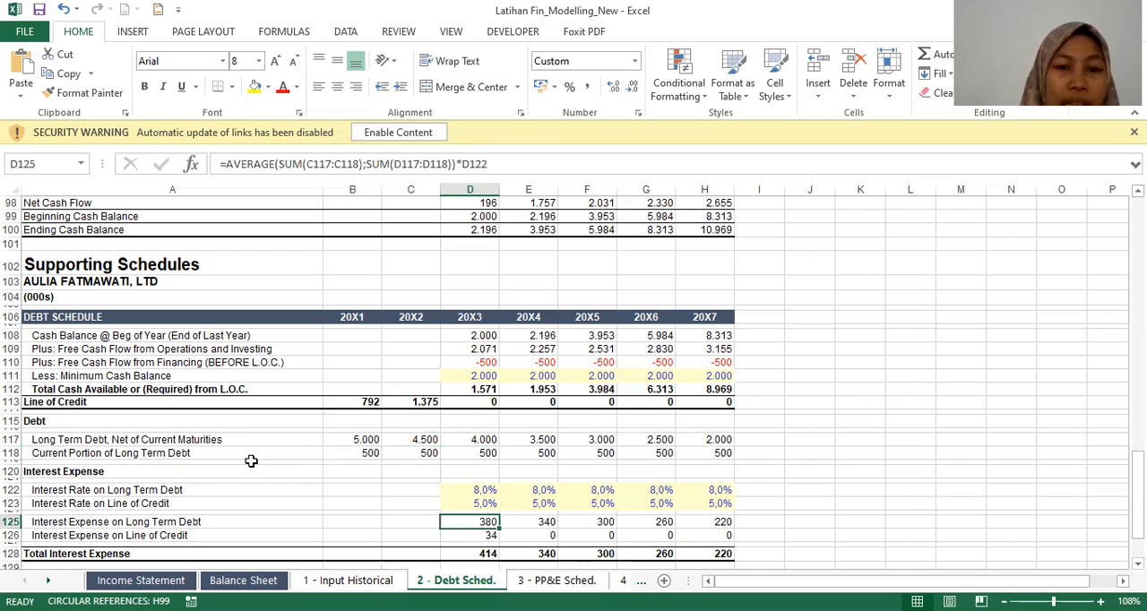
Step: Examine the Interest Expense on Long Term Debt row from its label through the 20X3 and 20X4 formulas
key("Left")
key("Left")
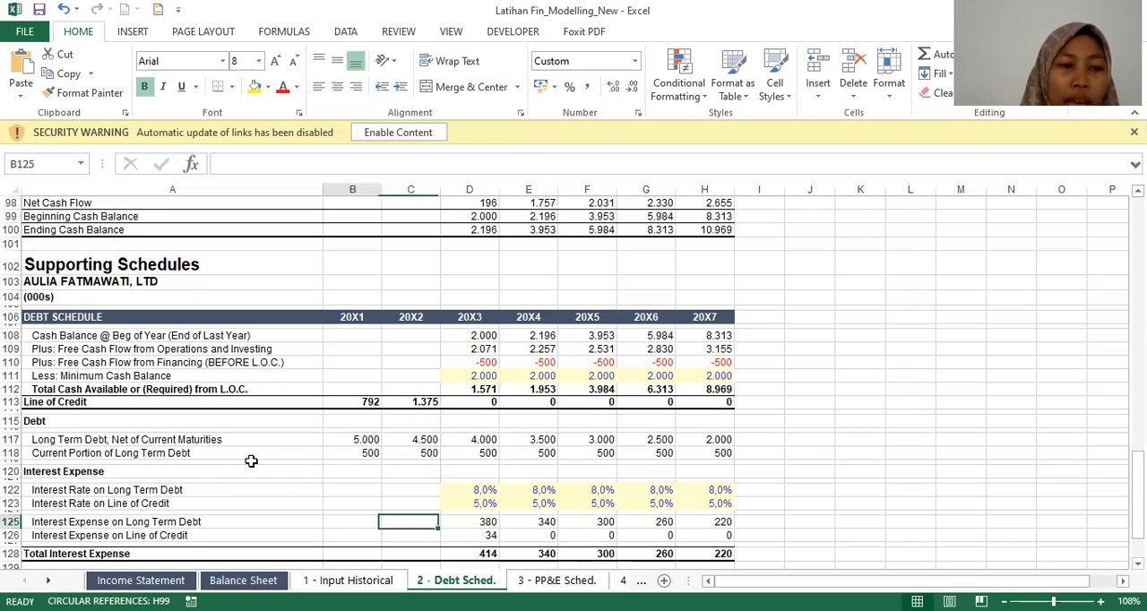
key("Left")
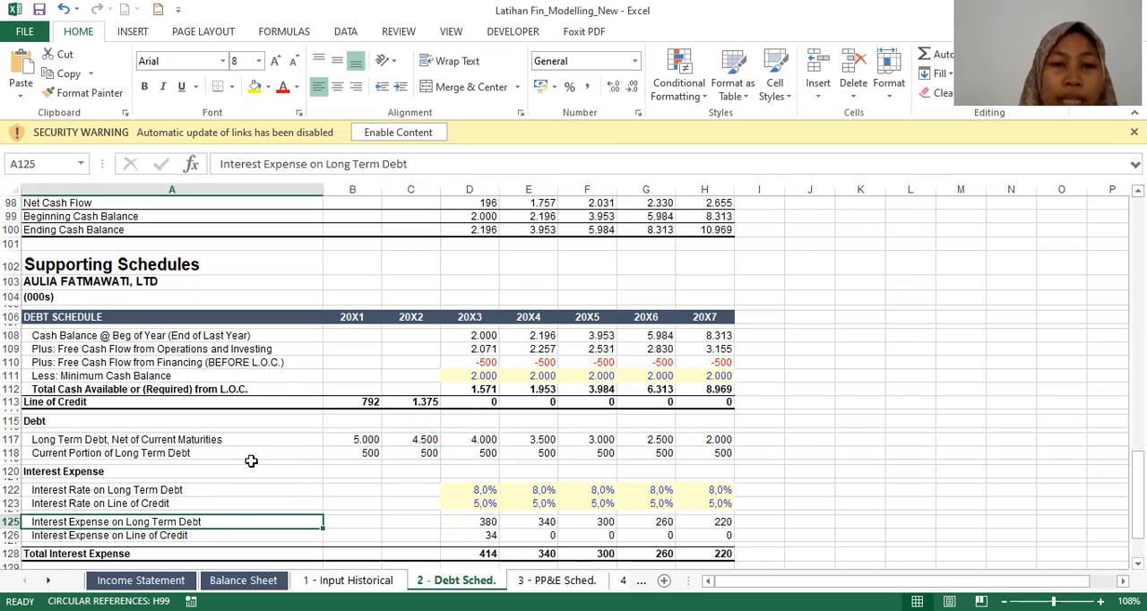
key("Right")
key("Right")
key("Right")
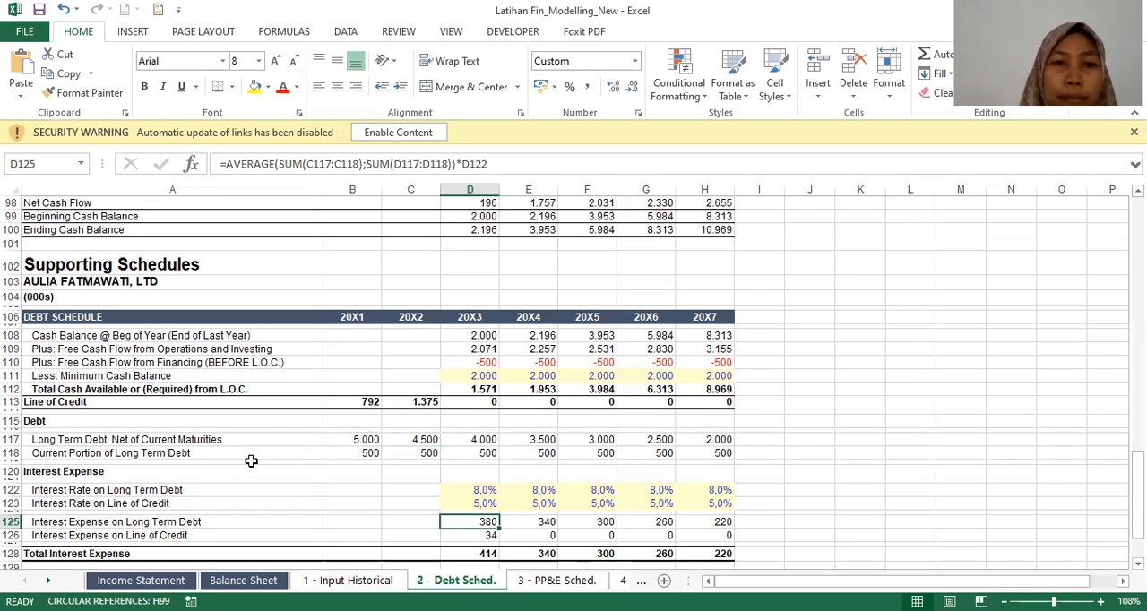
key("Right")
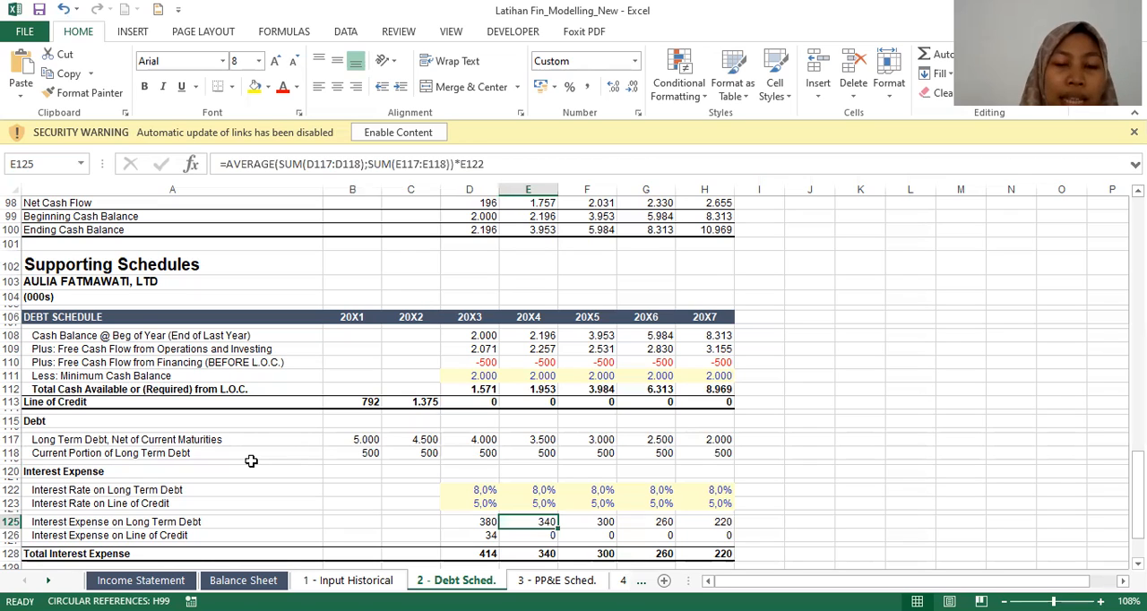
Step: Inspect the 20X3 Interest Expense on Line of Credit formula and trace it up towards the Line of Credit balances
key("Down")
key("Left")
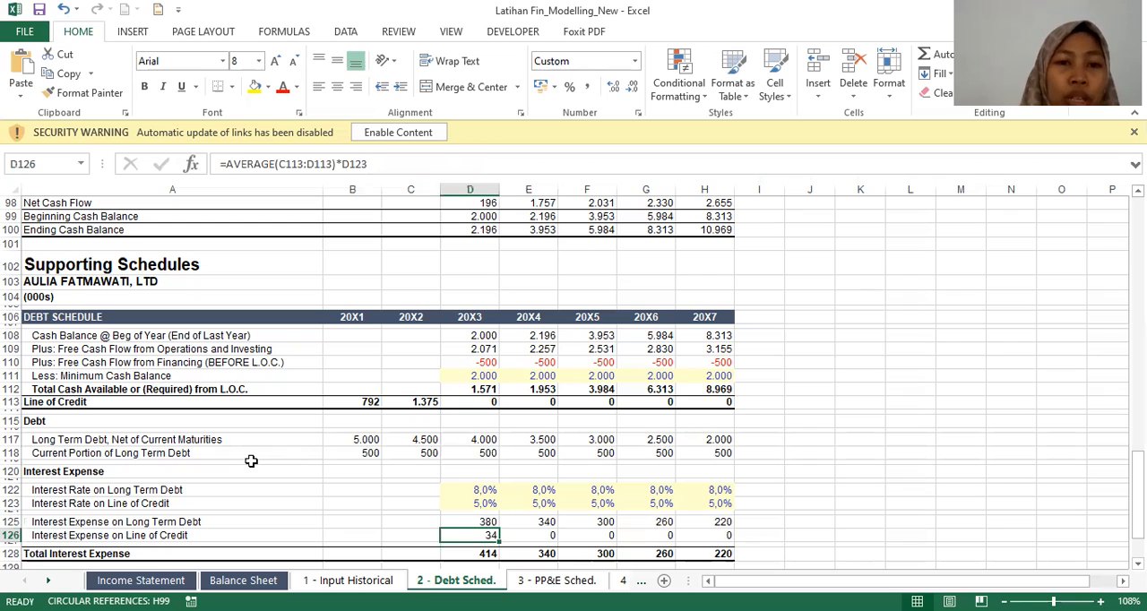
key("Up")
key("Up")
key("Up")
key("Up")
key("Up")
key("Up")
key("Up")
key("Up")
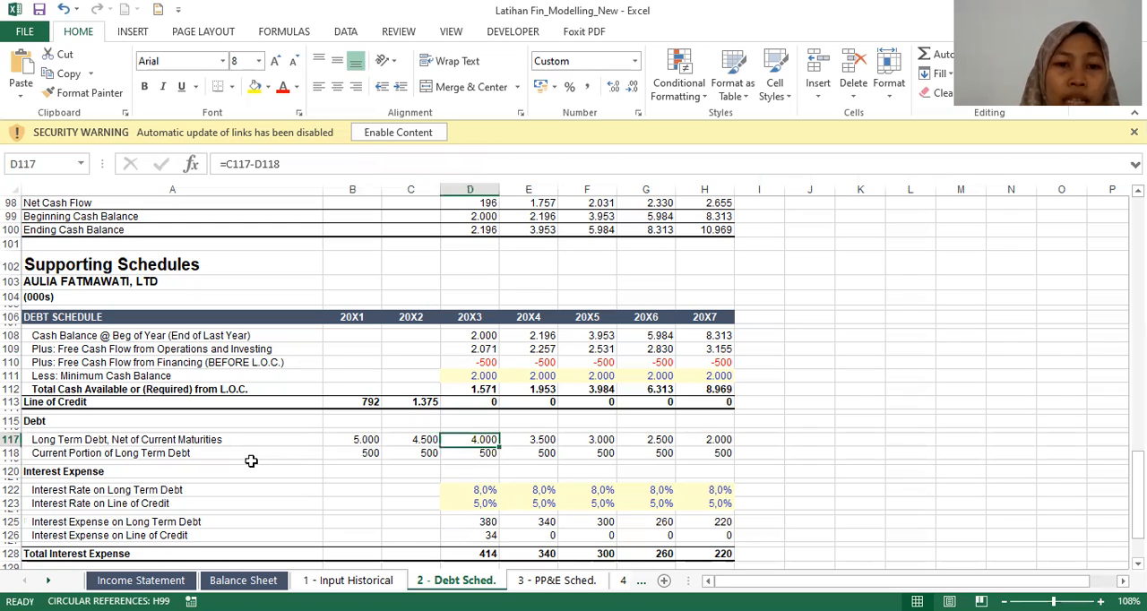
key("Left")
key("Up")
key("Up")
key("Up")
key("Right")
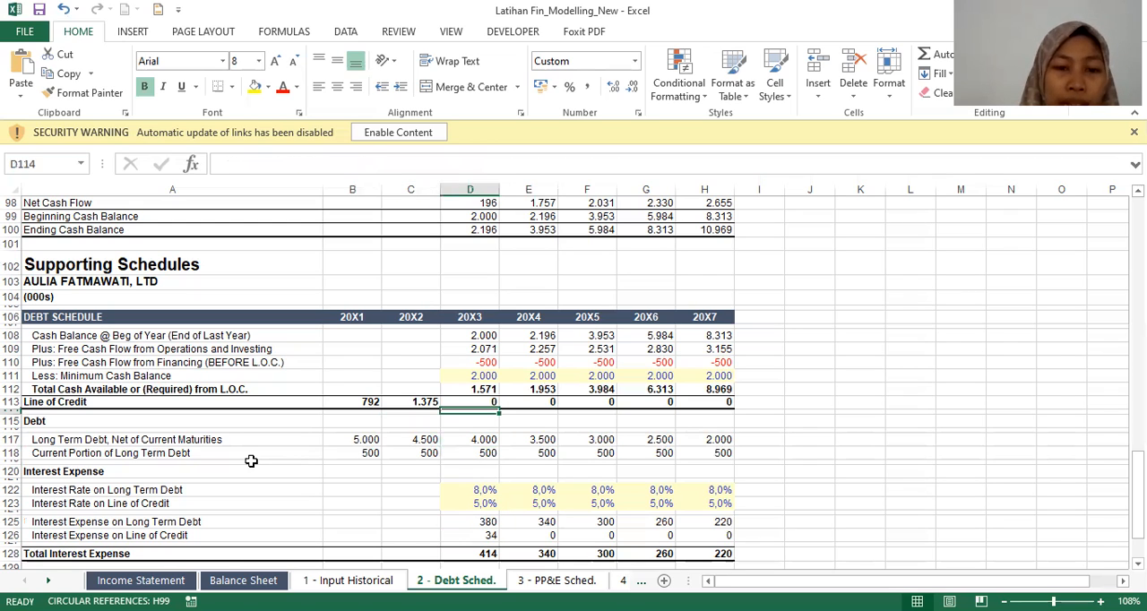
Step: Return to the 20X3 Interest Expense on Line of Credit formula and compare it with the 20X4 and 20X5 formulas
key("Down")
key("Down")
key("Down")
key("Down")
key("Down")
key("Down")
key("Down")
key("Down")
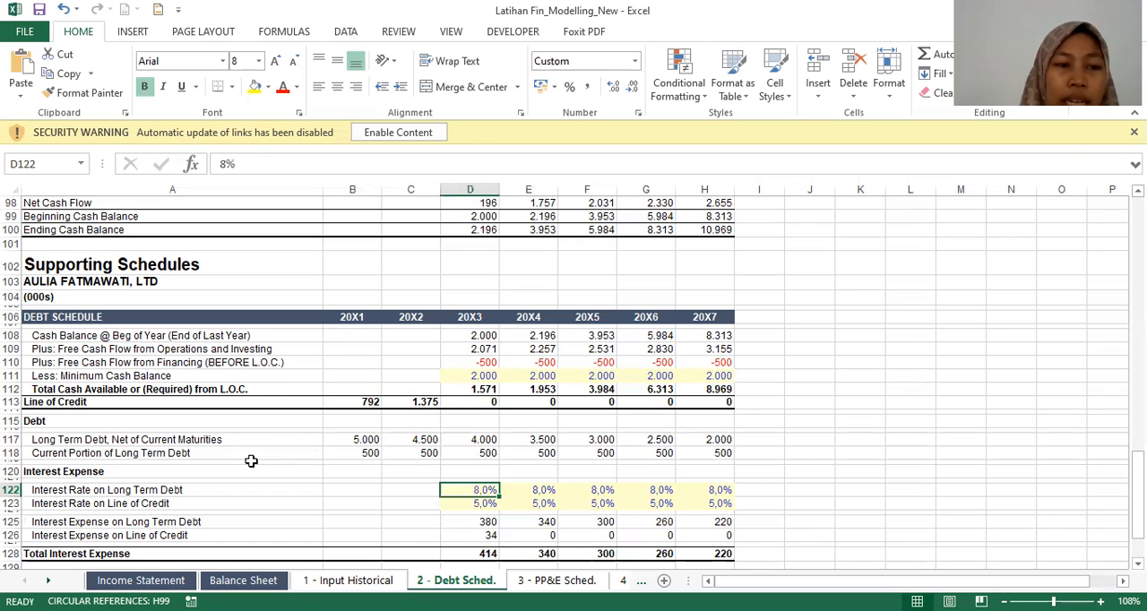
key("Down")
key("Down")
key("Down")
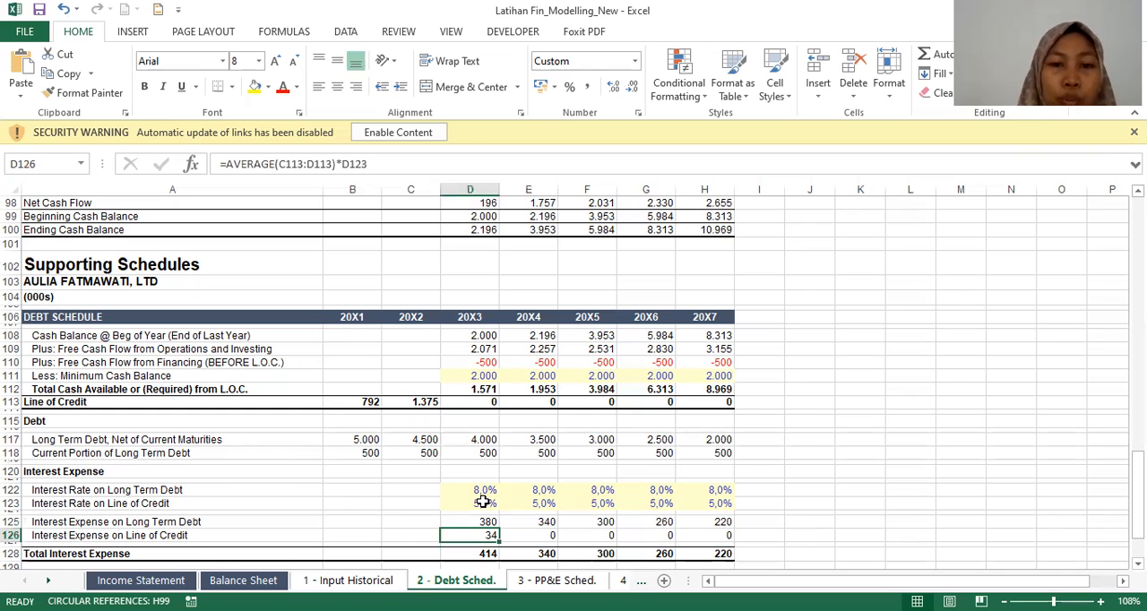
key("Right")
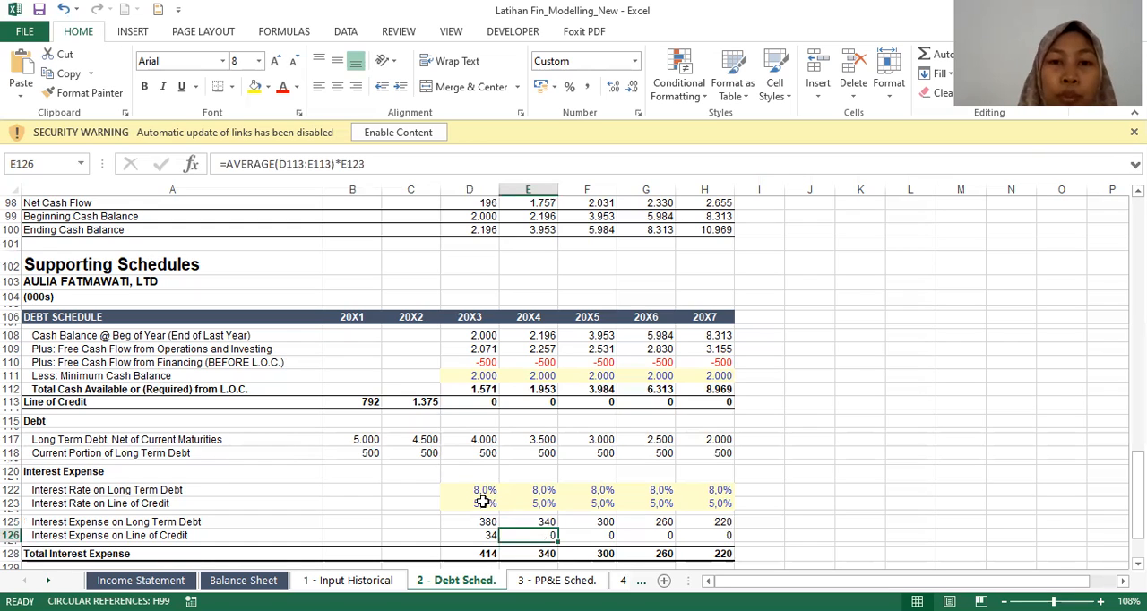
key("Right")
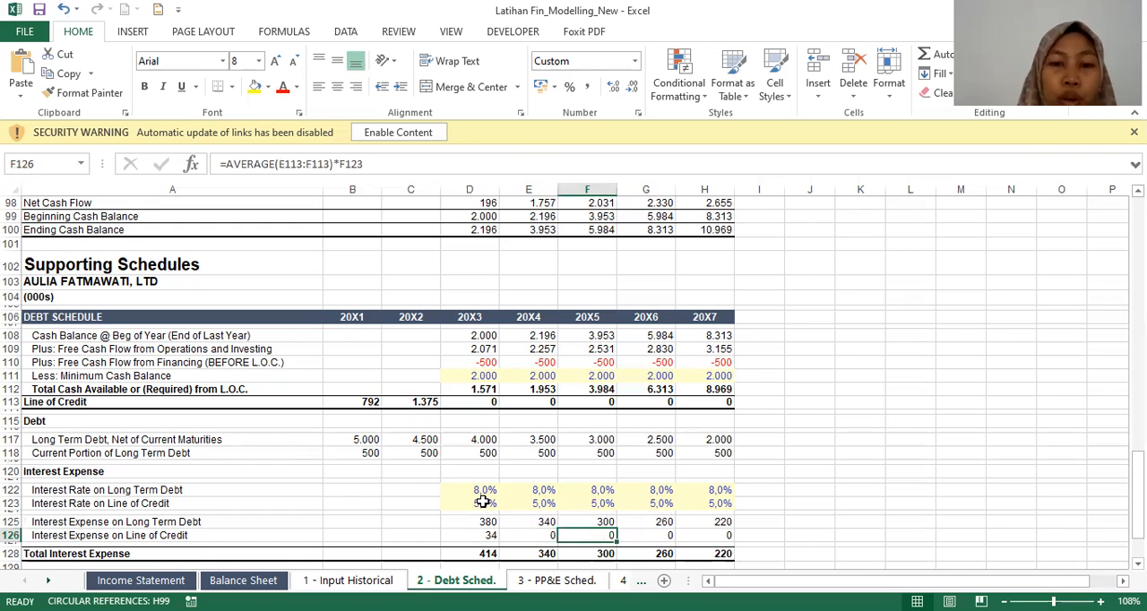
Step: Trace the line of credit interest back to the Line of Credit row and inspect its 20X3 formula
key("Up")
key("Left")
key("Up")
key("Up")
key("Up")
key("Up")
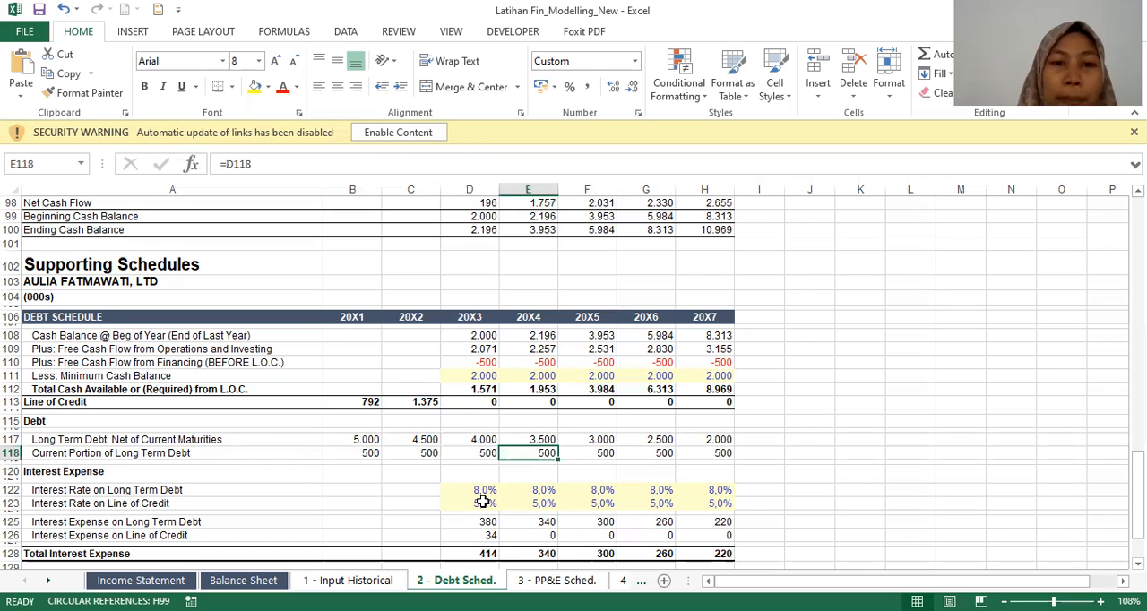
key("Up")
key("Up")
key("Up")
key("Up")
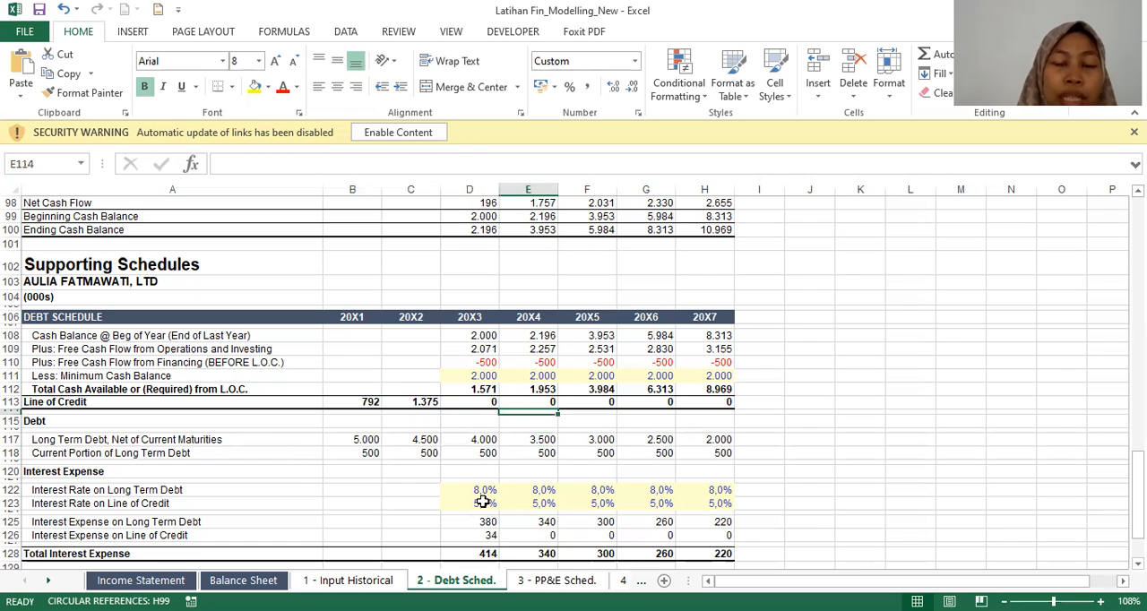
key("Up")
key("Left")
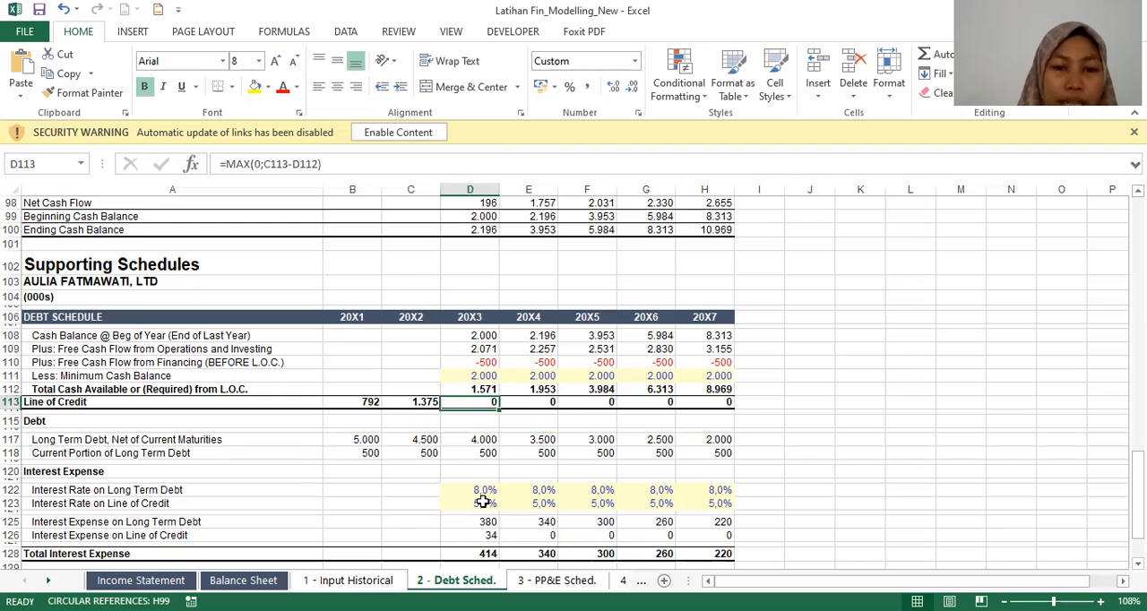
Step: Go through the Interest Expense section of the debt schedule and inspect the 20X3 Total Interest Expense formula
key("Down")
key("Right")
key("Right")
key("Down")
key("Down")
key("Down")
key("Down")
key("Down")
key("Down")
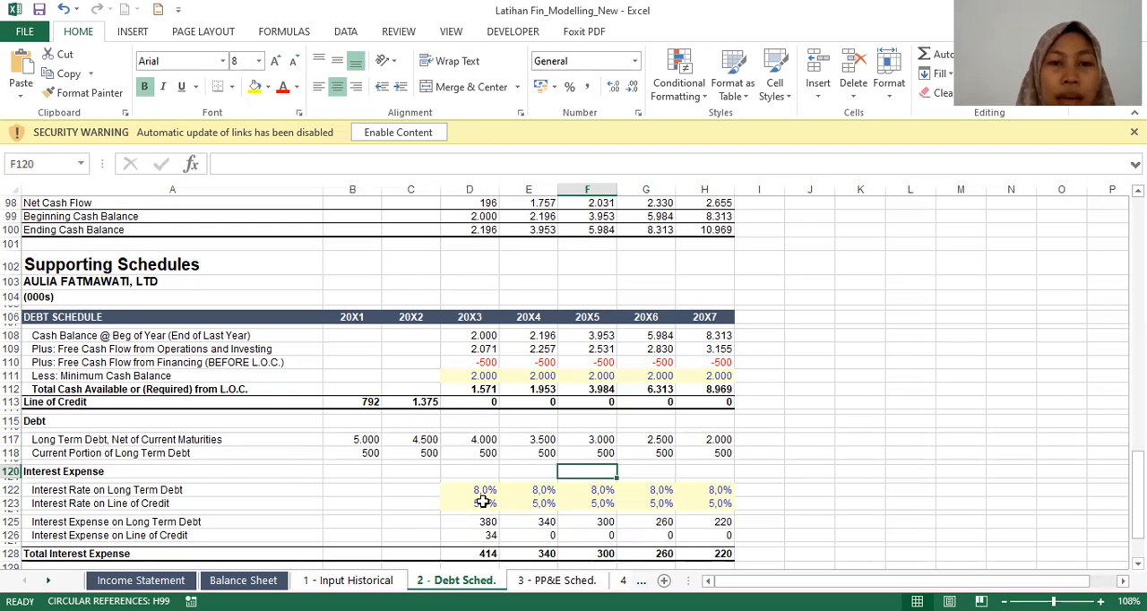
key("Down")
key("Down")
key("Down")
key("Down")
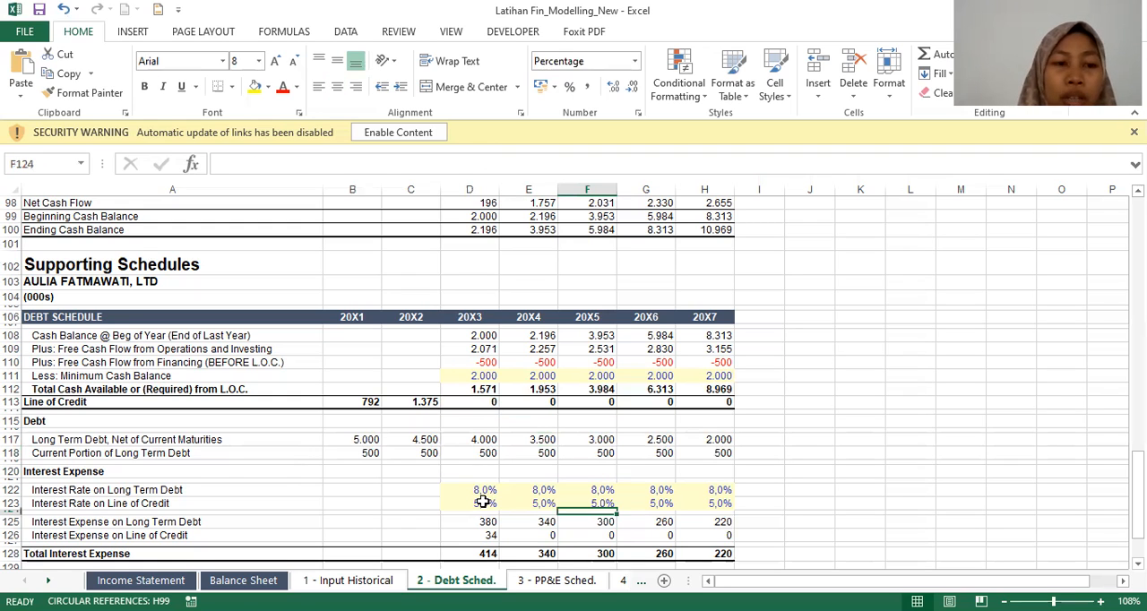
key("Down")
key("Down")
key("Left")
key("Down")
key("Left")
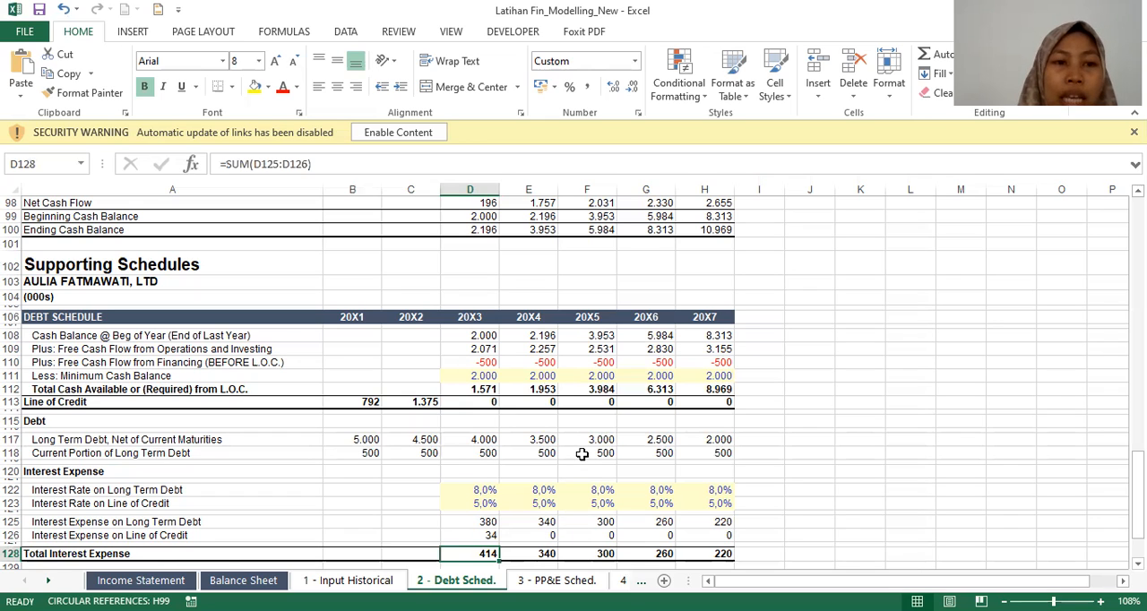
Step: Inspect the income statement's 20X3 Interest Expense formula and compare it with the historical 20X2 one
scroll(582, 454, "down", 1)
scroll(582, 454, "up", 10)
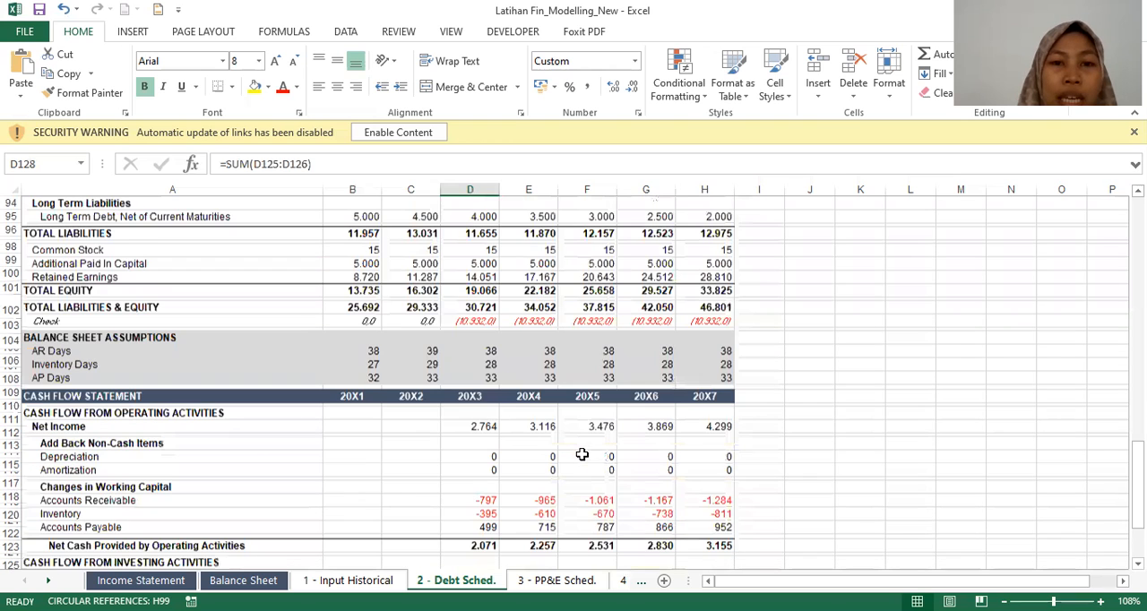
scroll(582, 455, "up", 18)
scroll(582, 454, "up", 10)
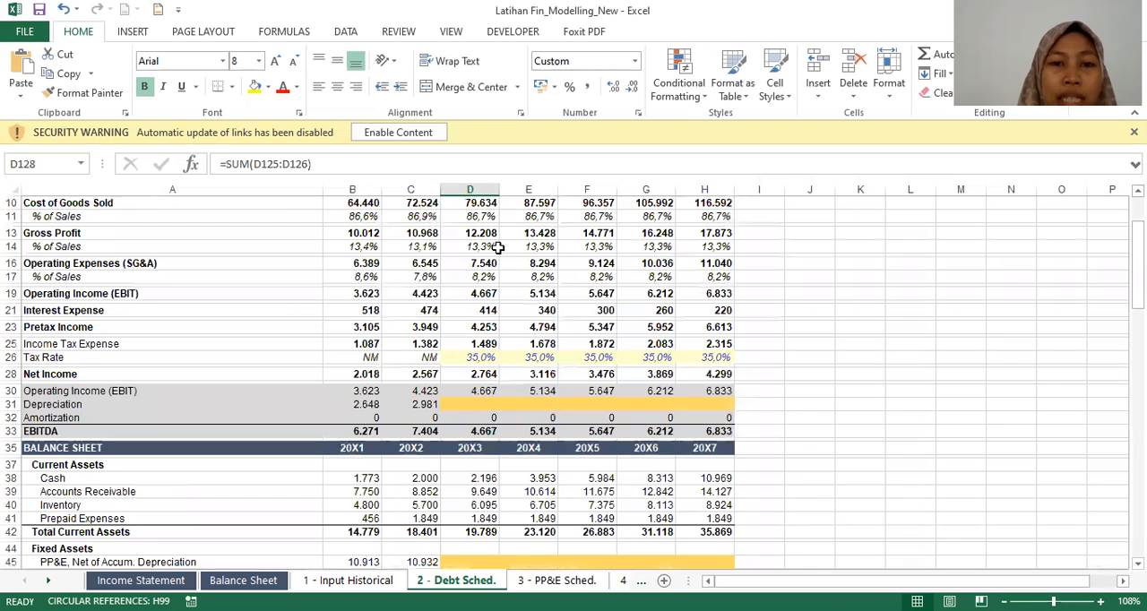
left_click(482, 309)
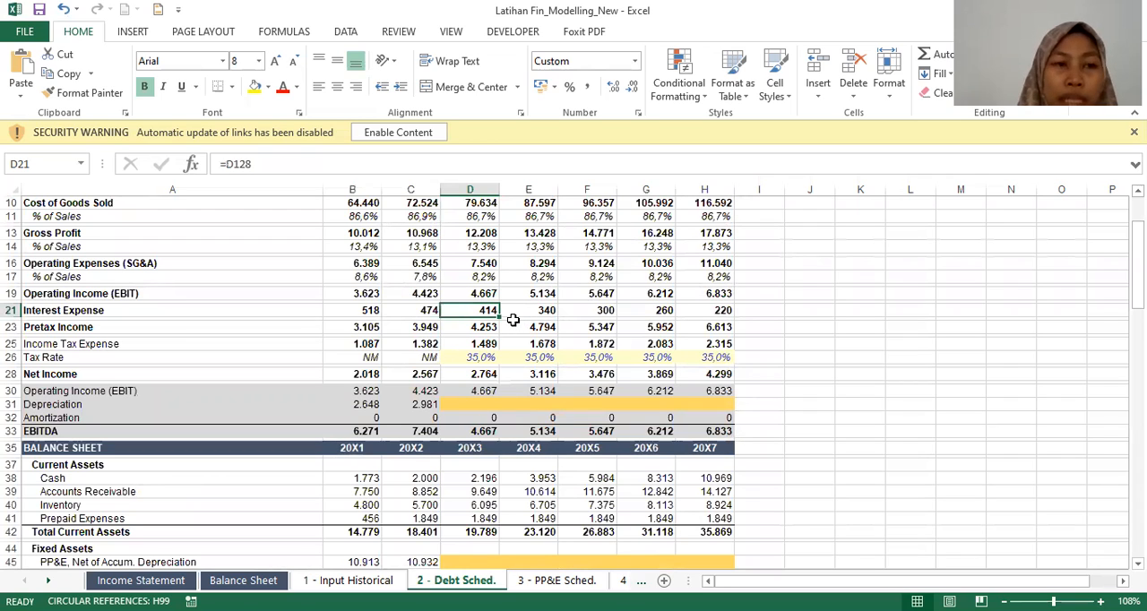
key("Left")
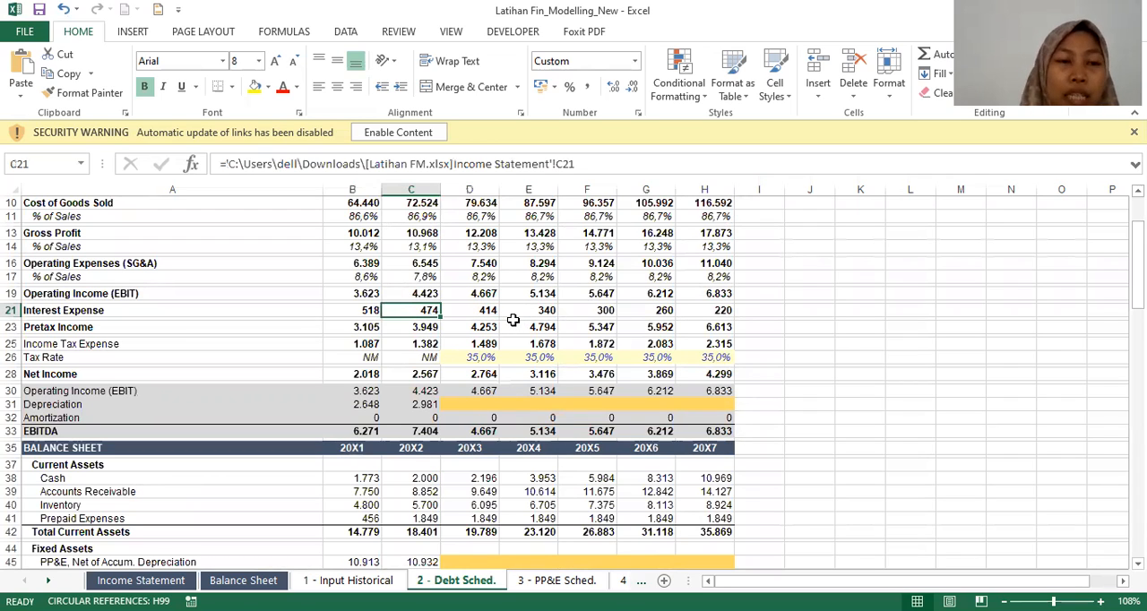
Step: Trace the 20X3 interest expense link back to the Total Interest Expense formula in the debt schedule
scroll(527, 386, "down", 10)
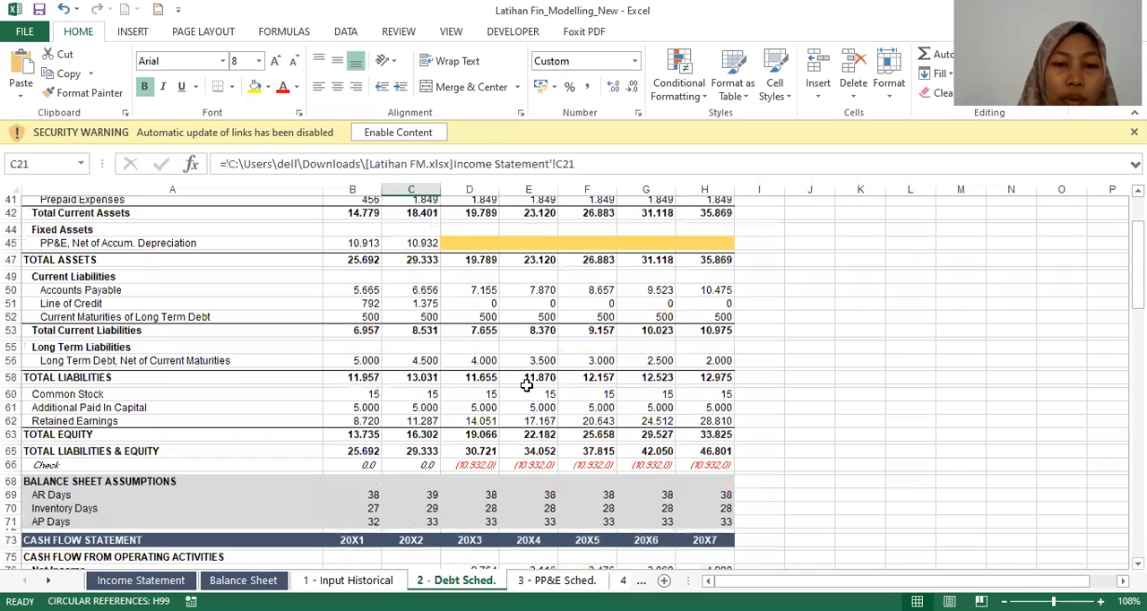
scroll(527, 386, "down", 7)
scroll(527, 386, "up", 1)
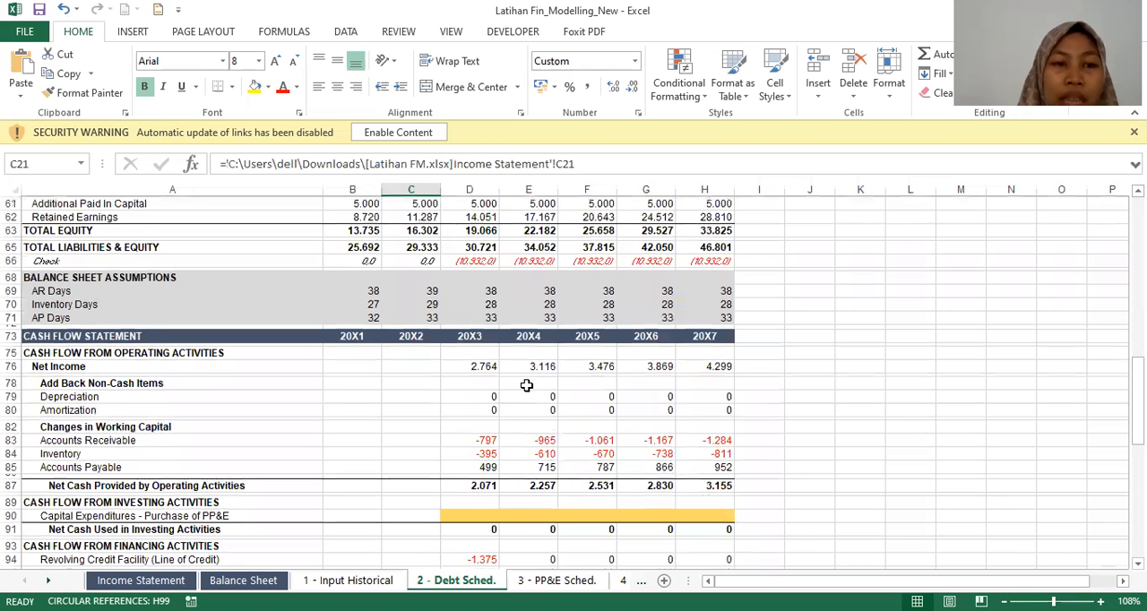
scroll(527, 385, "down", 6)
scroll(511, 478, "down", 8)
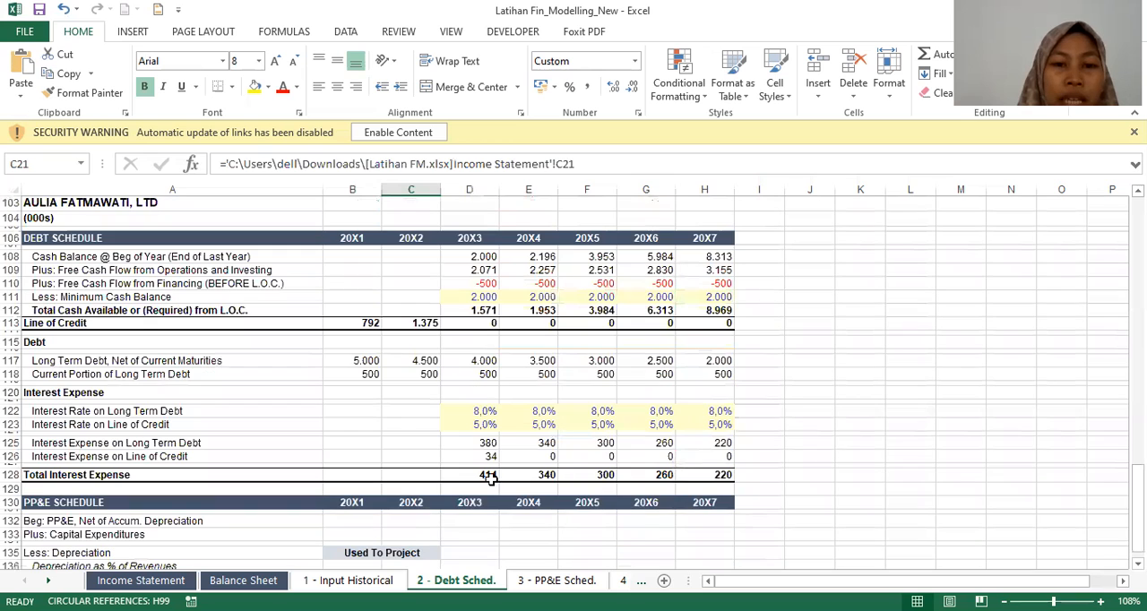
left_click(487, 475)
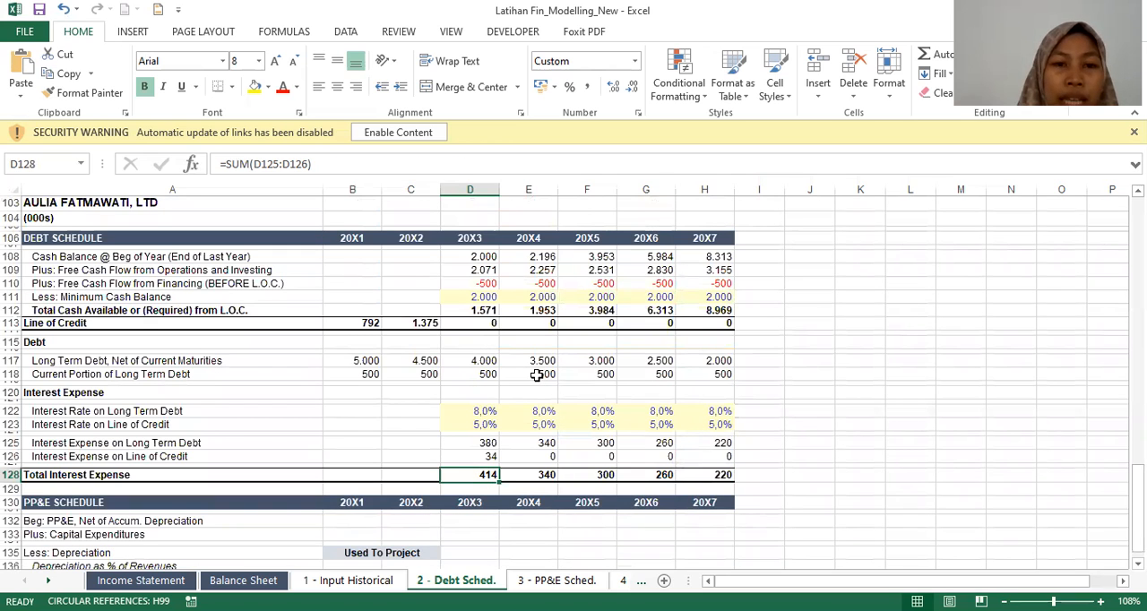
Step: Compare the income statement's Interest Expense formulas for 20X3, 20X4 and 20X5
scroll(536, 374, "up", 20)
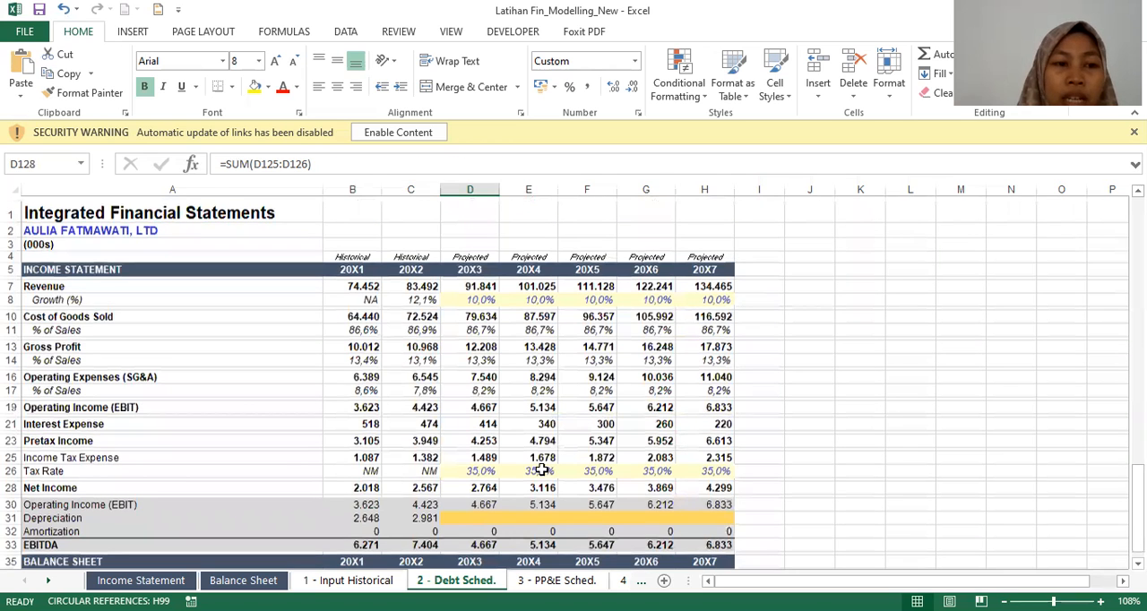
left_click(483, 419)
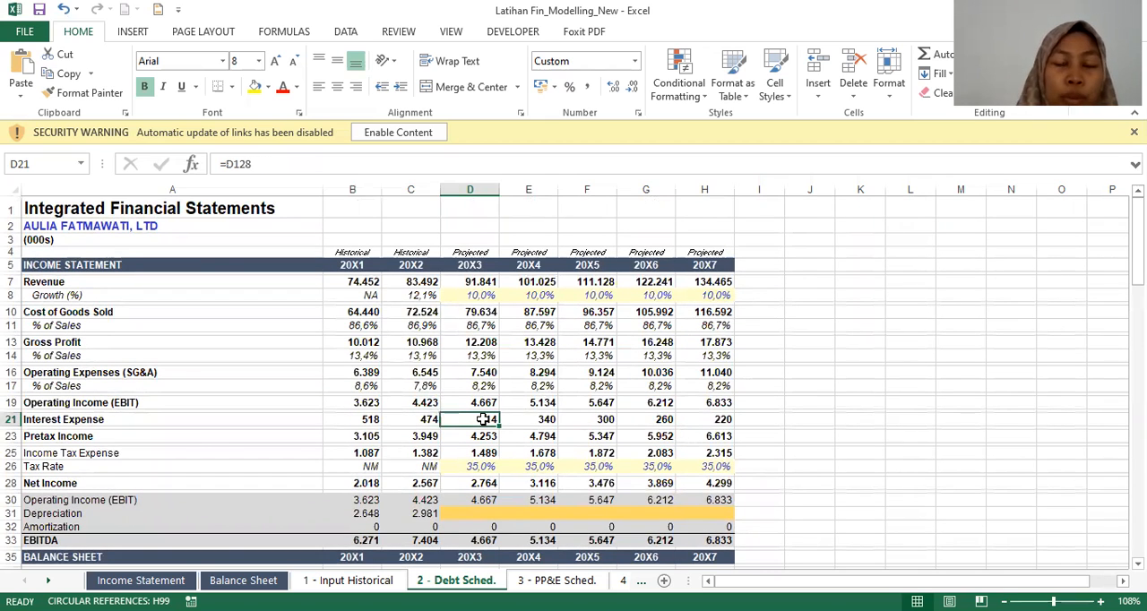
left_click(520, 424)
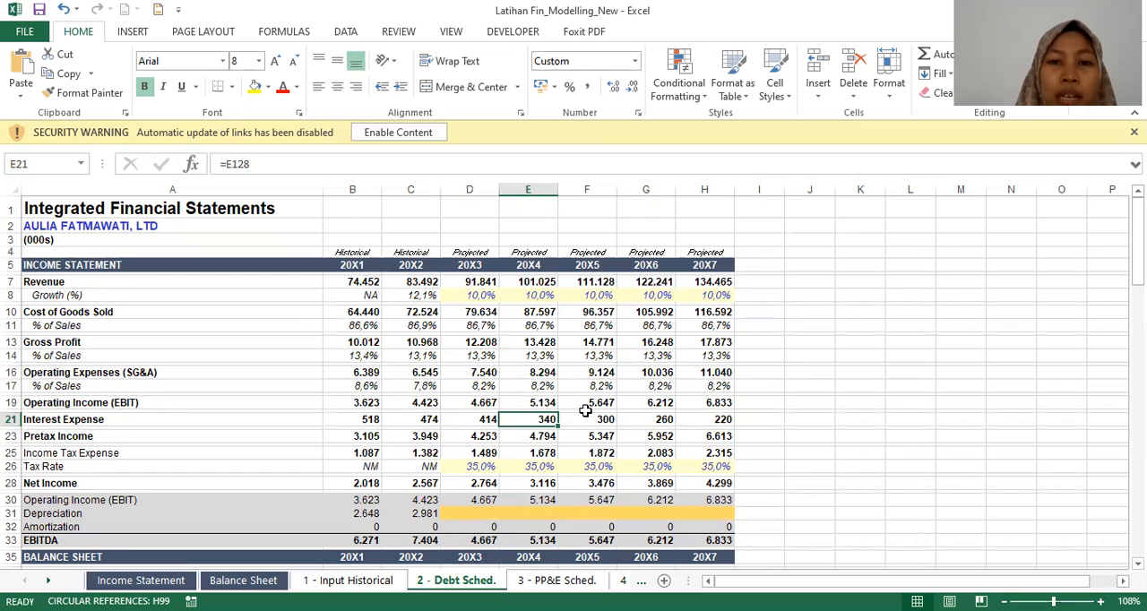
left_click(584, 414)
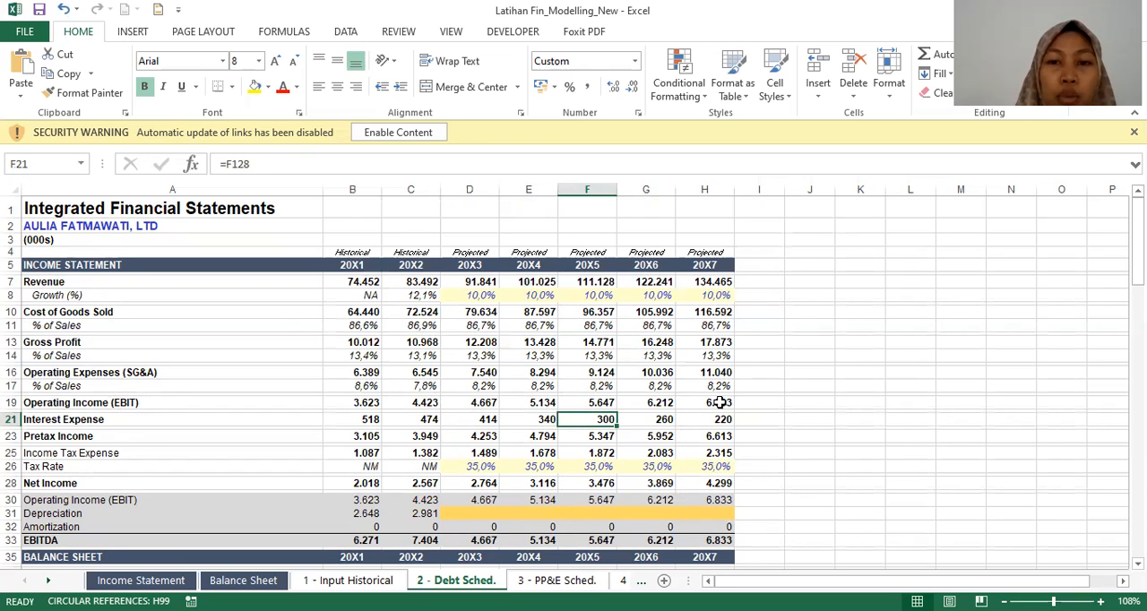
Step: Return to the debt schedule and examine the beginning-of-year Cash Balance formulas from 20X3 through 20X7
scroll(681, 447, "down", 6)
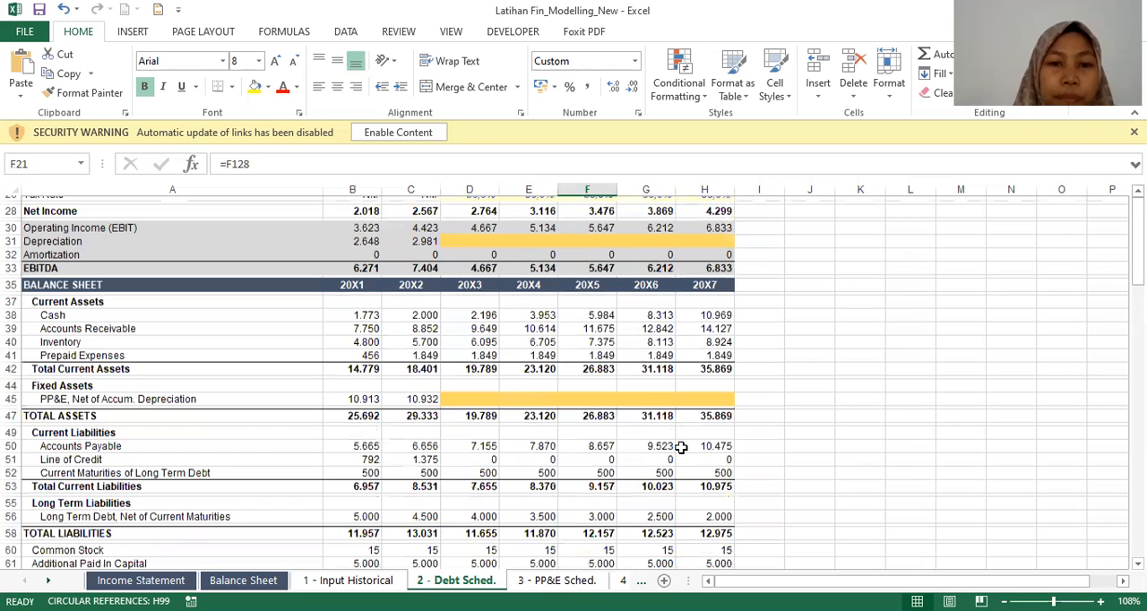
scroll(681, 447, "down", 7)
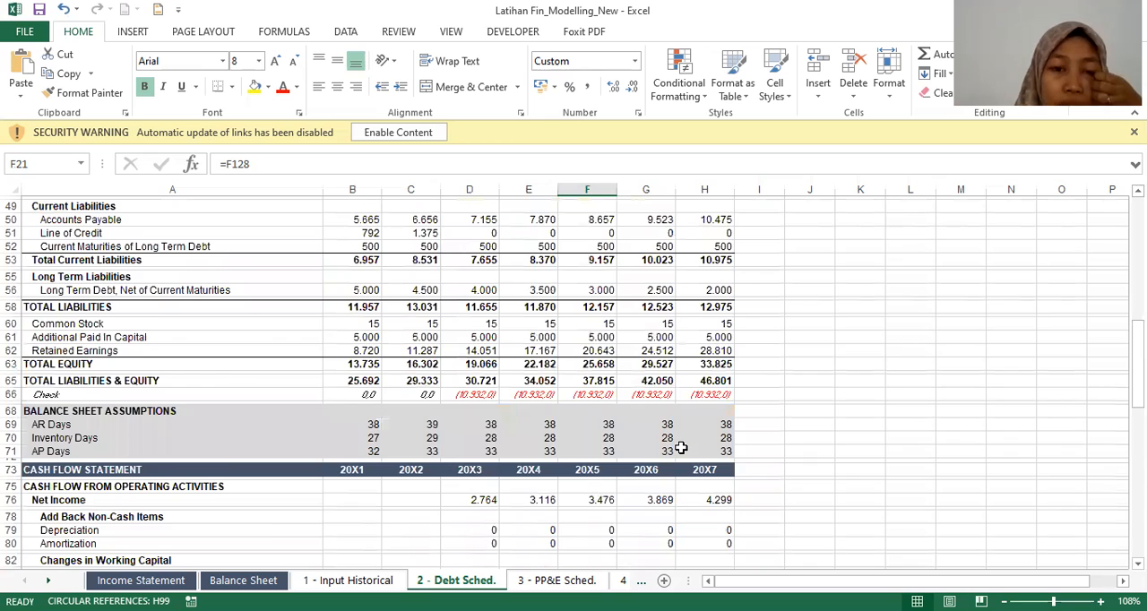
scroll(681, 447, "down", 17)
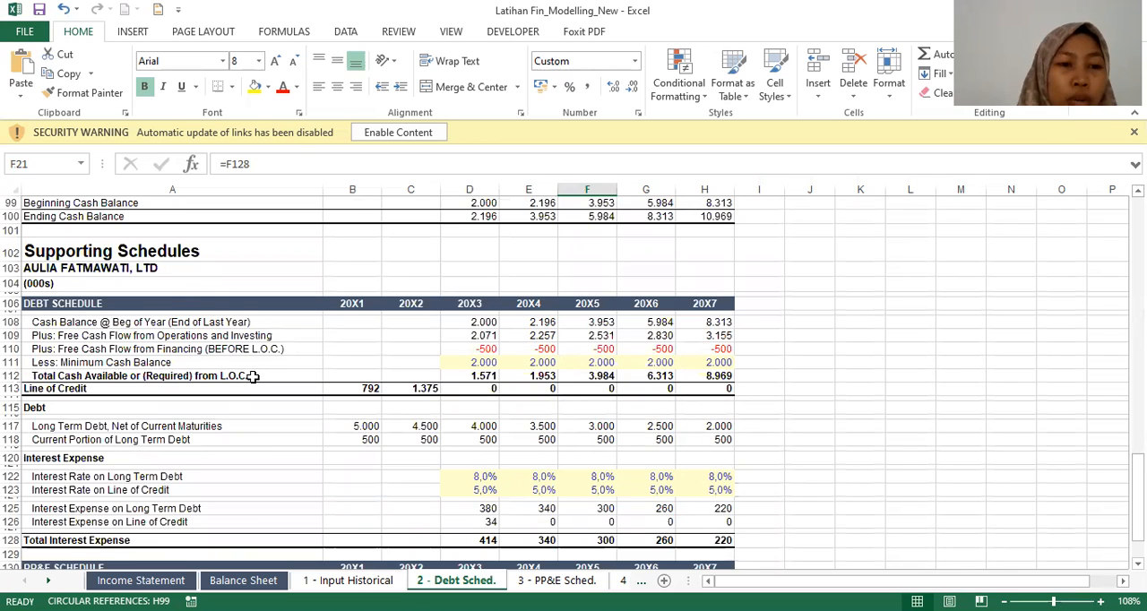
scroll(253, 376, "down", 1)
scroll(254, 376, "up", 2)
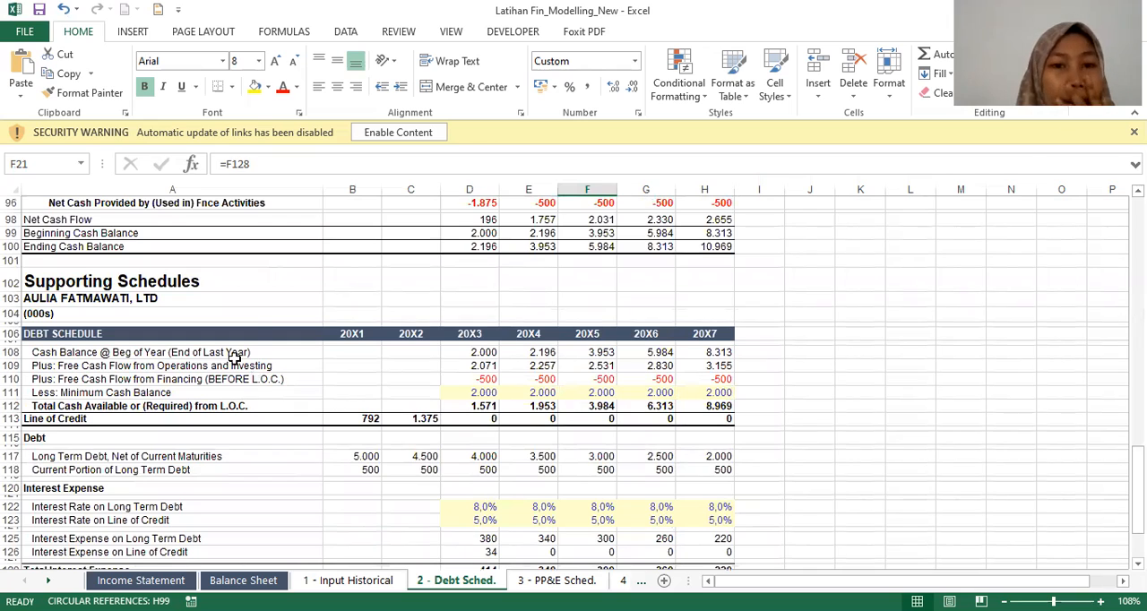
left_click(488, 355)
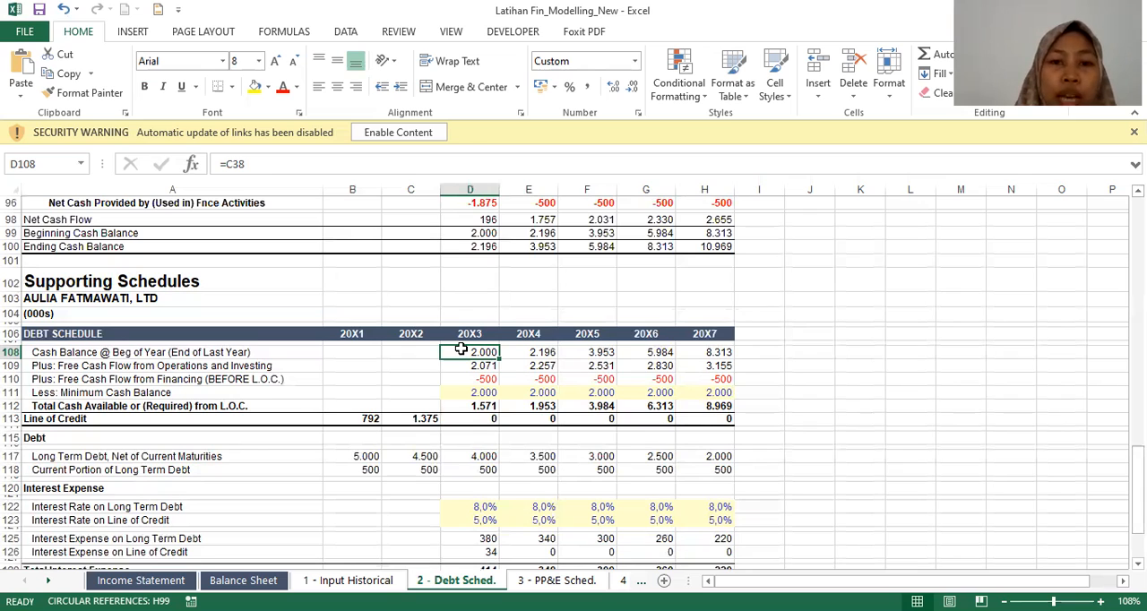
key("Right")
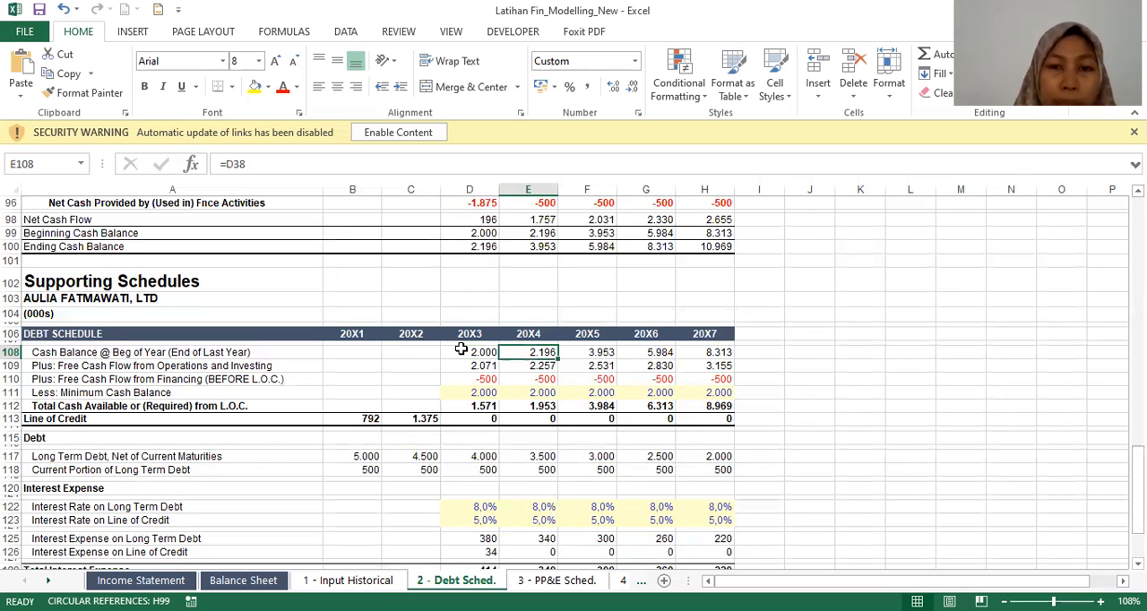
key("Right")
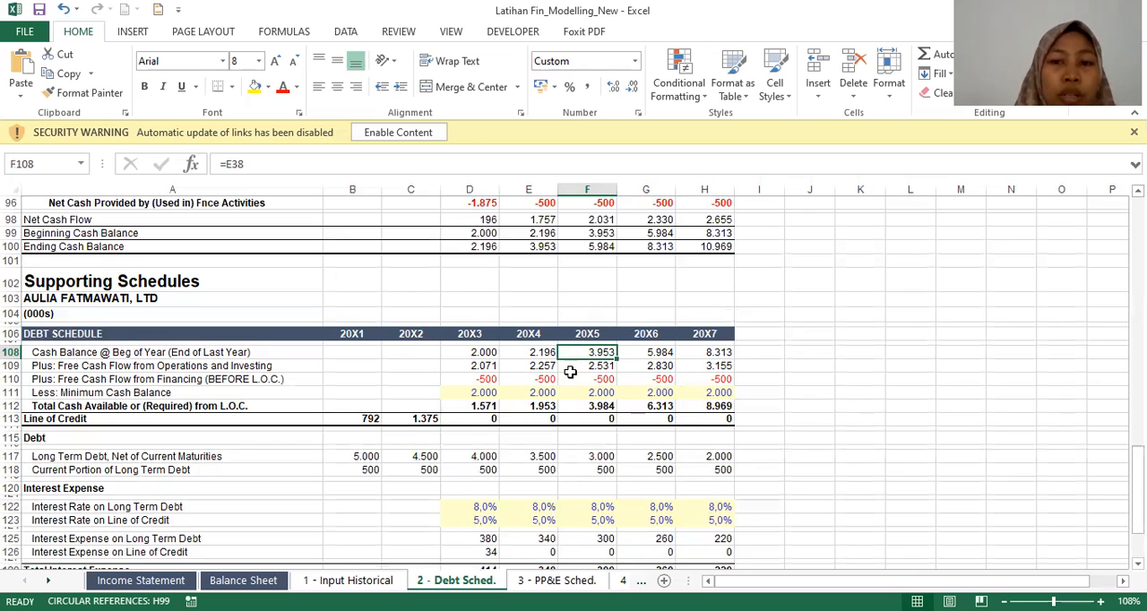
key("Right")
key("Right")
Step: Examine the Free Cash Flow from Operations and Investing row, from its 20X7 formula back to its label and 20X3 formula
key("Down")
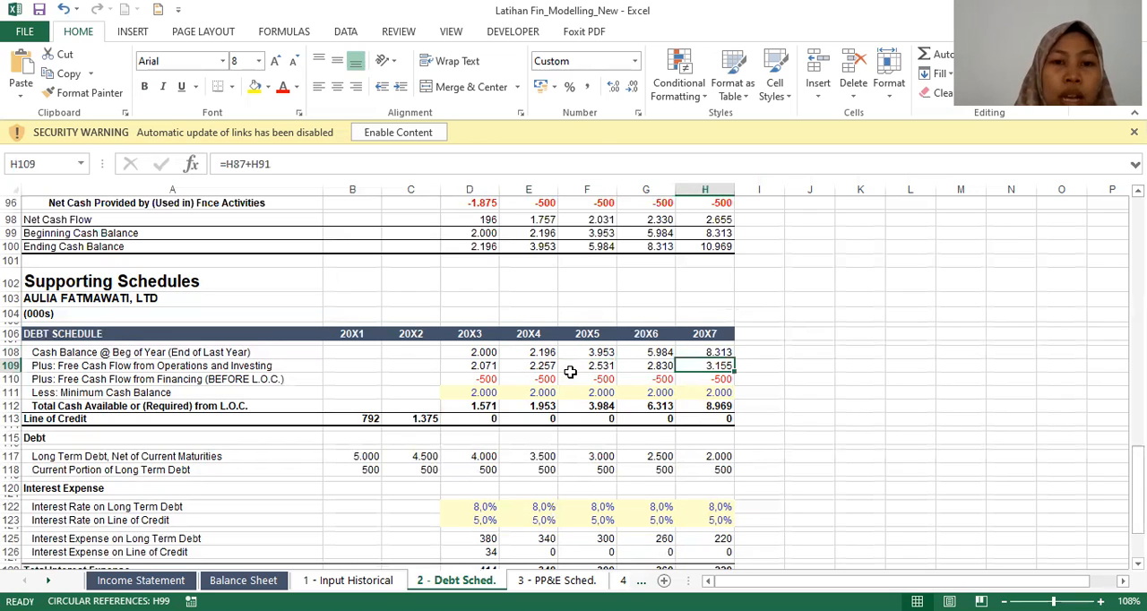
key("Left")
key("Left")
key("Left")
key("Left")
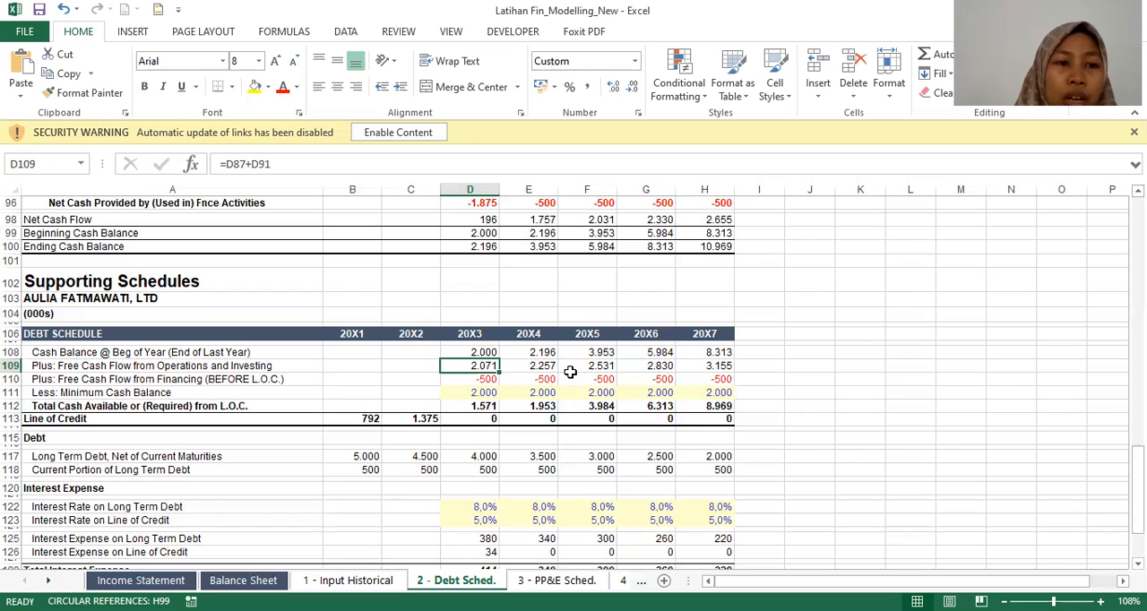
key("Home")
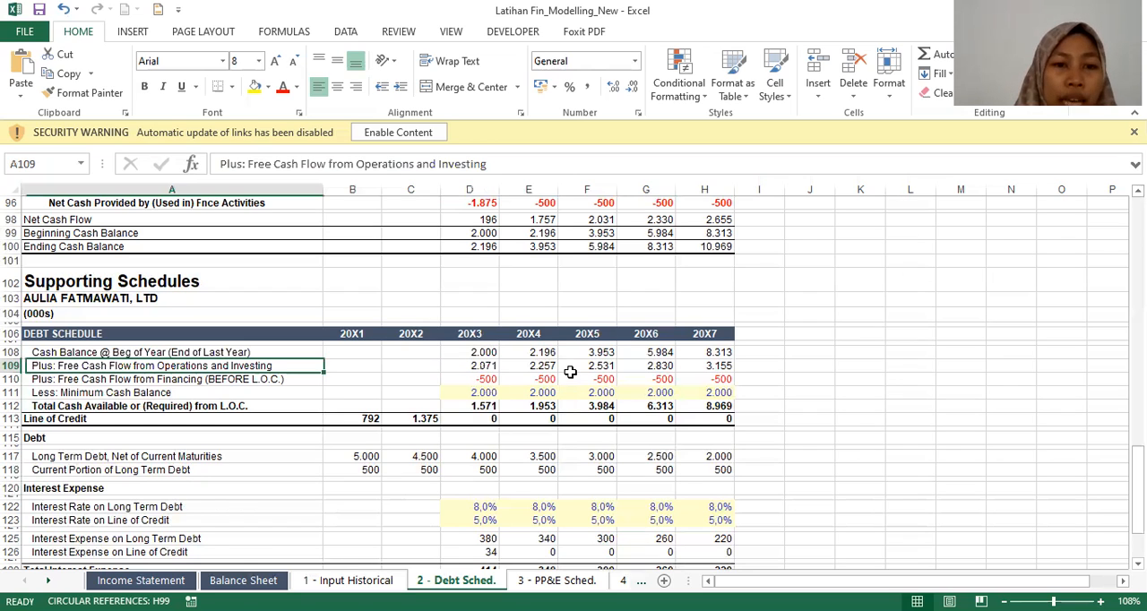
key("ctrl+Right")
key("Left")
key("Left")
key("Left")
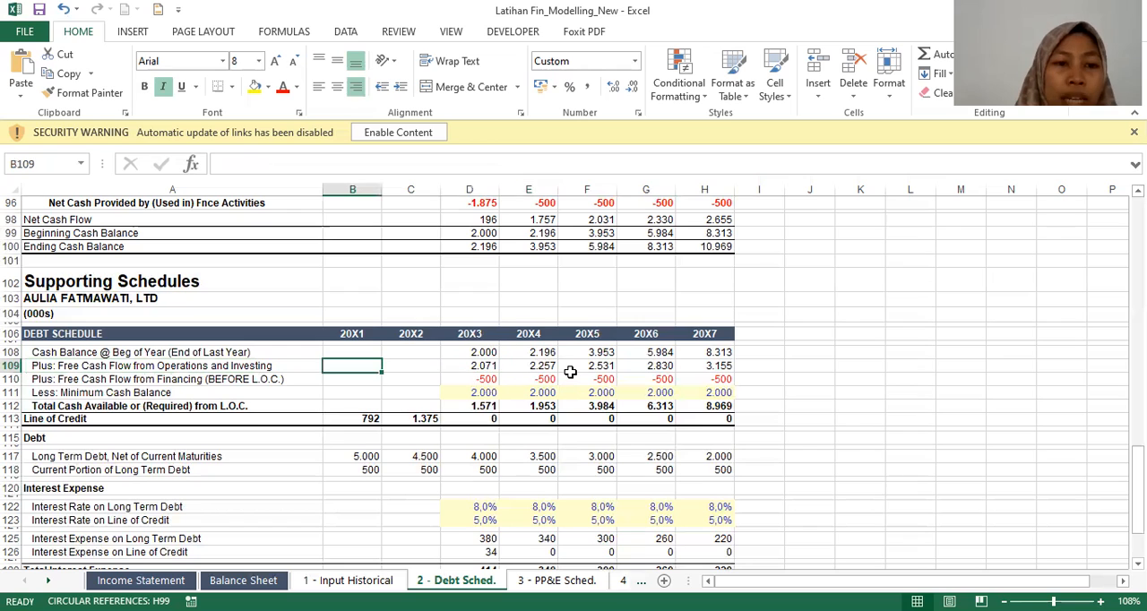
key("Right")
key("Right")
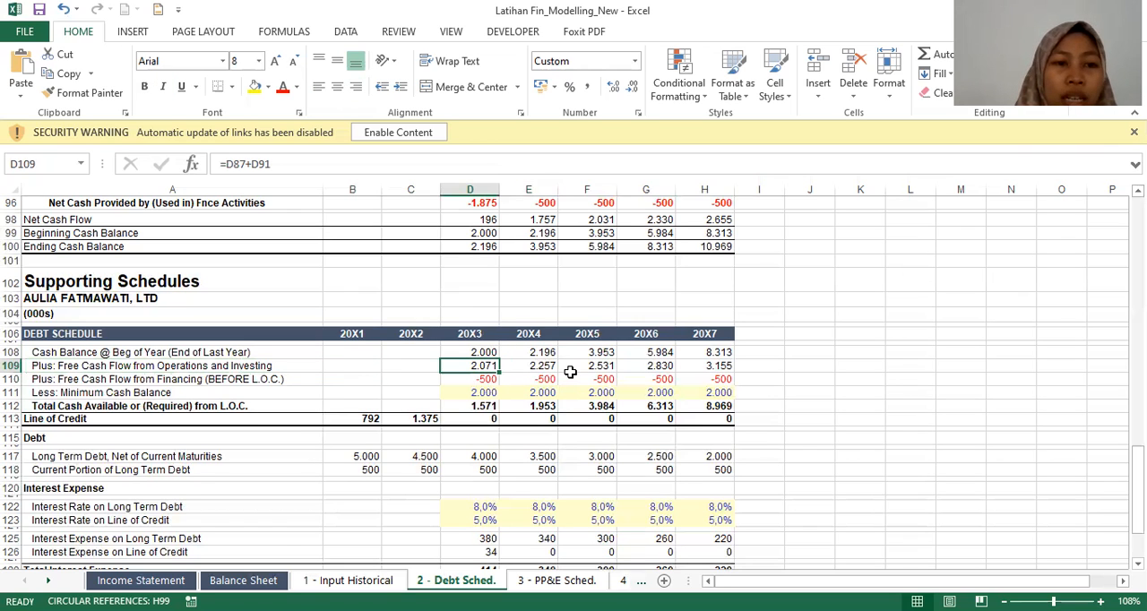
Step: Inspect the 20X3 cells for Free Cash Flow from Financing, Minimum Cash Balance and Total Cash Available or Required from L.O.C
key("Down")
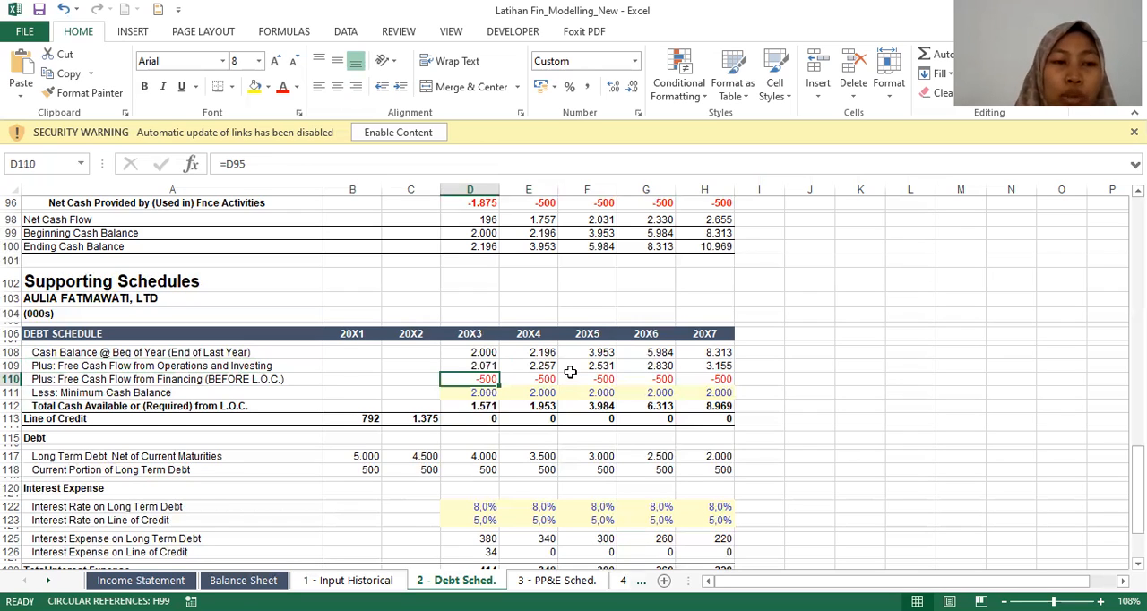
key("Down")
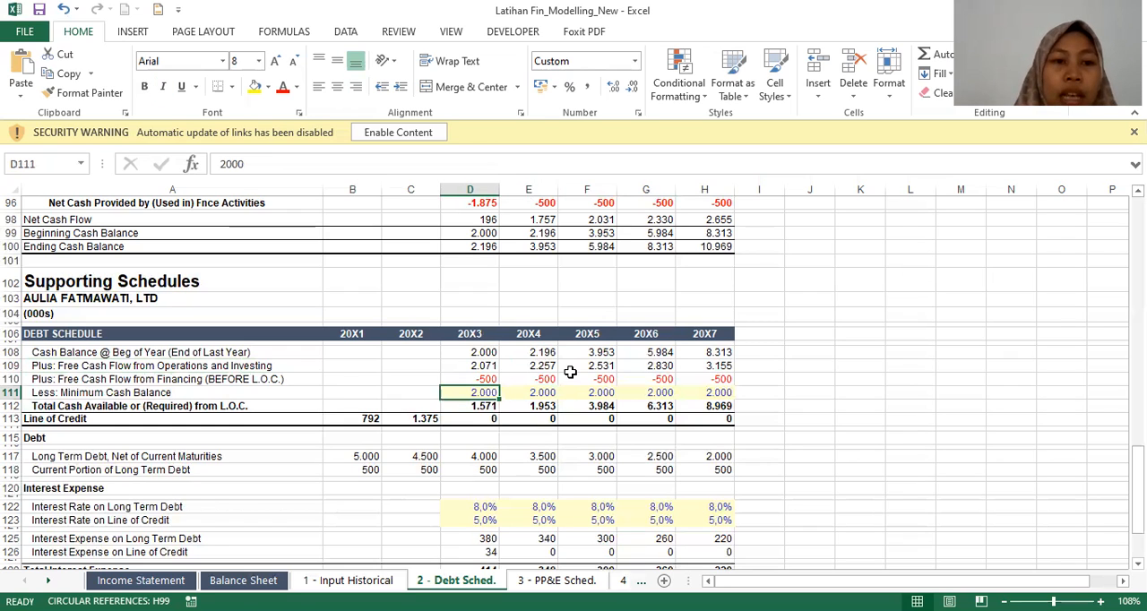
key("Down")
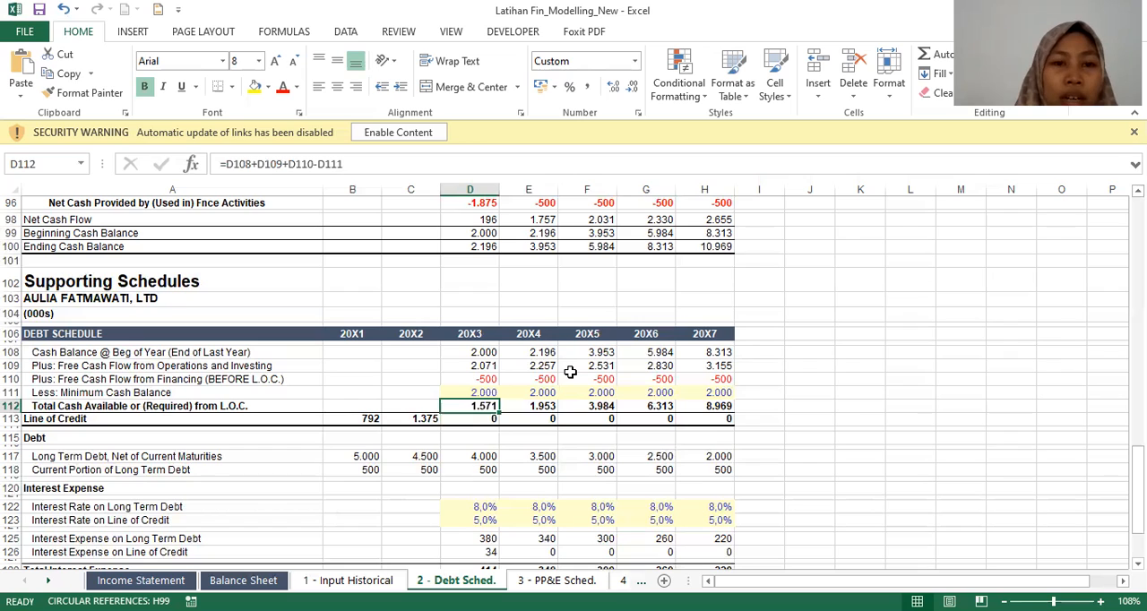
Step: Retrace the components of 20X3 Total Cash Available or Required from L.O.C., starting from the beginning cash balance
key("Up")
key("Up")
key("Up")
key("Up")
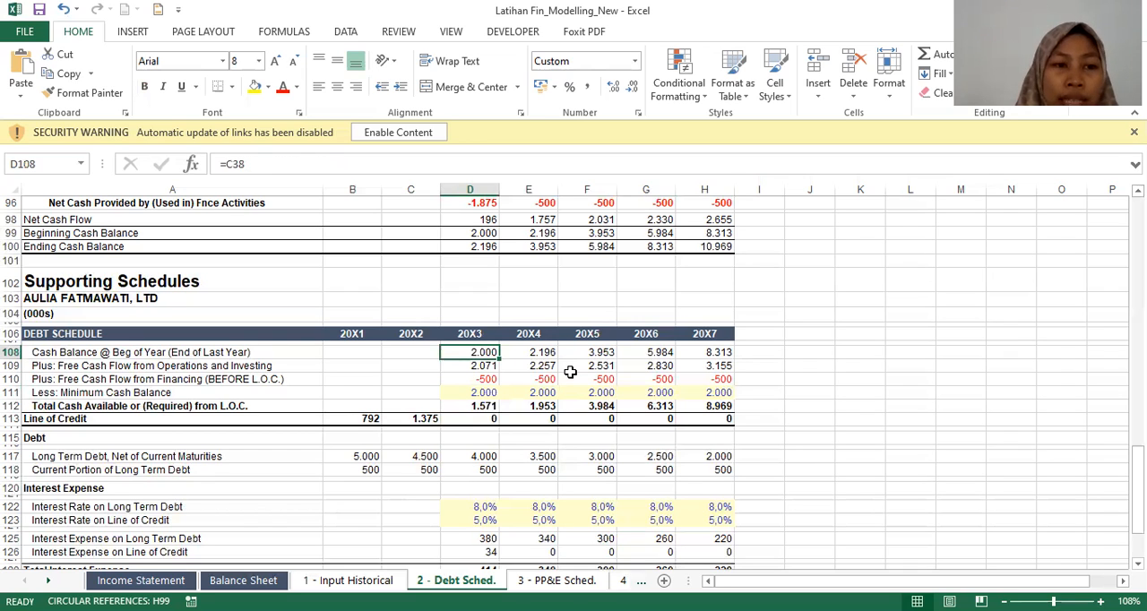
key("Down")
key("Down")
key("Down")
key("Down")
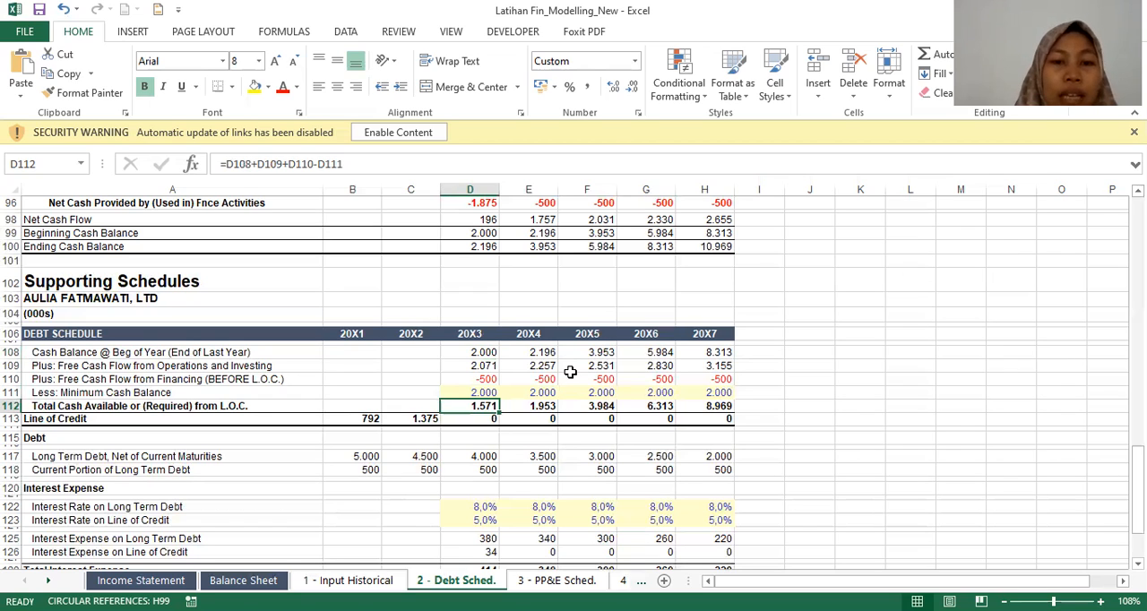
Step: Inspect the Line of Credit formula for 20X3 against the 20X2 balance and the 20X4 formula
key("Down")
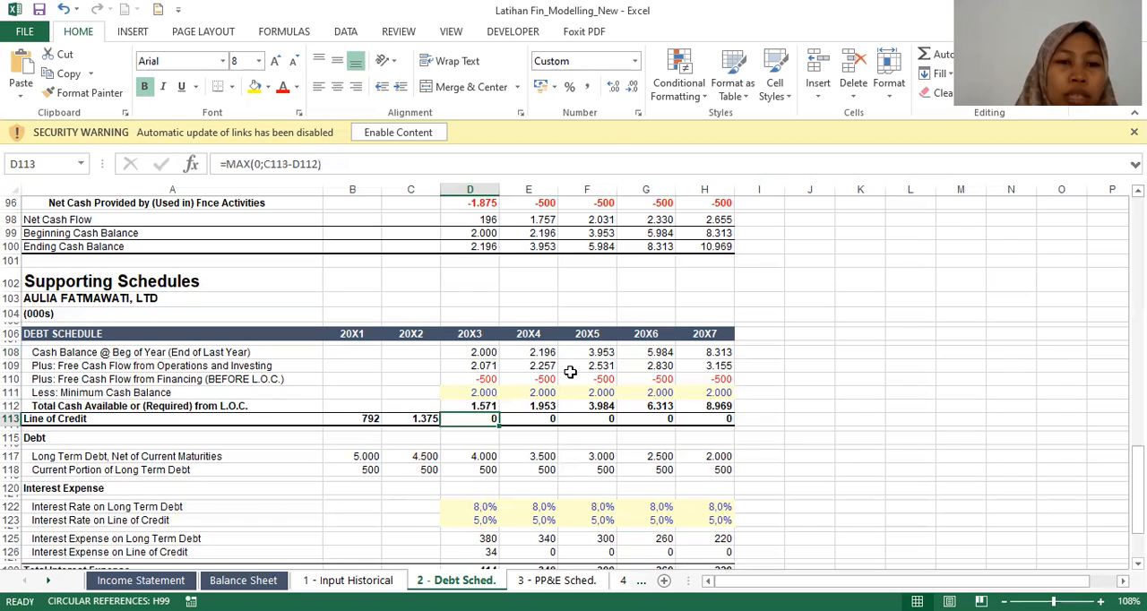
key("Left")
key("Right")
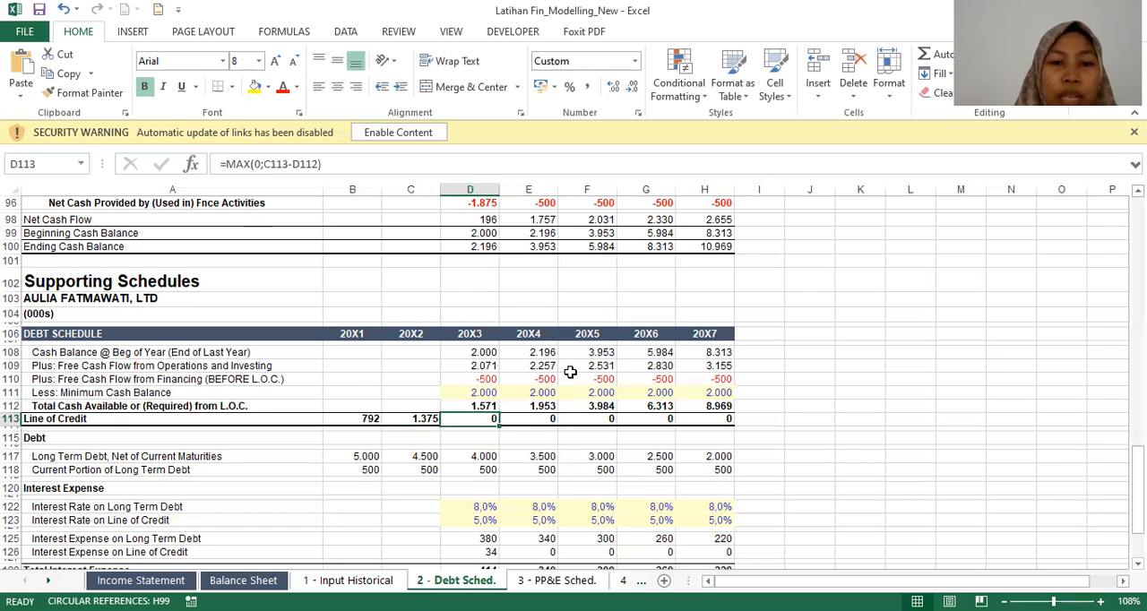
key("Right")
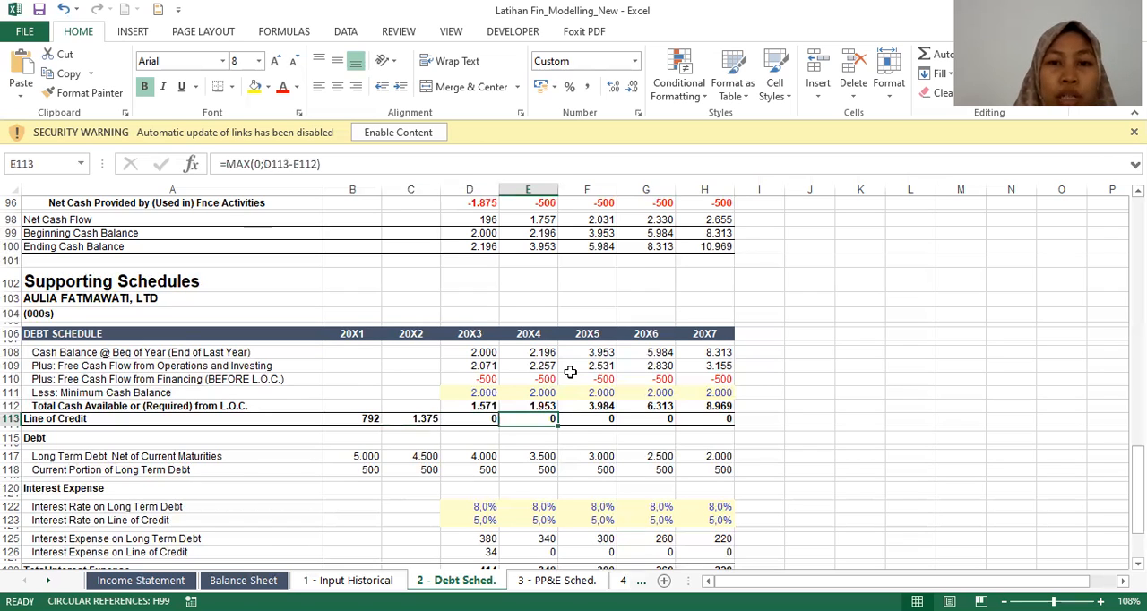
Step: Check the balance sheet's Long Term Debt, Net of Current Maturities against its 20X2 cell in the debt schedule
key("Right")
scroll(570, 372, "down", 3)
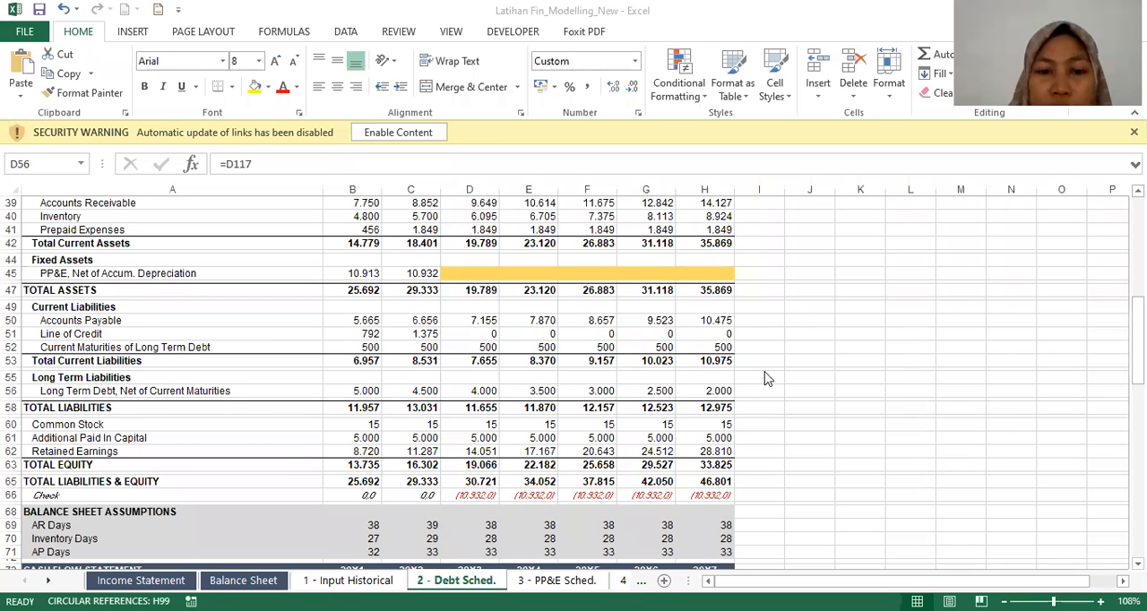
scroll(766, 380, "down", 1)
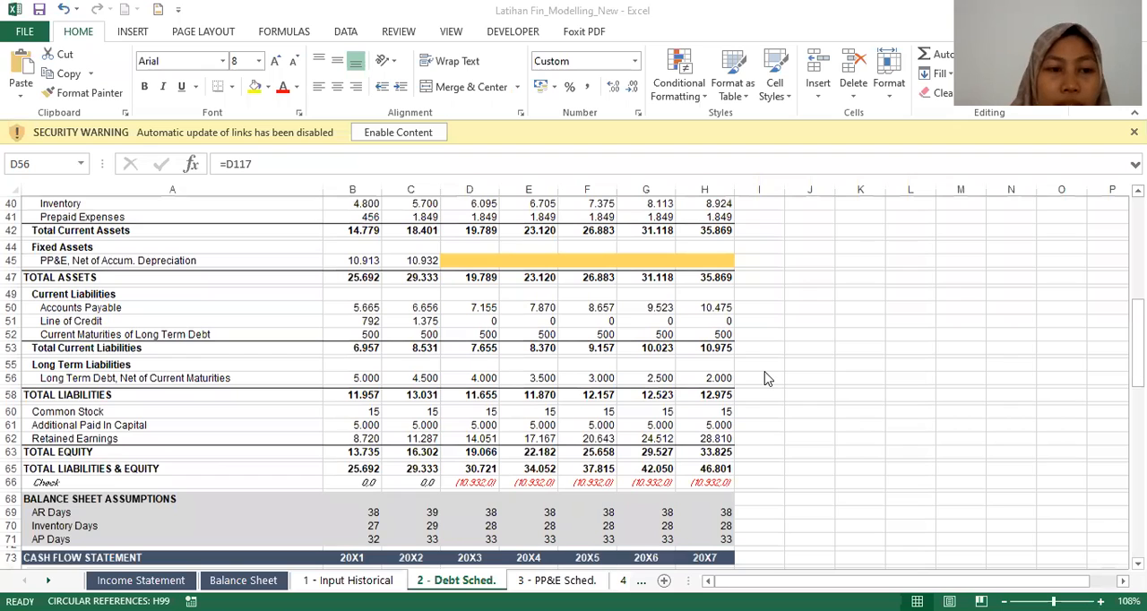
scroll(764, 376, "down", 10)
left_click(424, 366)
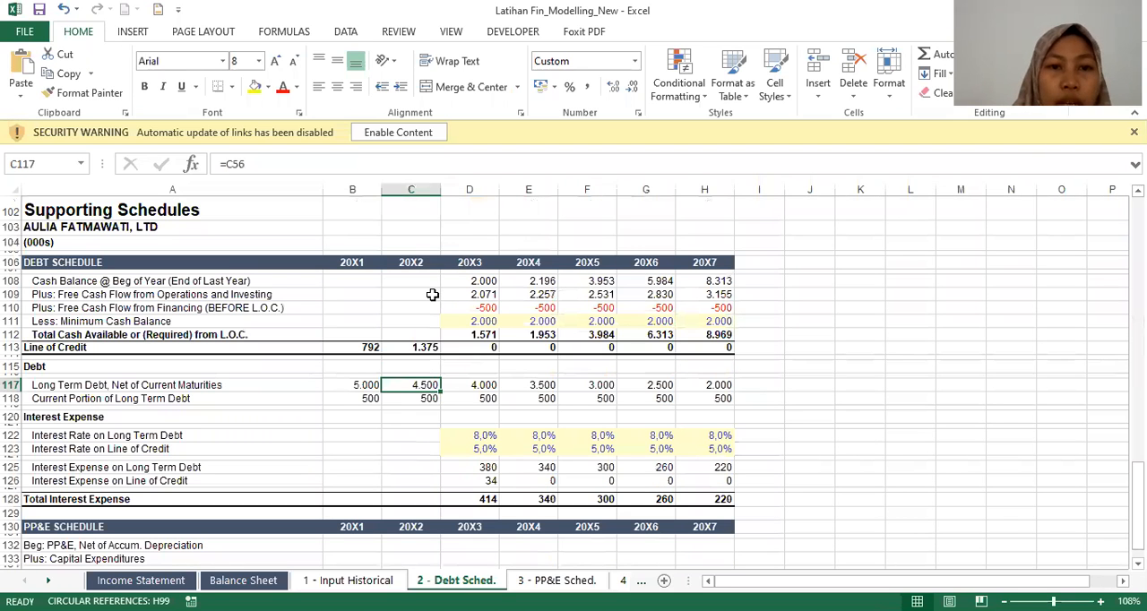
Step: Review the debt schedule's 20X3 column from Free Cash Flow from Operations and Investing down to the long term debt interest rate
left_click(443, 295)
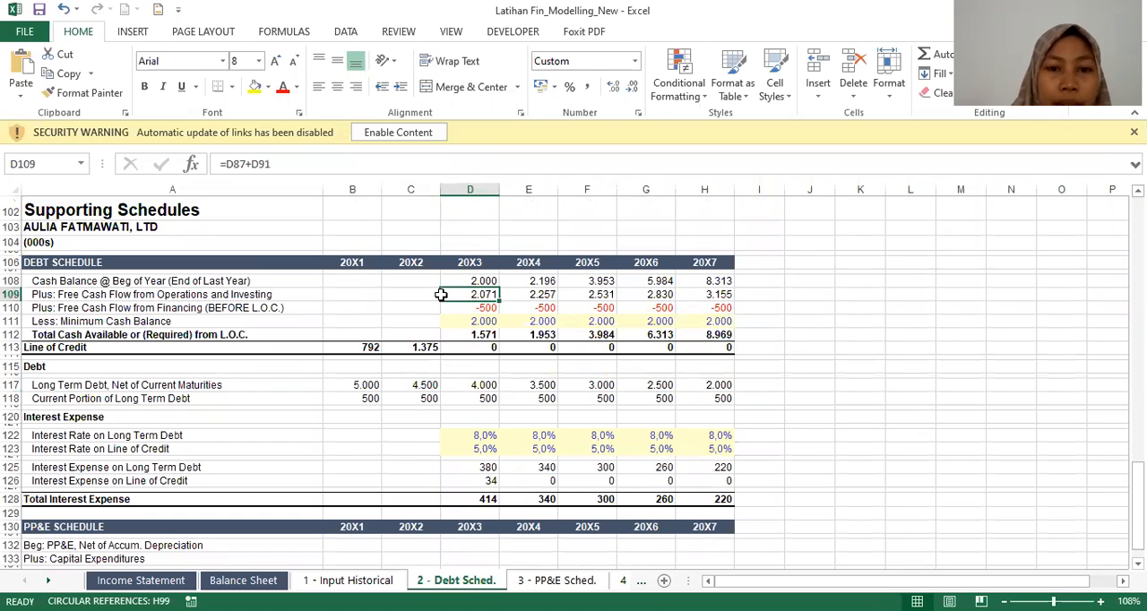
key("Down")
key("Down")
key("Down")
key("Down")
key("Down")
key("Down")
key("Down")
key("Down")
key("Down")
key("Down")
key("Down")
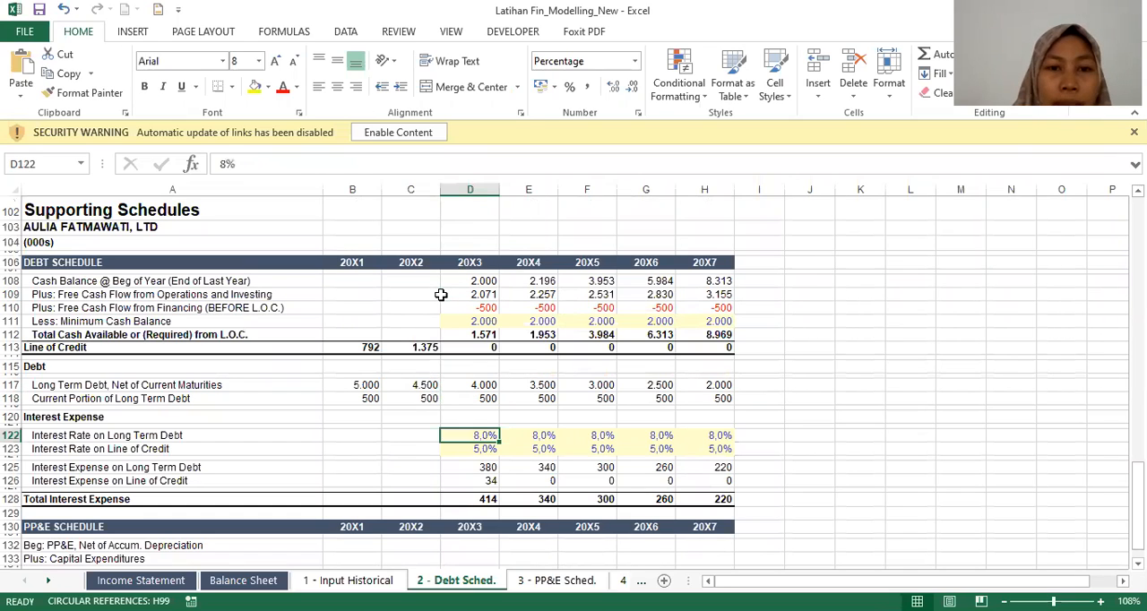
key("Up")
key("Up")
key("Up")
key("Up")
key("Up")
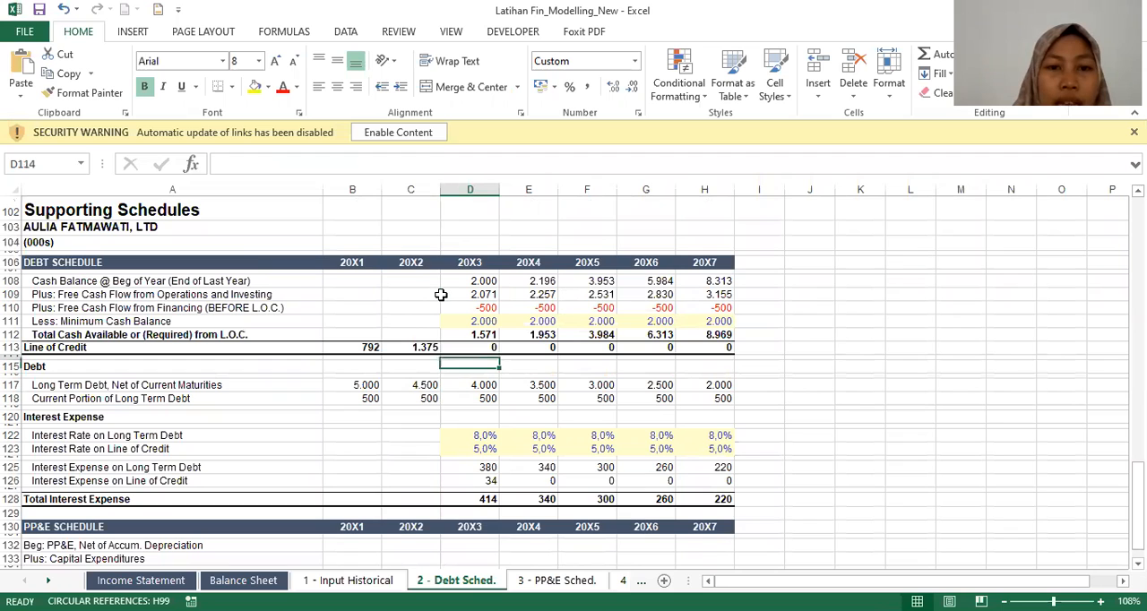
key("Up")
Step: Inspect the balance sheet's Line of Credit and Current Maturities of Long Term Debt links to the debt schedule for 20X3
key("Page_Up")
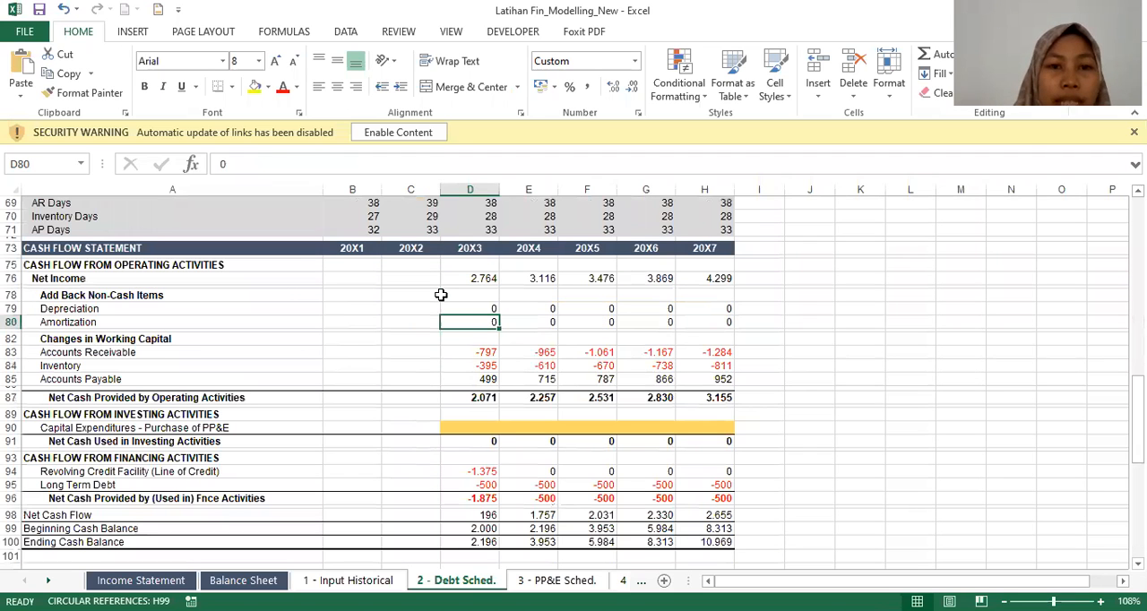
key("Page_Up")
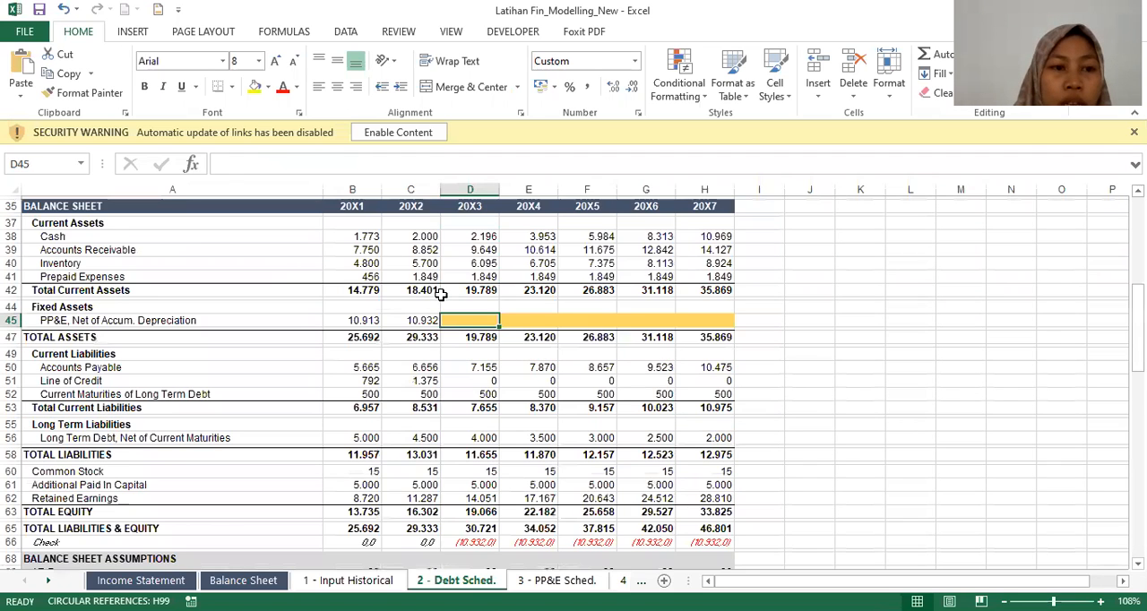
key("Down")
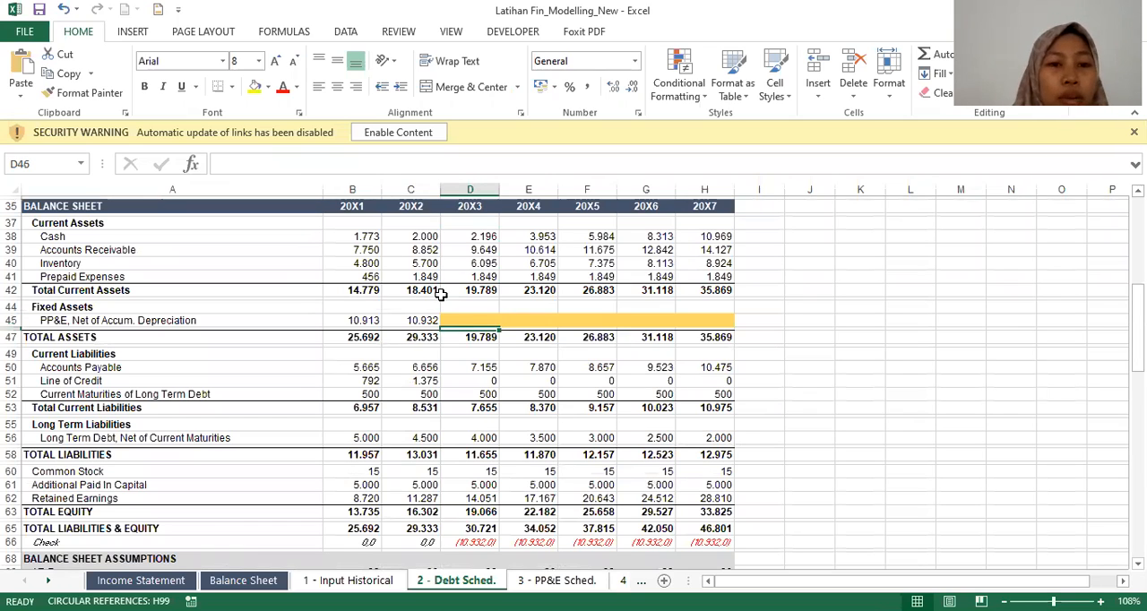
key("Down")
key("Down")
key("Down")
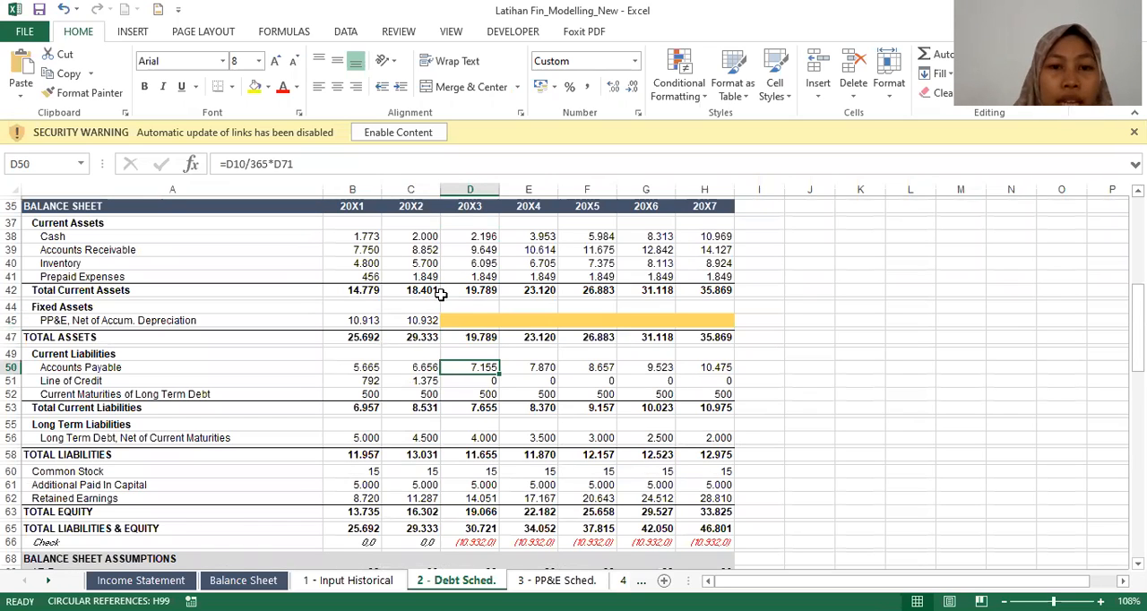
key("Down")
key("Right")
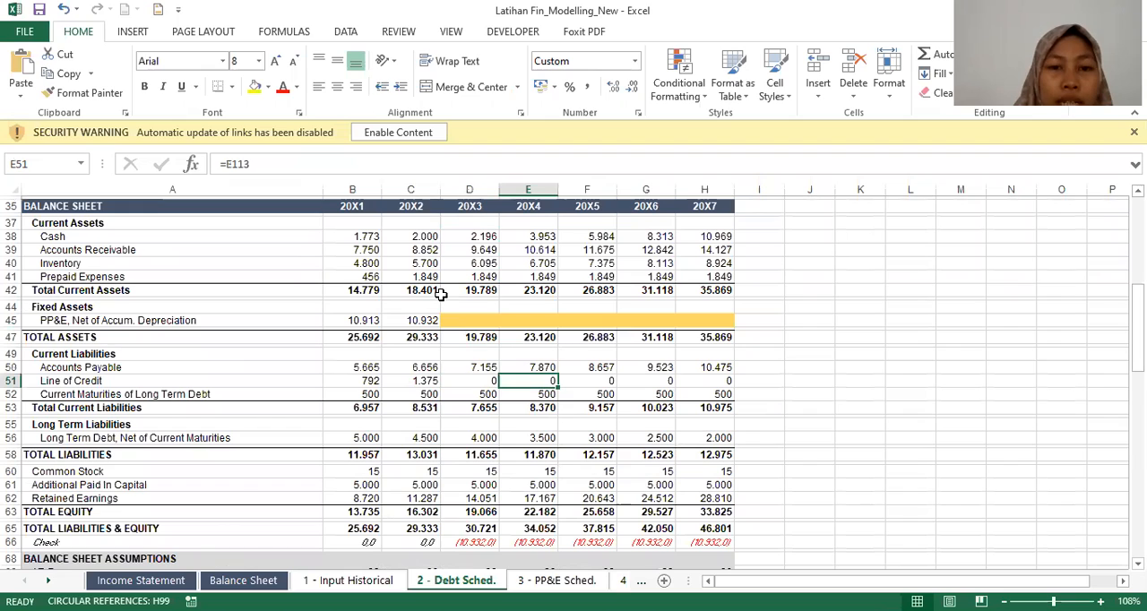
key("Left")
key("Down")
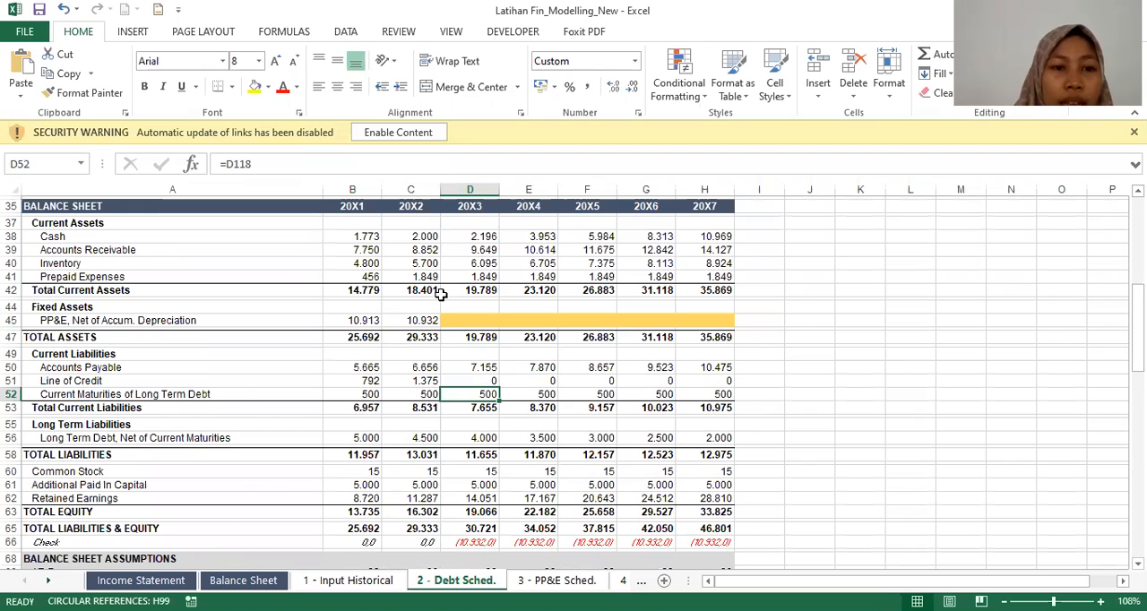
Step: Examine the Current Maturities of Long Term Debt row from its label through the 20X1 and 20X3 formulas
key("Home")
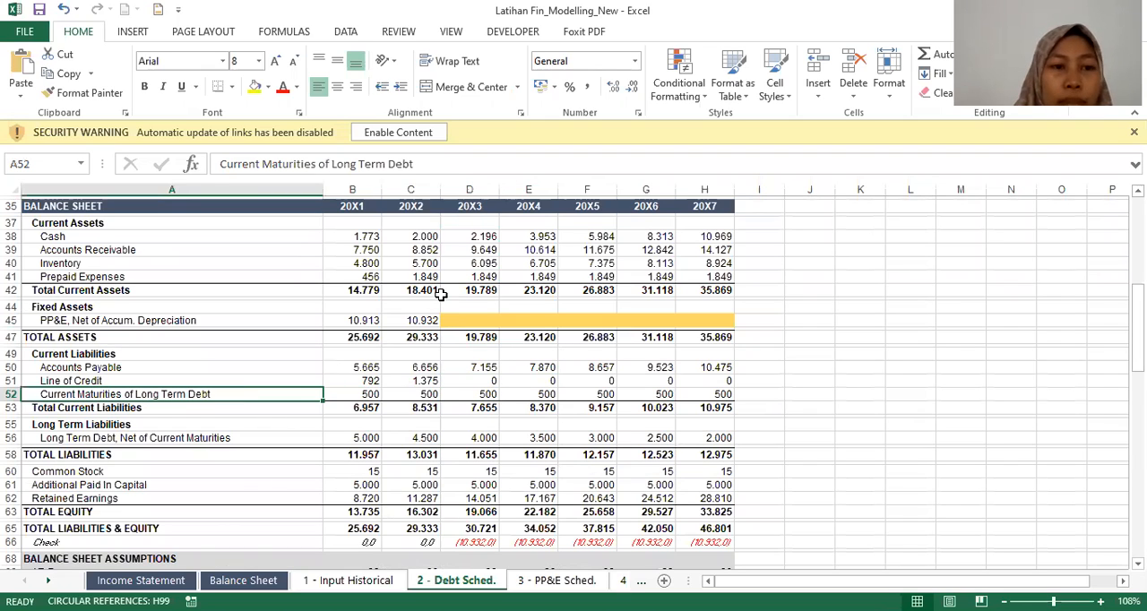
key("Right")
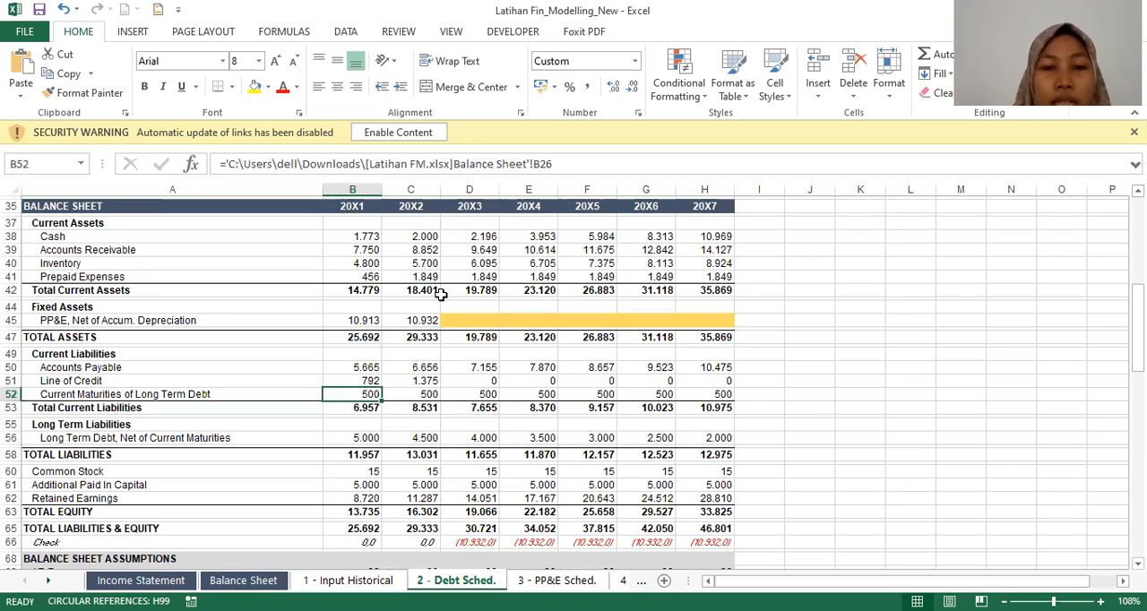
key("Right")
key("Right")
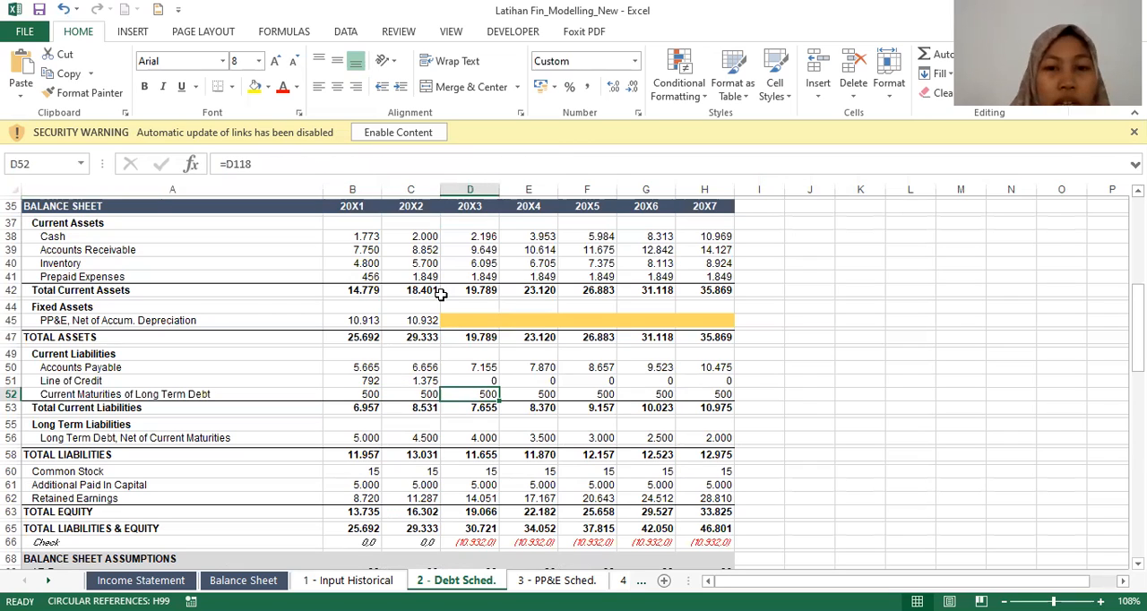
Step: Compare the 20X2 and 20X3 formulas for the balance sheet's Long Term Debt, Net of Current Maturities
key("Down")
key("Down")
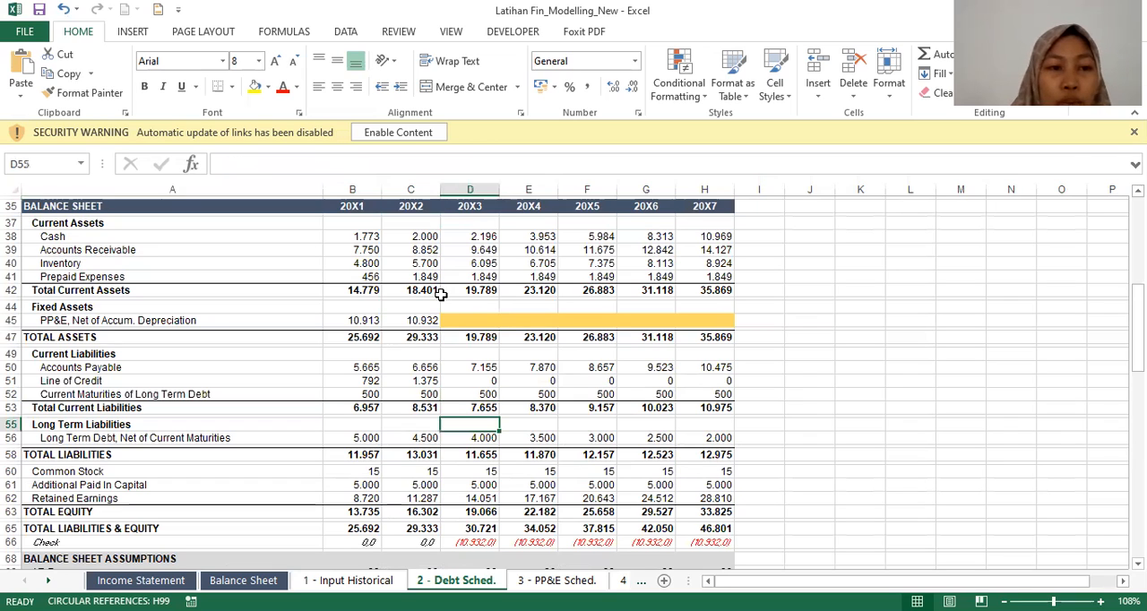
key("Down")
key("Left")
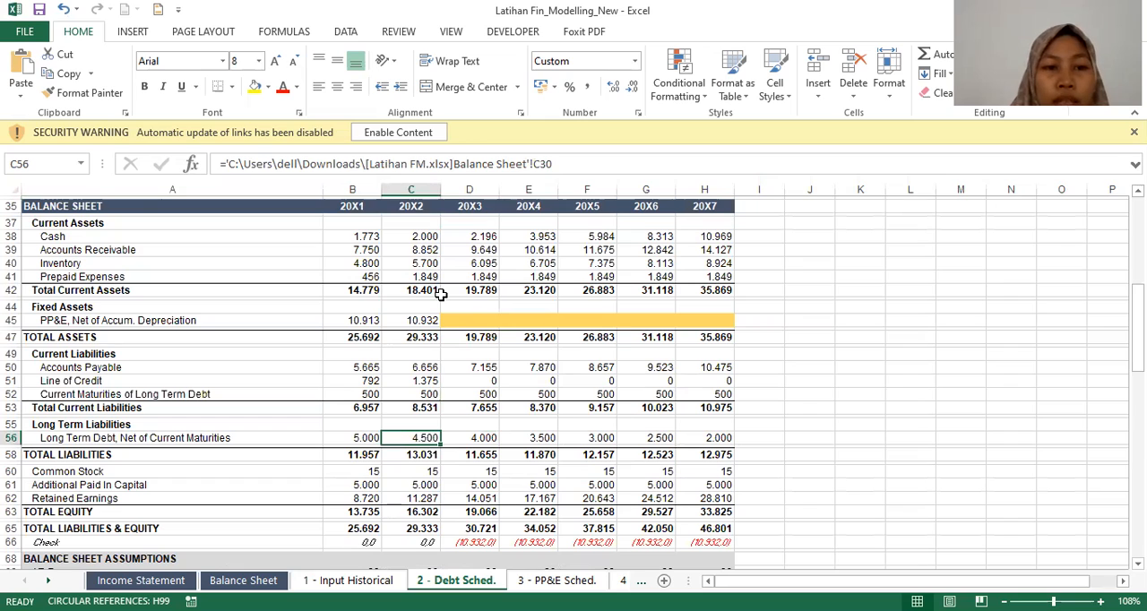
key("Right")
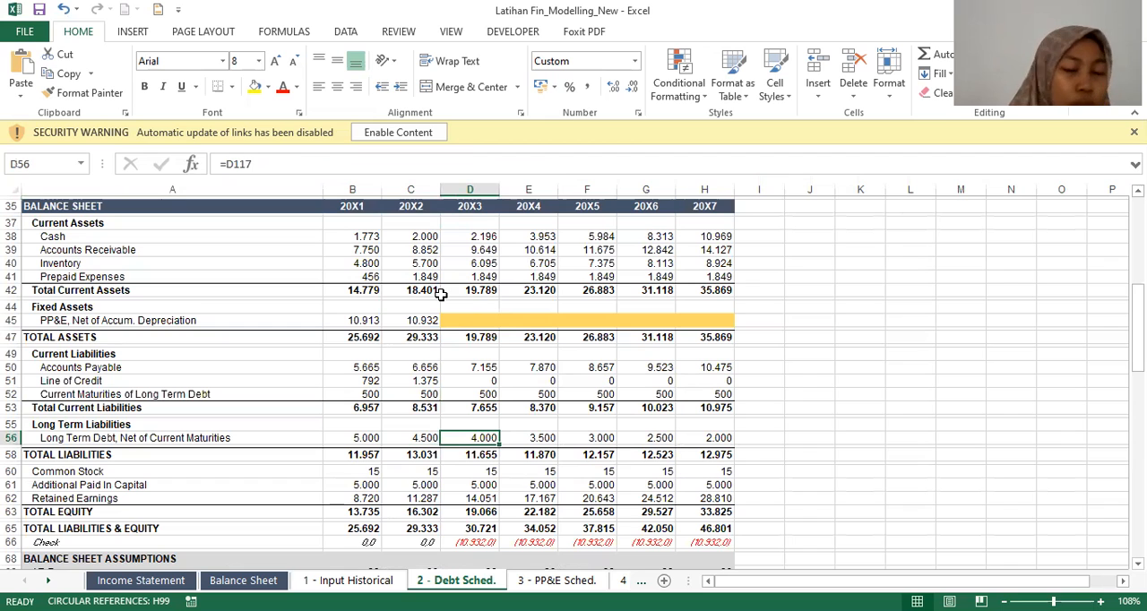
Step: Review the 20X3 cells under Cash Flow from Investing Activities in the cash flow statement
key("Page_Down")
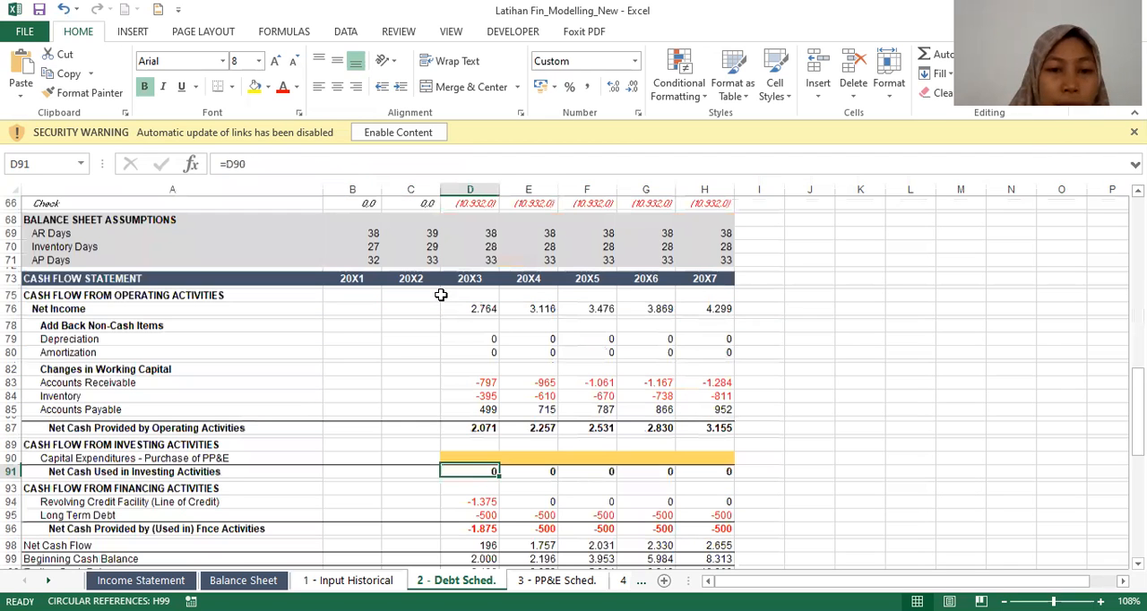
scroll(441, 295, "down", 1)
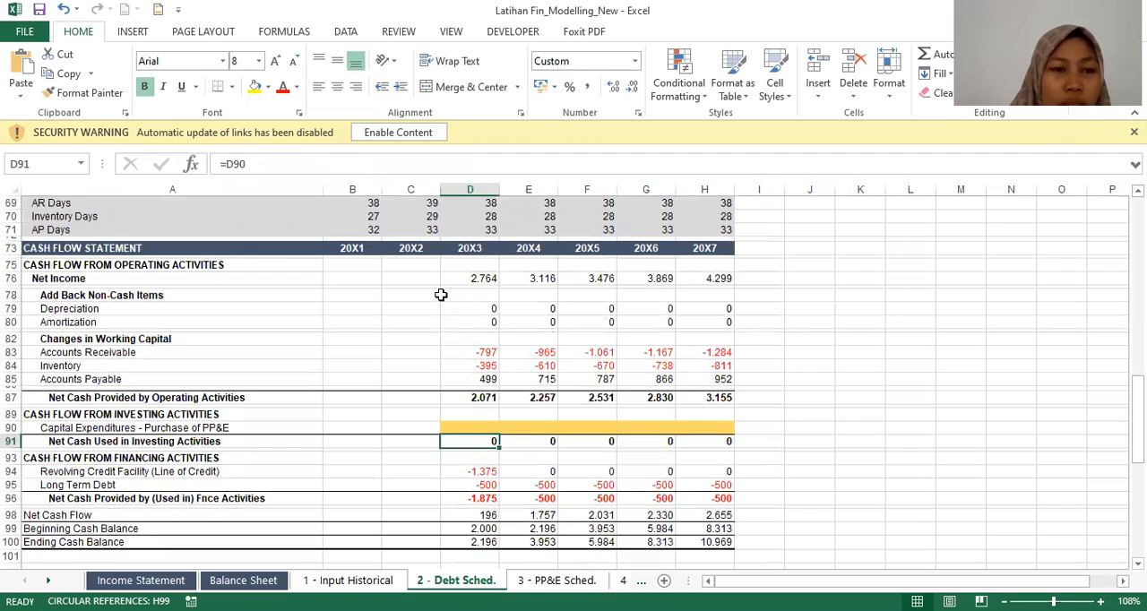
key("Up")
key("Up")
key("Down")
key("Down")
key("Down")
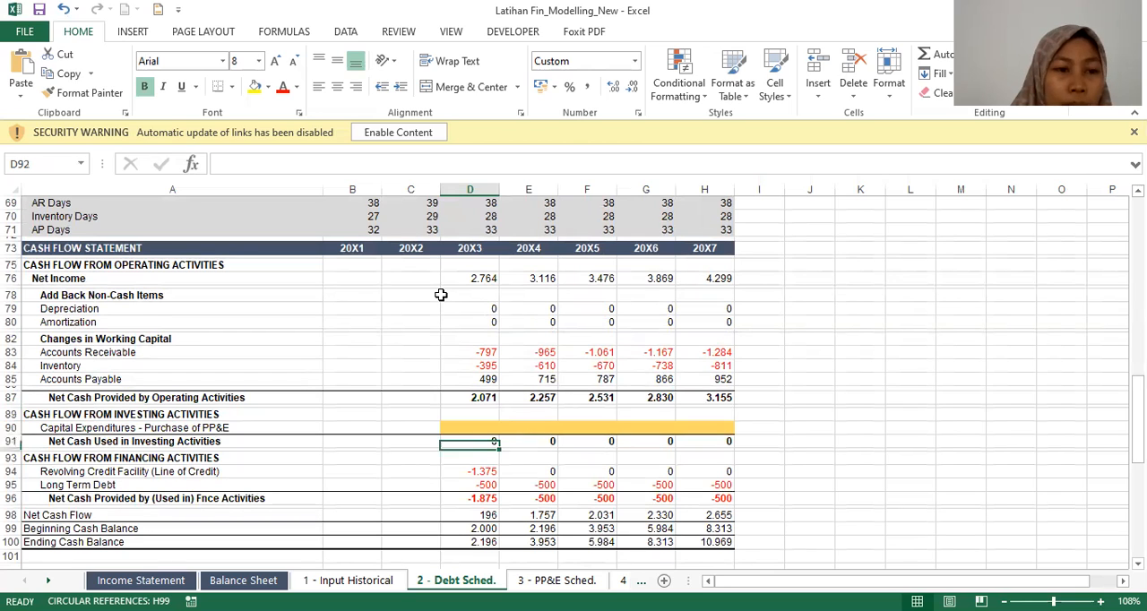
Step: Inspect the 20X3 Revolving Credit Facility formula and trace its precedents to the debt schedule's Line of Credit row
key("Left")
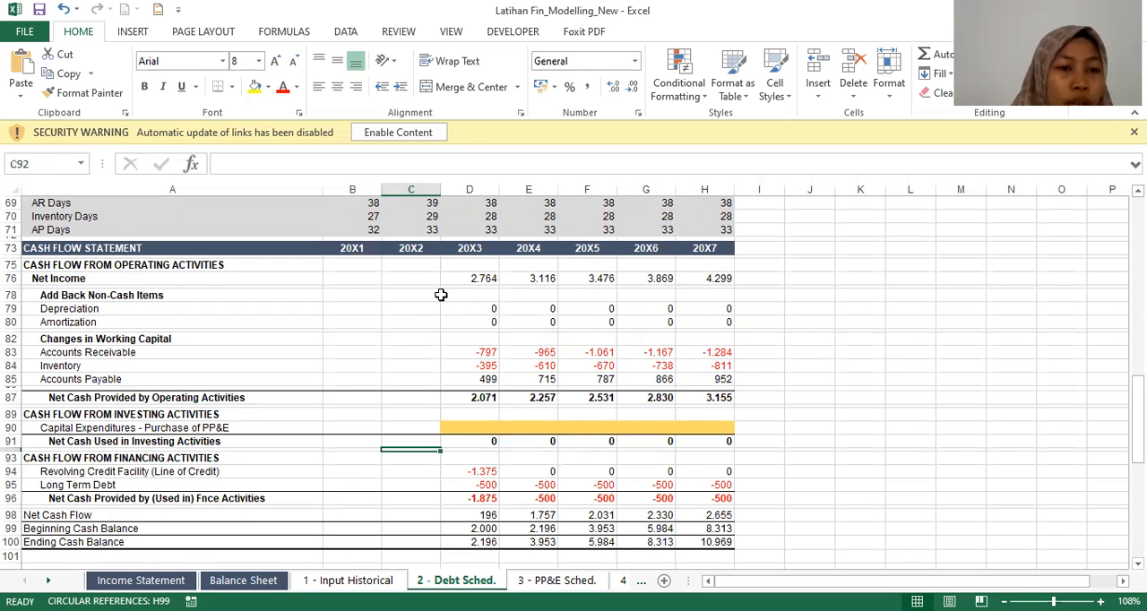
key("Down")
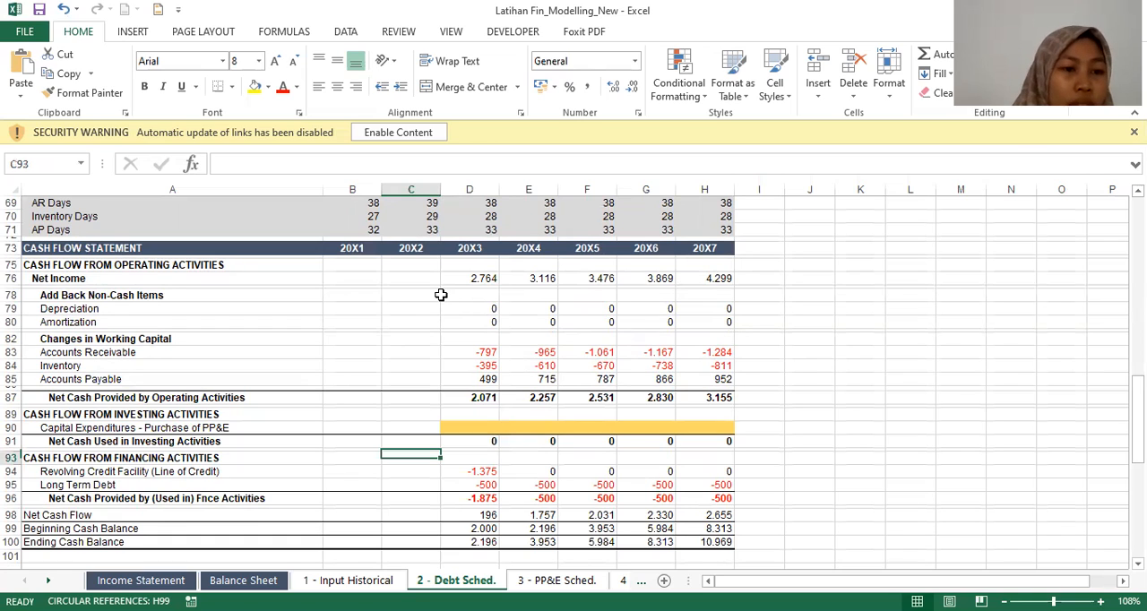
key("Down")
key("Left")
key("Left")
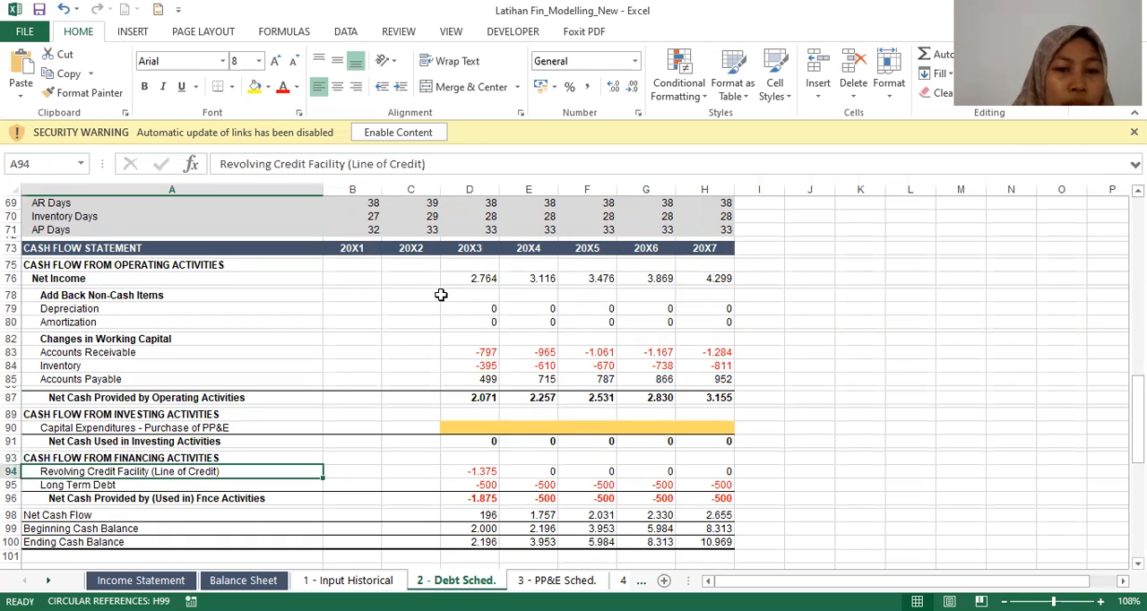
key("Right")
key("Right")
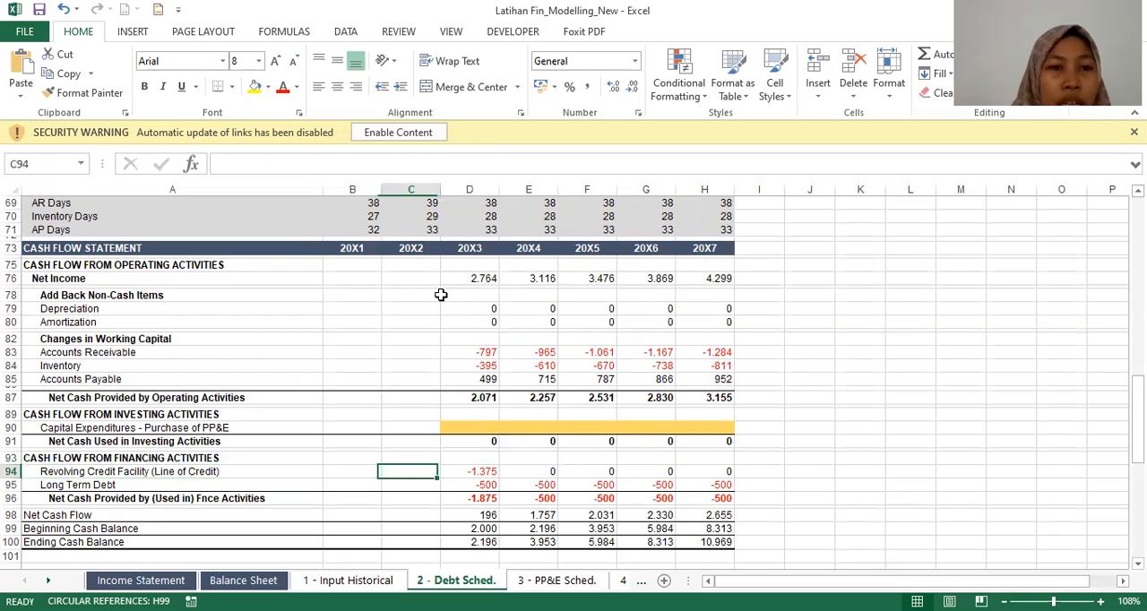
key("Right")
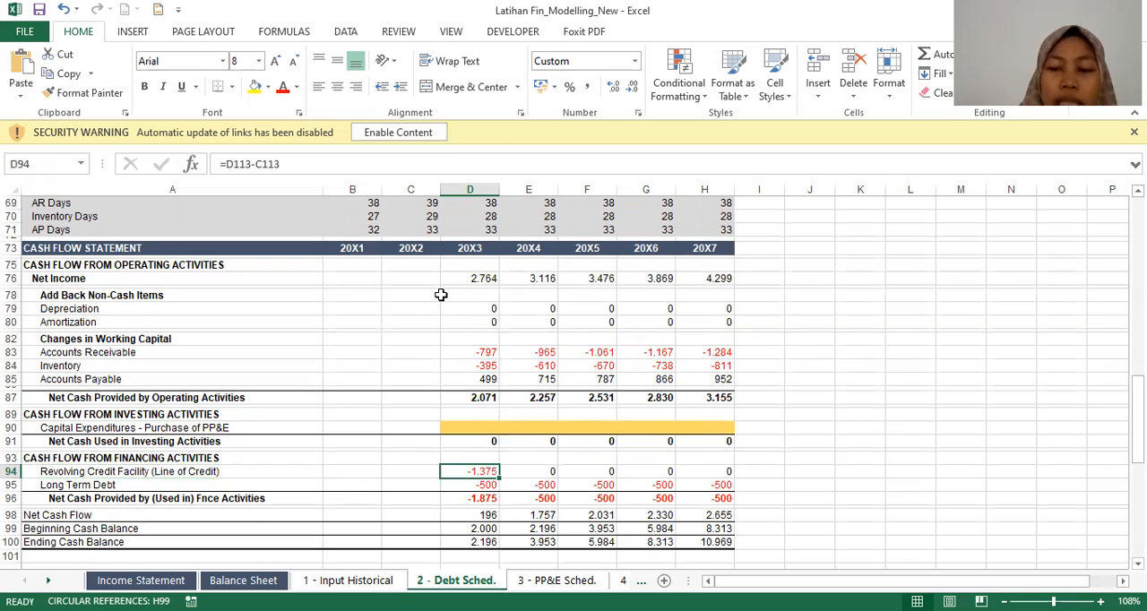
key("ctrl+bracketleft")
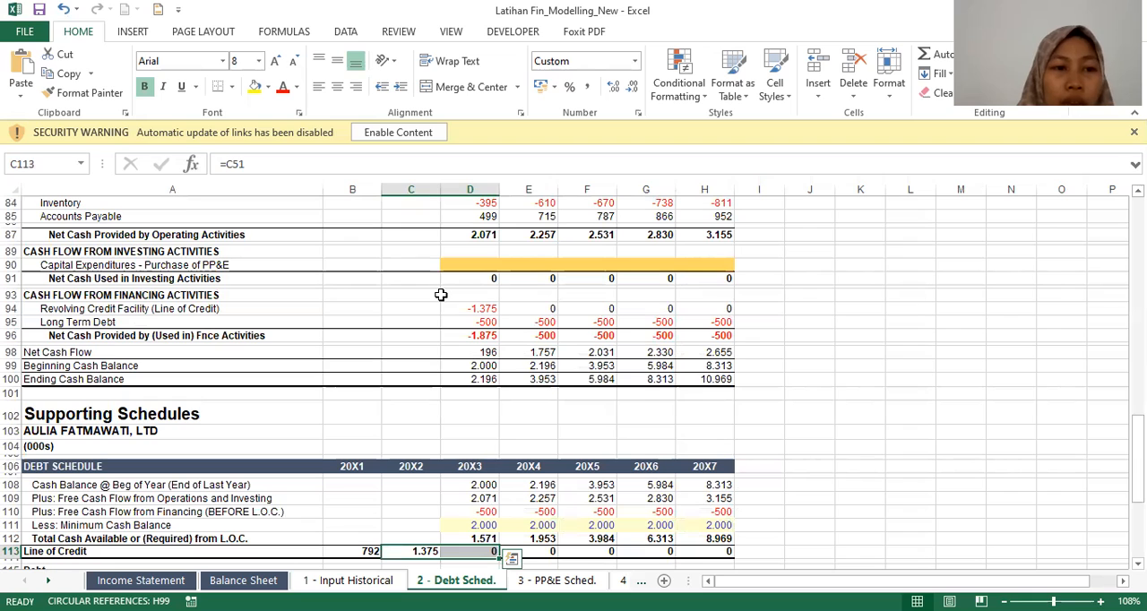
Step: Inspect the 20X3 formulas for Long Term Debt and Net Cash Provided by Financing Activities in the cash flow statement
key("Up")
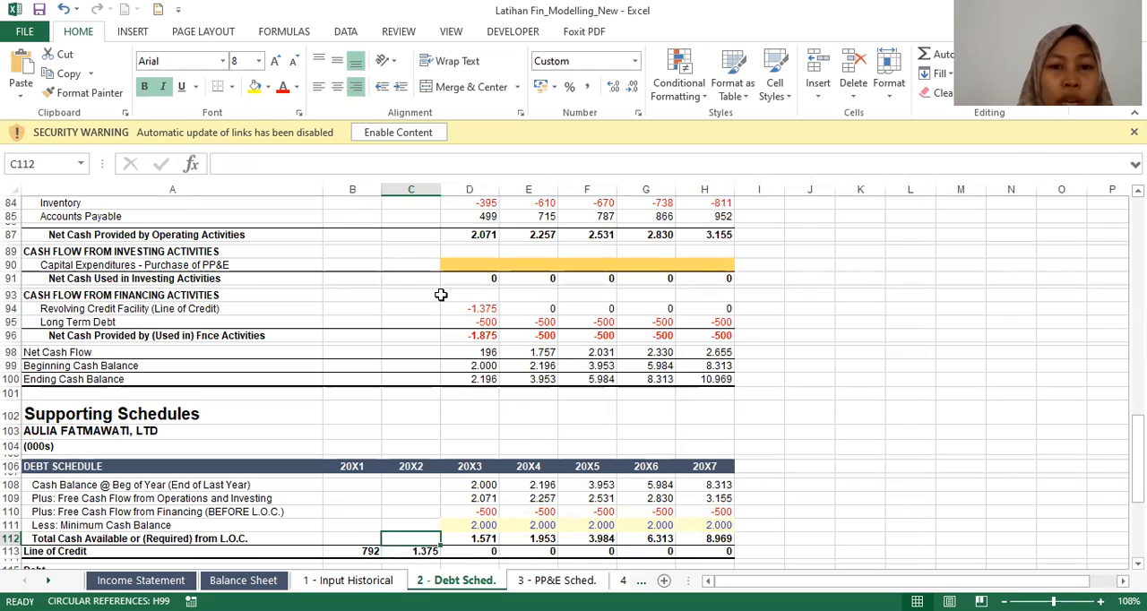
key("Up")
key("Up")
key("Up")
key("Up")
key("Up")
key("Up")
key("Up")
key("Up")
key("Up")
key("Up")
key("Up")
key("Up")
key("Up")
key("Up")
key("Up")
key("Up")
key("Up")
key("Right")
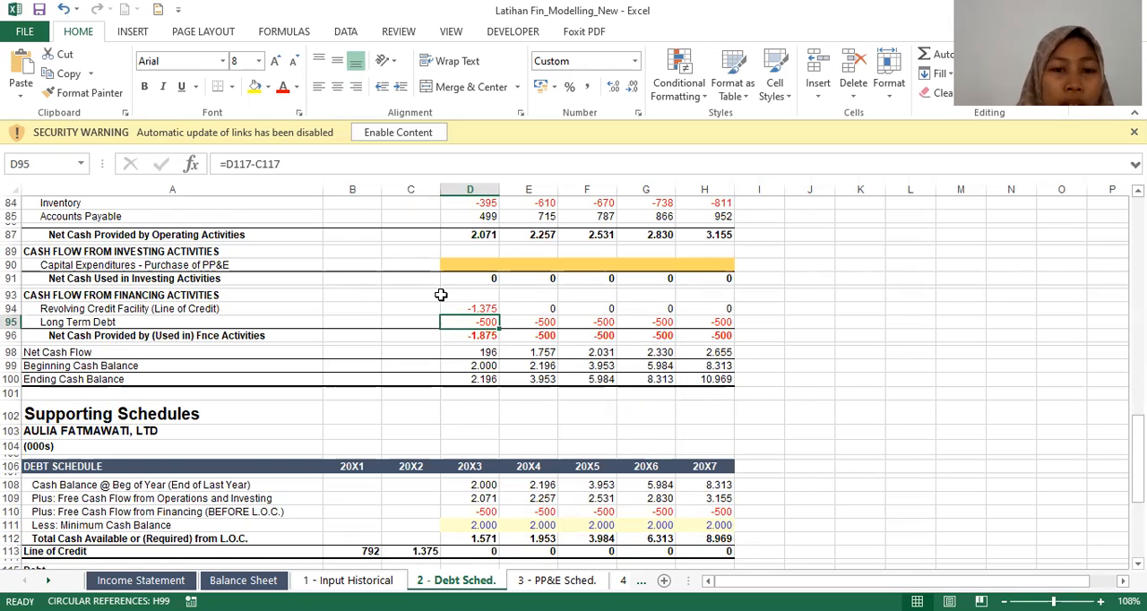
key("Down")
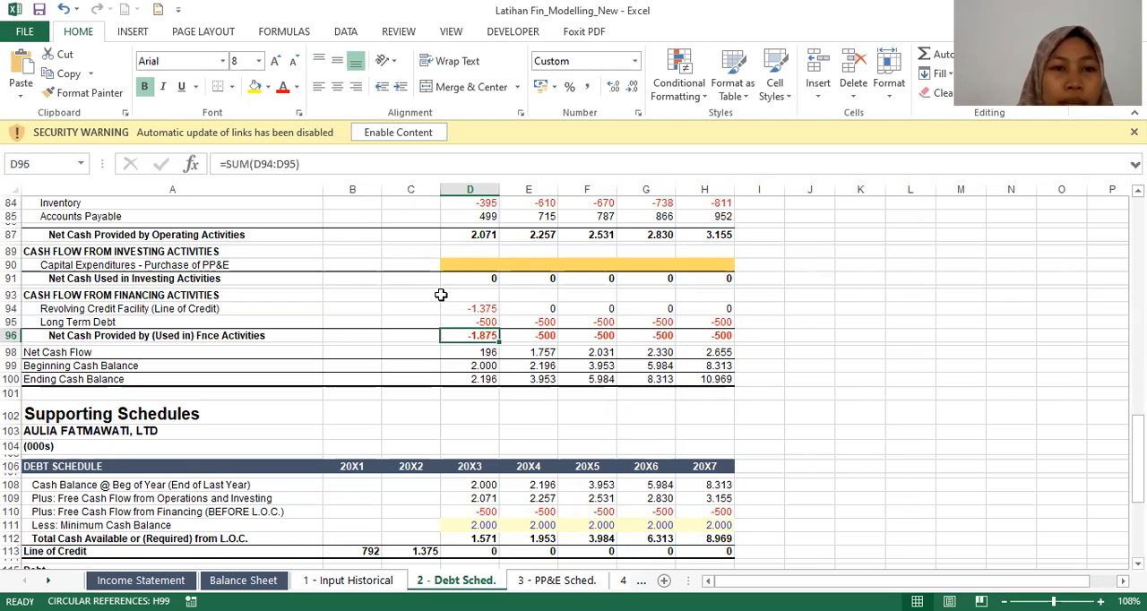
key("Up")
key("Down")
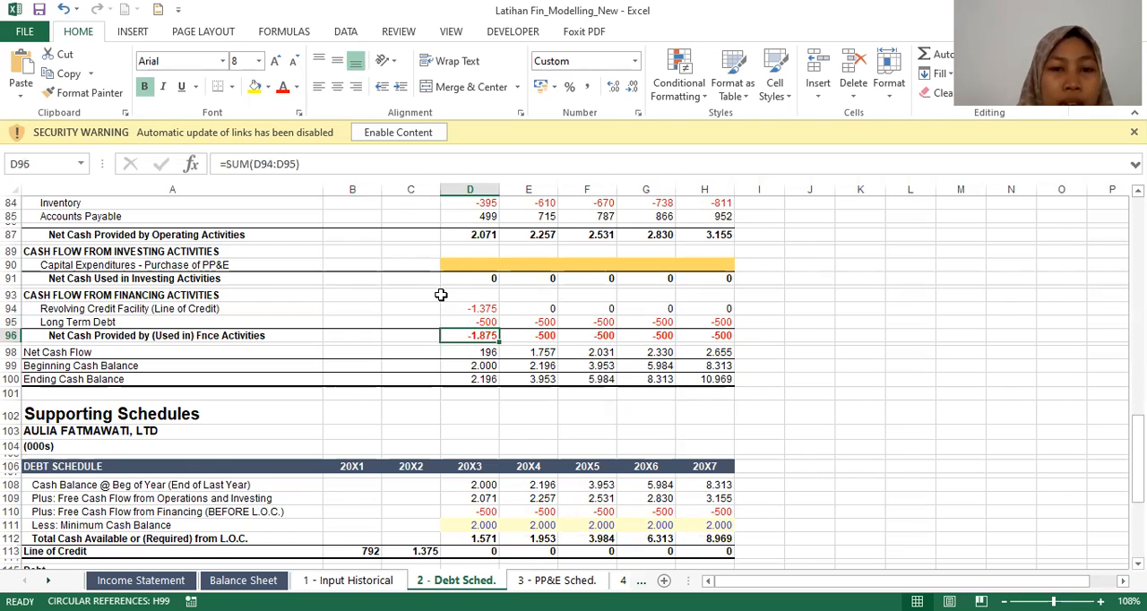
Step: Inspect the debt schedule's 20X3 Current Portion of Long Term Debt formula
key("Down")
key("Down")
key("Down")
key("Down")
key("Down")
key("Down")
key("Down")
key("Down")
key("Down")
key("Down")
key("Down")
key("Down")
key("Down")
key("Down")
key("Down")
key("Down")
key("Down")
key("Down")
key("Down")
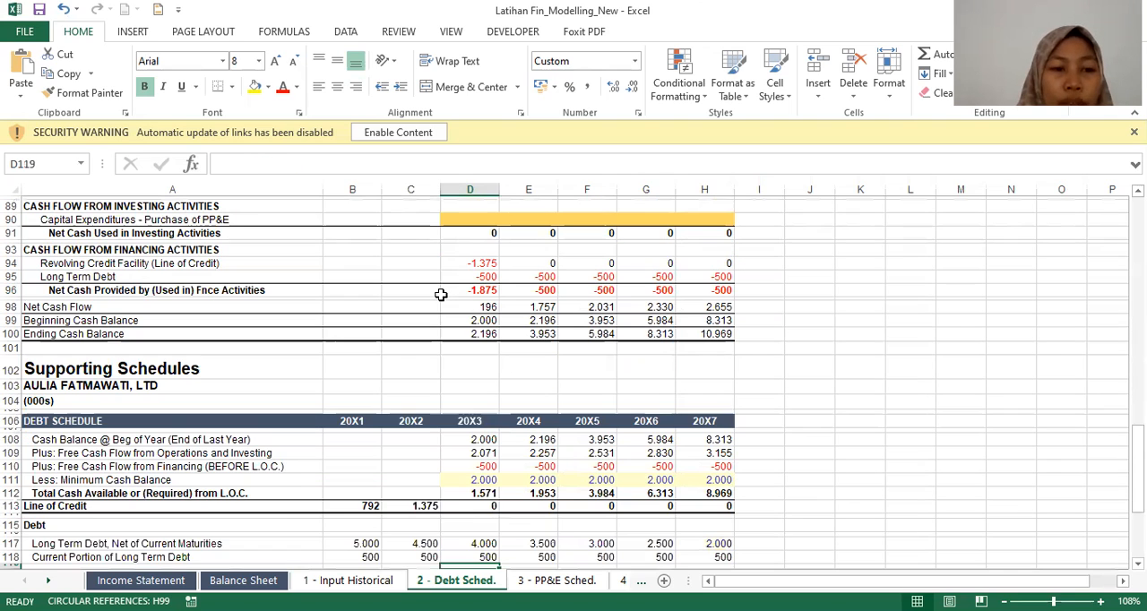
key("Up")
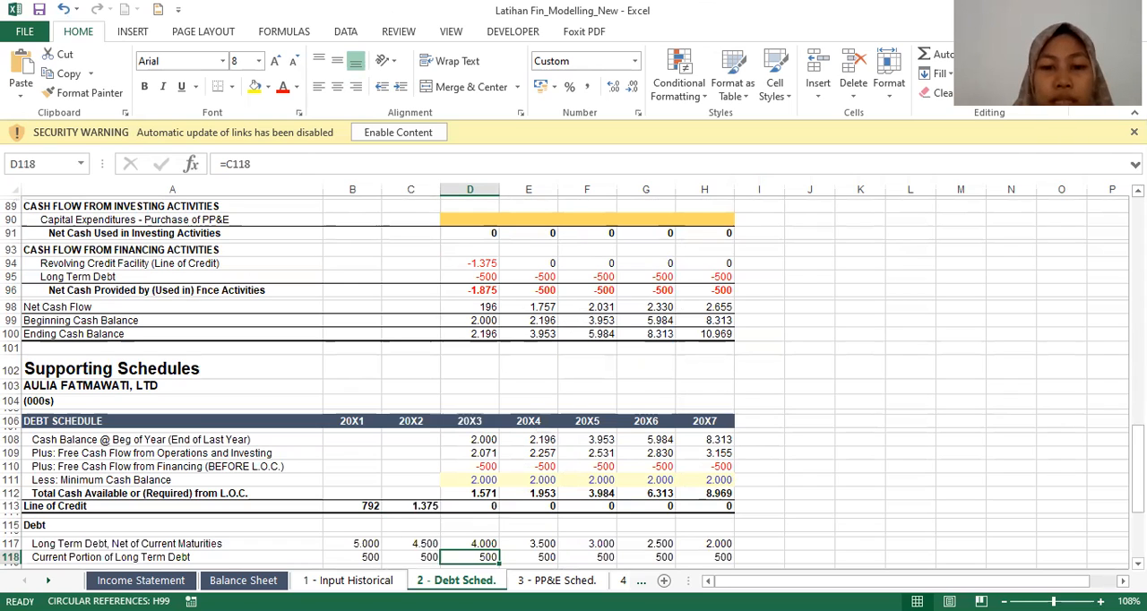
Step: On the 3 - PP&E Sched. sheet, inspect the Depreciation as % of Revenues formulas for 20X1, 20X2 and 20X3
left_click(556, 580)
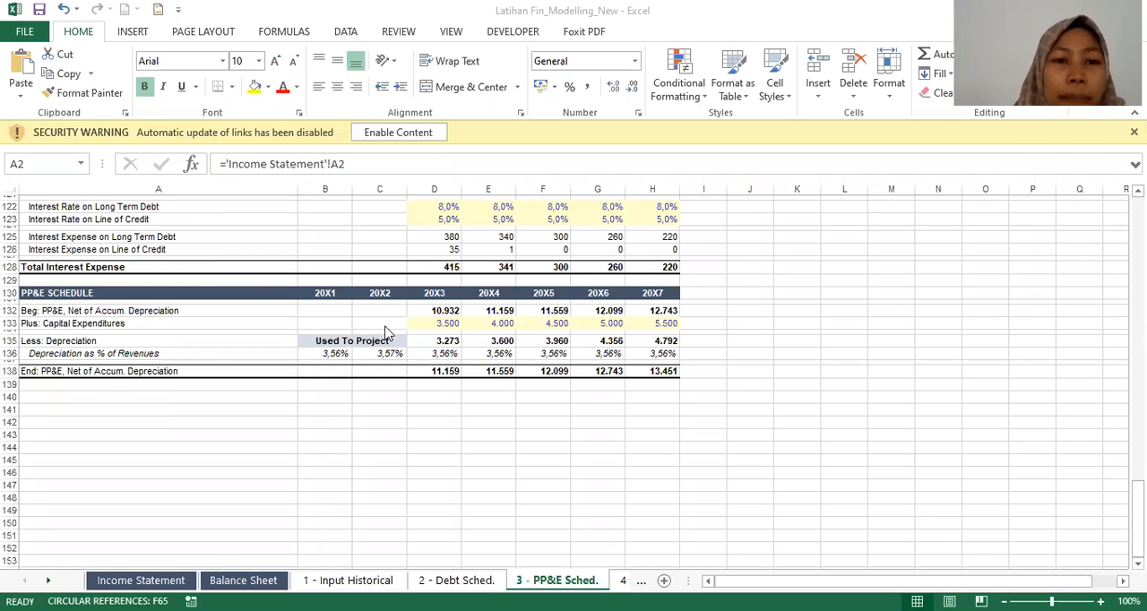
left_click(339, 353)
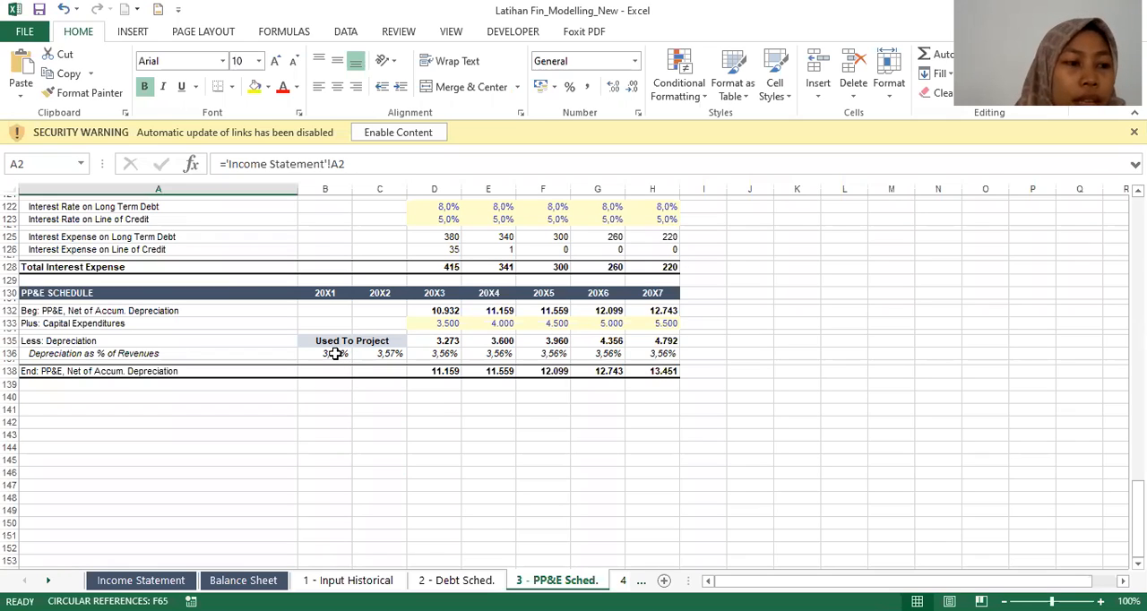
left_click(335, 354)
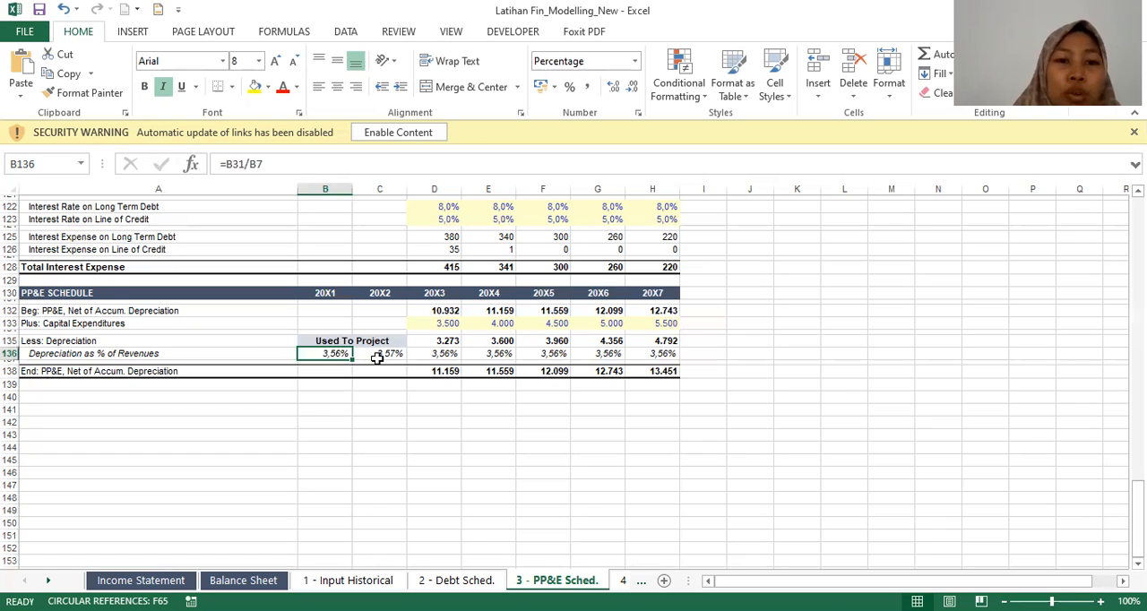
key("Right")
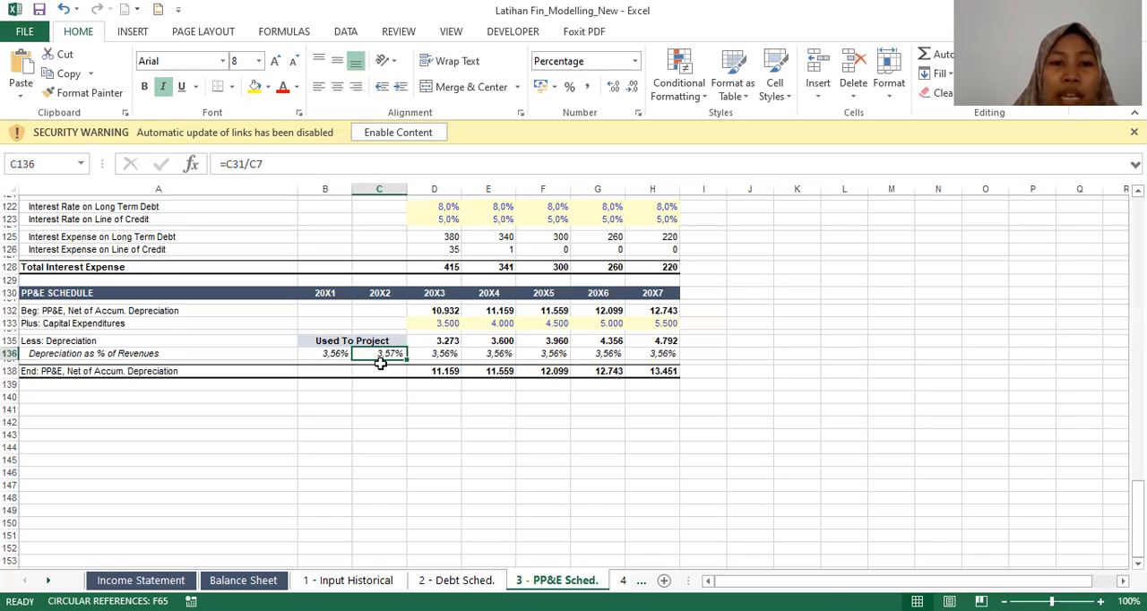
key("Right")
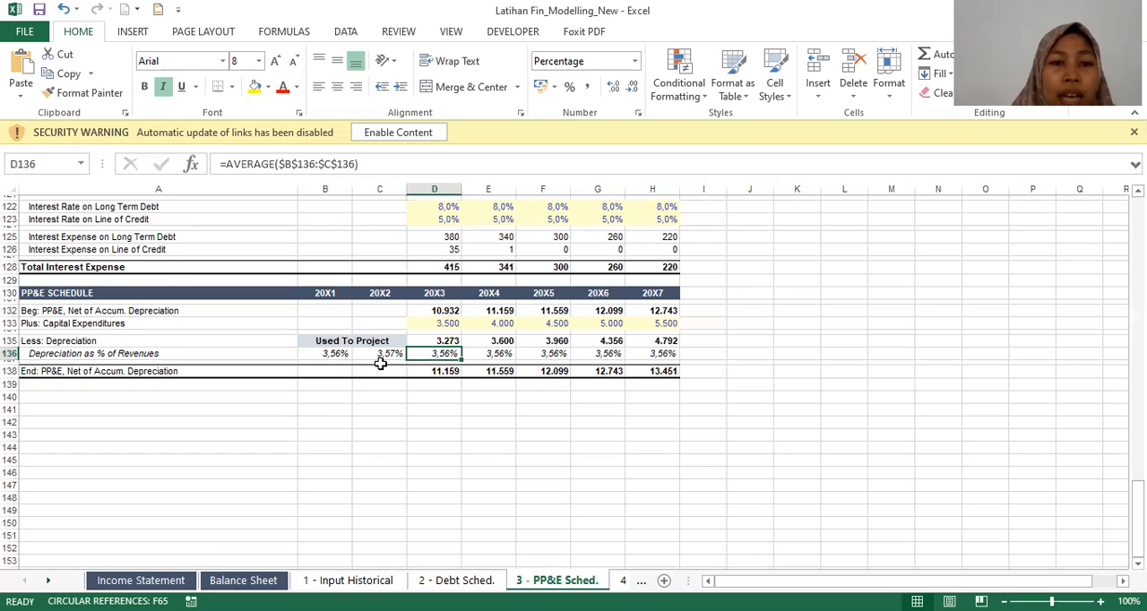
key("Left")
key("Right")
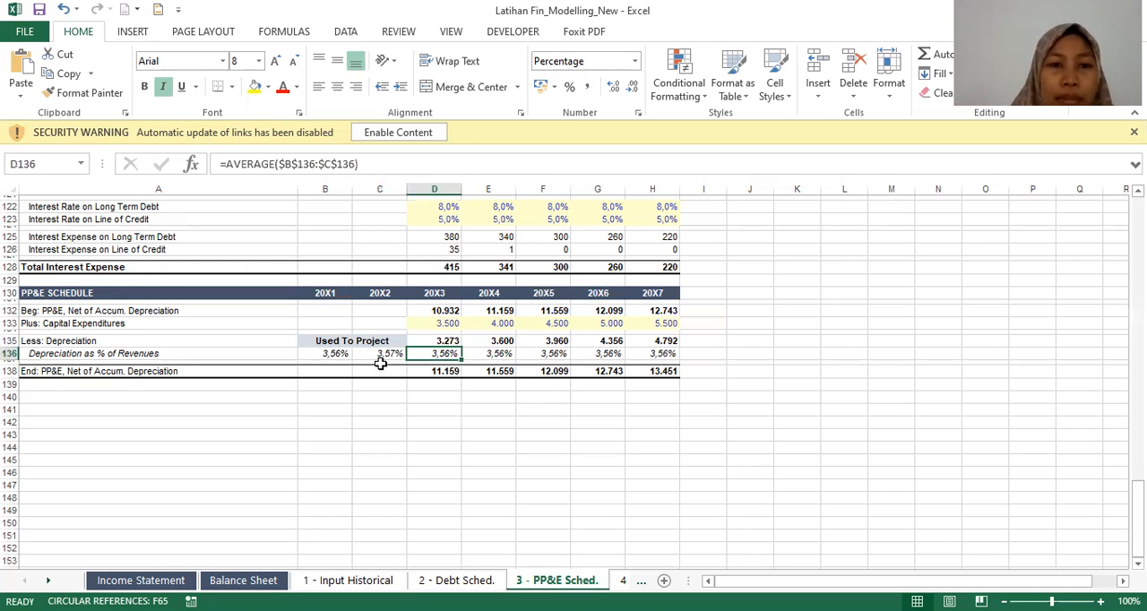
Step: Compare the 20X3 and 20X4 Less: Depreciation formulas with the depreciation percentages they use
key("Up")
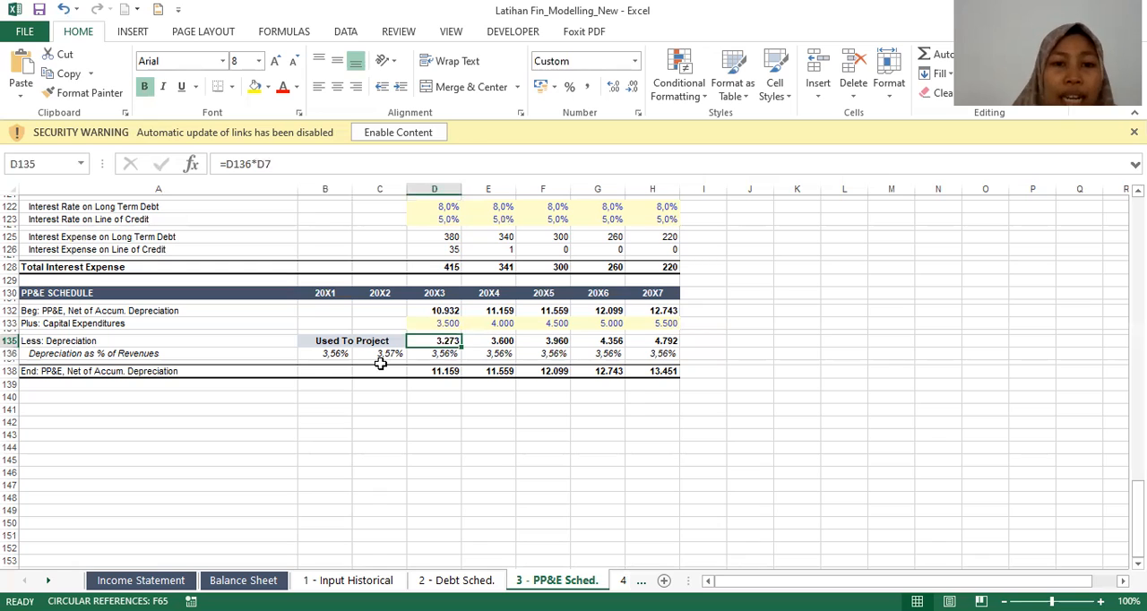
key("Down")
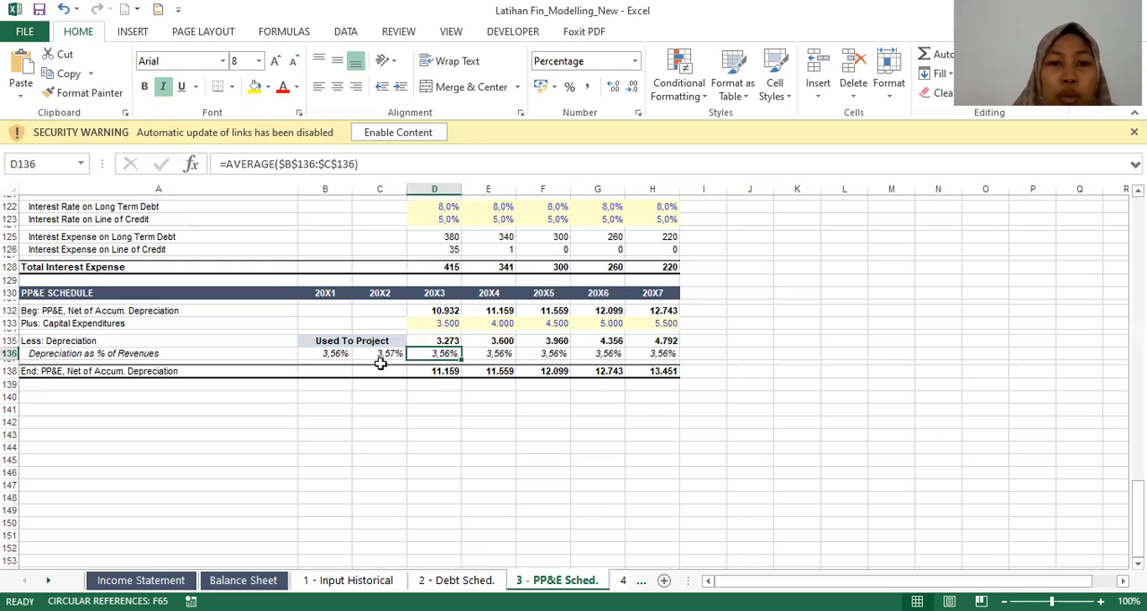
key("Right")
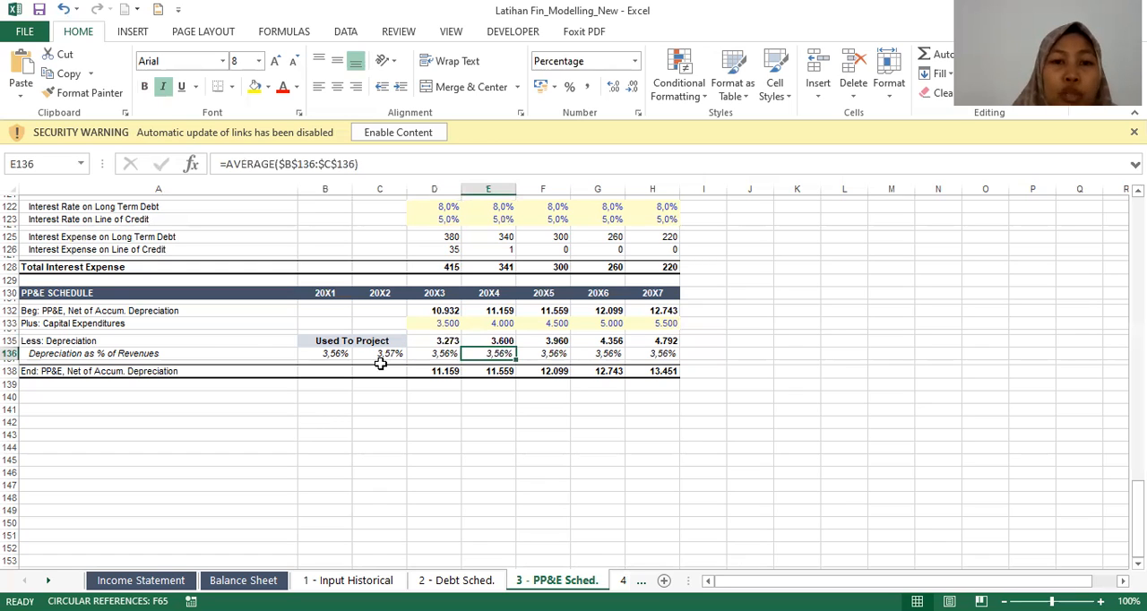
key("Up")
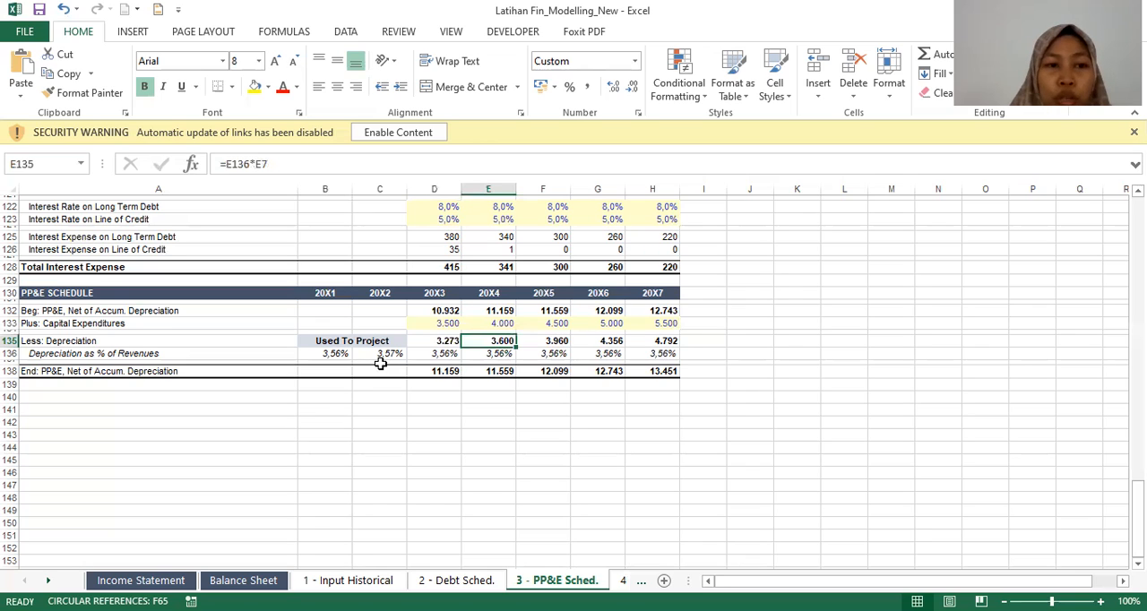
Step: Inspect the 20X3 beginning PP&E formula and trace its precedent to the balance sheet's 20X2 PP&E, Net of Accum. Depreciation
key("Left")
key("Up")
key("Up")
key("Up")
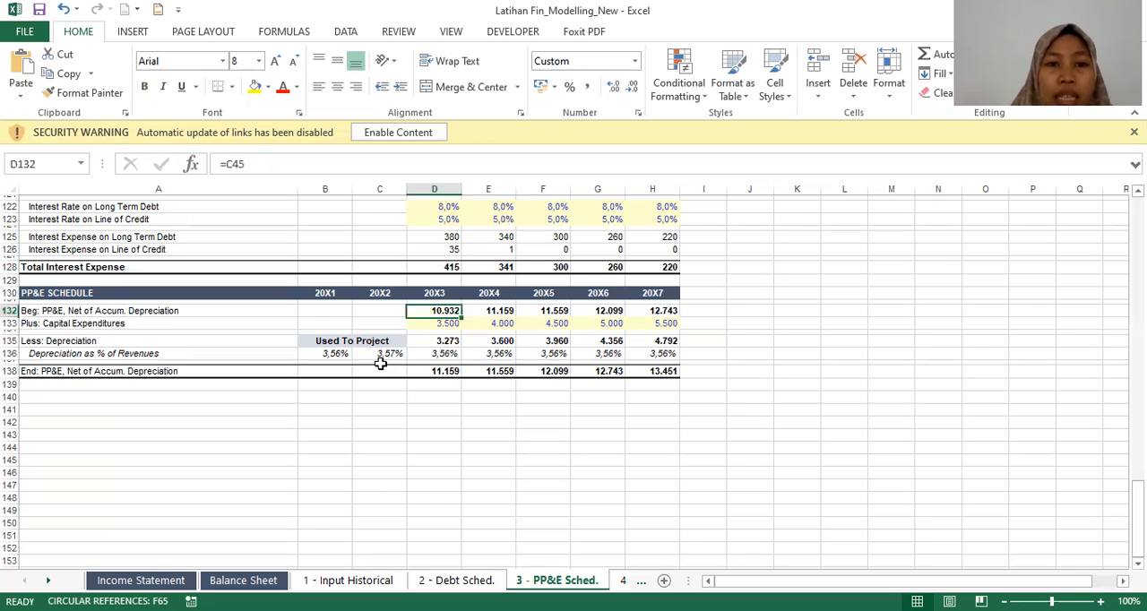
key("ctrl+b")
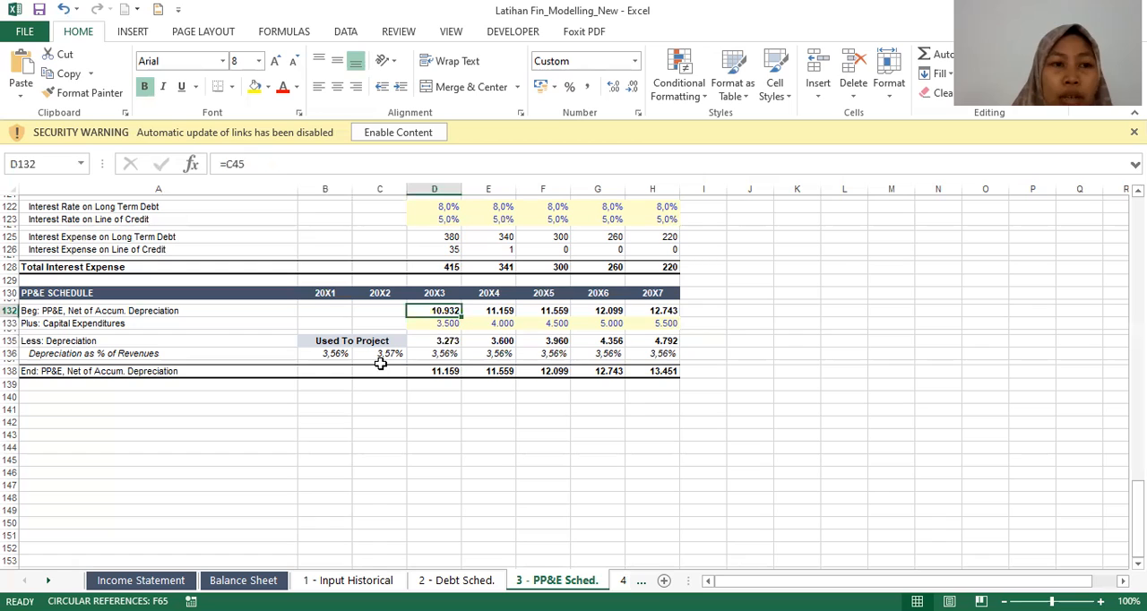
key("Left")
key("Left")
key("Right")
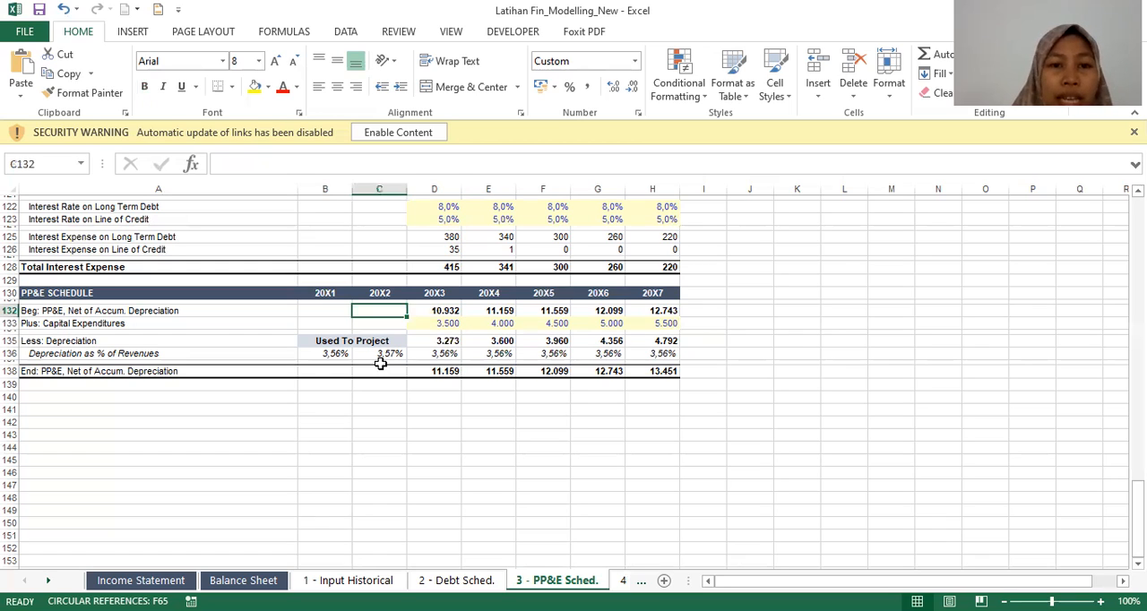
key("Right")
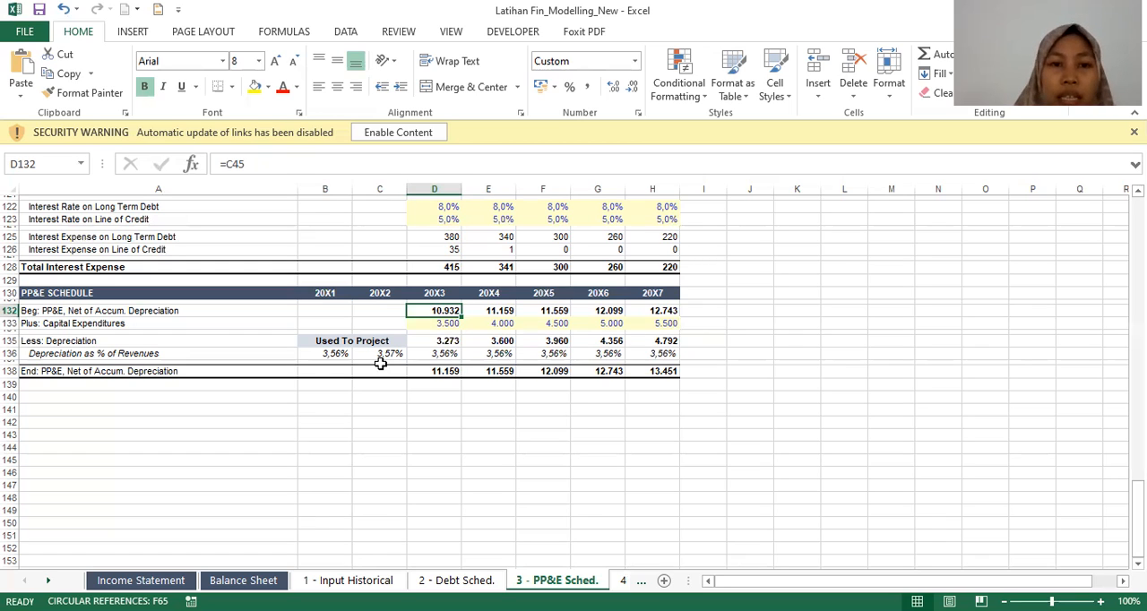
key("ctrl+bracketleft")
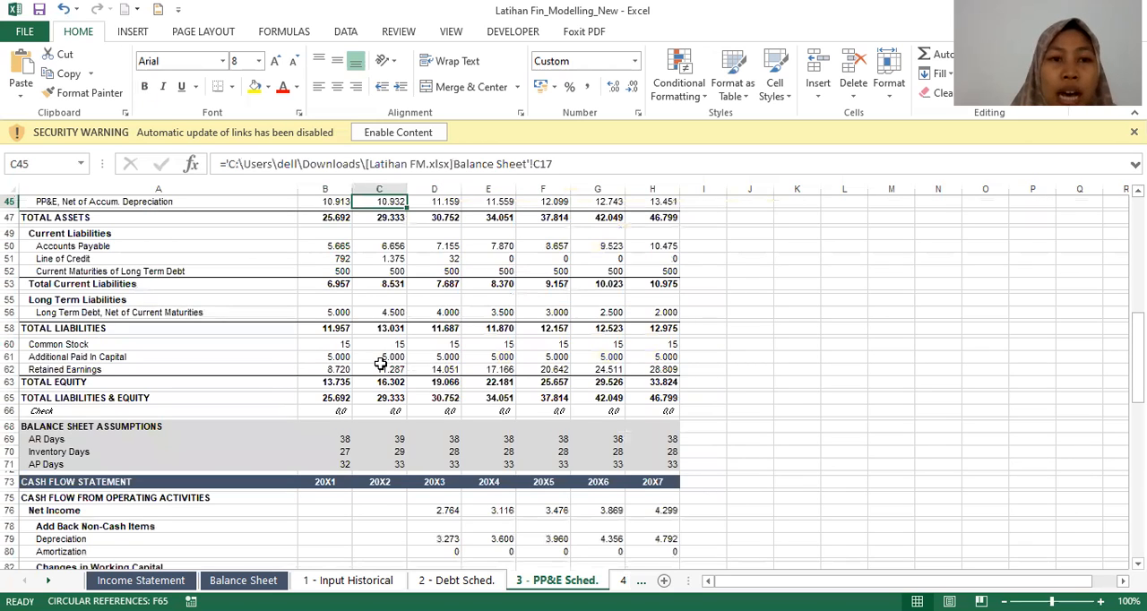
Step: Return to the PP&E schedule and inspect the 20X3 Capital Expenditures input and ending PP&E formula
key("Page_Down")
key("Page_Down")
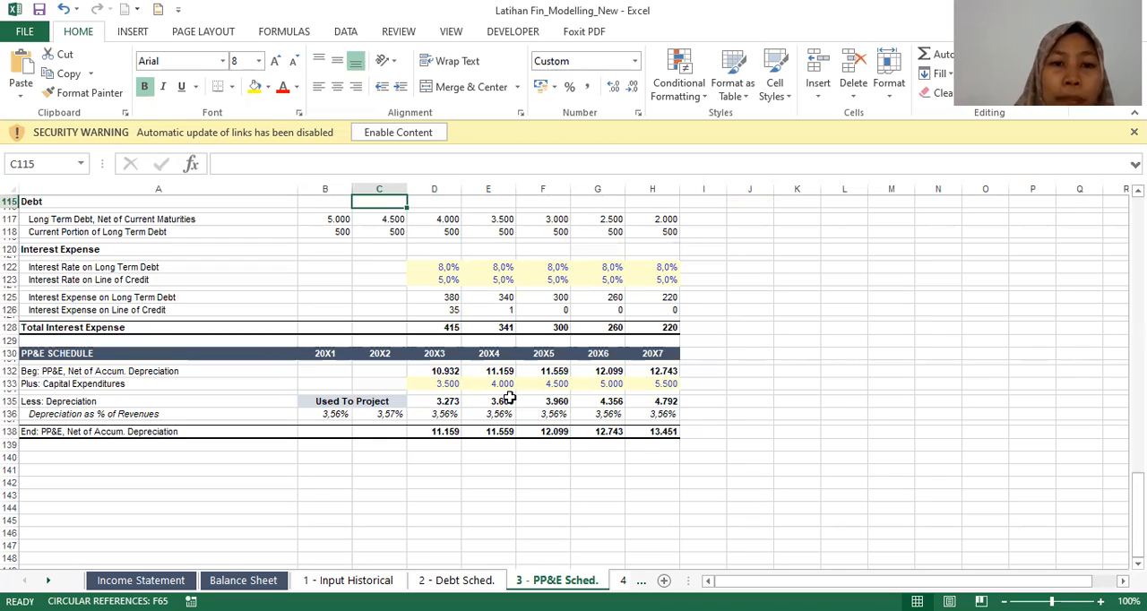
left_click(447, 385)
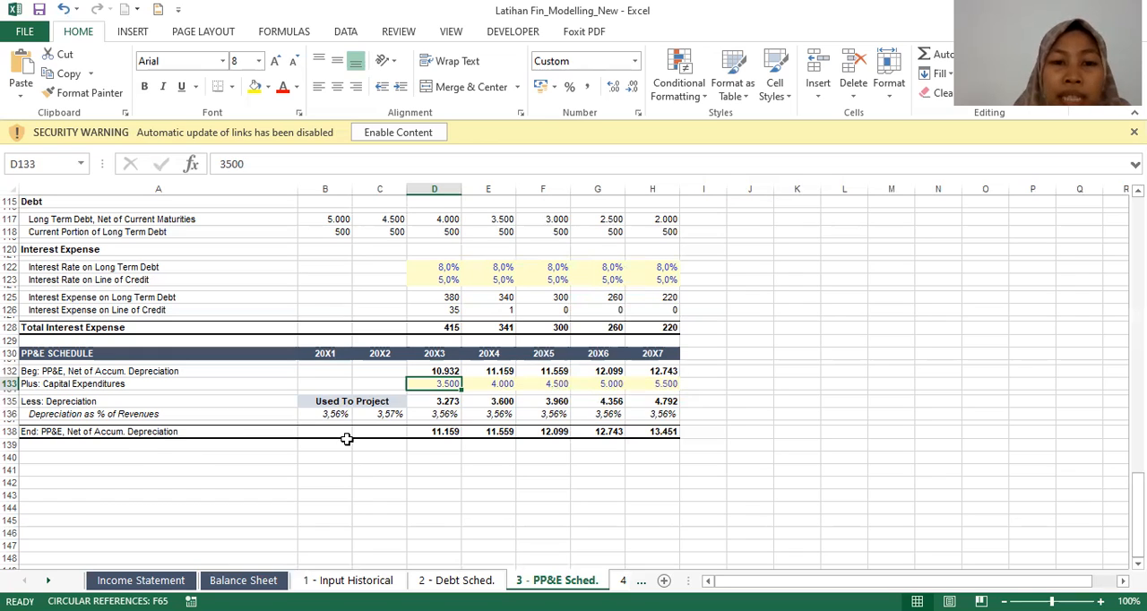
left_click(455, 432)
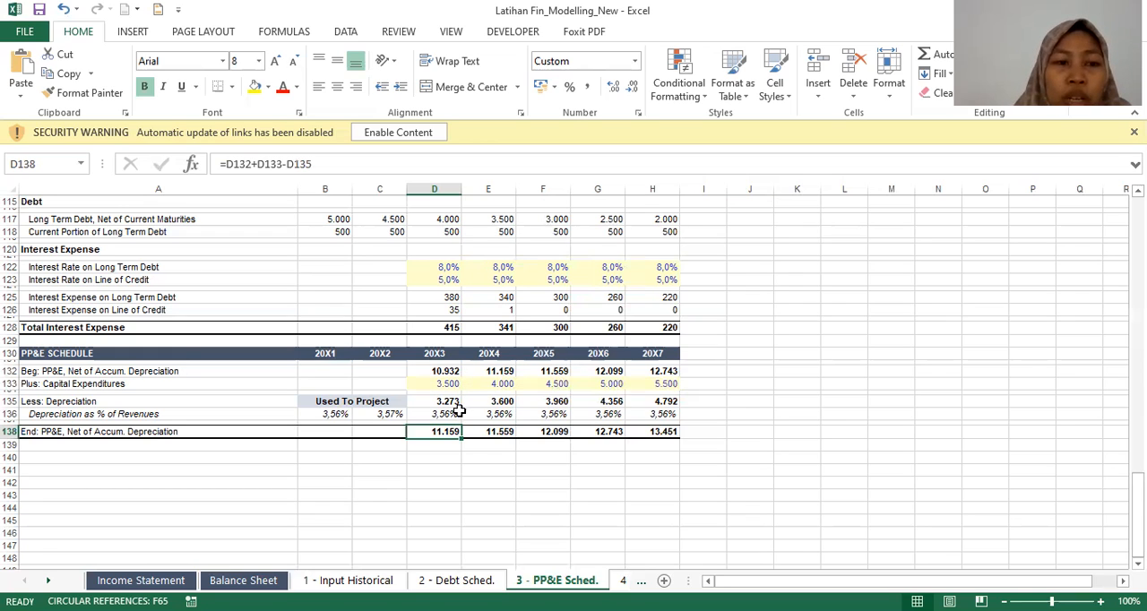
Step: Review the 20X3 components of the PP&E schedule: beginning PP&E, Capital Expenditures, Depreciation and Depreciation as % of Revenues
left_click(454, 383)
key("Up")
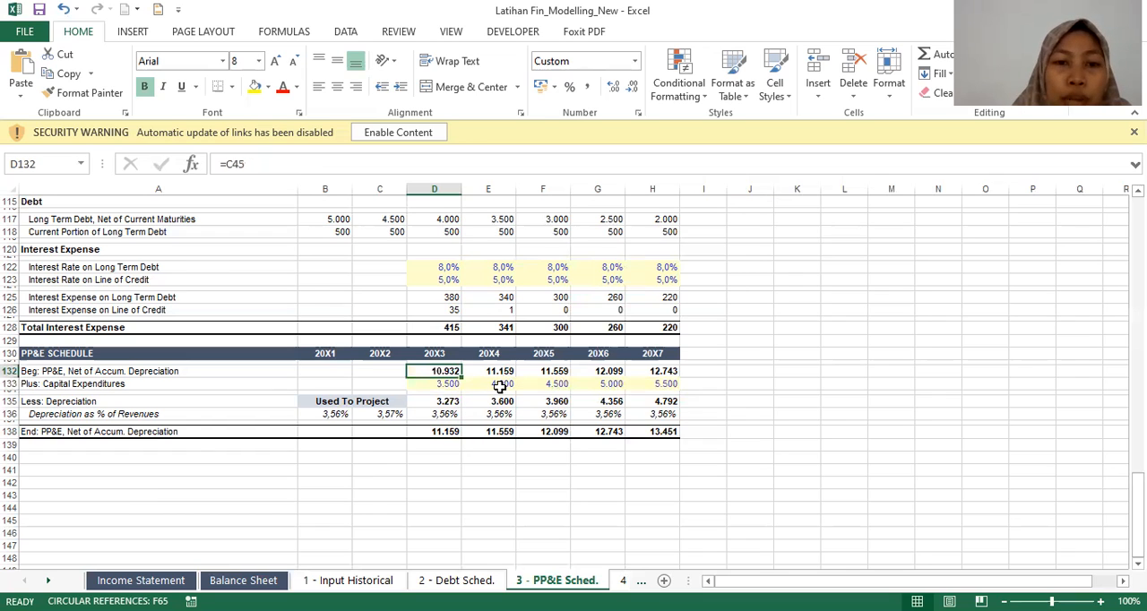
key("Down")
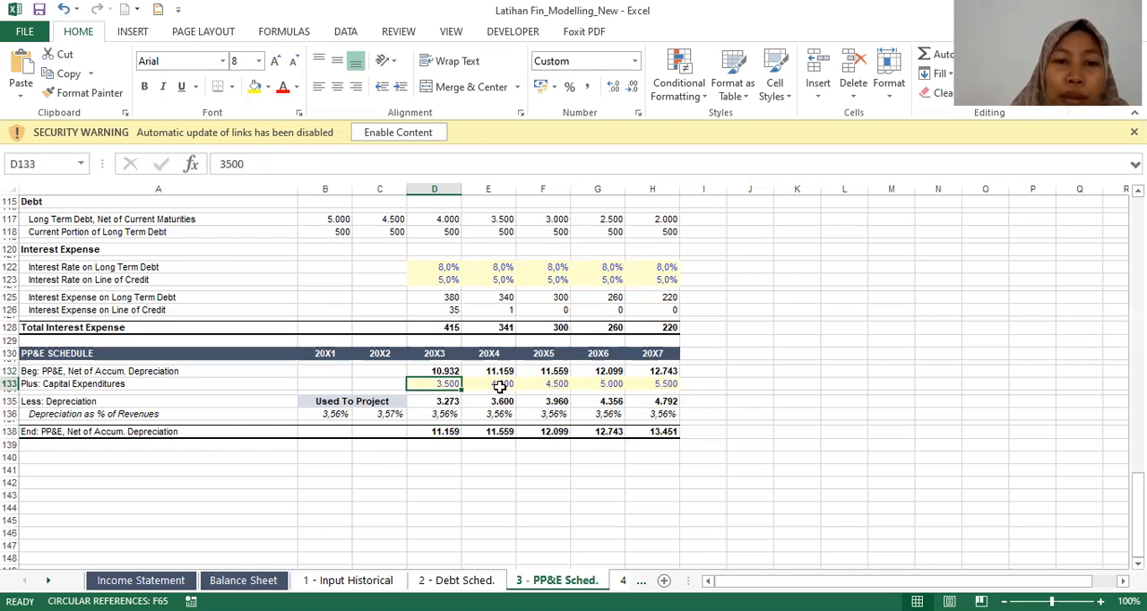
key("Down")
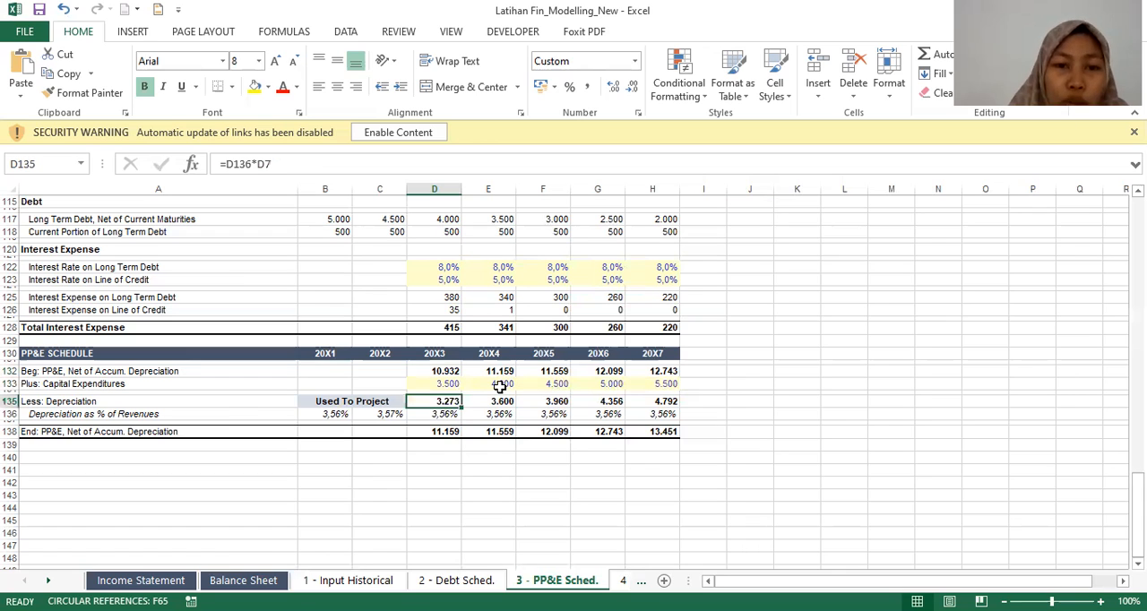
key("Down")
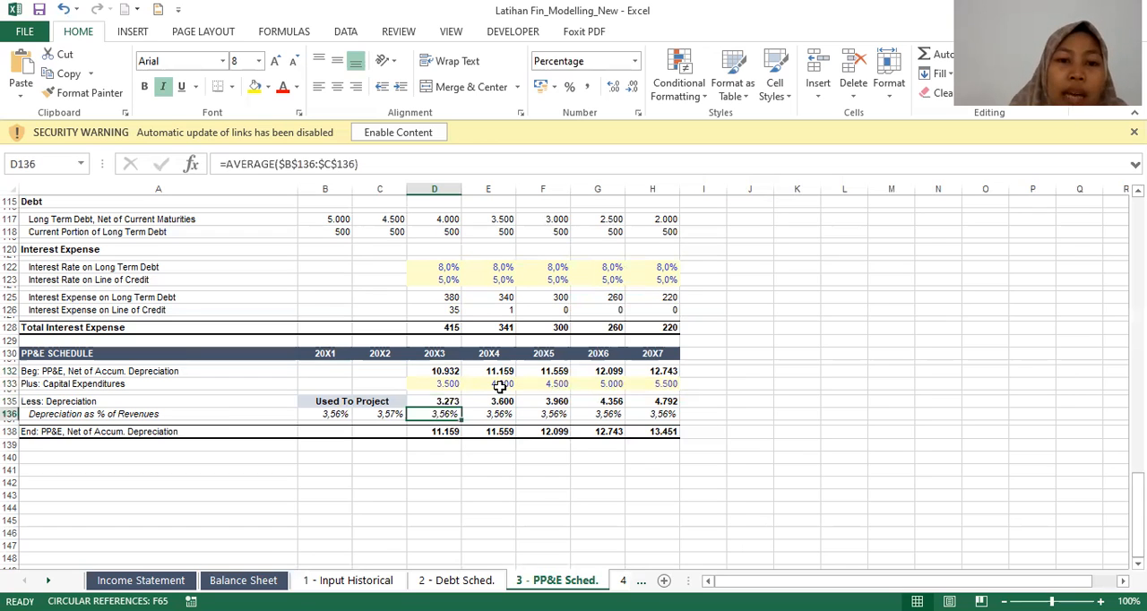
Step: Inspect the ending PP&E, Net of Accum. Depreciation formulas across 20X3 to 20X6
key("Down")
key("Left")
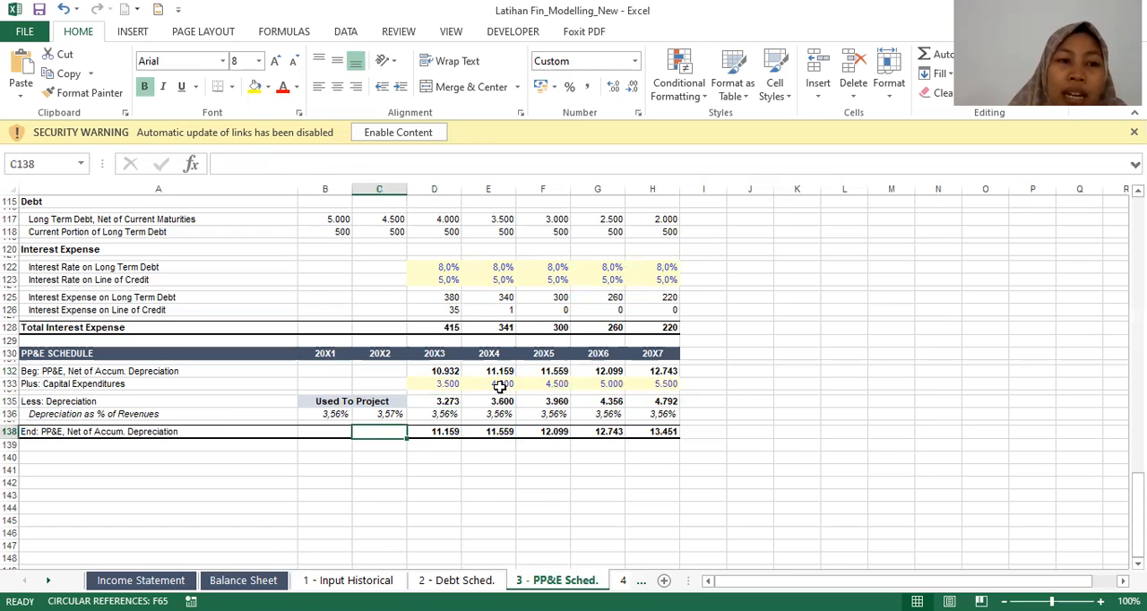
key("Right")
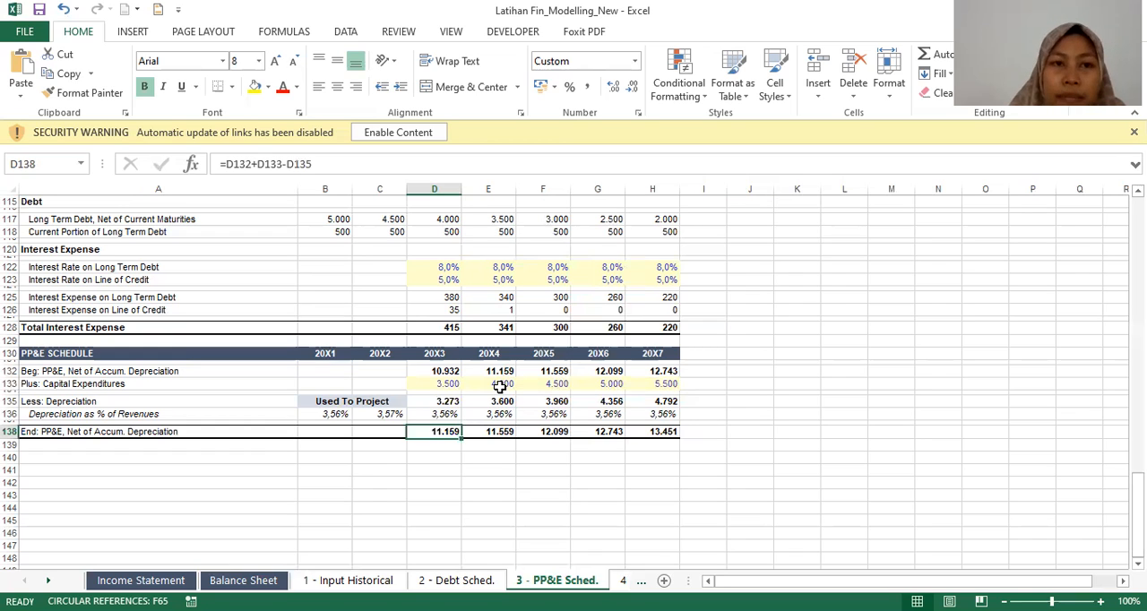
key("Right")
key("Right")
key("Right")
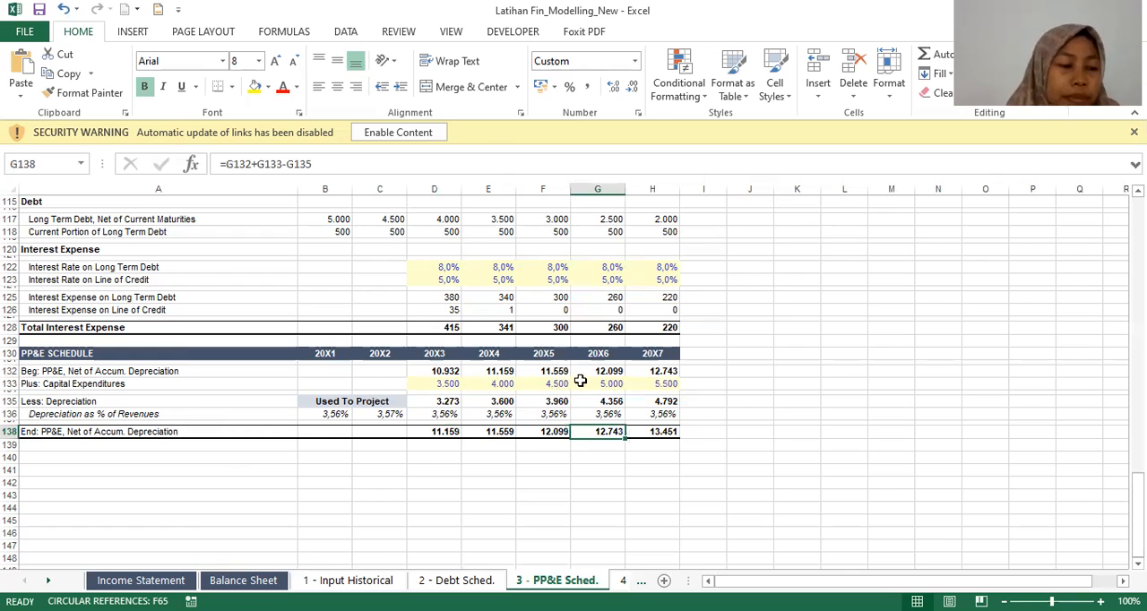
Step: Select the schedule's 20X3–20X7 Less: Depreciation values and check the cash flow statement's 20X3 Depreciation formula that links to them
left_click(452, 402)
left_click_drag(453, 403, 663, 402)
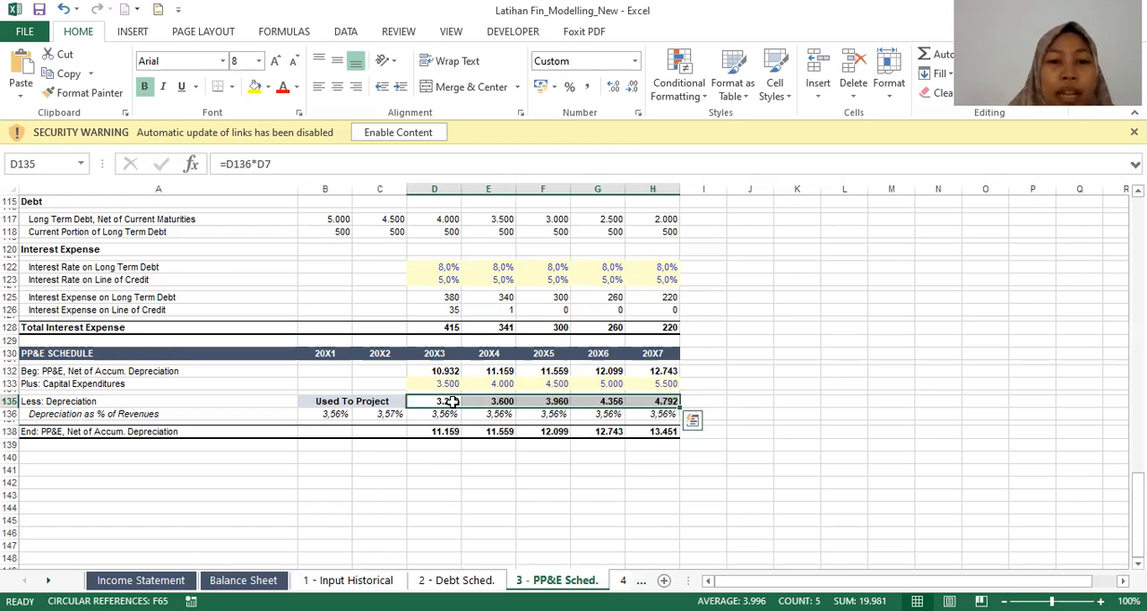
scroll(527, 385, "up", 1)
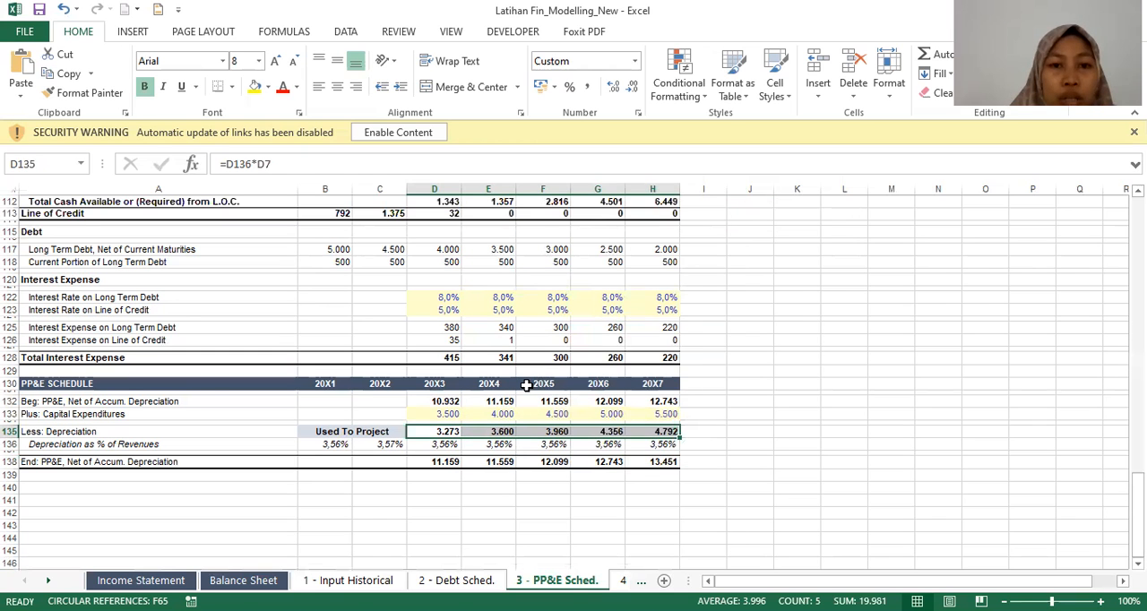
scroll(527, 386, "up", 6)
scroll(499, 358, "up", 4)
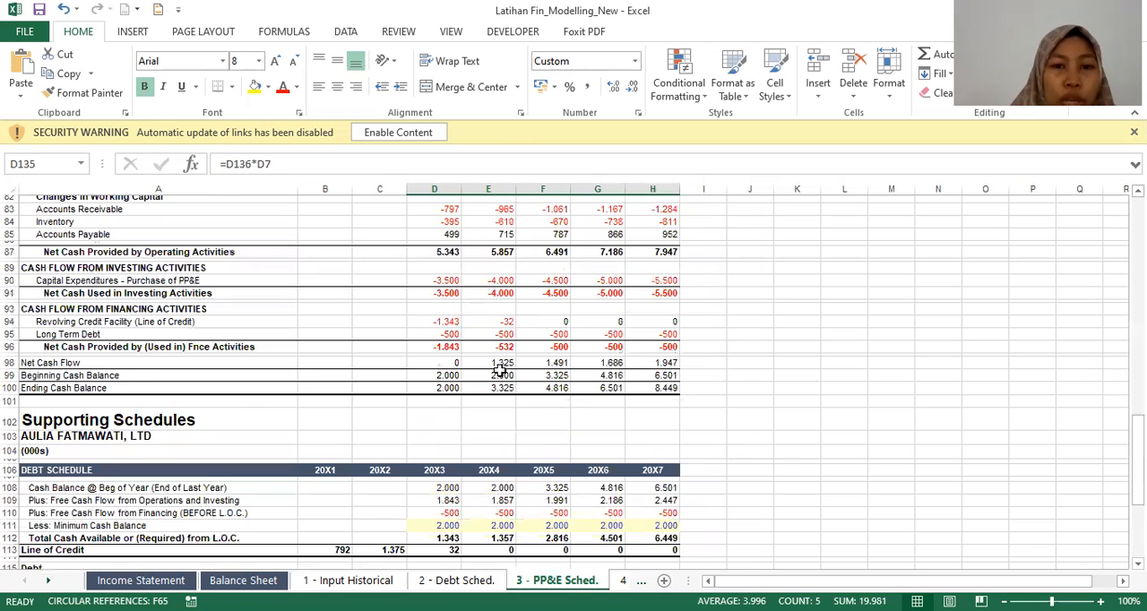
scroll(490, 357, "up", 4)
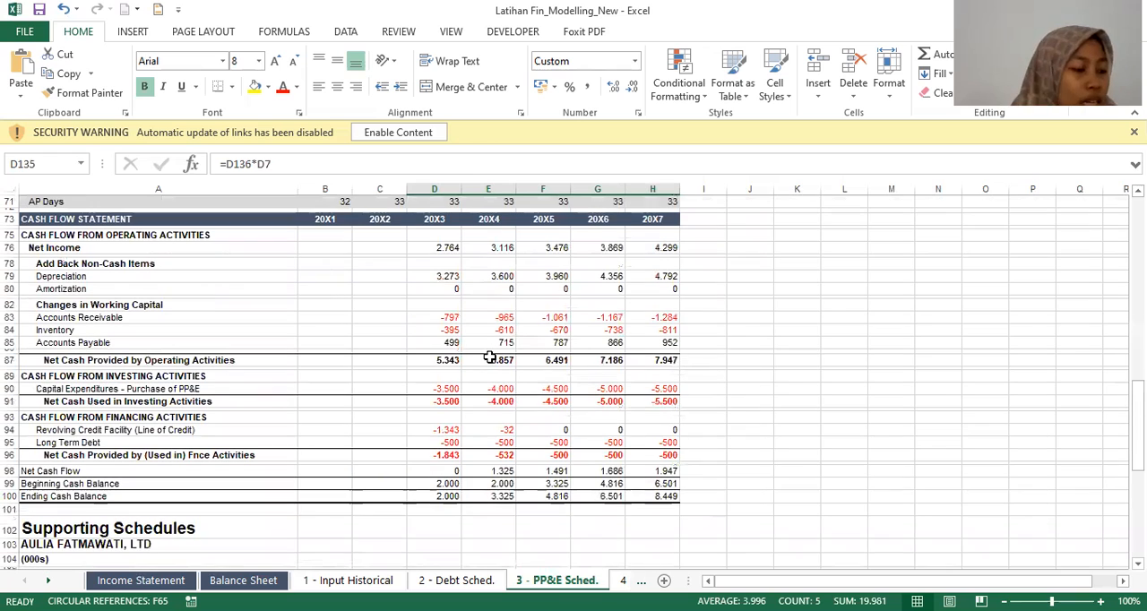
left_click(457, 276)
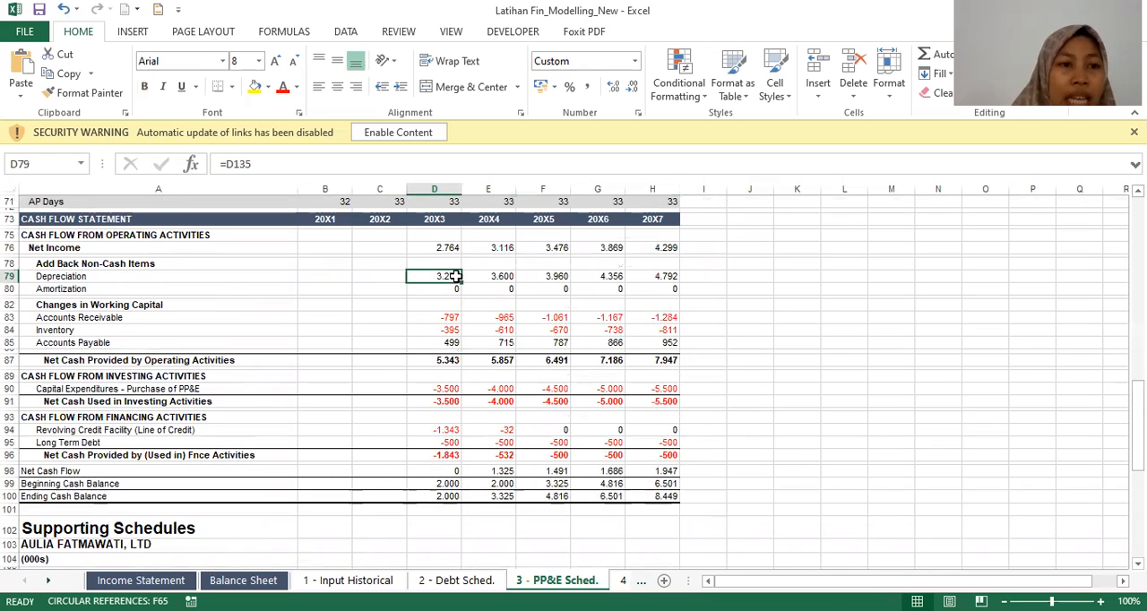
key("Left")
key("Right")
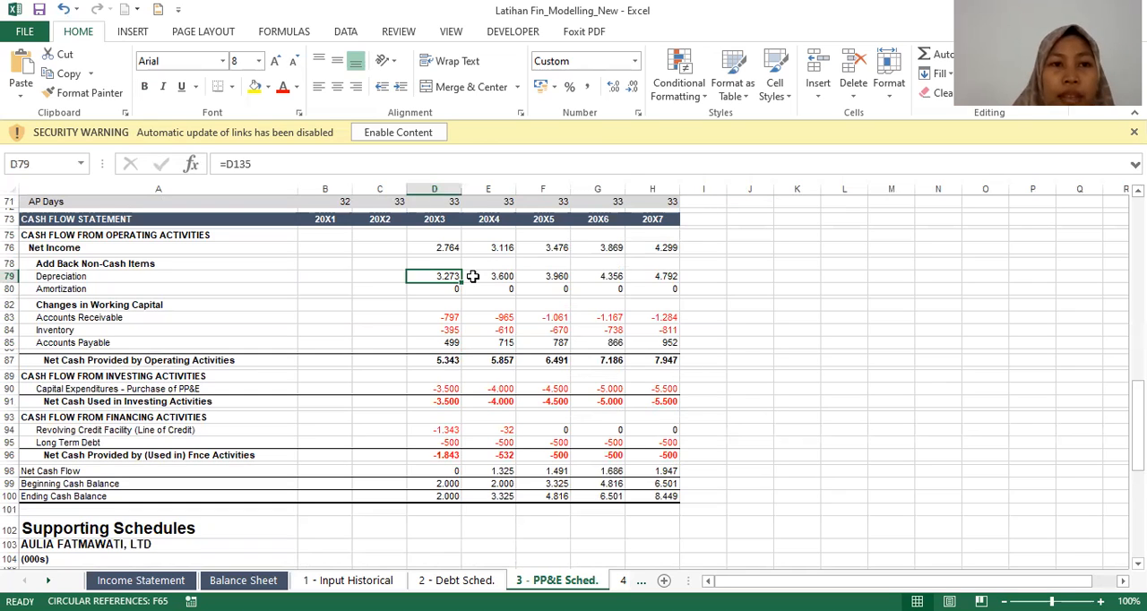
Step: Check the cash flow statement's Depreciation formulas for 20X4 through 20X7
key("Right")
key("Right")
key("Right")
key("Right")
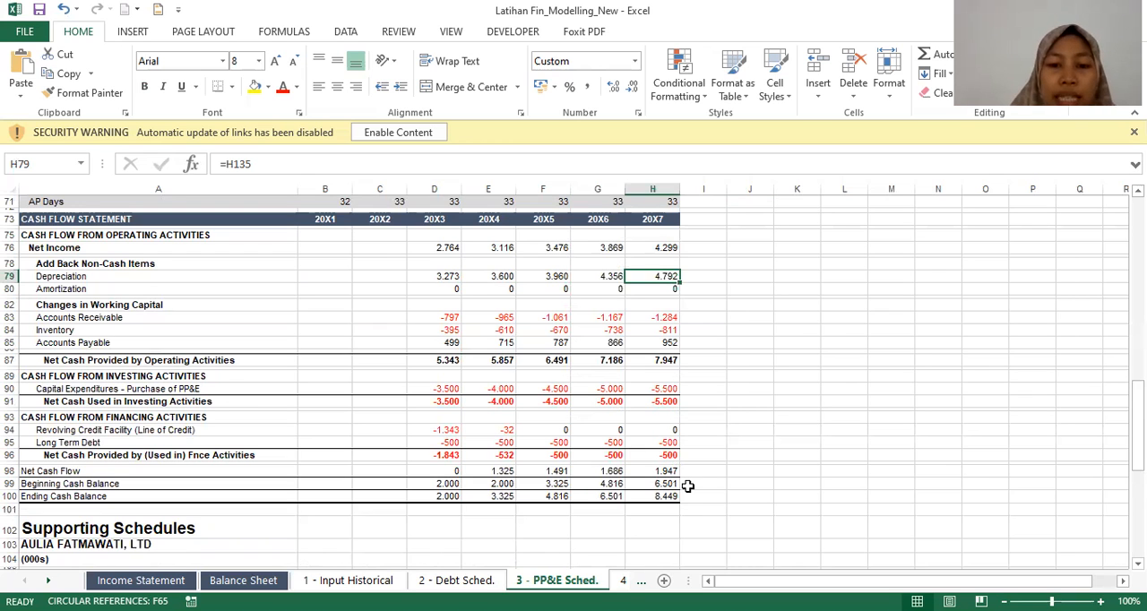
Step: Open the 4 - Final sheet and review the integrated statements from the balance sheet up to the income statement heading
key("ctrl+Page_Down")
scroll(667, 379, "up", 7)
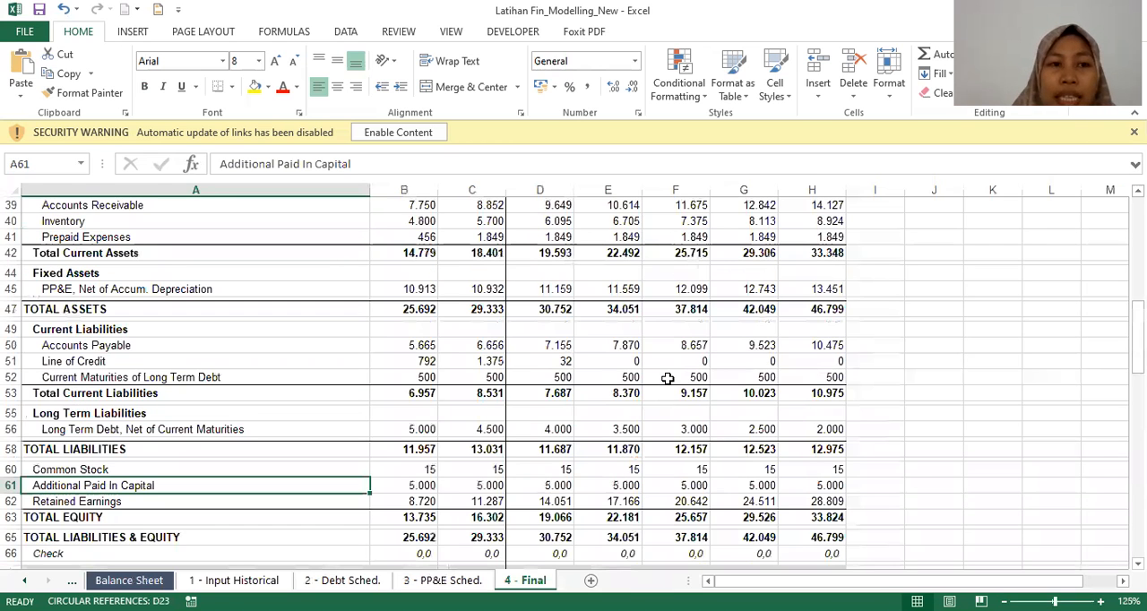
scroll(667, 379, "up", 13)
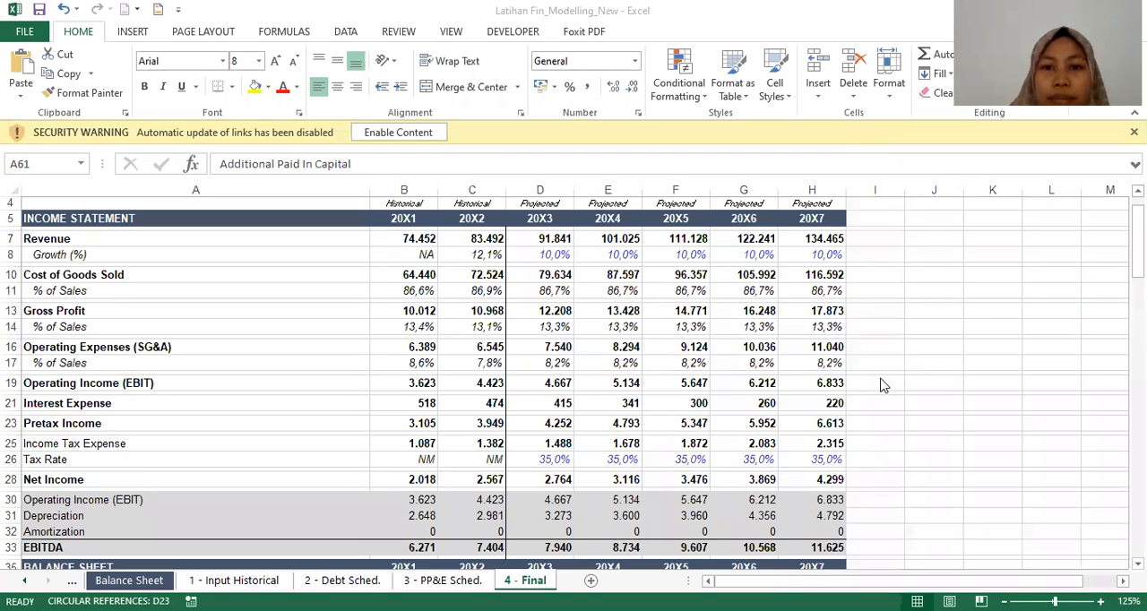
scroll(739, 345, "up", 1)
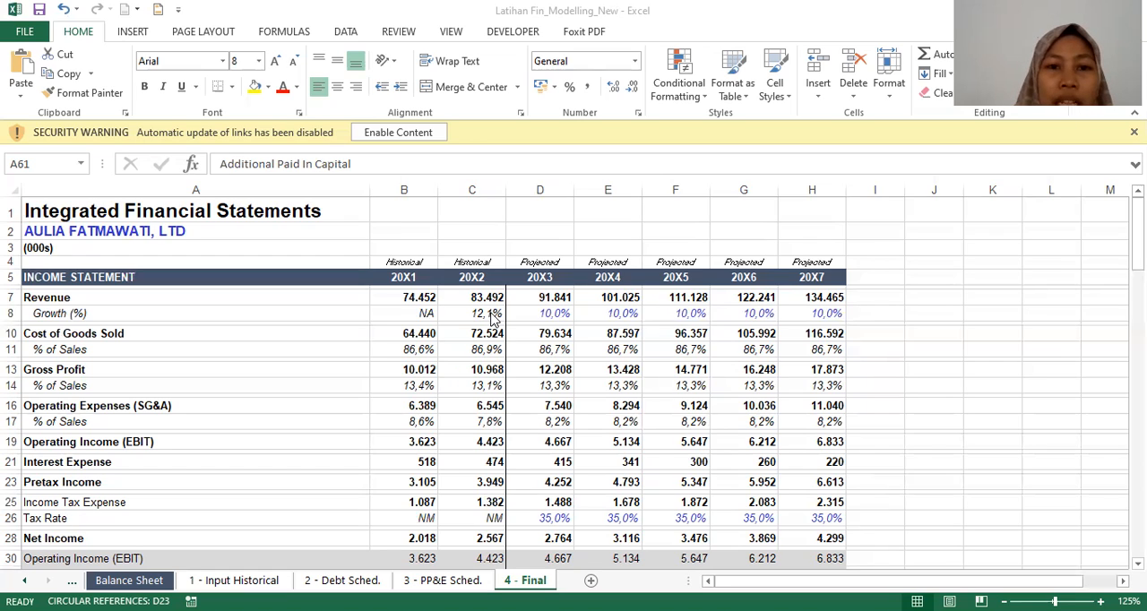
Step: Inspect the 20X2 revenue Growth (%) formula and the projected growth rate inputs on the income statement
left_click(506, 315)
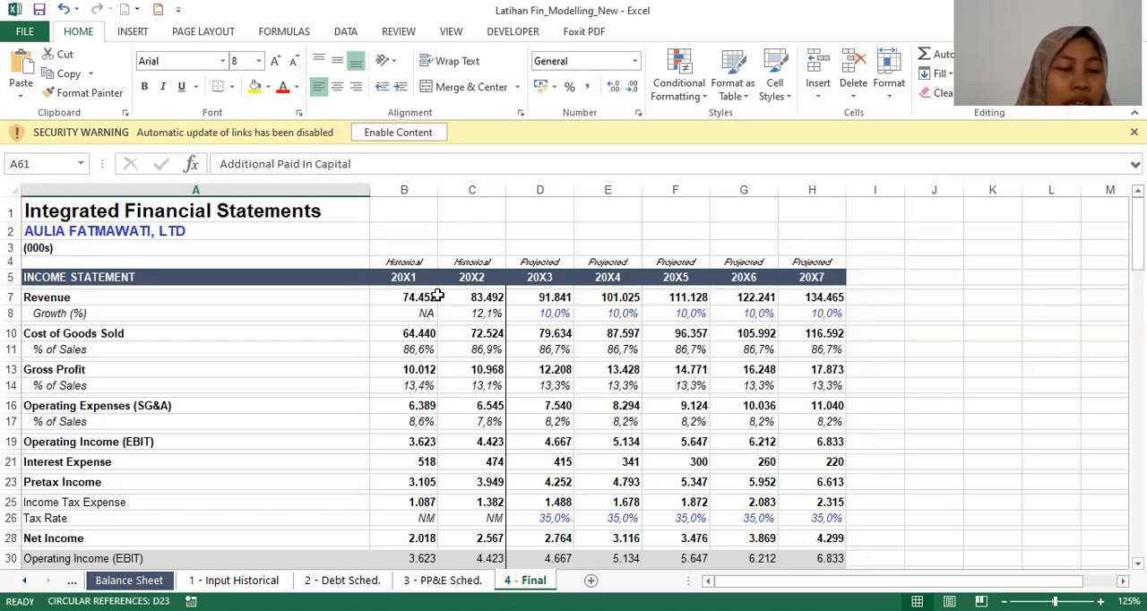
left_click(495, 315)
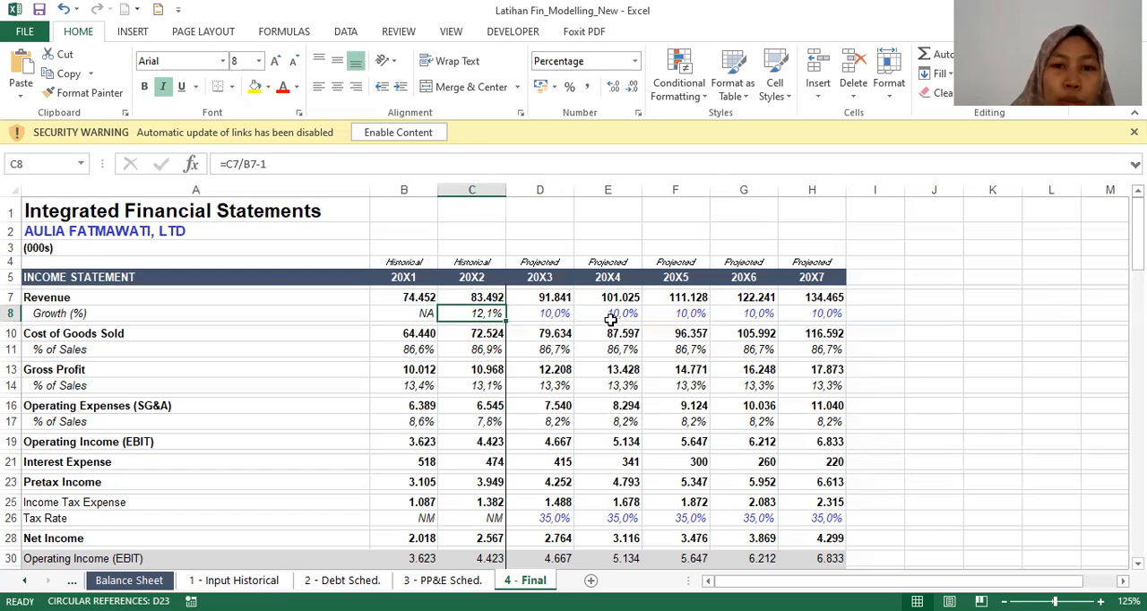
key("Right")
key("Right")
key("Right")
key("Right")
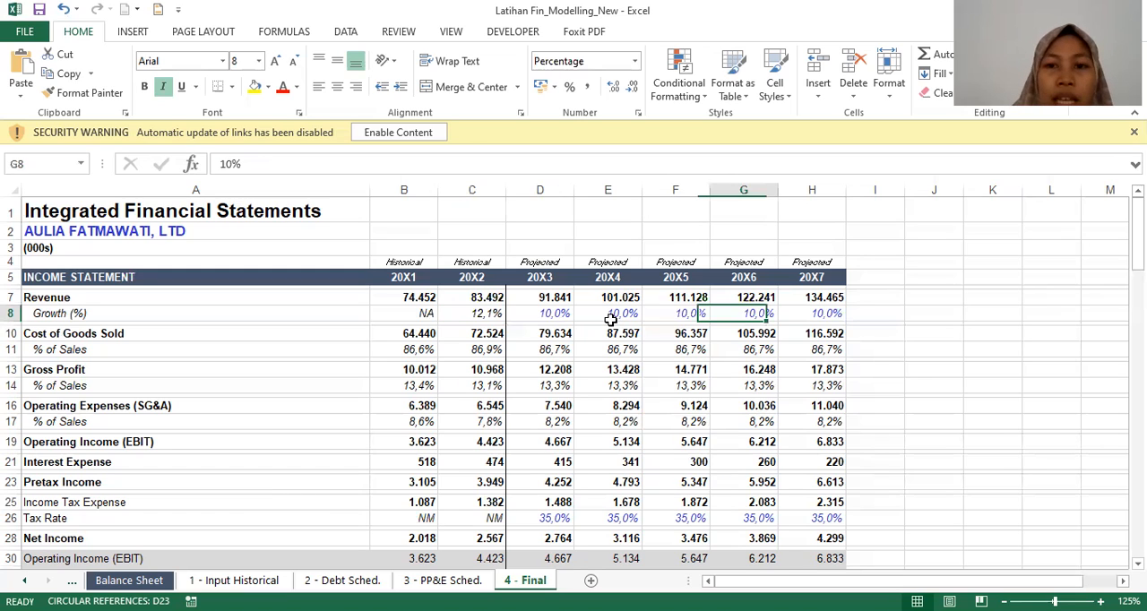
left_click(610, 319)
key("Left")
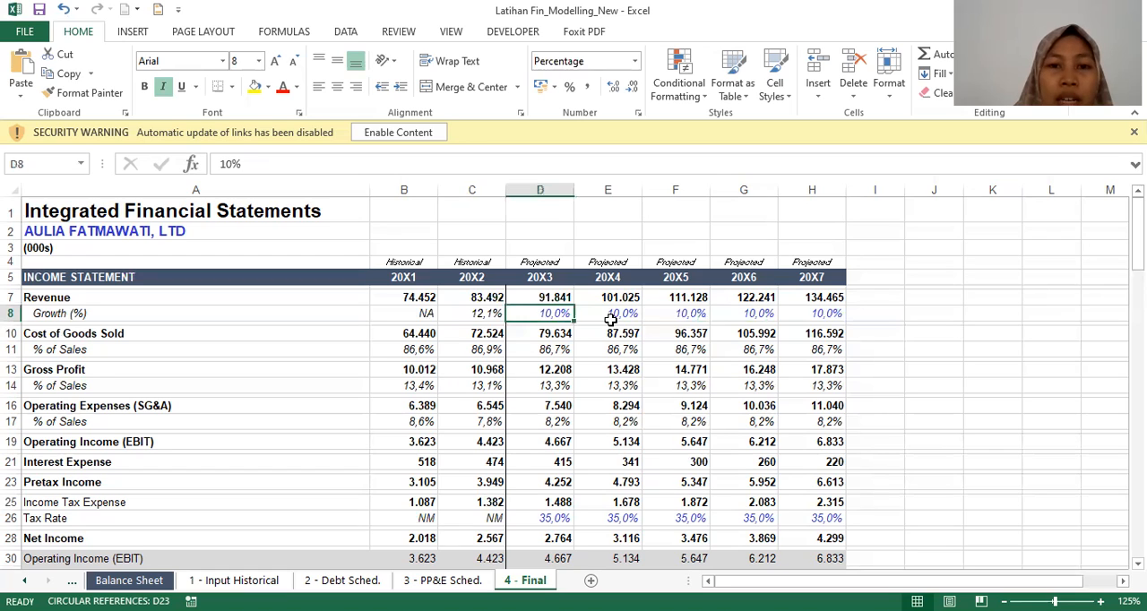
Step: Check how the 20X3 and 20X4 Revenue formulas apply the growth rate to the prior year's revenue
key("Up")
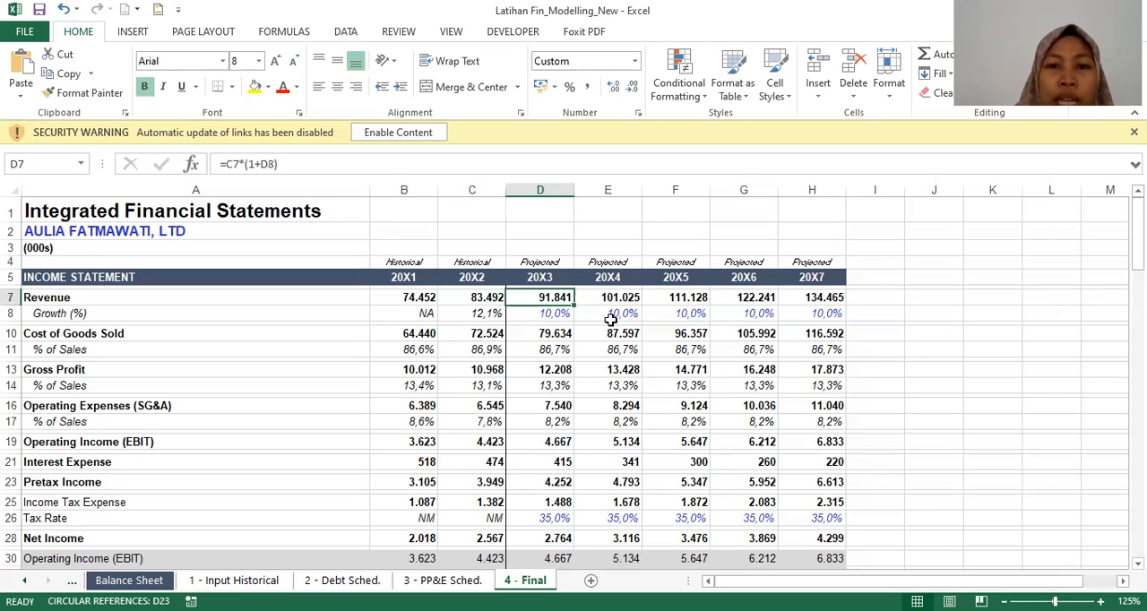
key("Down")
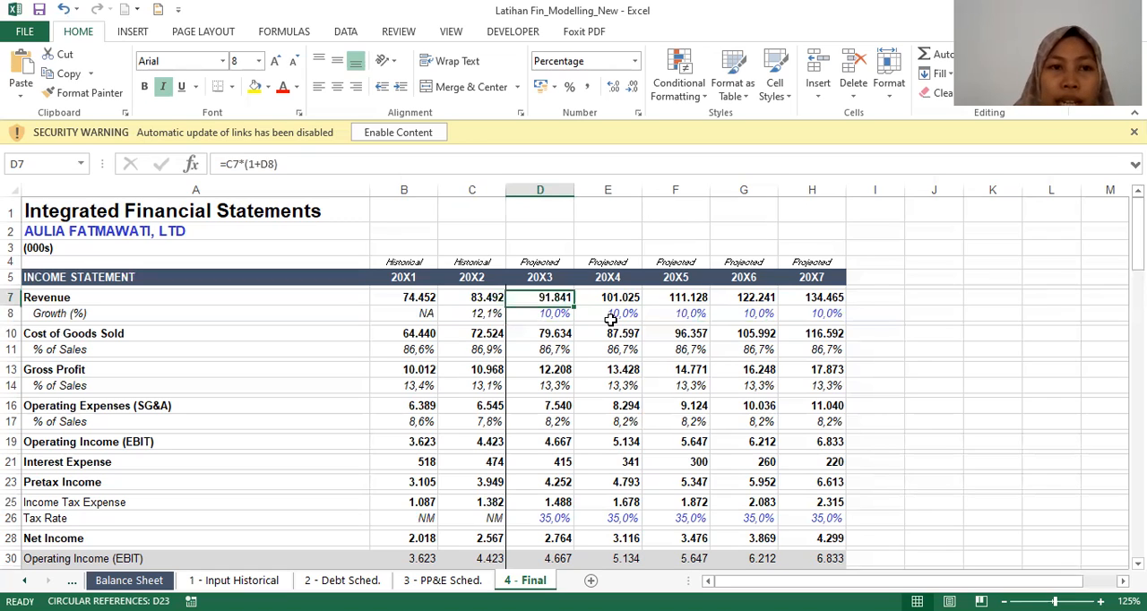
key("Left")
key("Right")
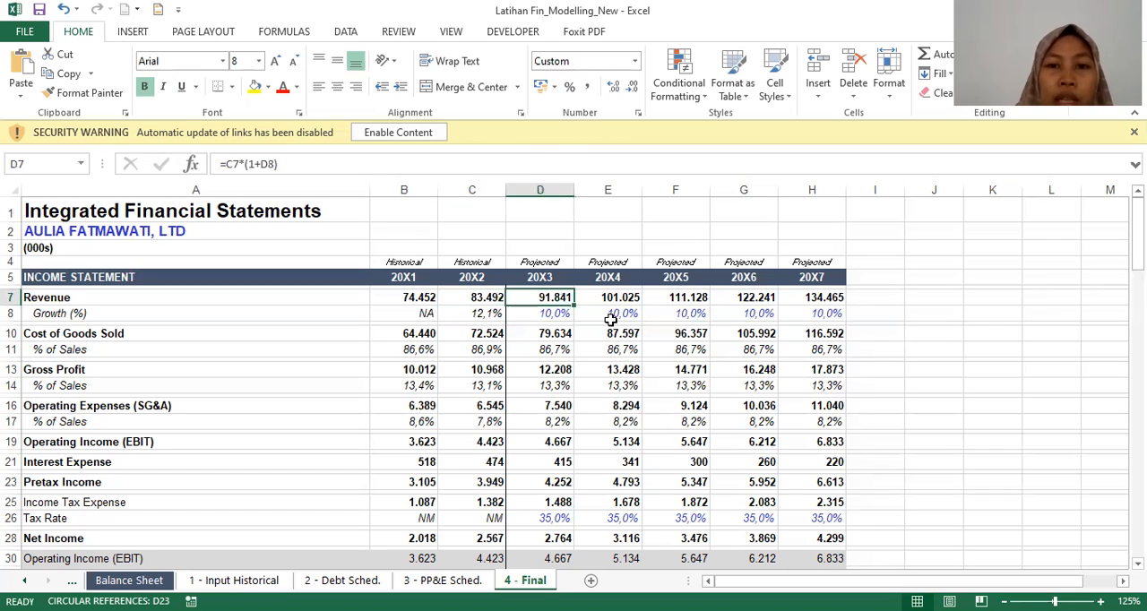
key("Right")
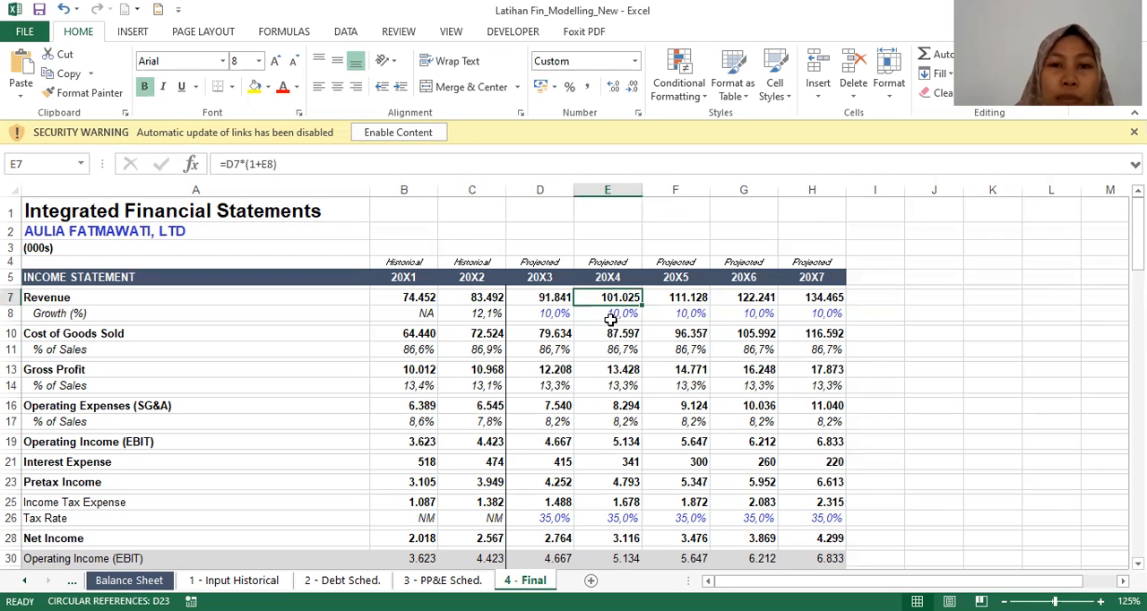
Step: Check the projected Growth (%) inputs from 20X4 through 20X7
left_click(610, 315)
key("Right")
key("Right")
key("Right")
key("Right")
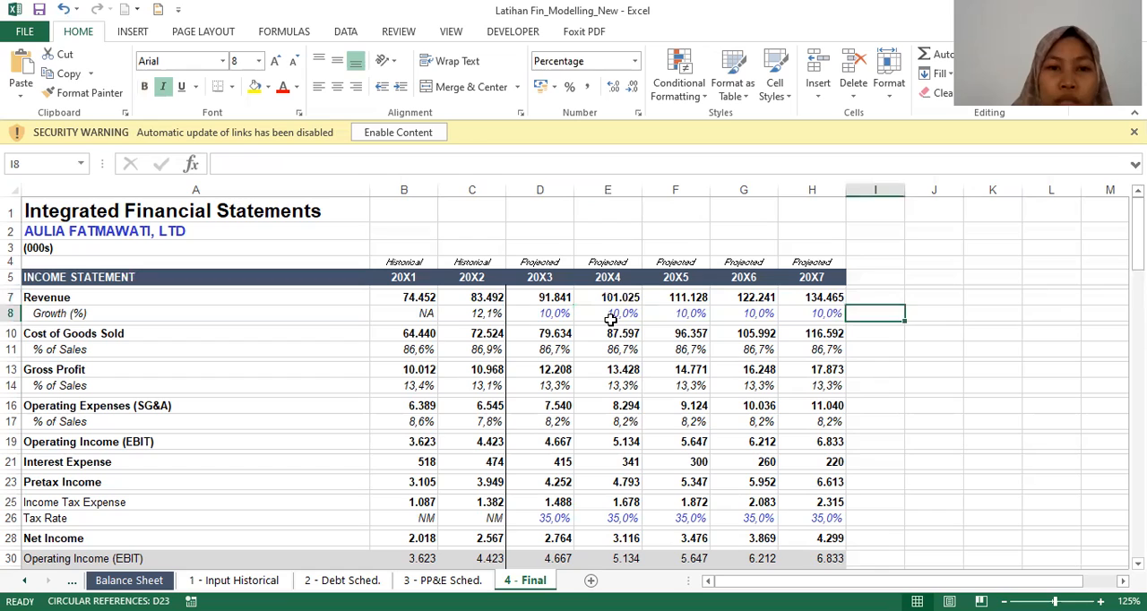
Step: Inspect the 20X1 Cost of Goods Sold cell's link to its source workbook
key("Left")
key("Left")
key("Left")
key("Left")
key("Left")
key("Down")
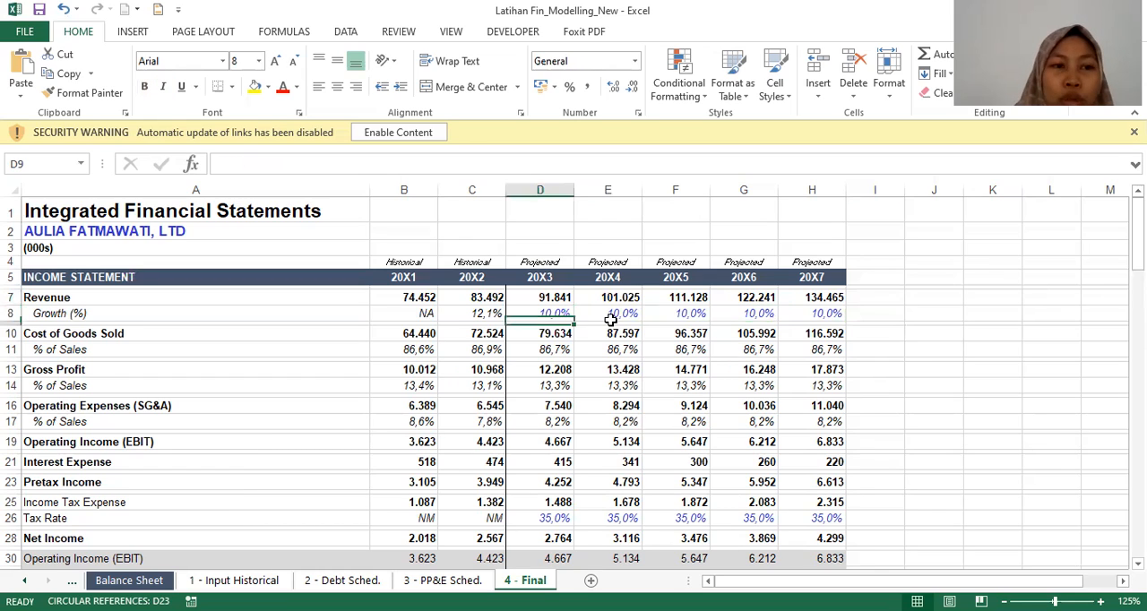
key("Down")
key("Left")
key("Left")
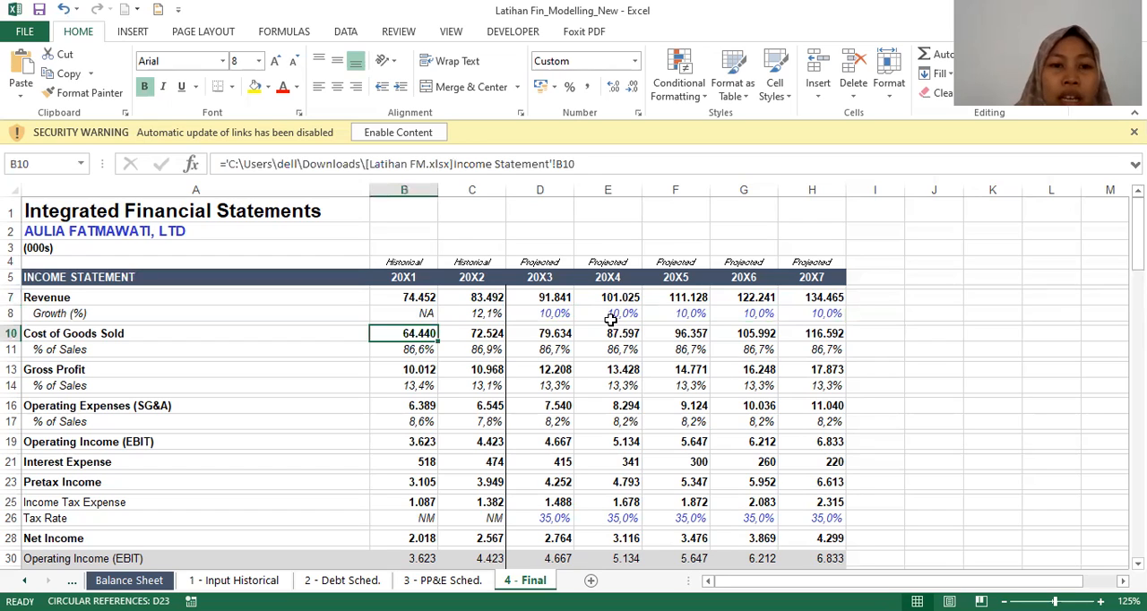
Step: Inspect the Cost of Goods Sold % of Sales formulas for 20X1 to 20X3 and the 20X3 Cost of Goods Sold formula
key("Down")
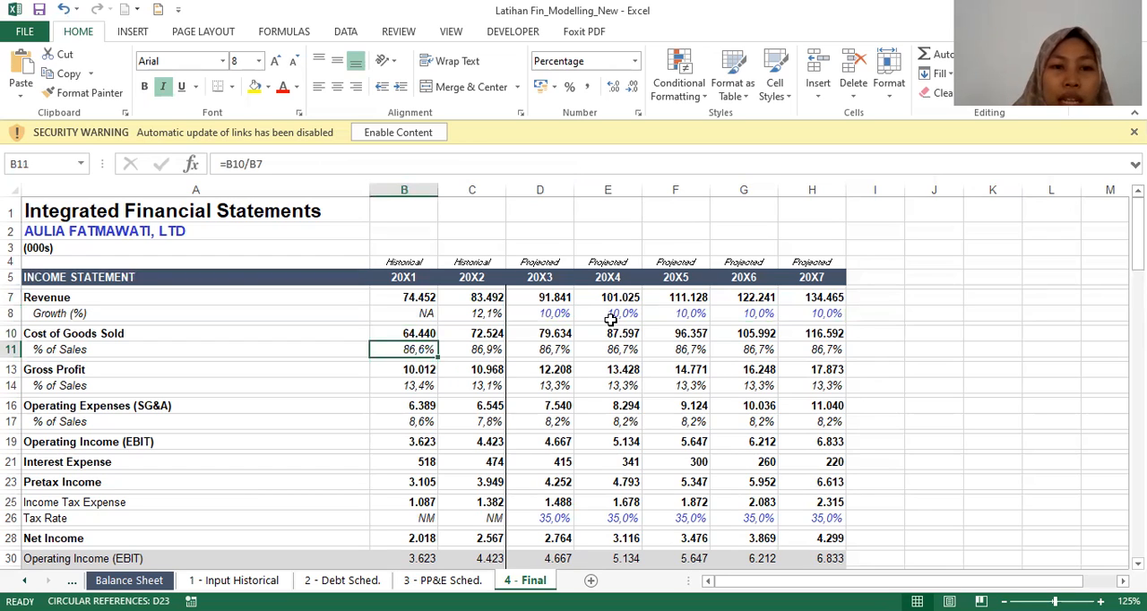
key("Right")
key("Left")
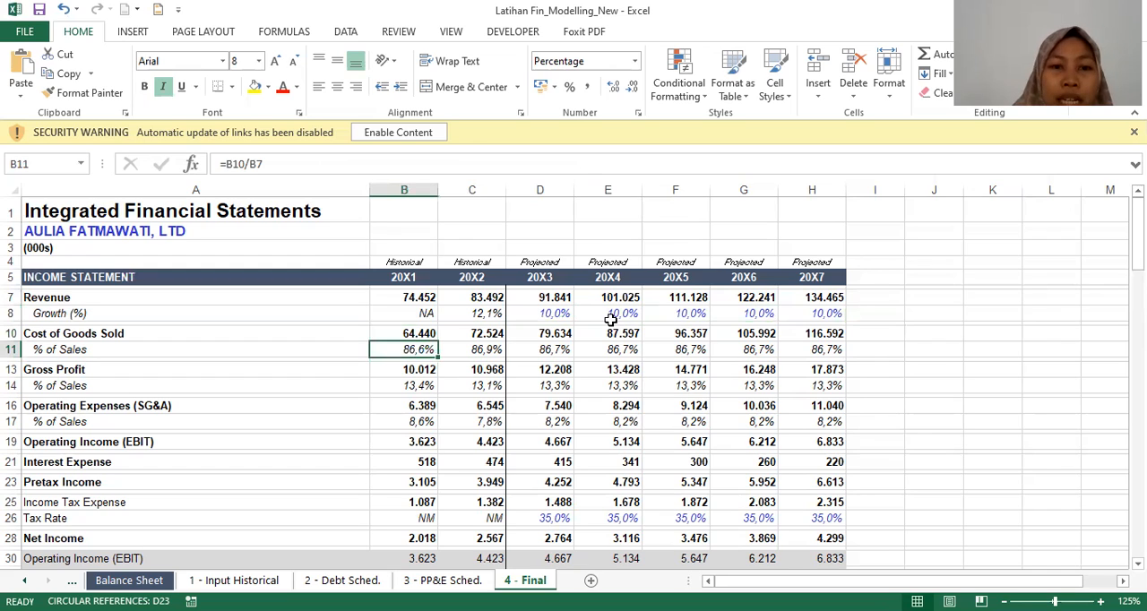
key("Right")
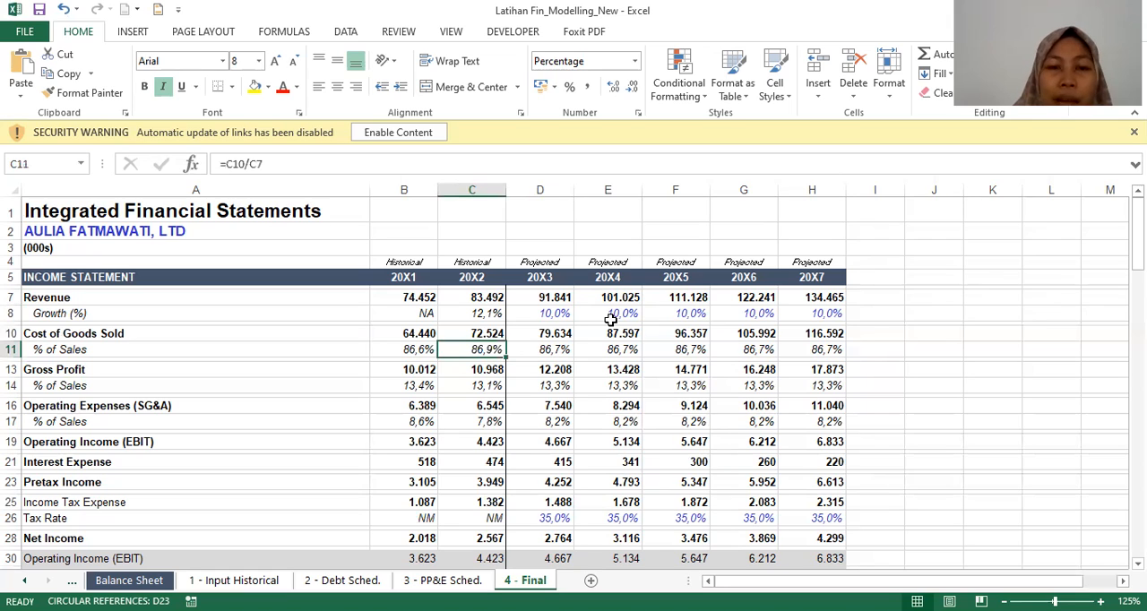
key("Right")
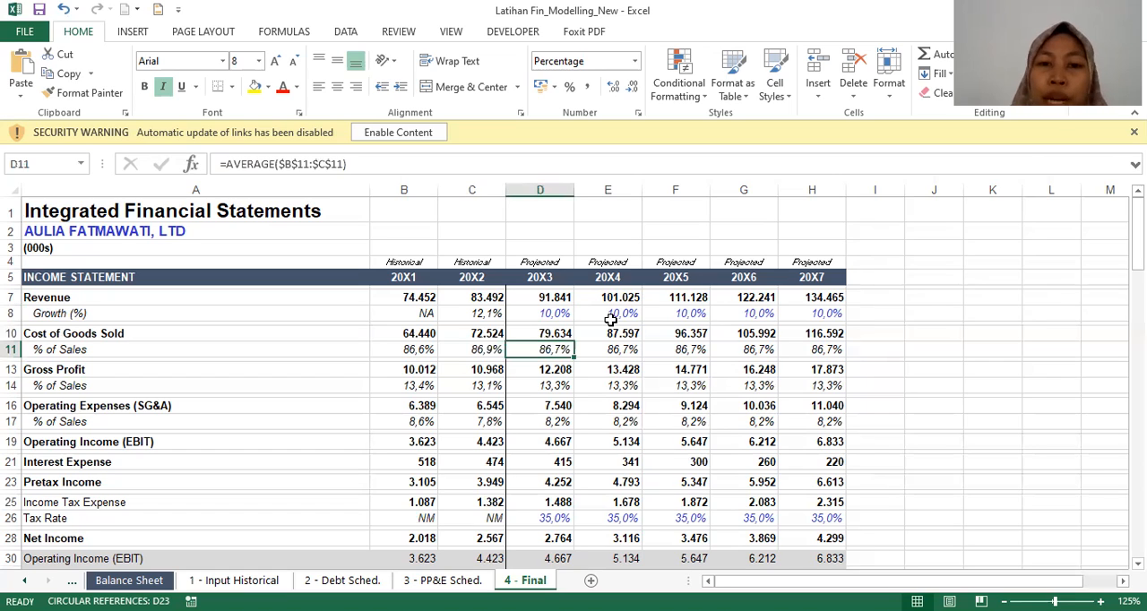
key("Up")
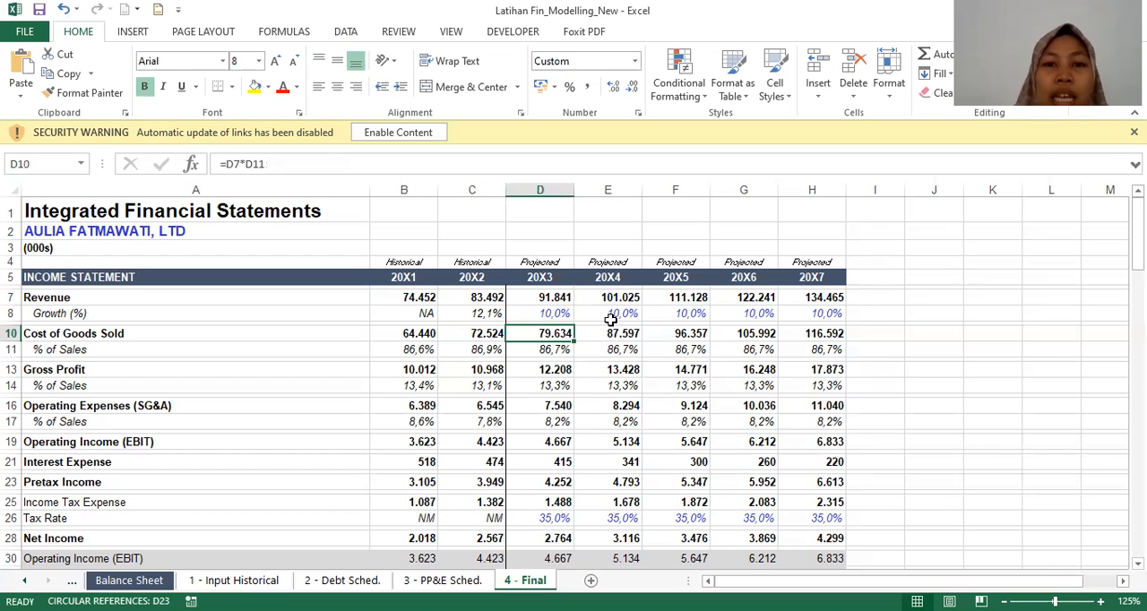
key("Down")
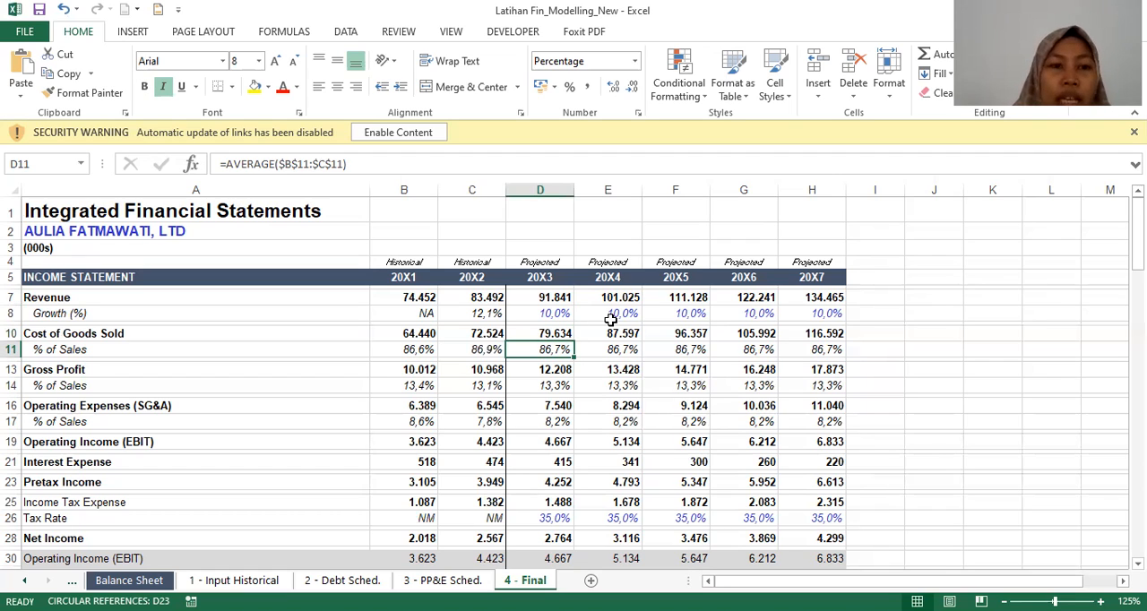
Step: Inspect the Gross Profit formulas across the historical and projected years, 20X1 through 20X7
key("Down")
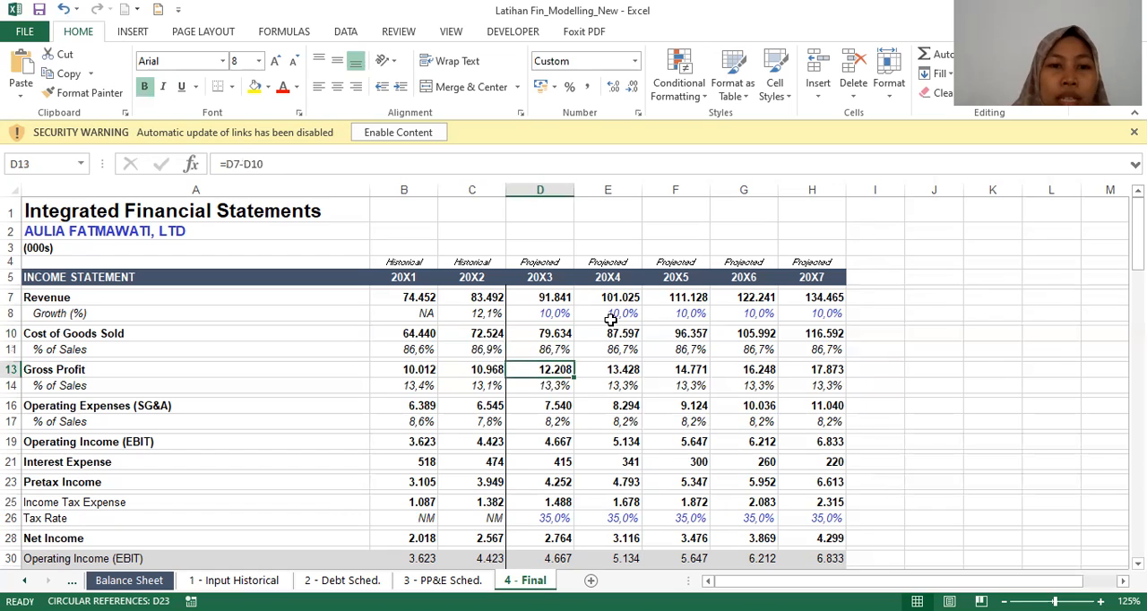
key("Left")
key("Left")
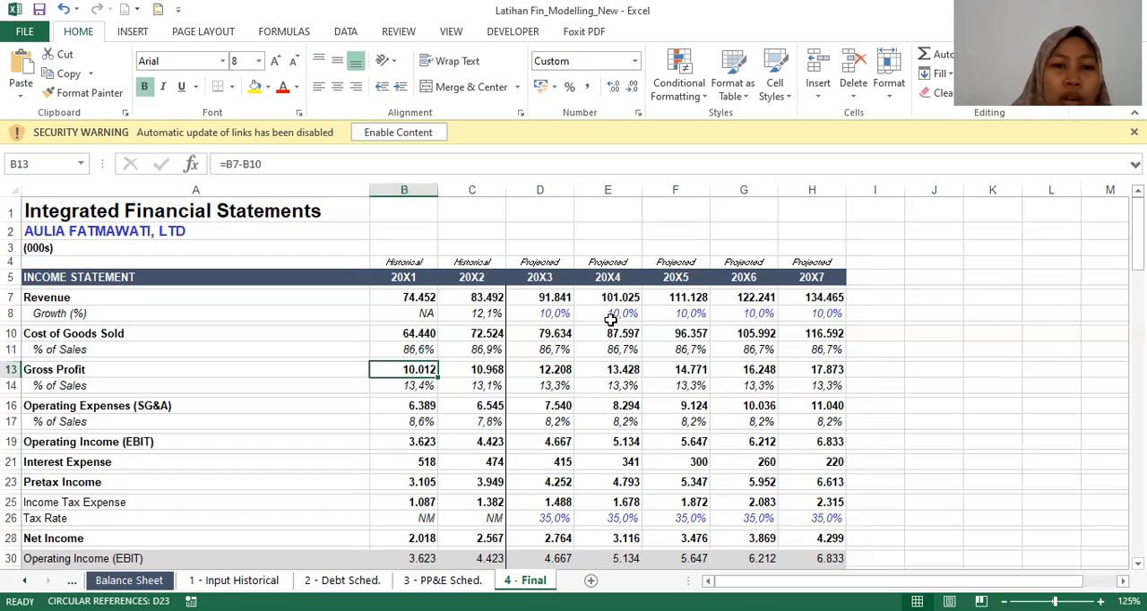
key("Right")
key("Right")
key("Right")
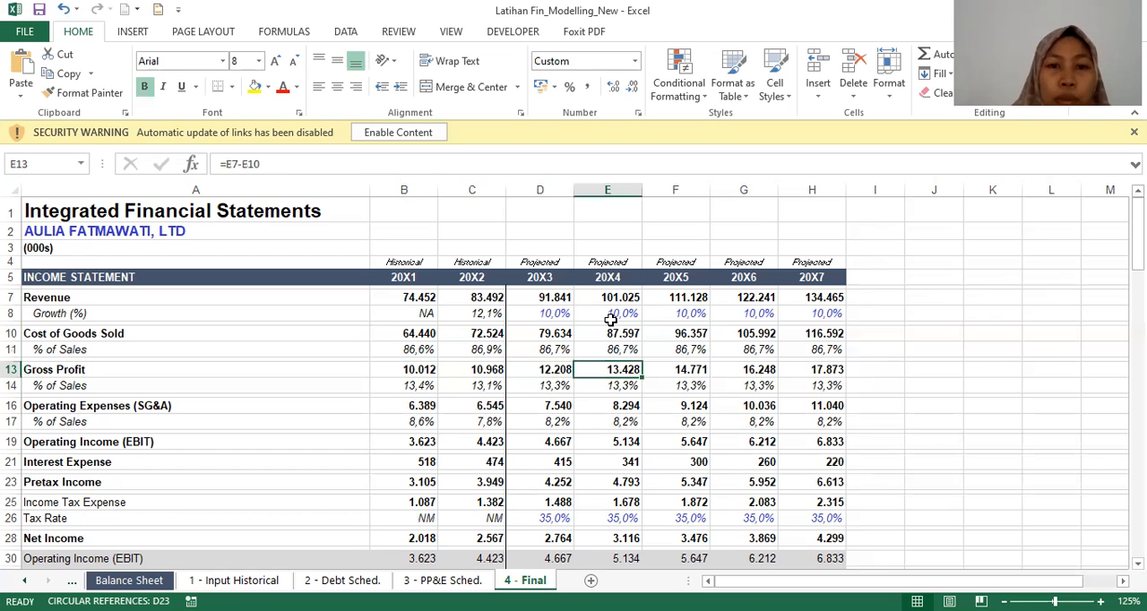
key("Right")
key("Right")
key("Right")
key("Left")
key("Left")
key("Left")
key("Left")
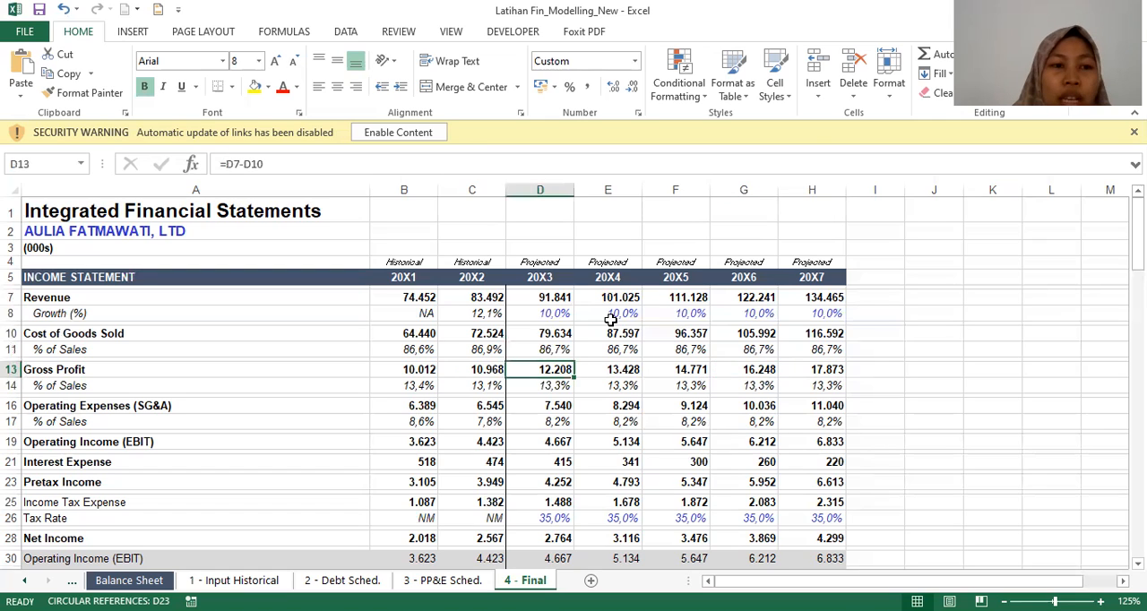
key("Left")
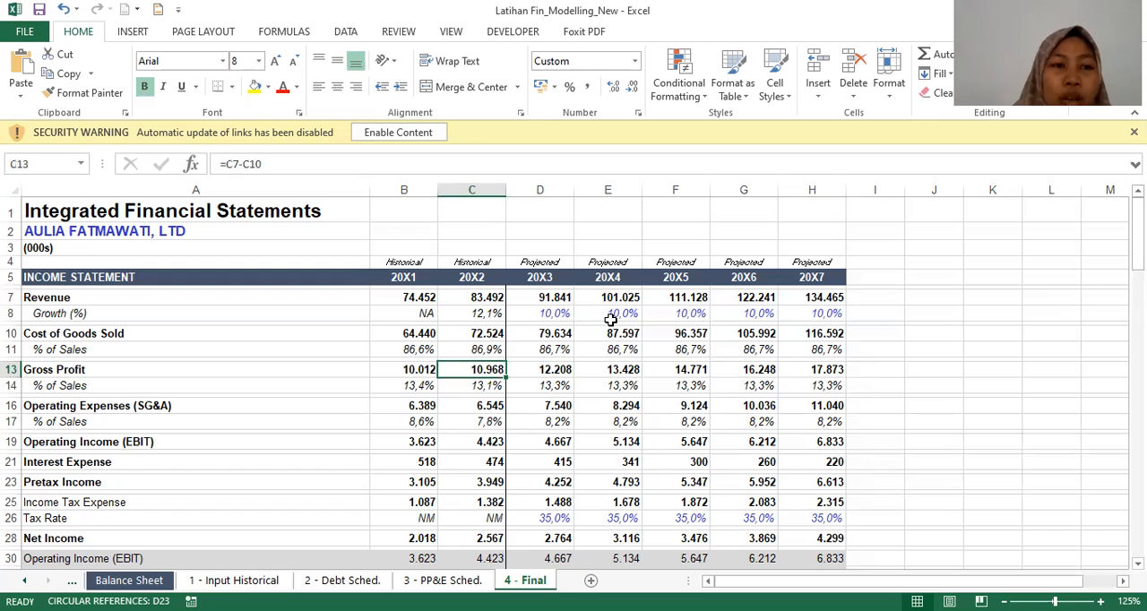
Step: Check the Gross Profit % of Sales formulas for 20X1 and 20X2
key("Left")
key("Down")
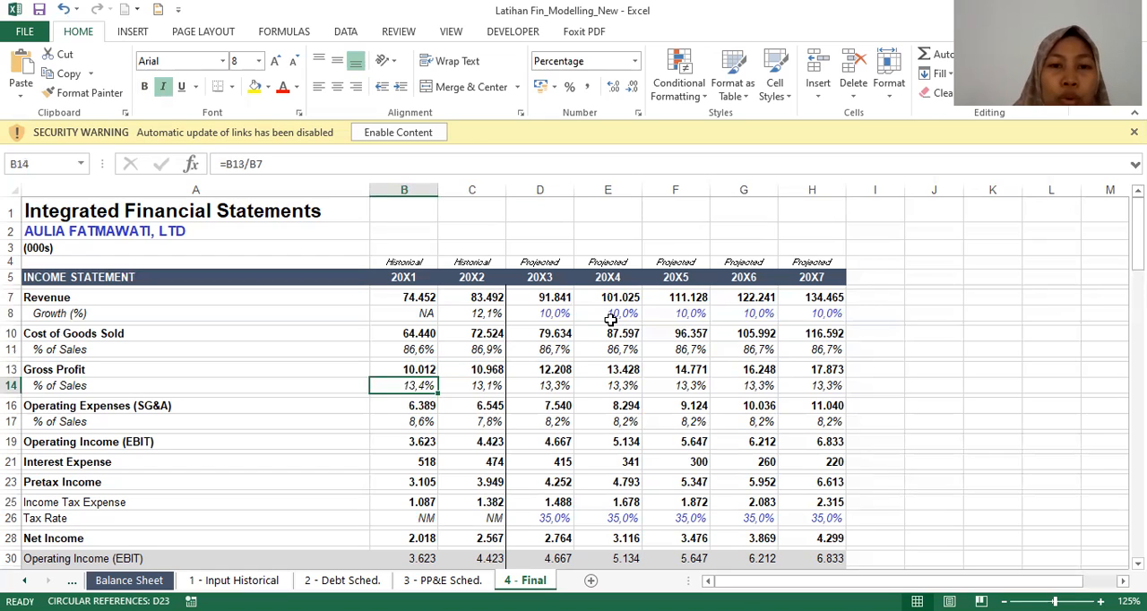
key("Right")
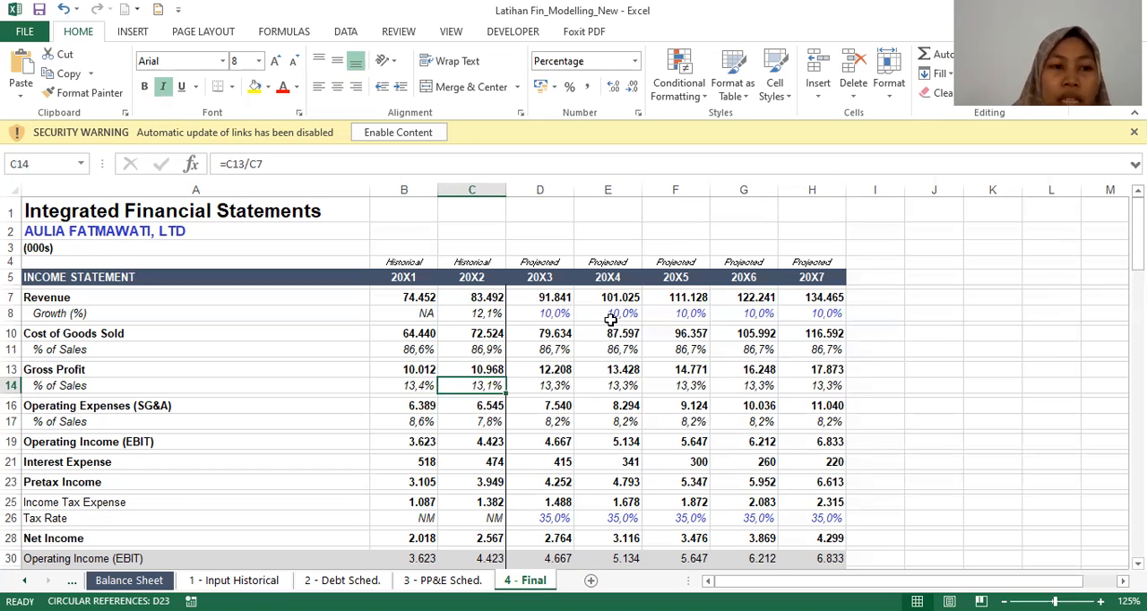
Step: Check the source workbook links behind Operating Expenses (SG&A) for 20X2 and 20X1
key("Down")
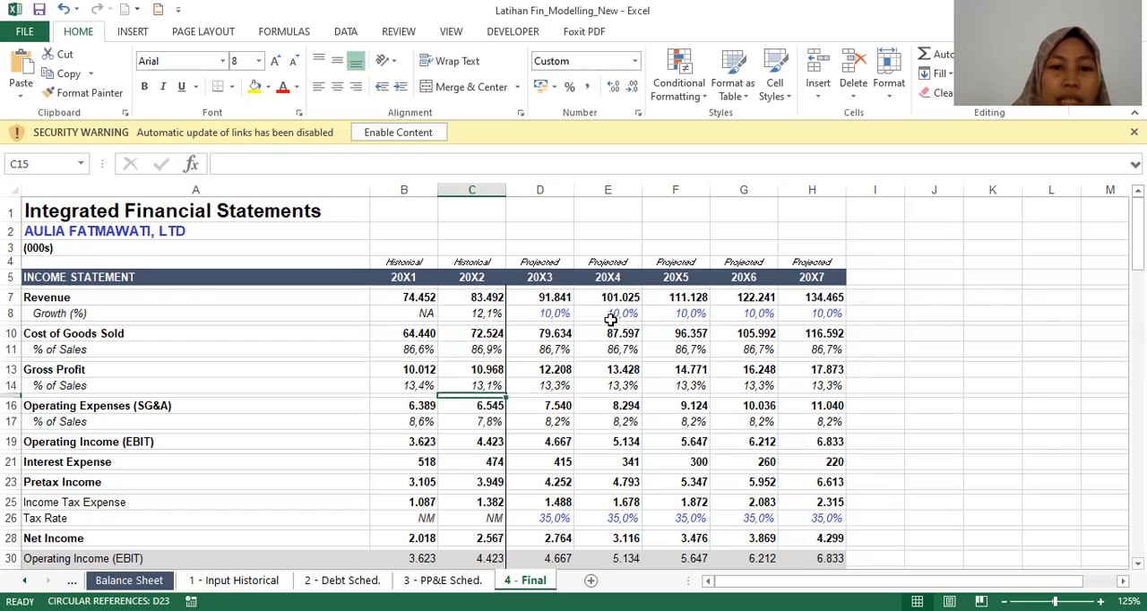
key("Down")
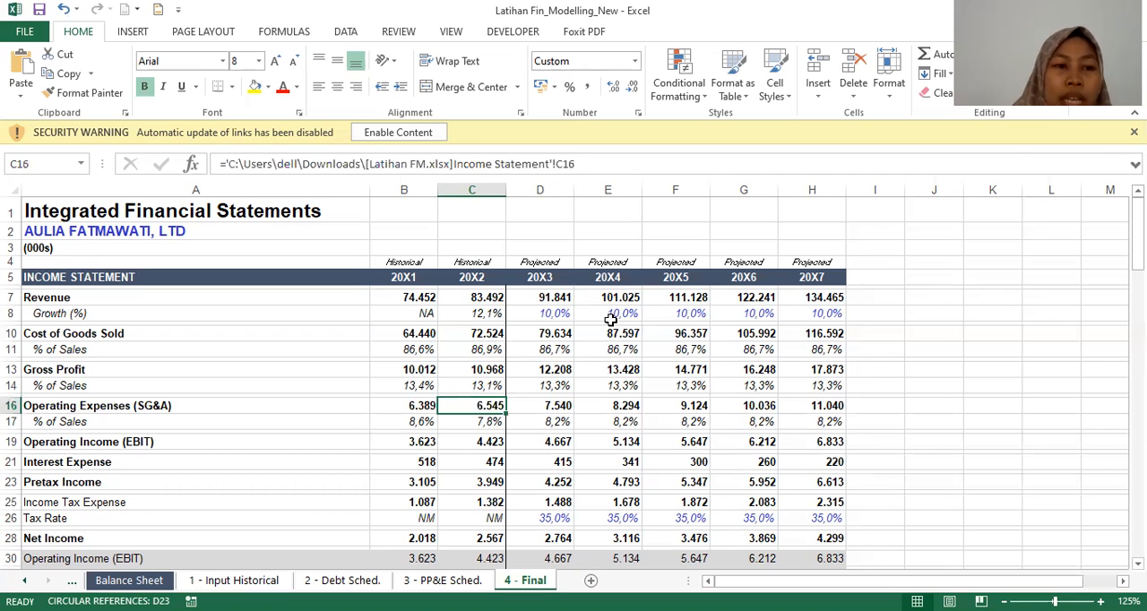
key("Left")
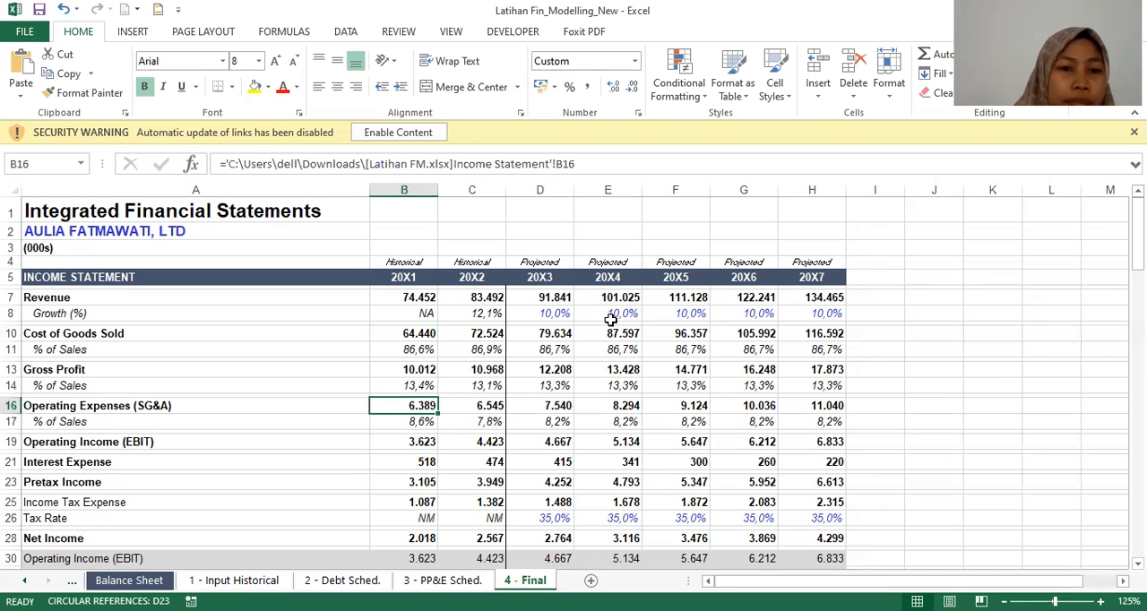
Step: Inspect the Operating Expenses % of Sales formulas for 20X1 to 20X3 and the 20X3 Operating Expenses formula
key("Down")
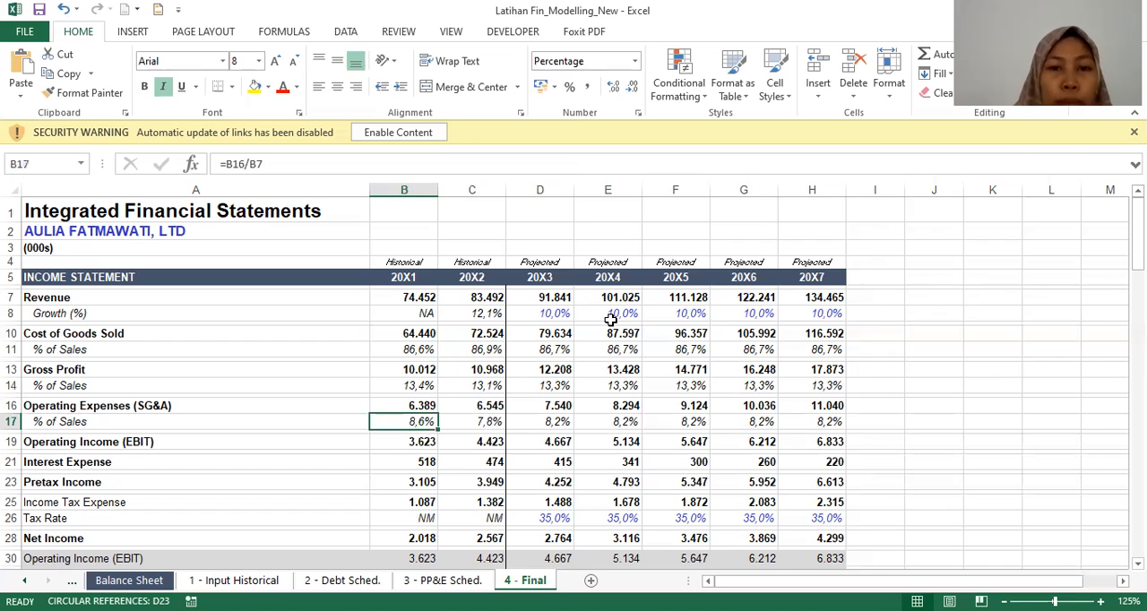
key("Right")
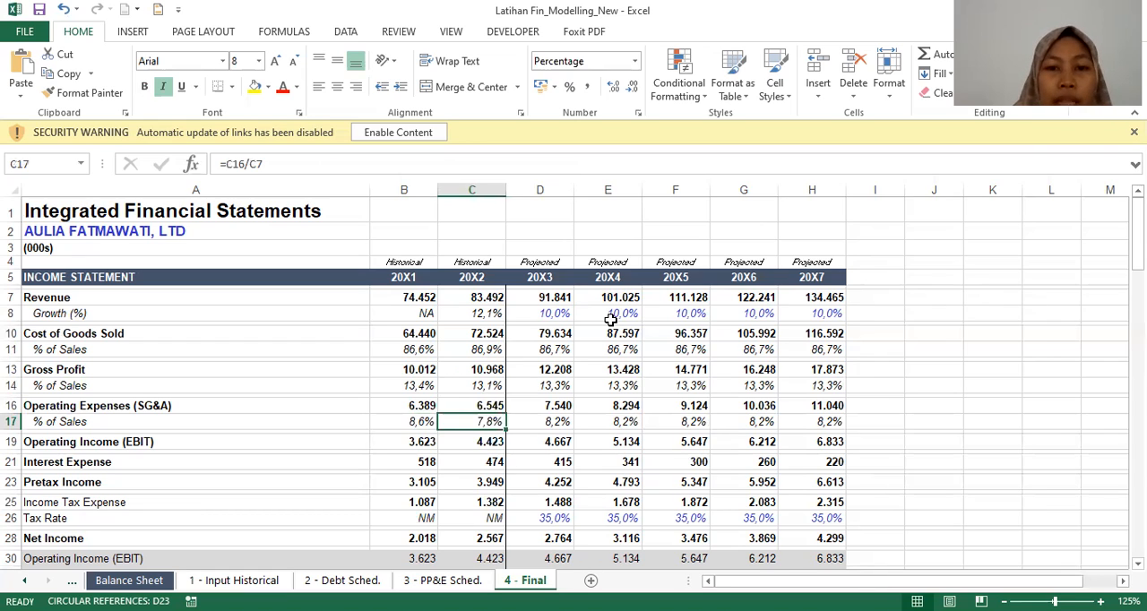
key("Right")
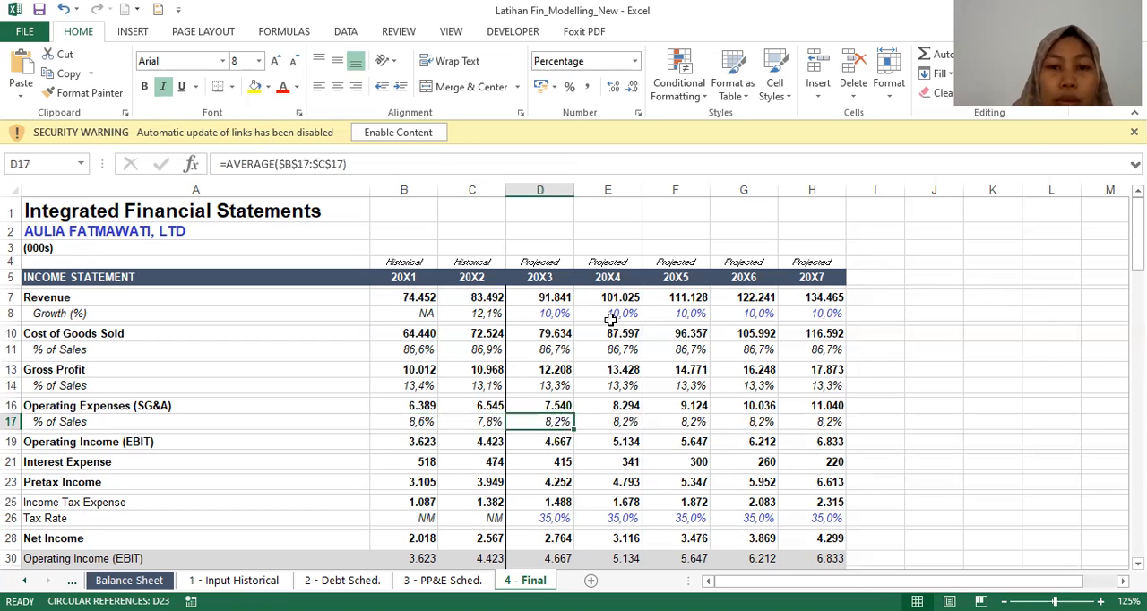
key("Up")
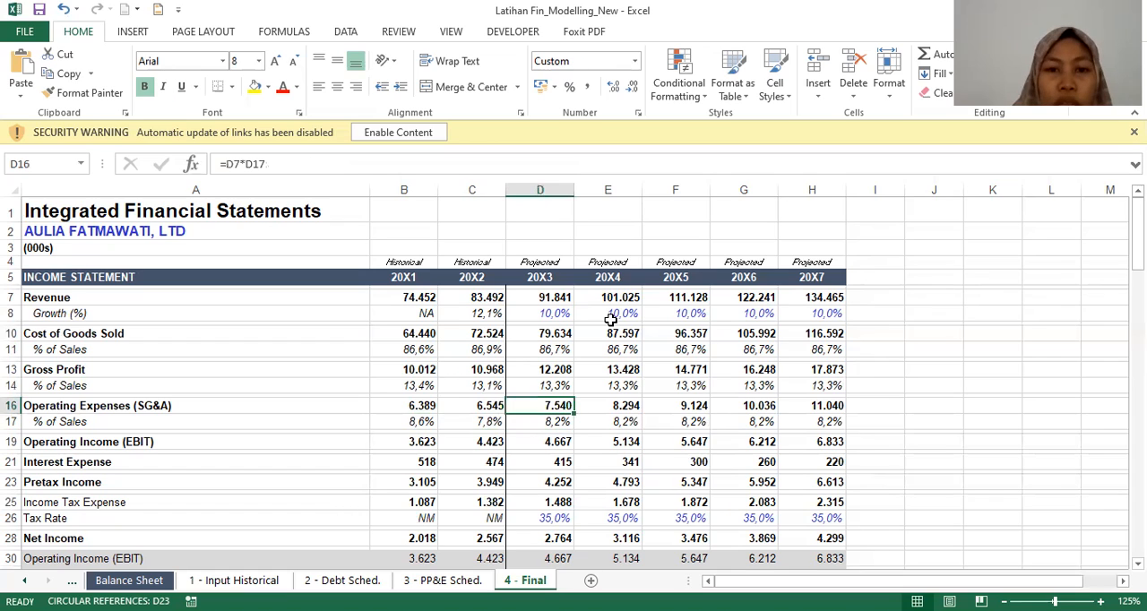
key("Down")
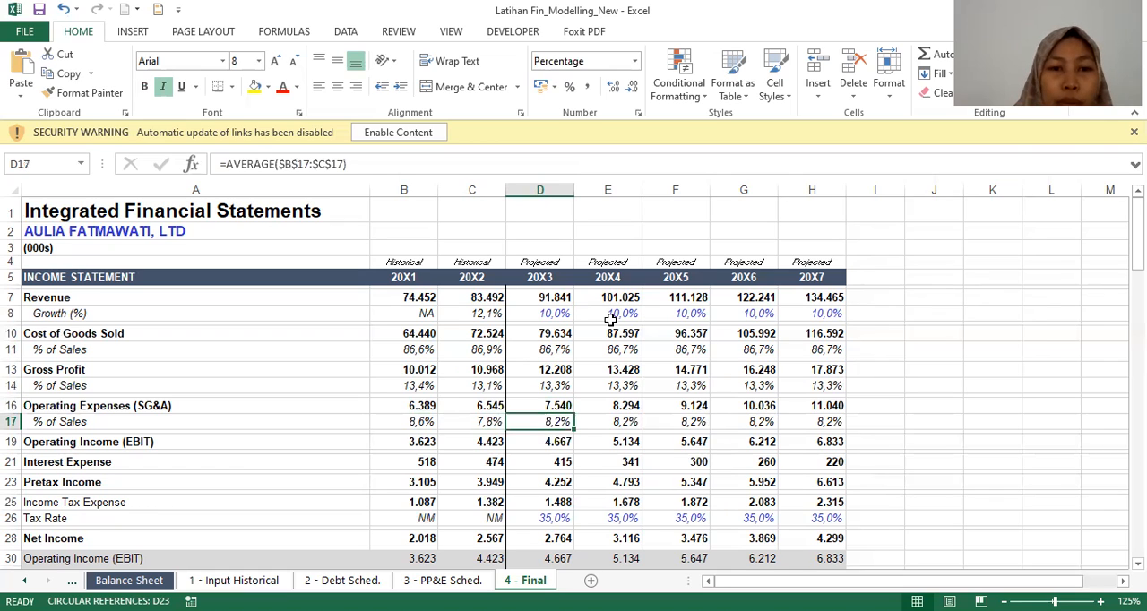
Step: Inspect the Operating Income (EBIT) formulas for 20X1, 20X2 and 20X3
key("Down")
key("Left")
key("Left")
key("Down")
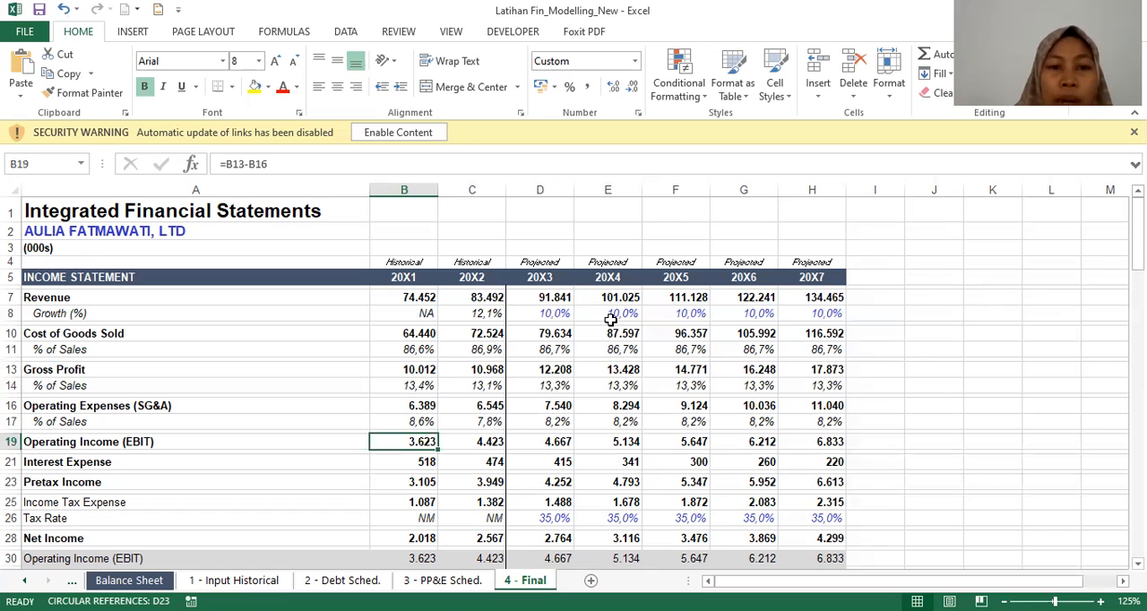
key("Right")
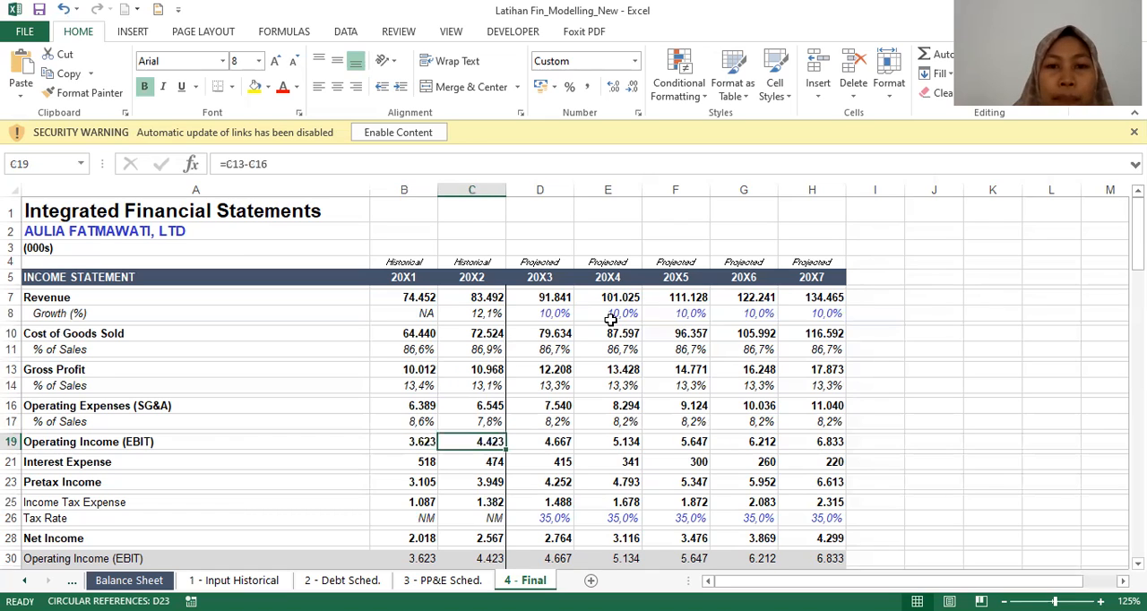
key("Right")
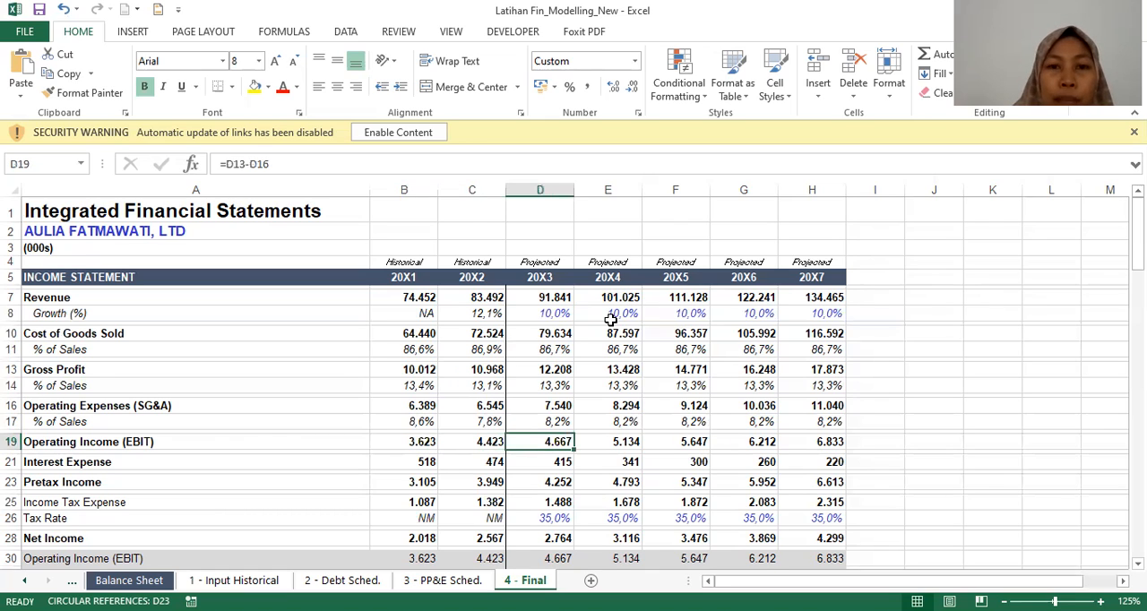
Step: Review the projected Operating Income (EBIT) formulas across 20X4 to 20X7
key("Right")
key("Right")
key("Right")
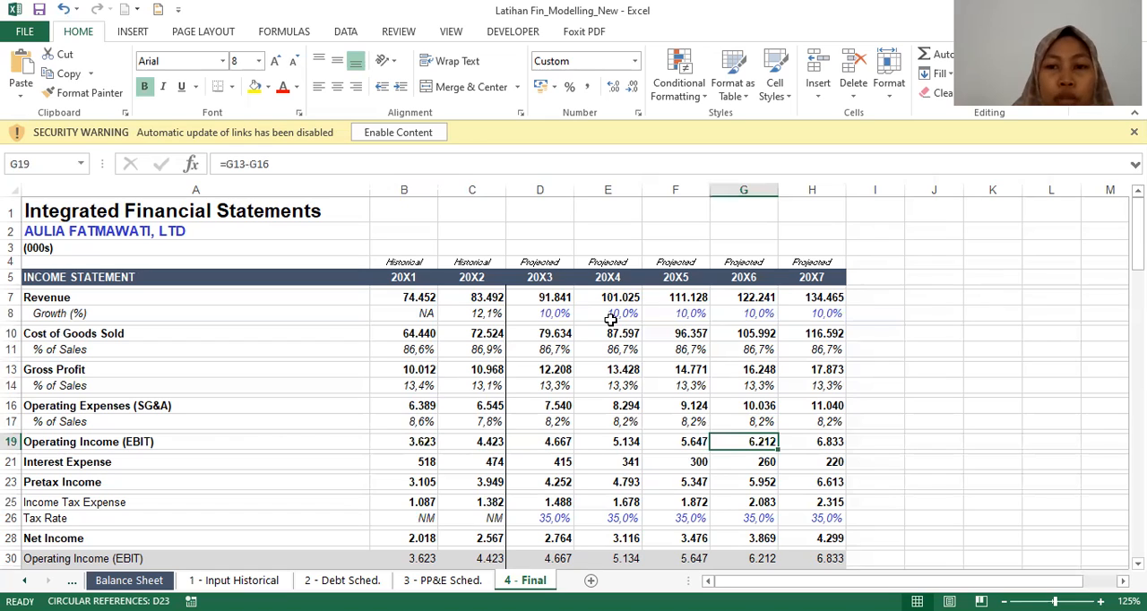
key("Right")
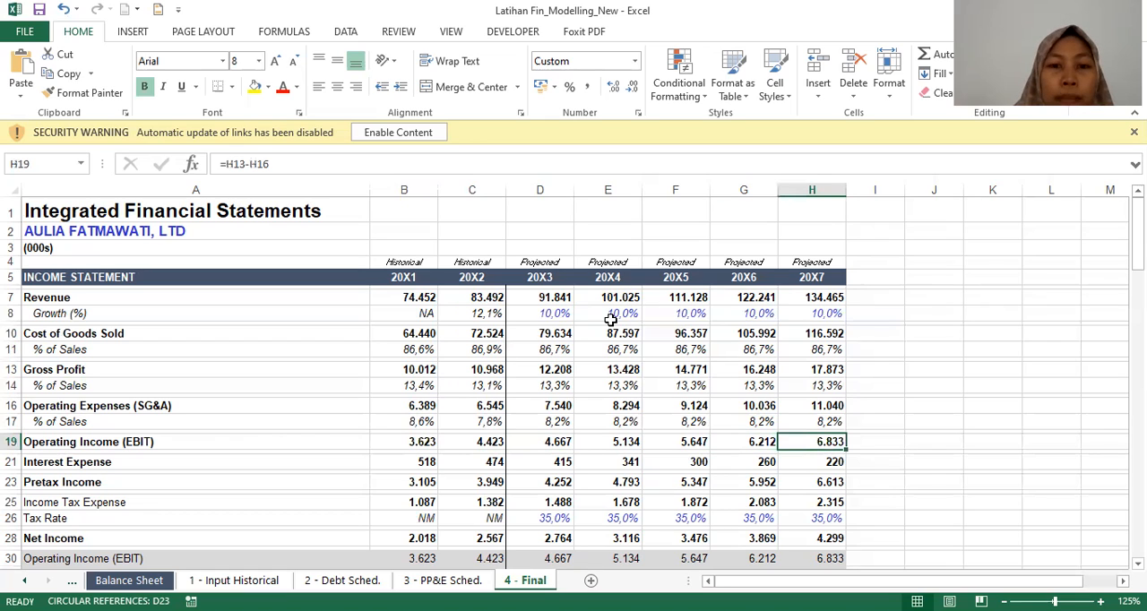
Step: Check the source workbook links behind Interest Expense for 20X1 and 20X2 and the projected Interest Expense formula for 20X3
key("Down")
key("Left")
key("Left")
key("Left")
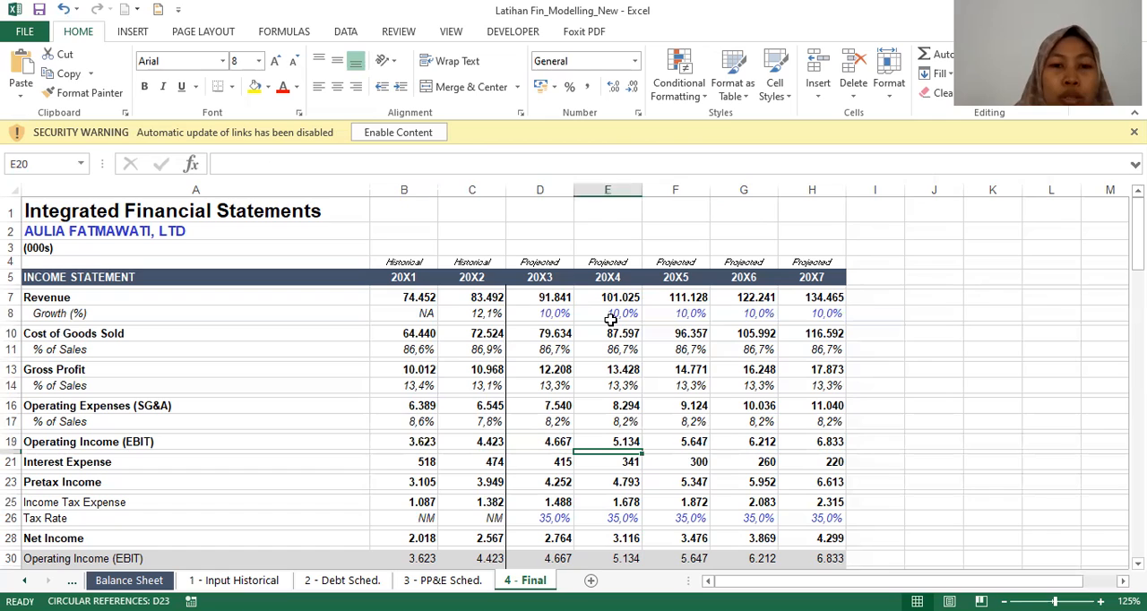
key("Down")
key("Left")
key("Left")
key("Left")
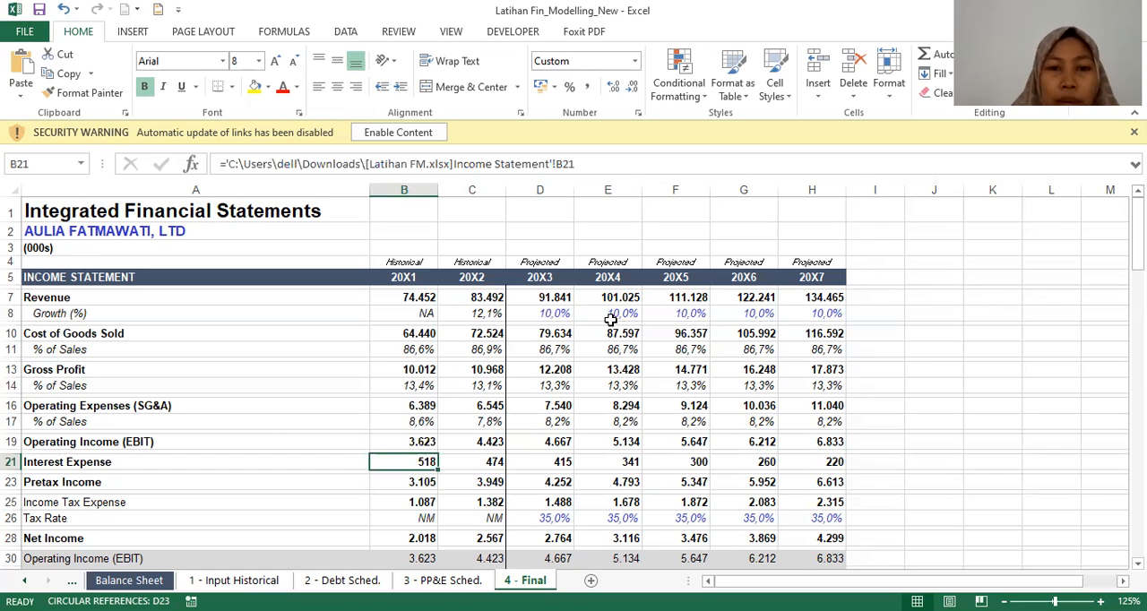
key("Right")
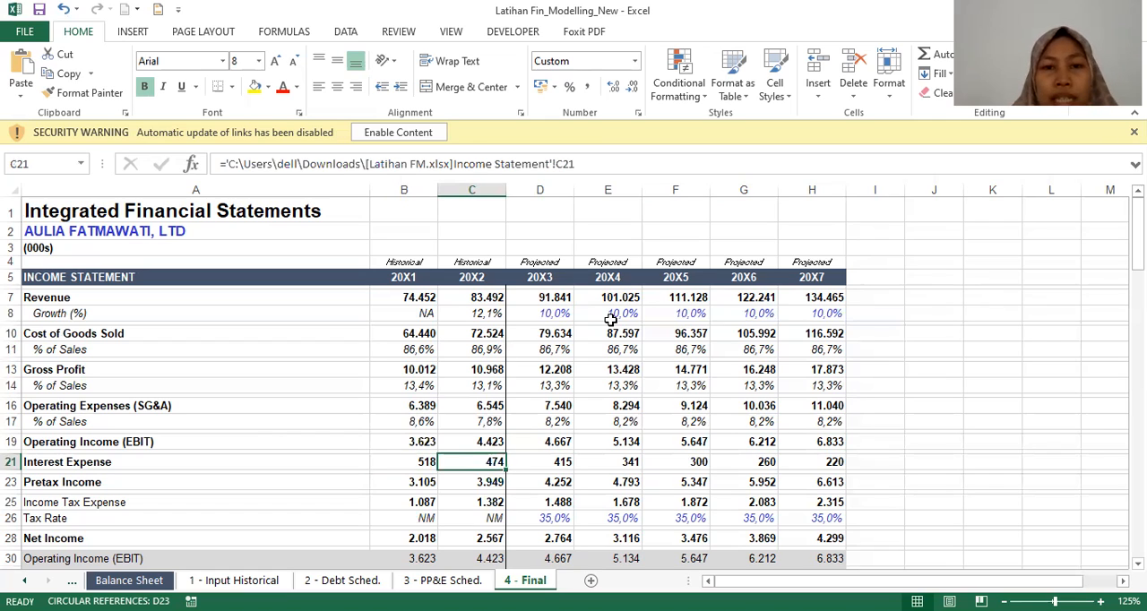
key("Right")
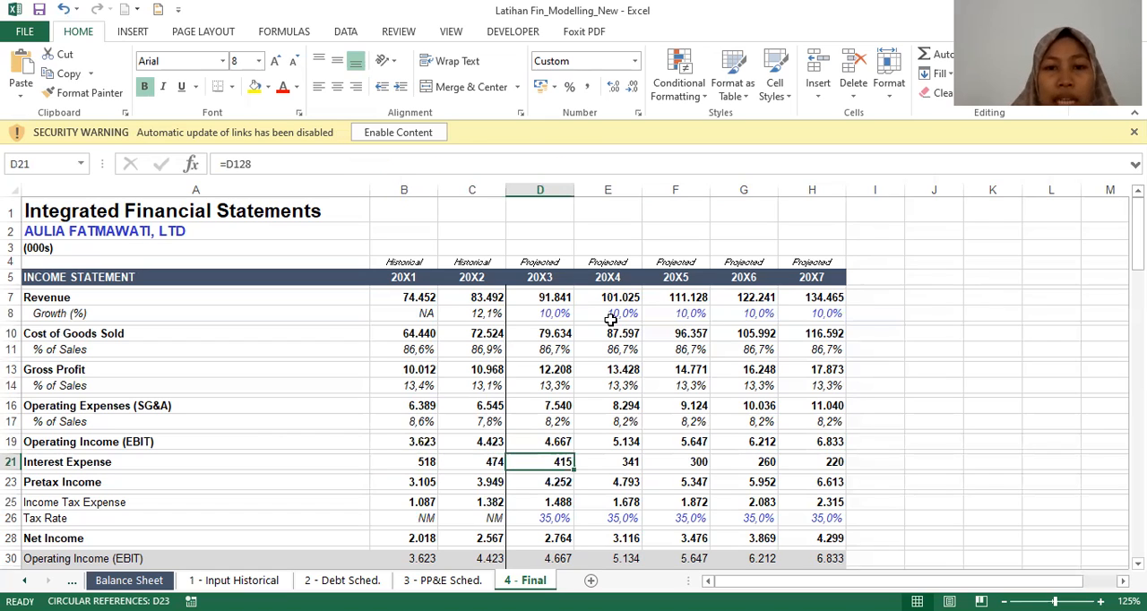
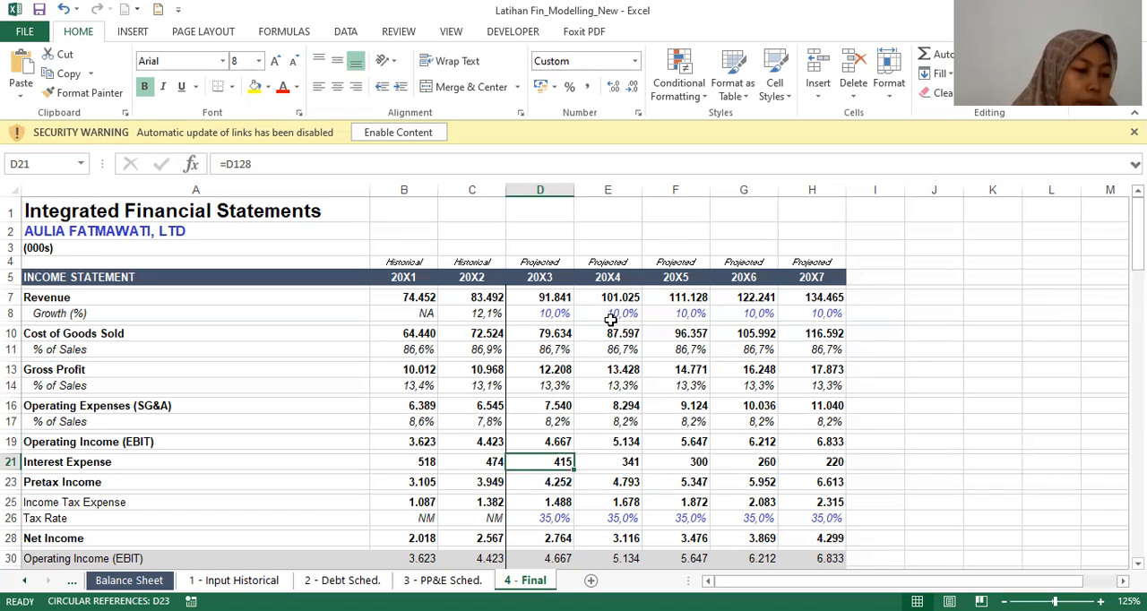
Step: Inspect the Pretax Income formulas for 20X1, 20X2 and 20X3
key("Down")
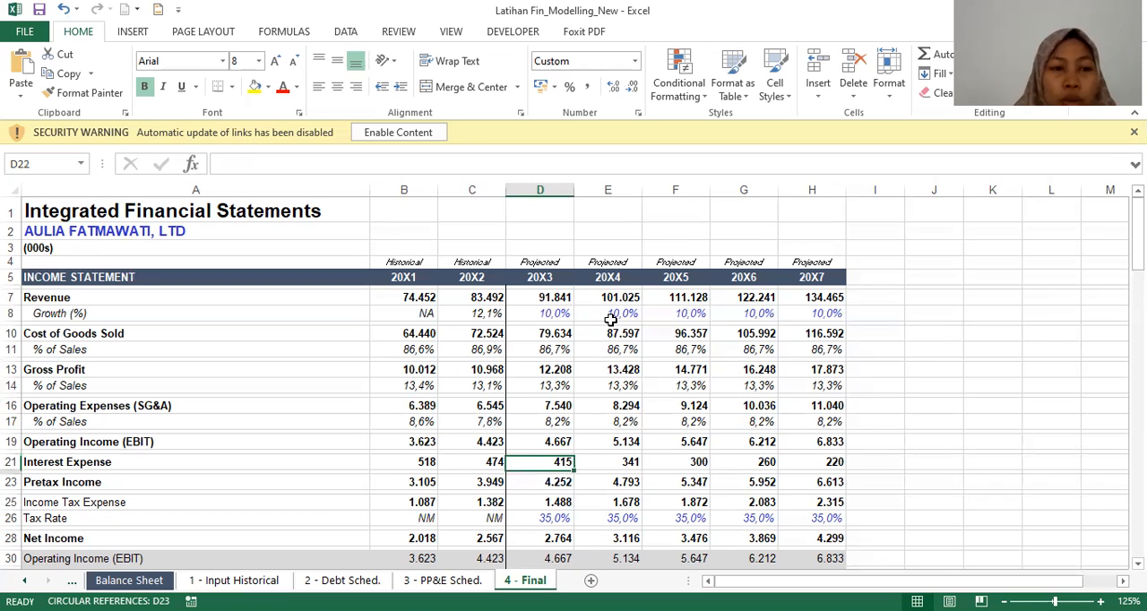
key("Left")
key("Left")
key("Down")
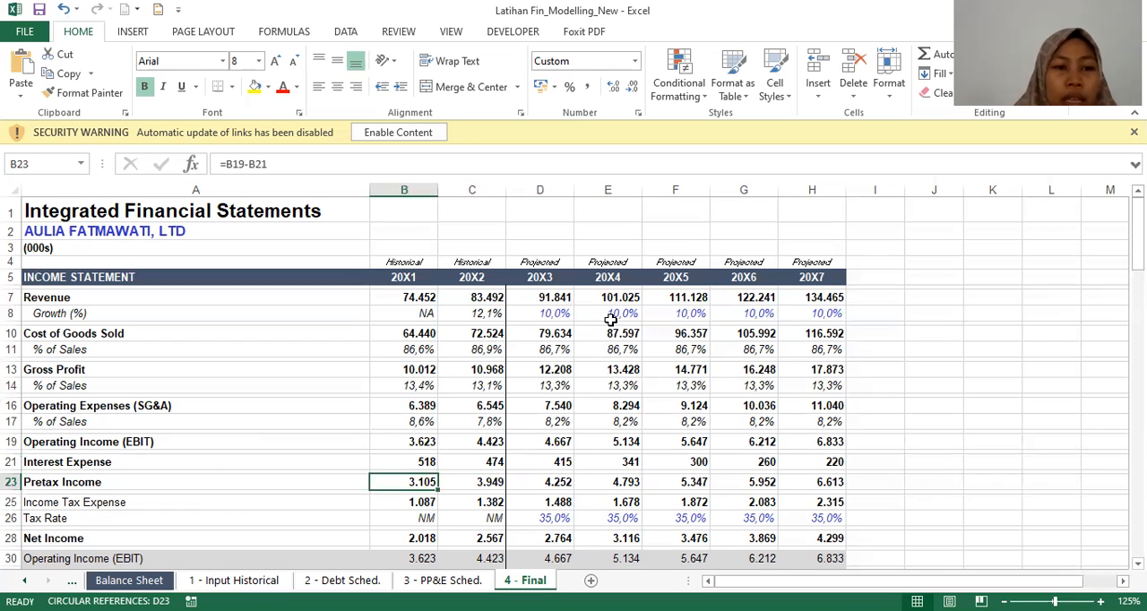
key("Left")
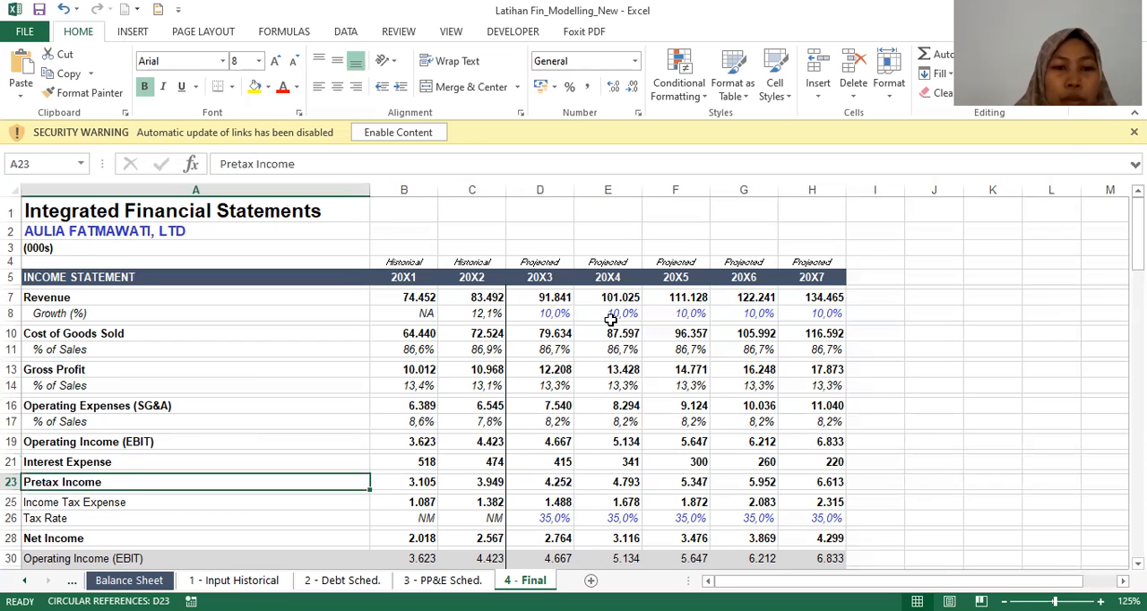
key("Right")
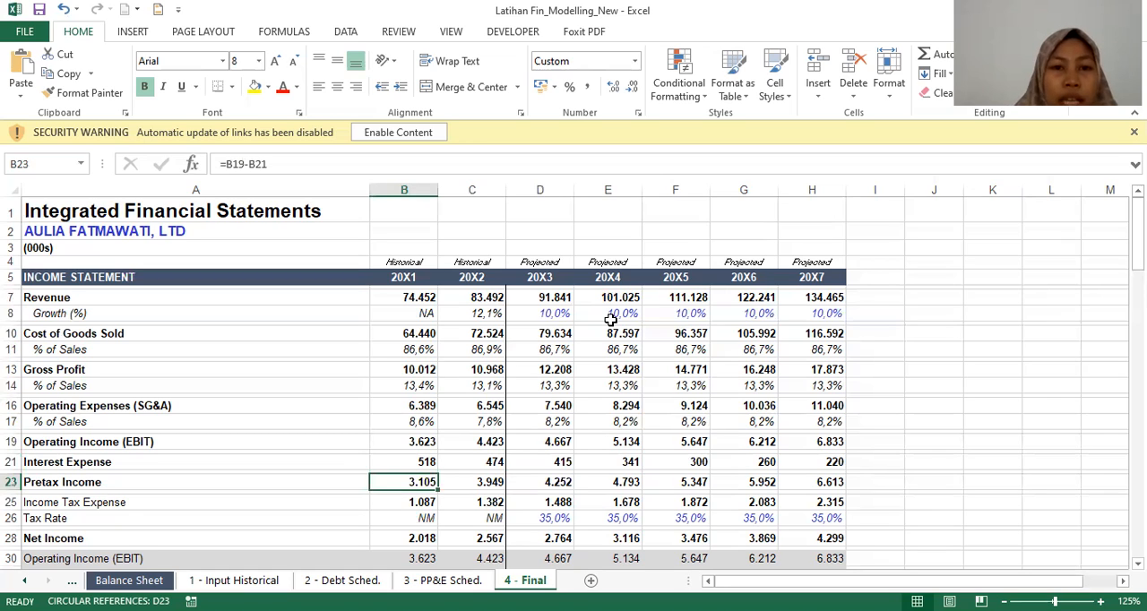
key("Right")
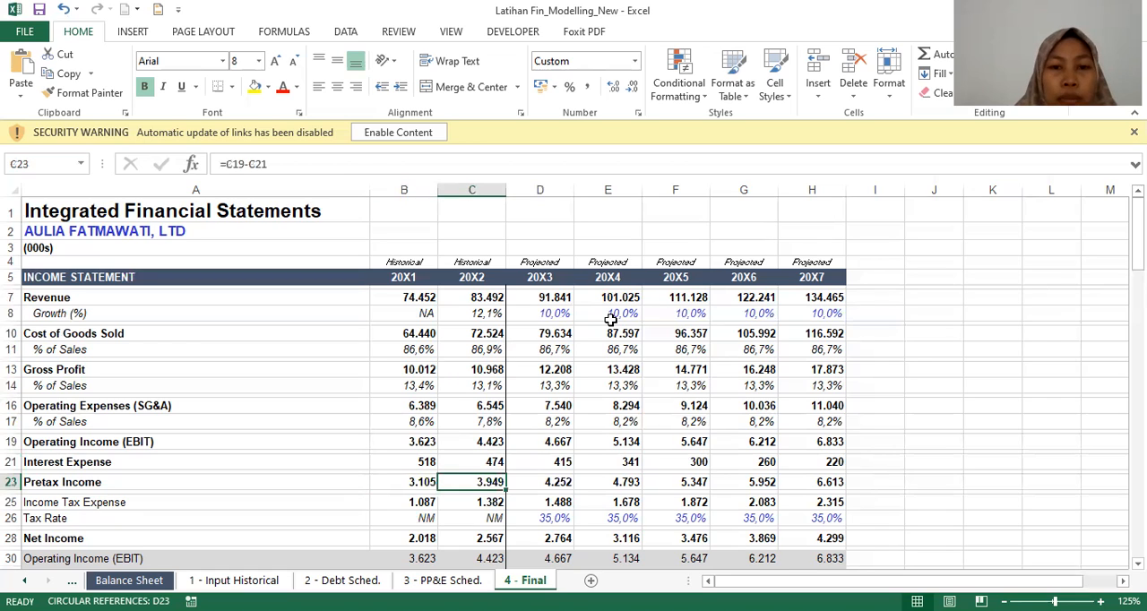
key("Right")
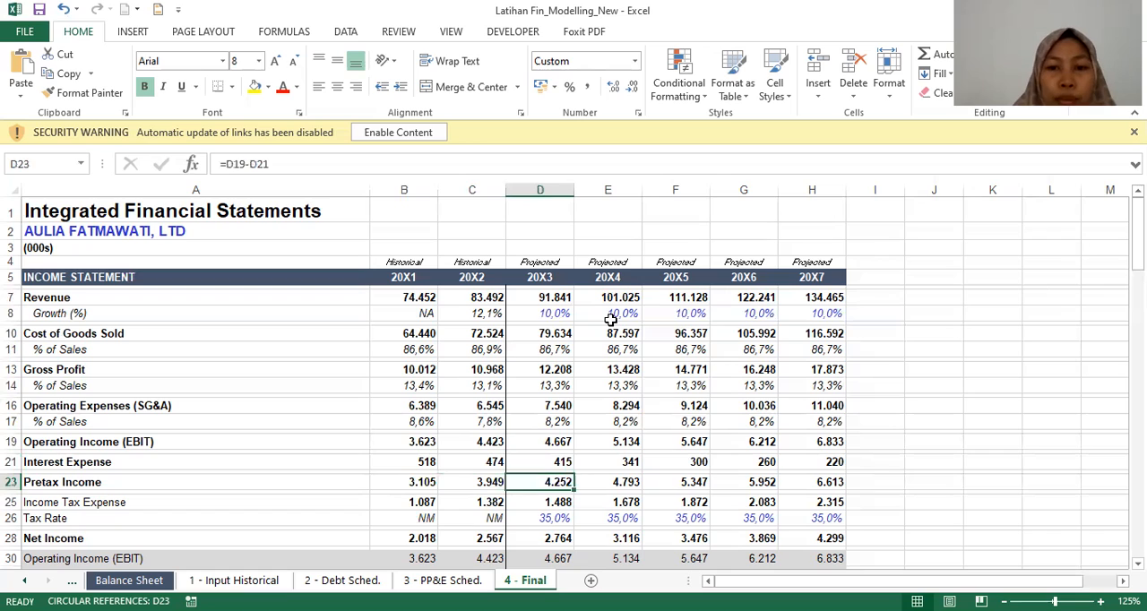
Step: Check the source workbook link behind 20X1 Income Tax Expense, the 20X3 Income Tax Expense formula and the 20X3 Tax Rate input
key("Left")
key("Down")
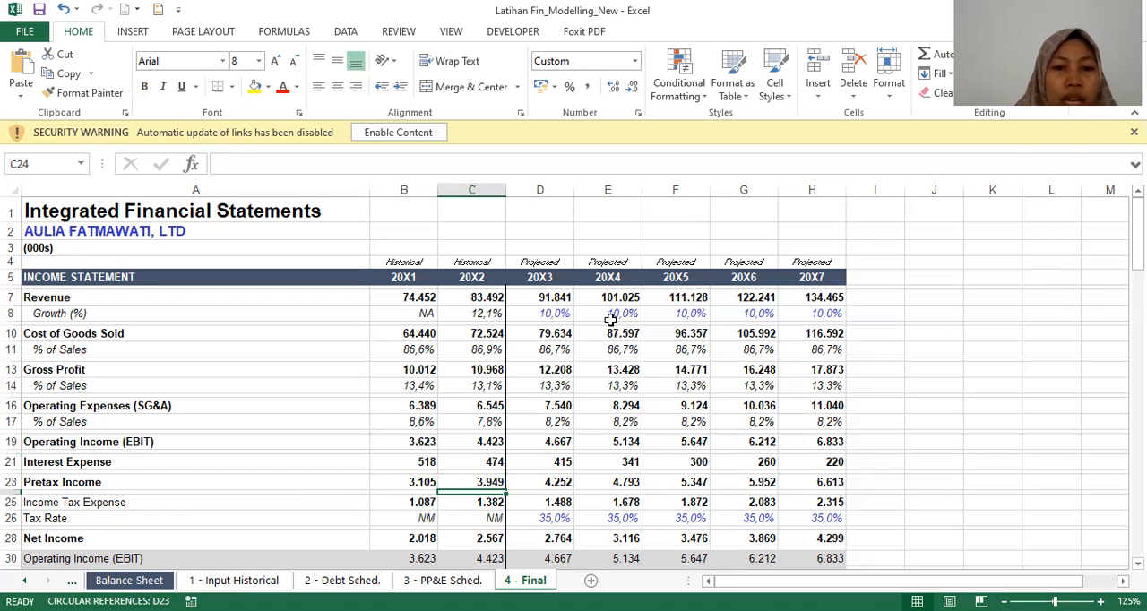
key("Down")
key("Left")
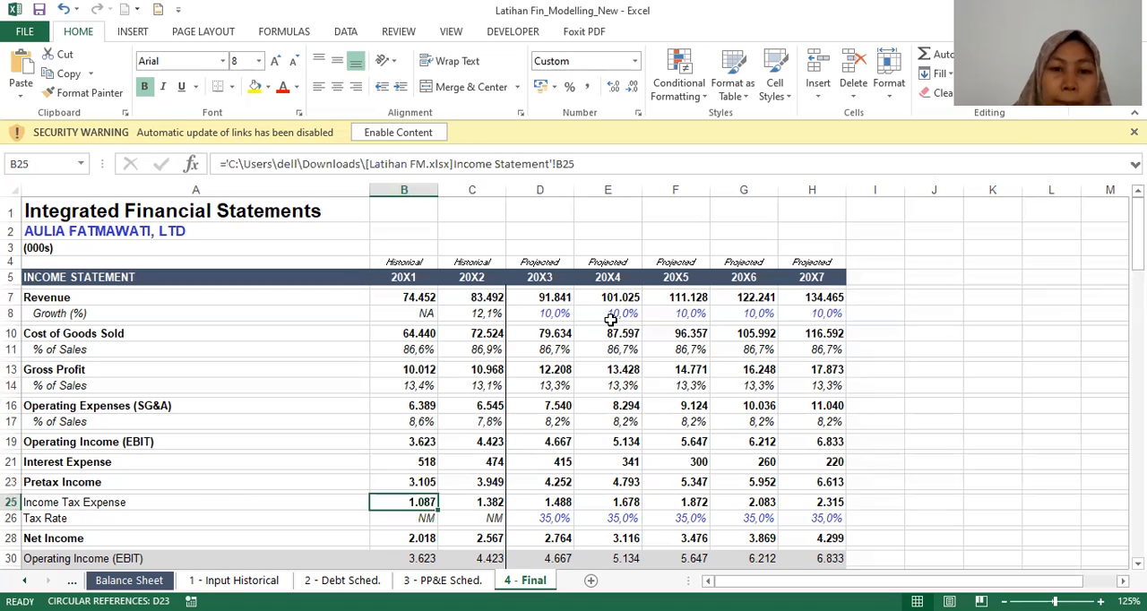
key("Right")
key("Right")
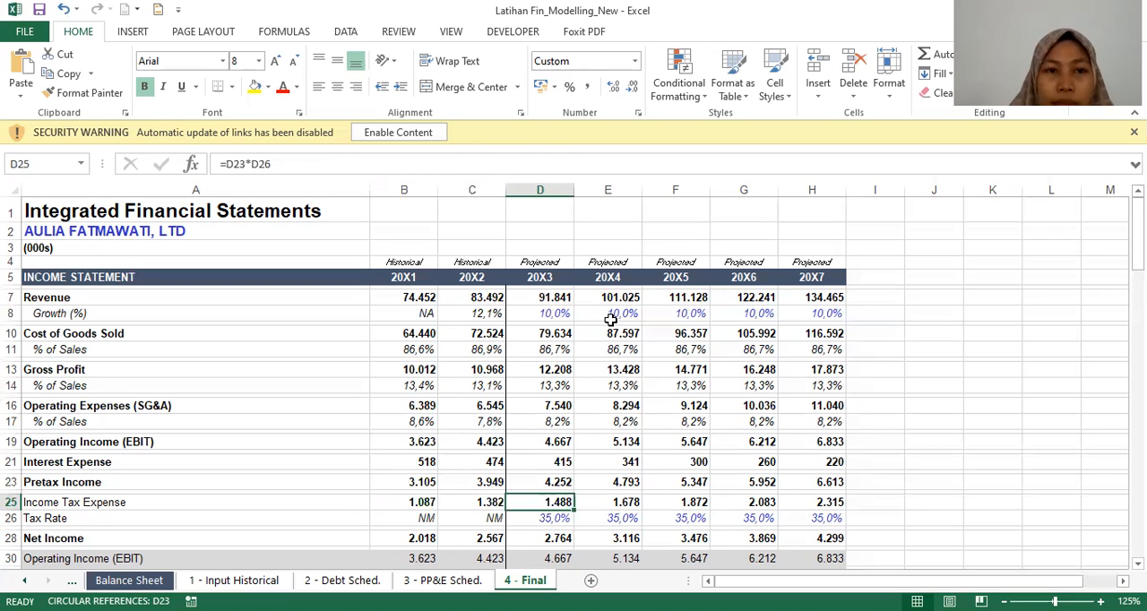
key("Left")
key("Right")
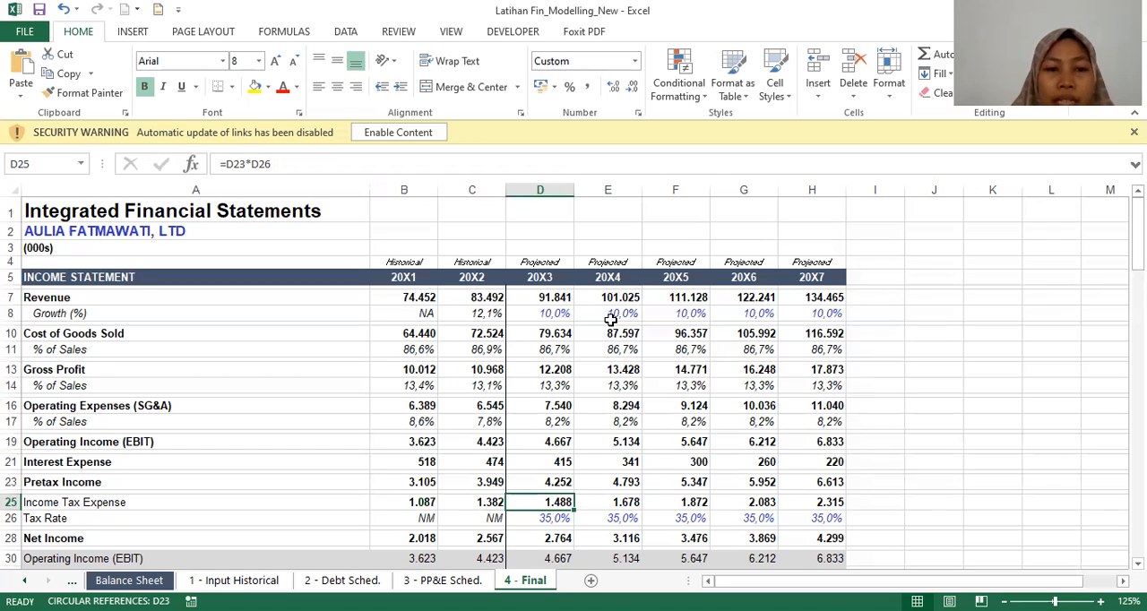
key("Down")
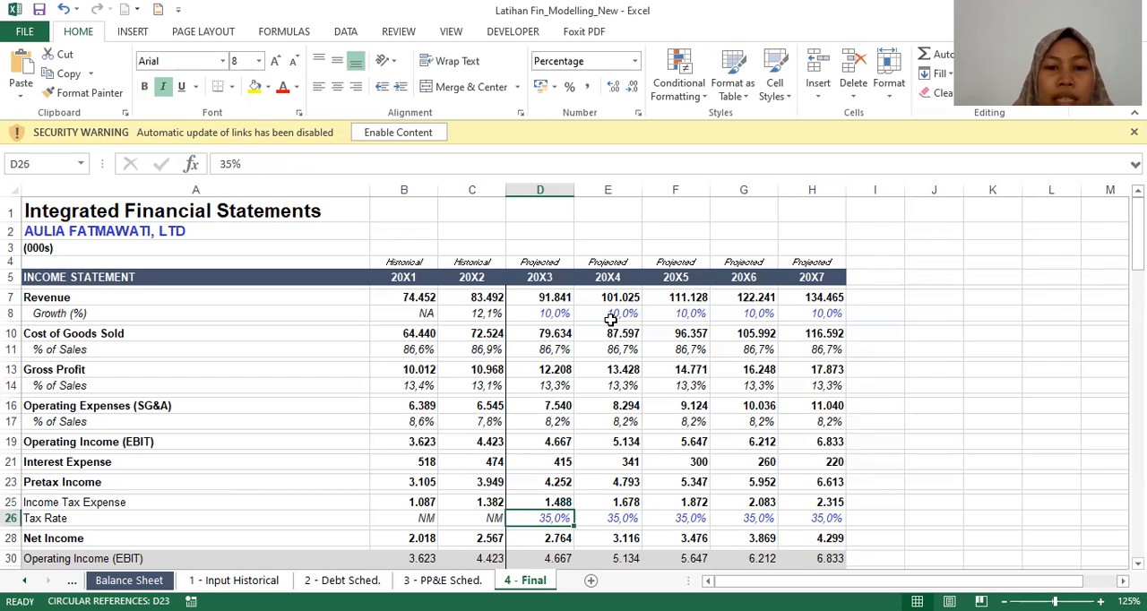
Step: Inspect the Net Income formulas across 20X1 to 20X3
key("Down")
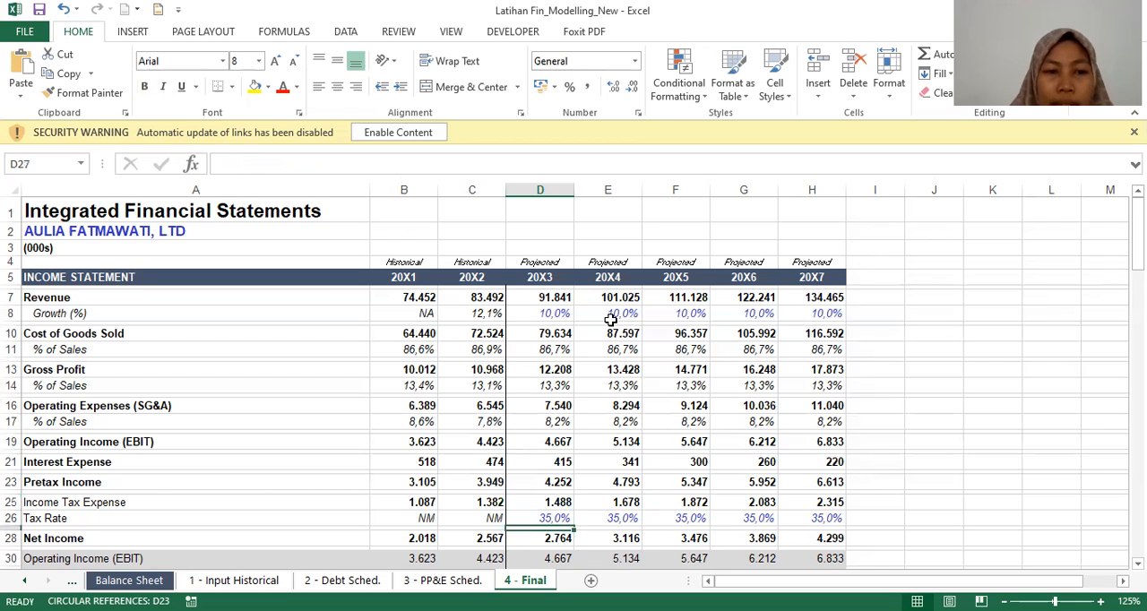
key("Down")
key("Down")
key("Down")
key("Down")
key("Up")
key("Up")
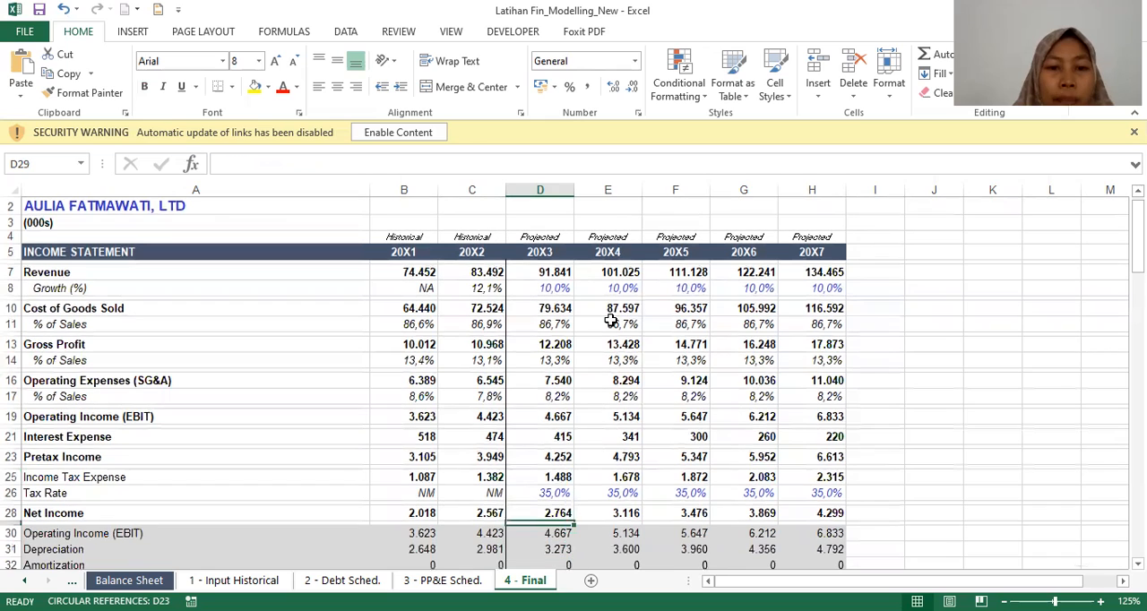
key("Left")
key("Up")
key("Up")
key("Down")
key("Left")
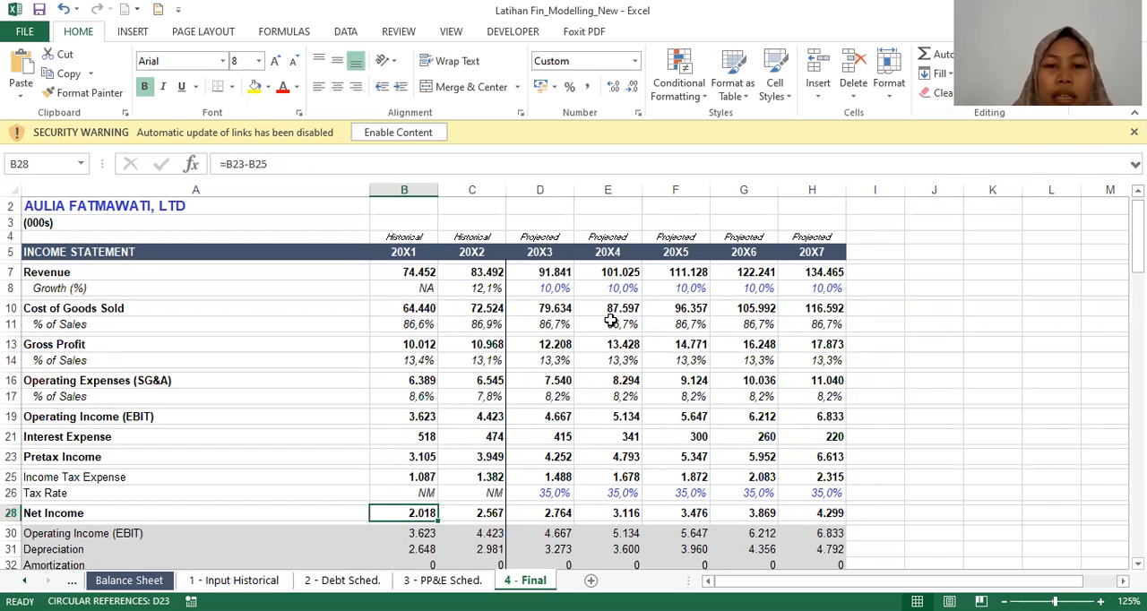
key("Right")
key("Right")
Step: Check the source workbook links behind Depreciation for 20X1 and 20X2 and the projected Depreciation formula for 20X3
key("Down")
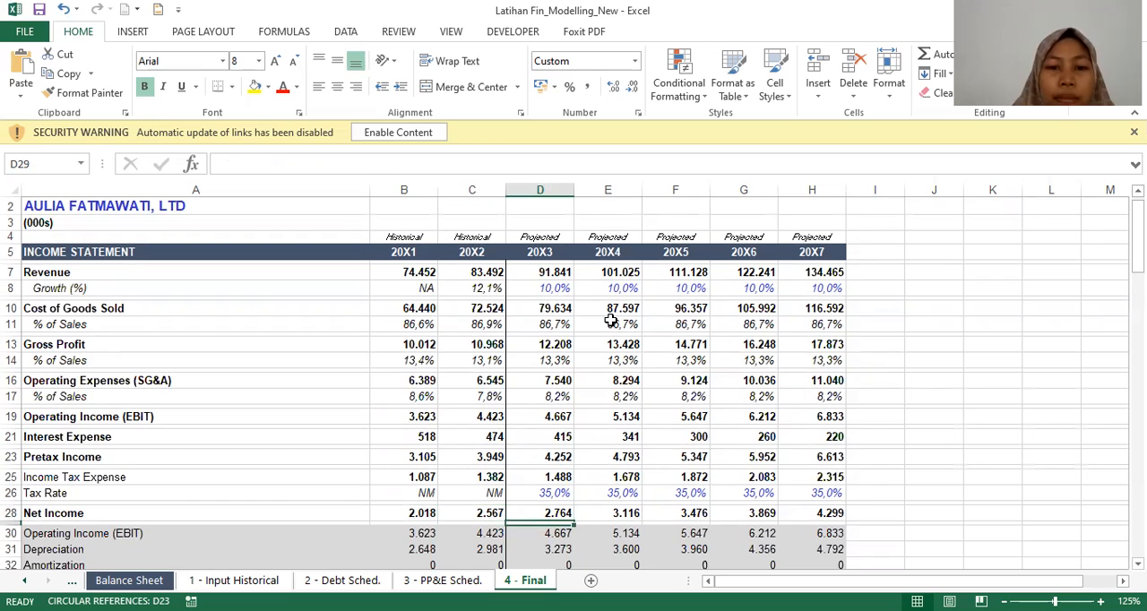
key("Down")
key("Down")
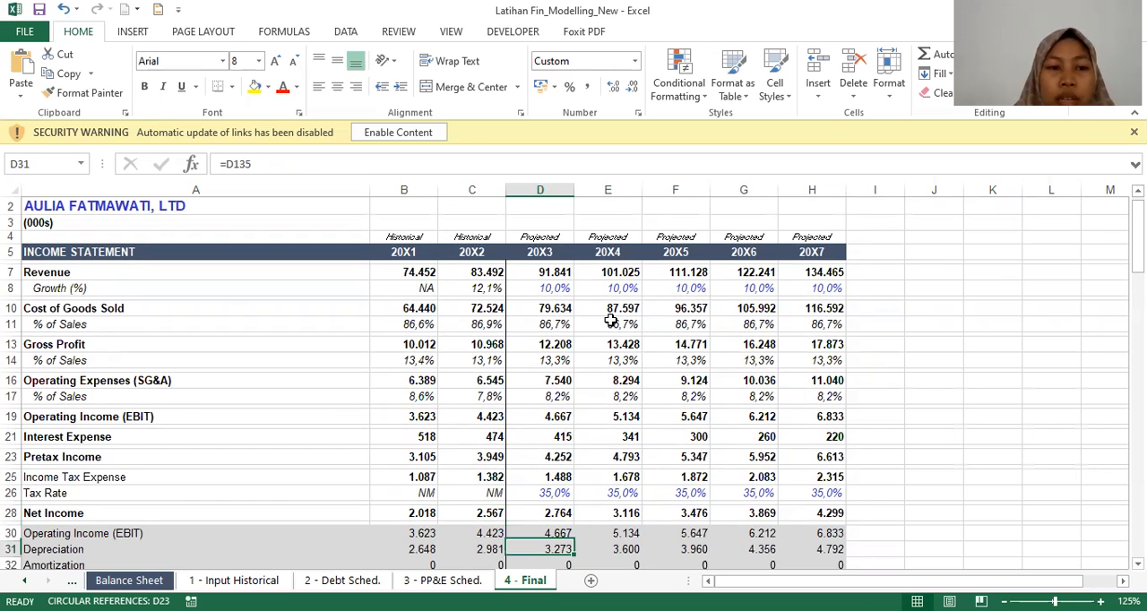
key("Down")
key("Down")
key("Down")
key("Up")
key("Up")
key("Up")
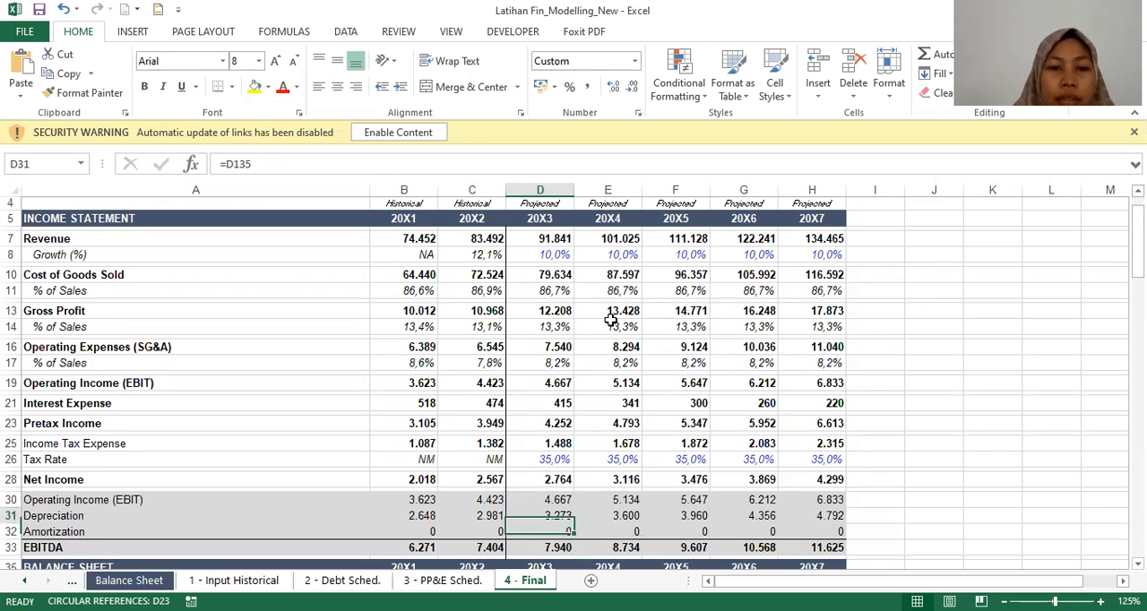
key("Left")
key("Left")
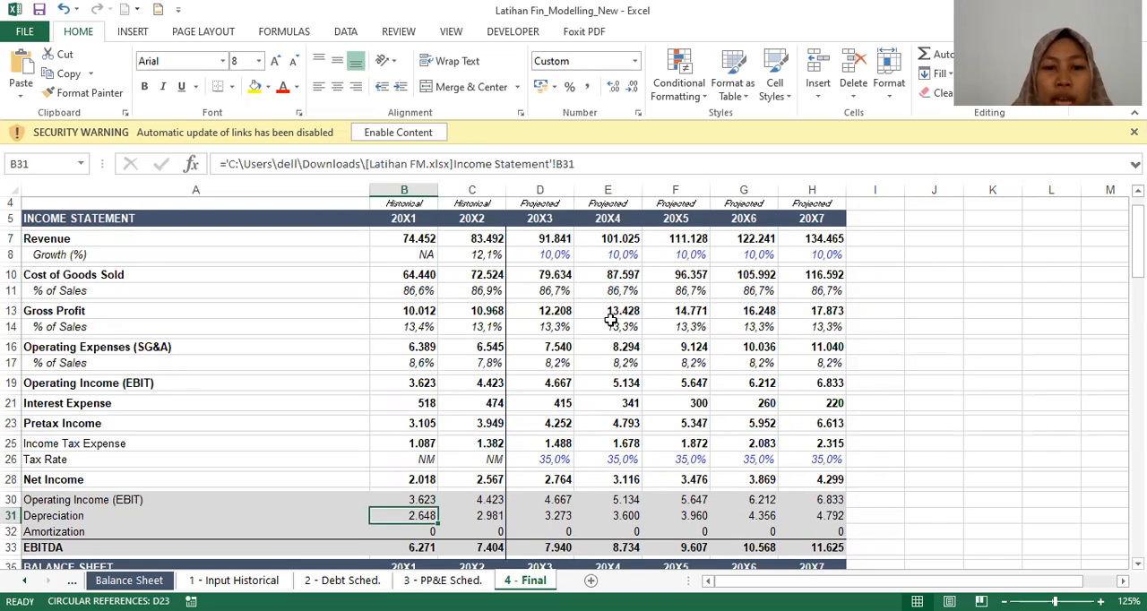
key("Right")
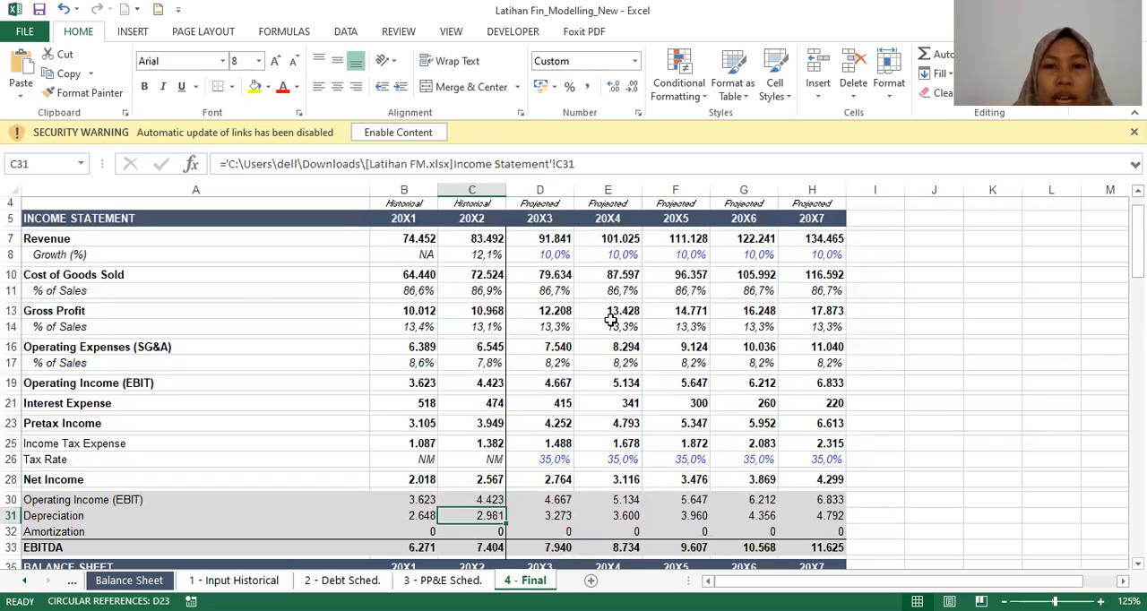
key("Right")
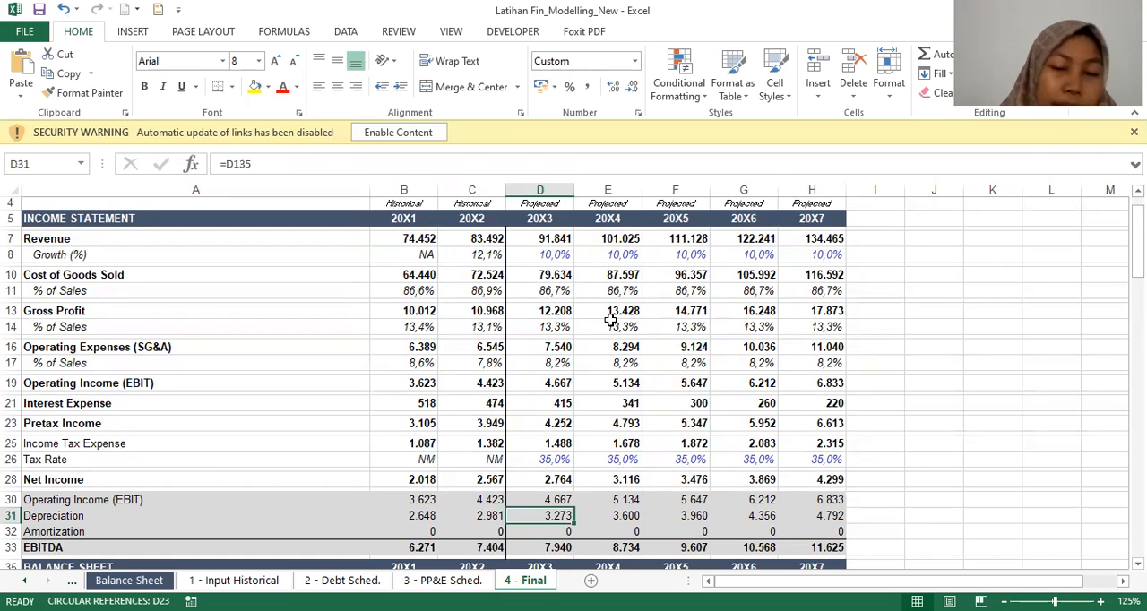
Step: Inspect the EBITDA formulas for 20X3, 20X2 and 20X1
key("Down")
key("Down")
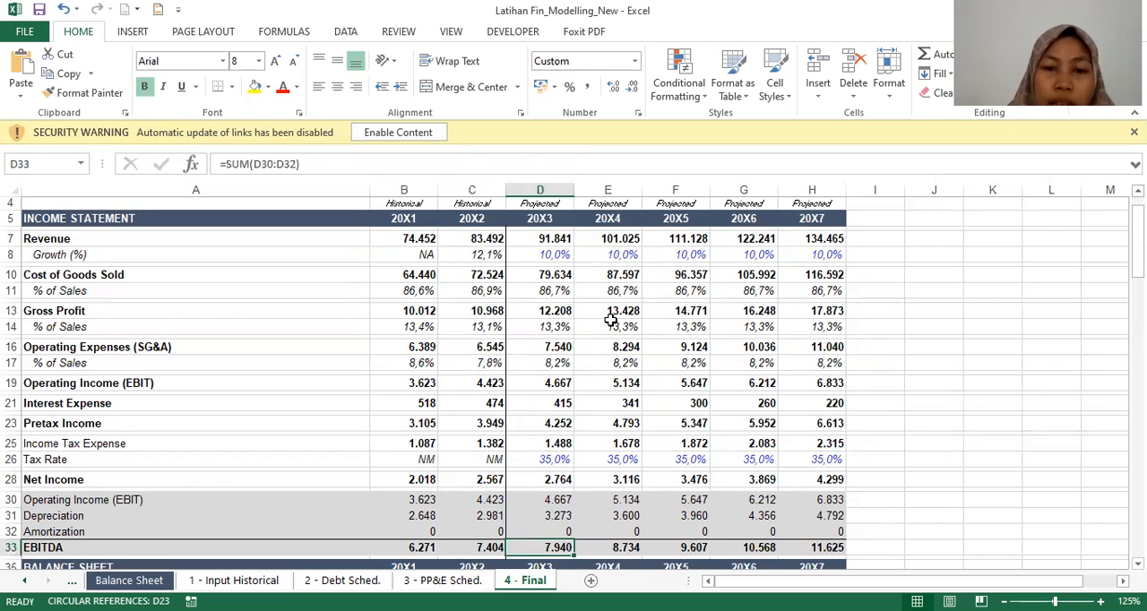
key("Down")
key("Down")
key("Up")
key("Up")
key("Up")
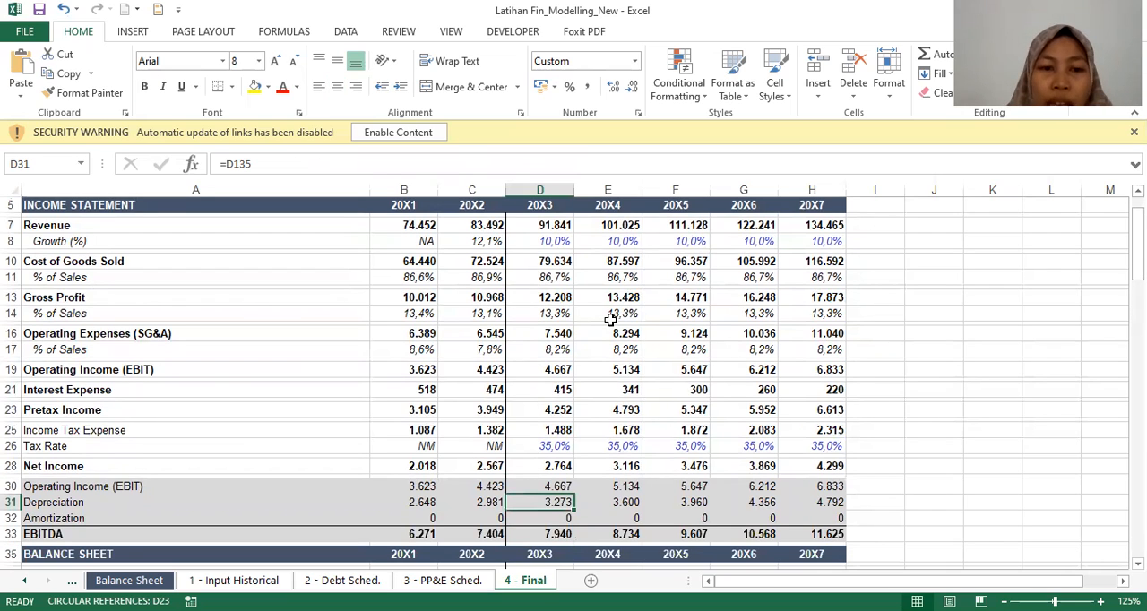
key("Down")
key("Down")
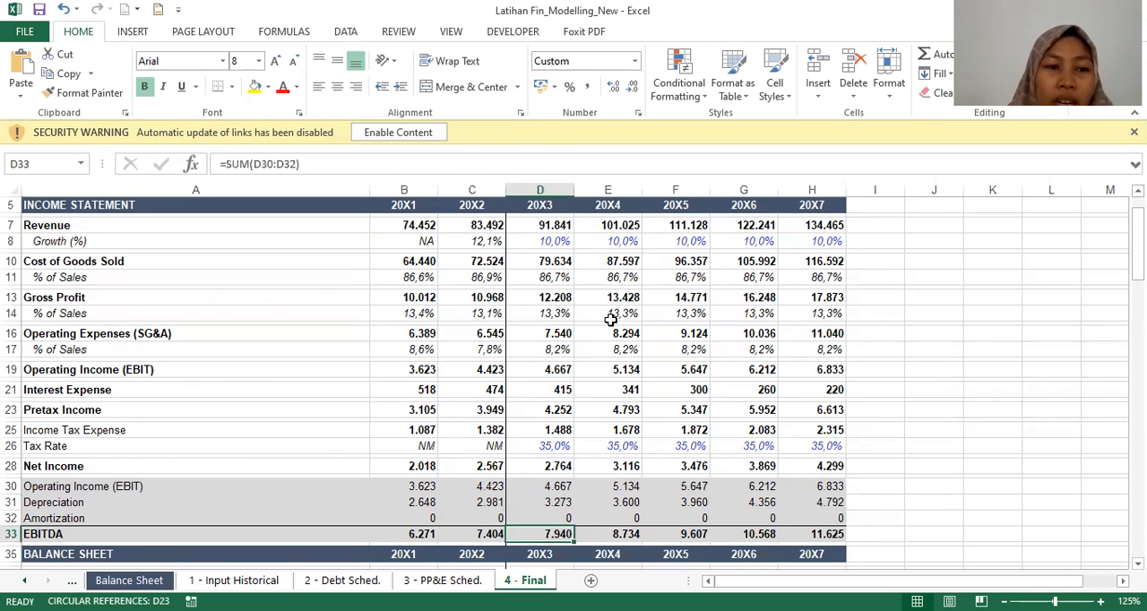
key("Left")
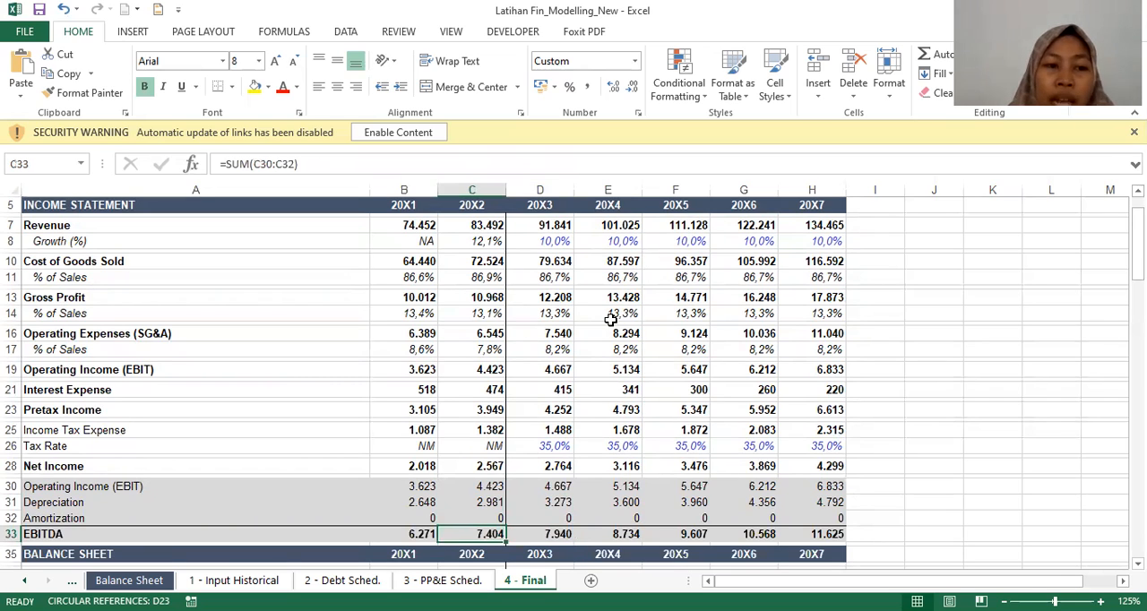
key("Left")
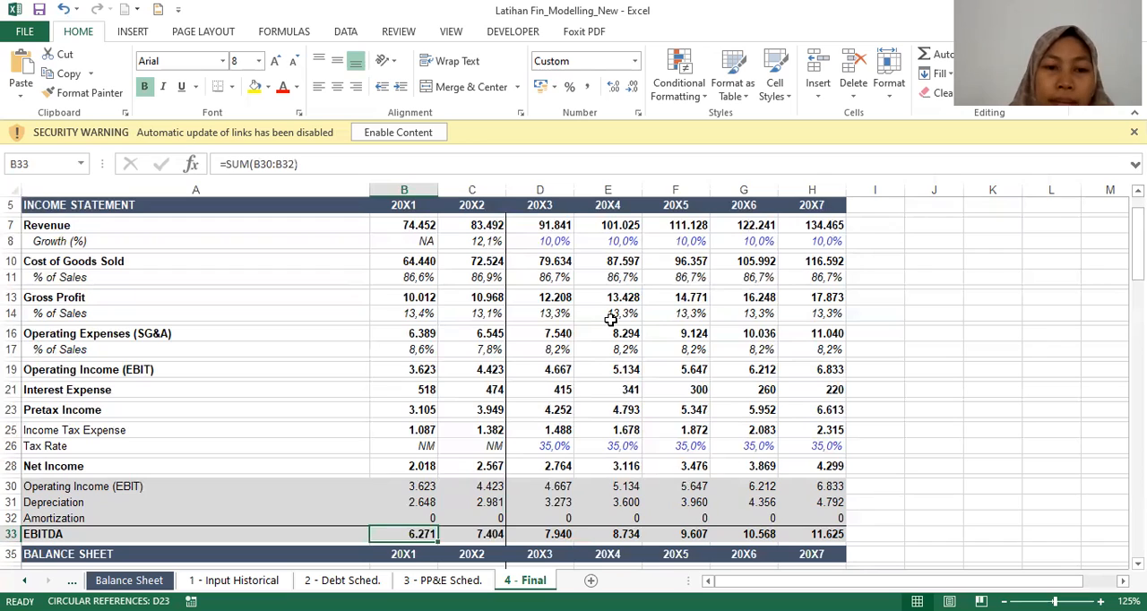
Step: Check the source workbook links behind Amortization for 20X1 and 20X2
key("Down")
key("Up")
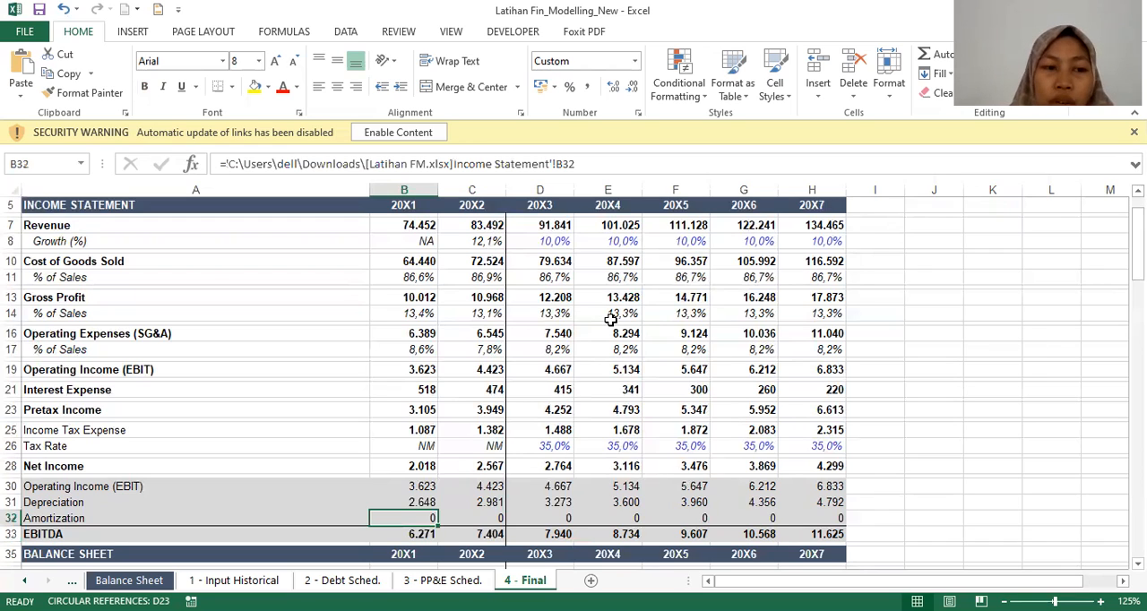
key("Right")
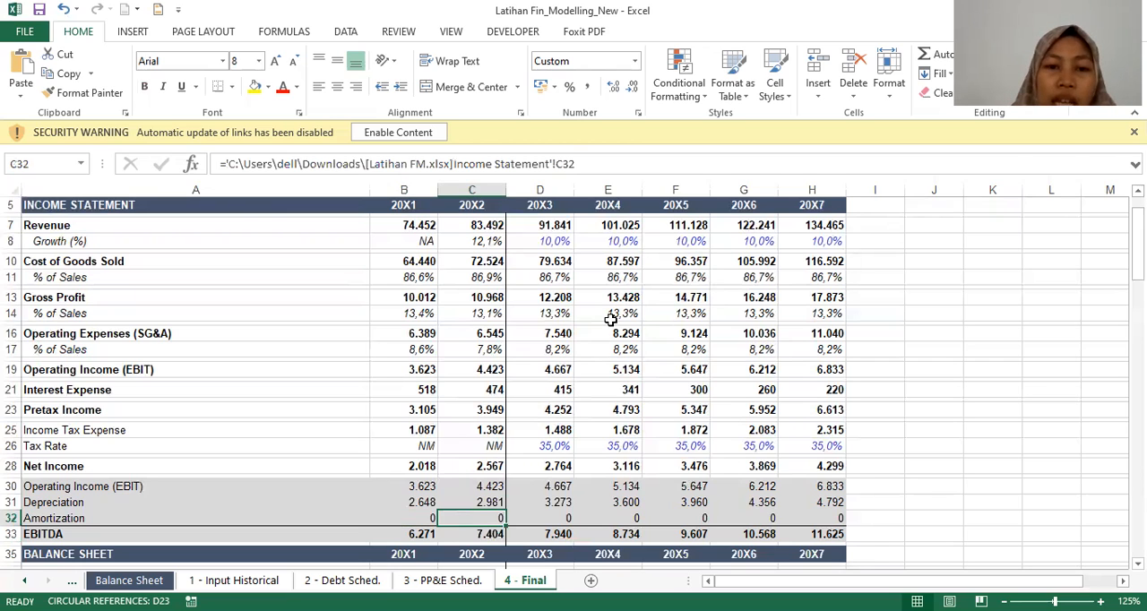
key("Left")
Step: Look over the Balance Sheet section below EBITDA, from Current Assets down to the liabilities
key("Down")
key("Down")
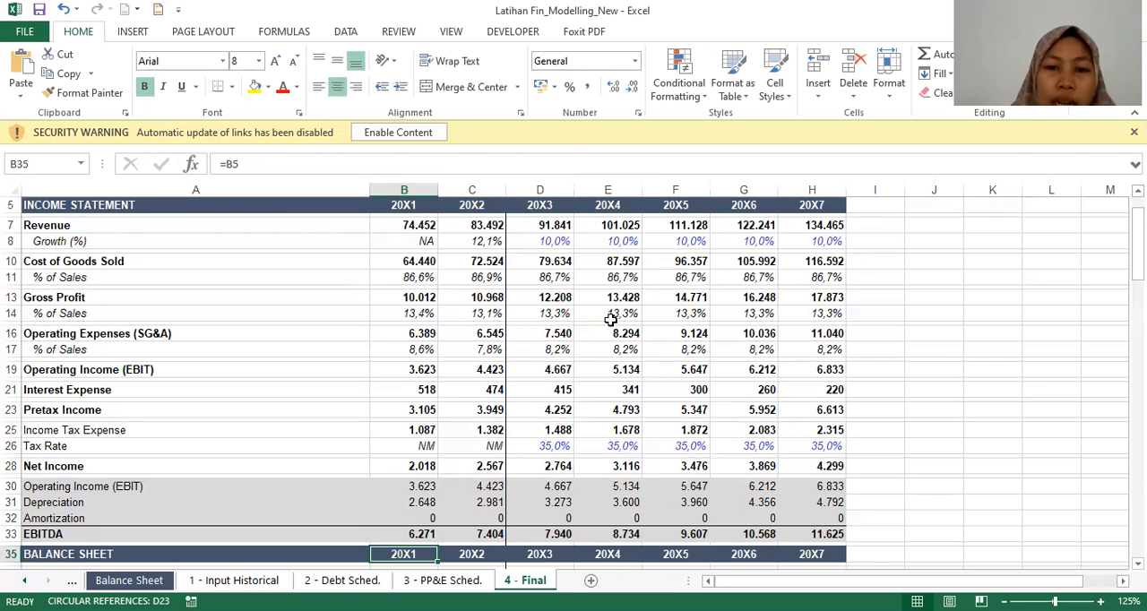
key("Down")
key("Down")
key("Down")
key("Down")
key("Down")
key("Down")
key("Down")
key("Down")
key("Down")
key("Down")
key("Down")
key("Down")
key("Down")
key("Down")
key("Down")
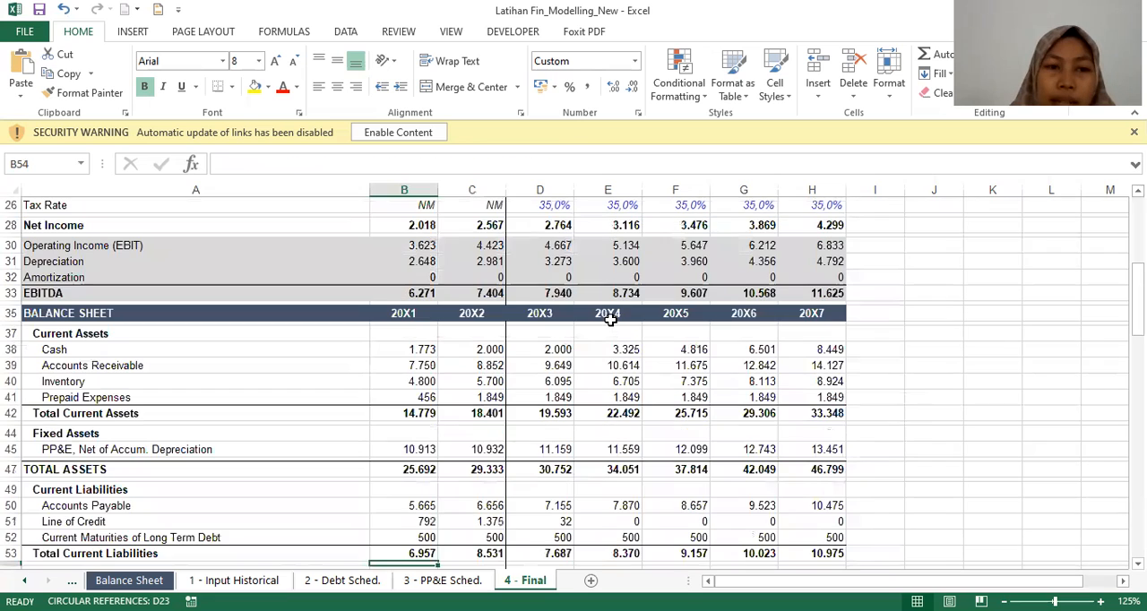
key("Down")
key("Down")
key("Down")
key("Up")
key("Up")
key("Up")
key("Up")
key("Up")
key("Up")
key("Up")
key("Up")
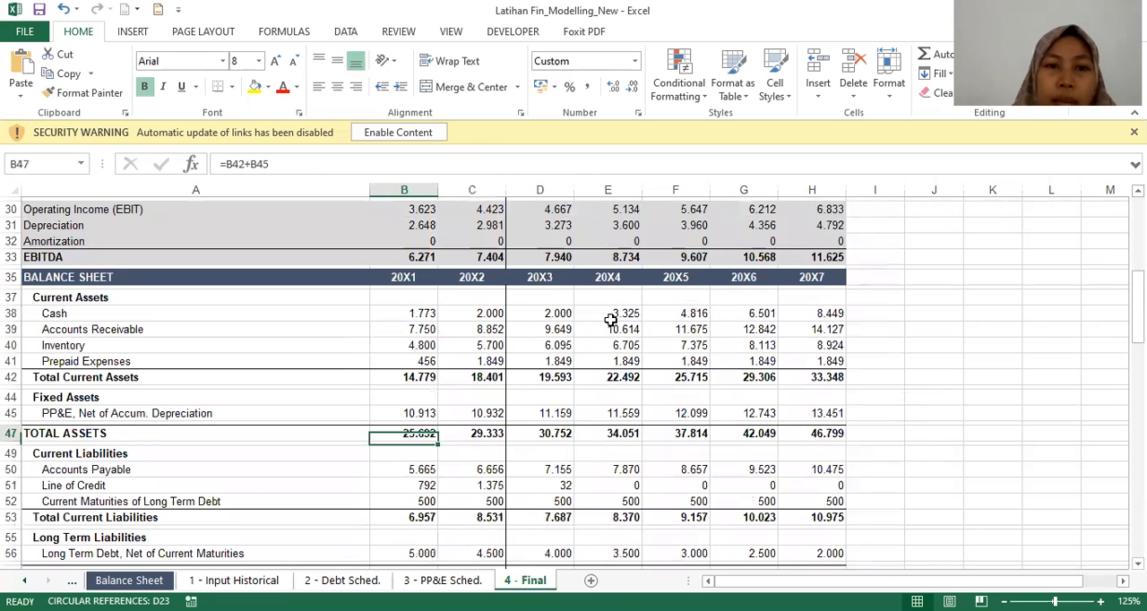
Step: Check the Cash source links for 20X1 and 20X2, and the 20X3 formulas for Cash and Accounts Receivable
key("Up")
key("Up")
key("Up")
key("Up")
key("Up")
key("Up")
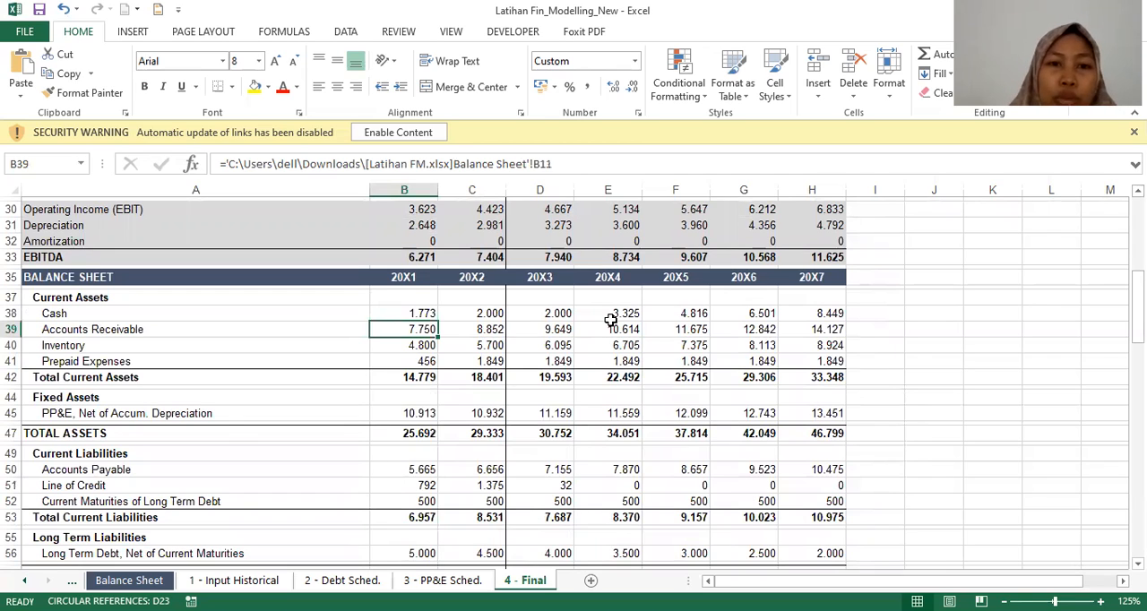
key("Up")
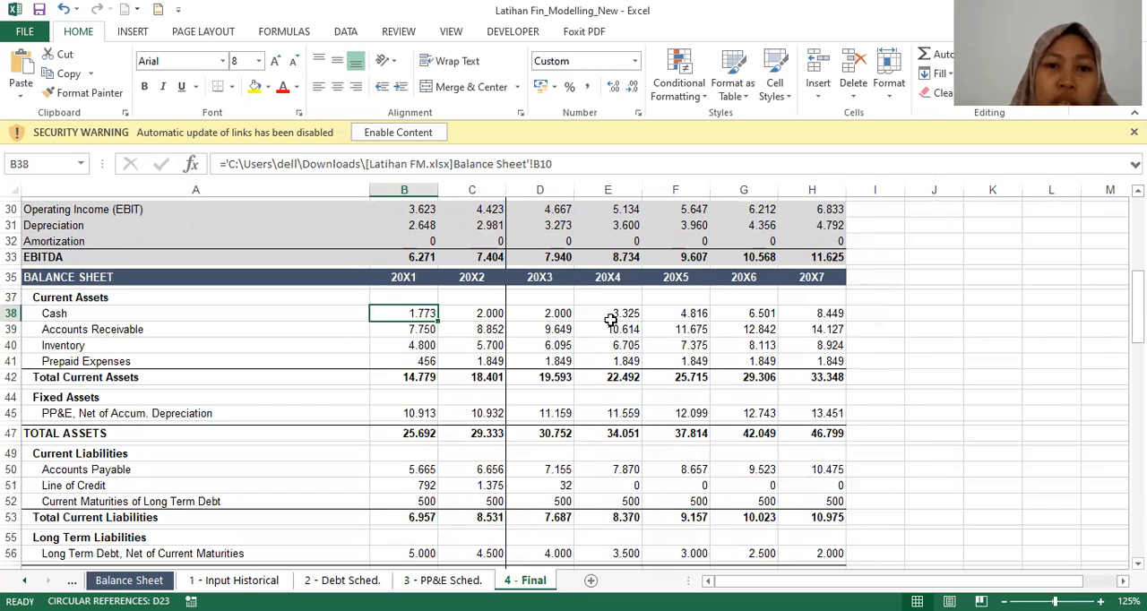
key("Right")
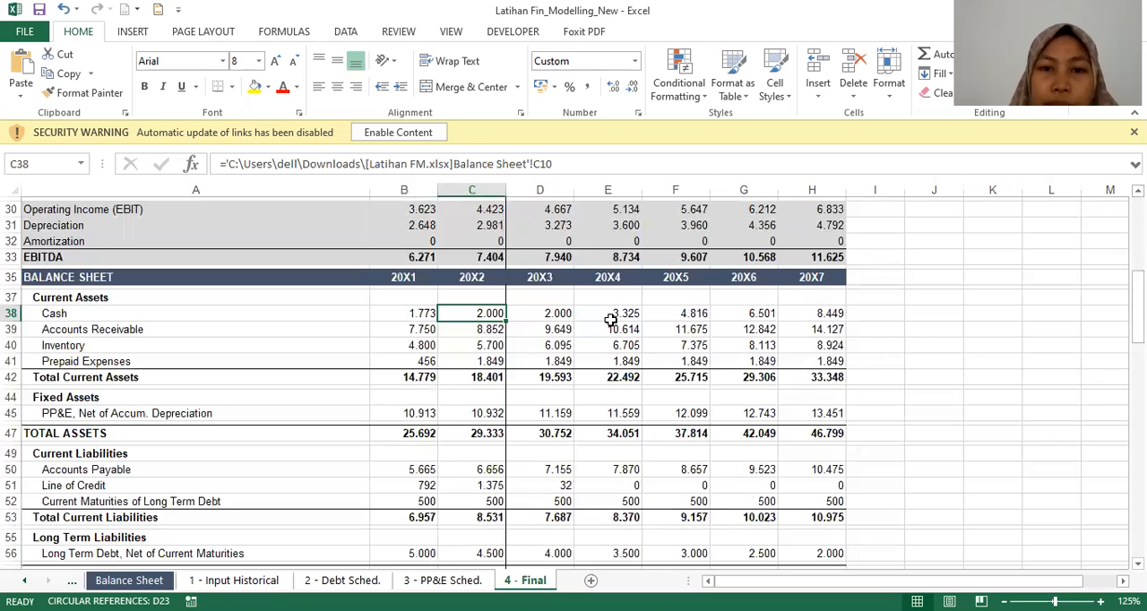
key("Right")
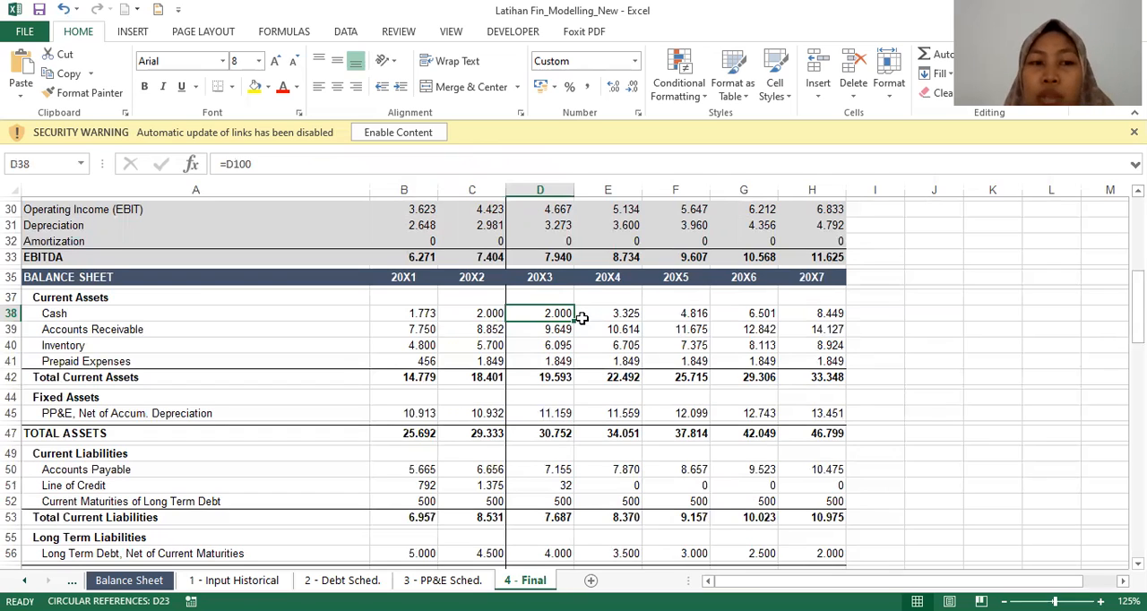
key("Down")
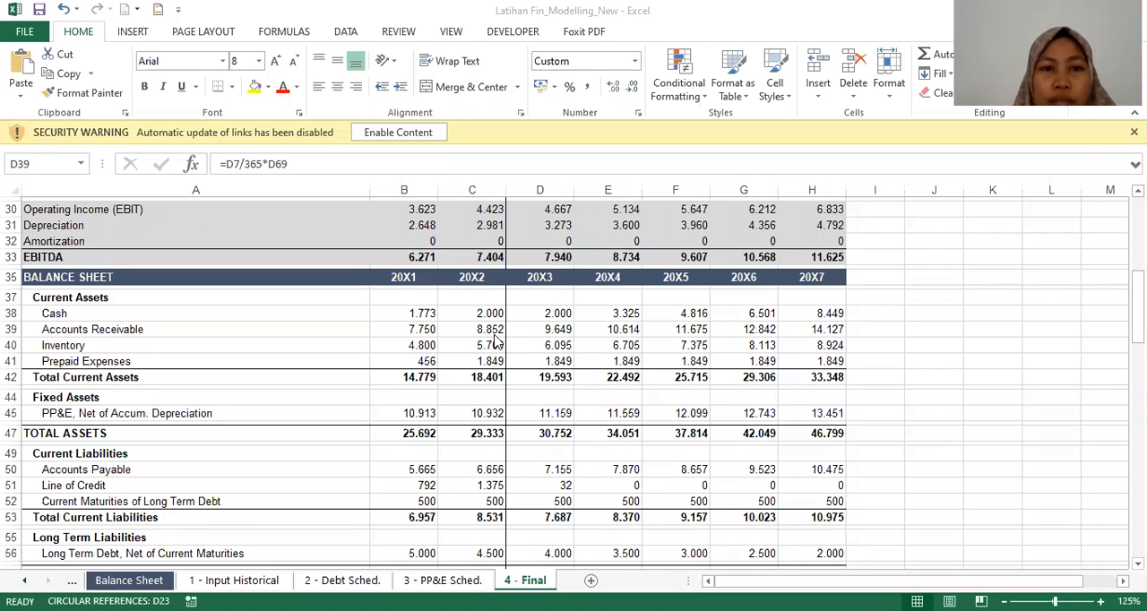
Step: Check the Accounts Receivable source links for 20X1 and 20X2, and its formulas for 20X3 and 20X4
left_click(423, 334)
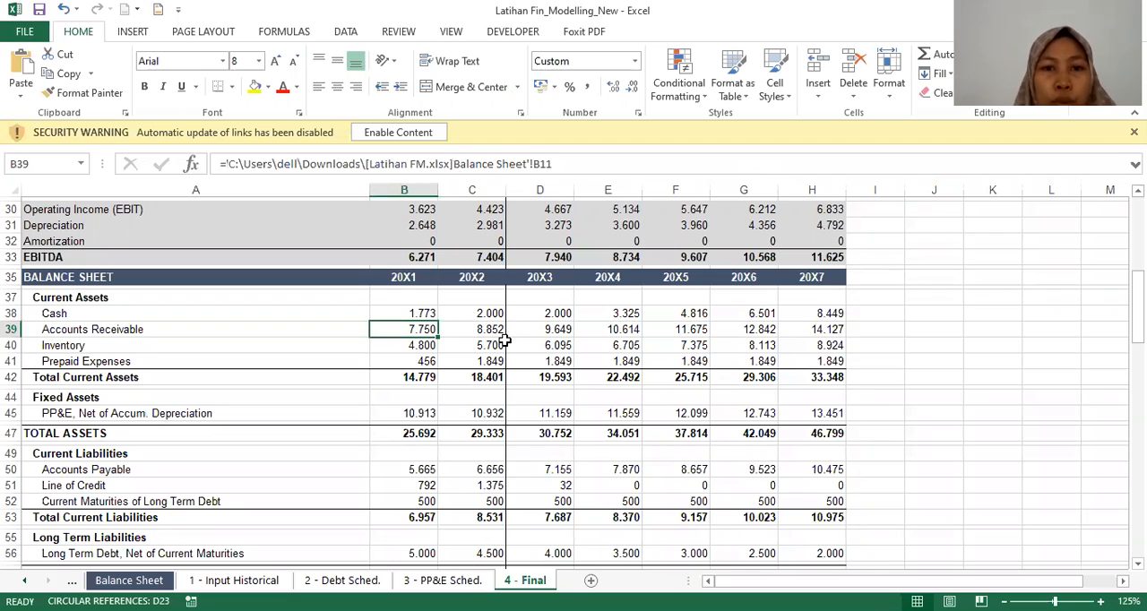
key("Right")
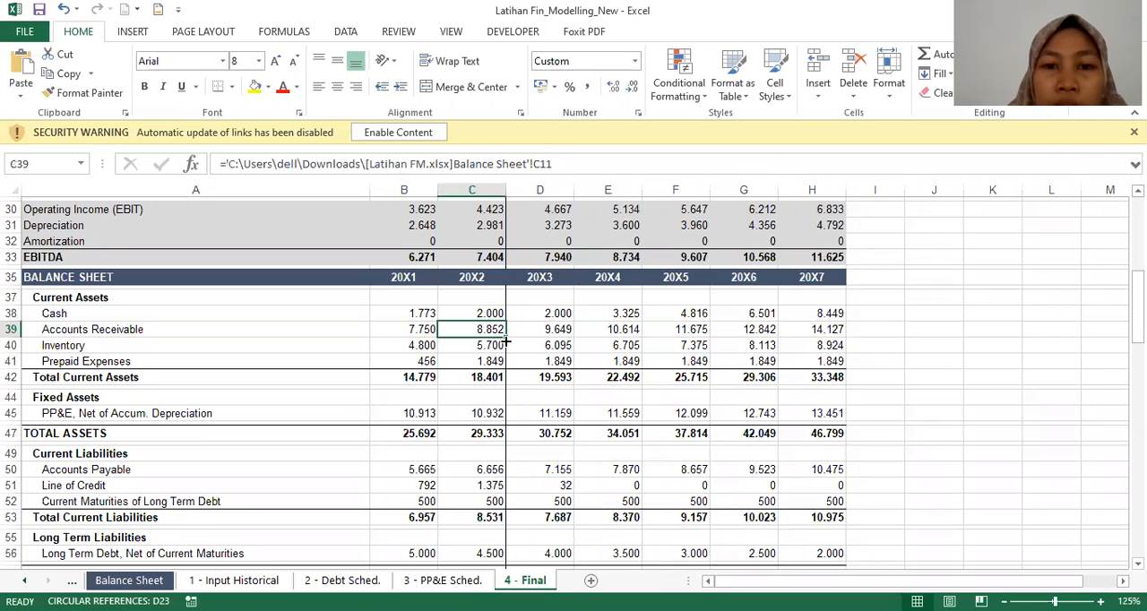
key("Right")
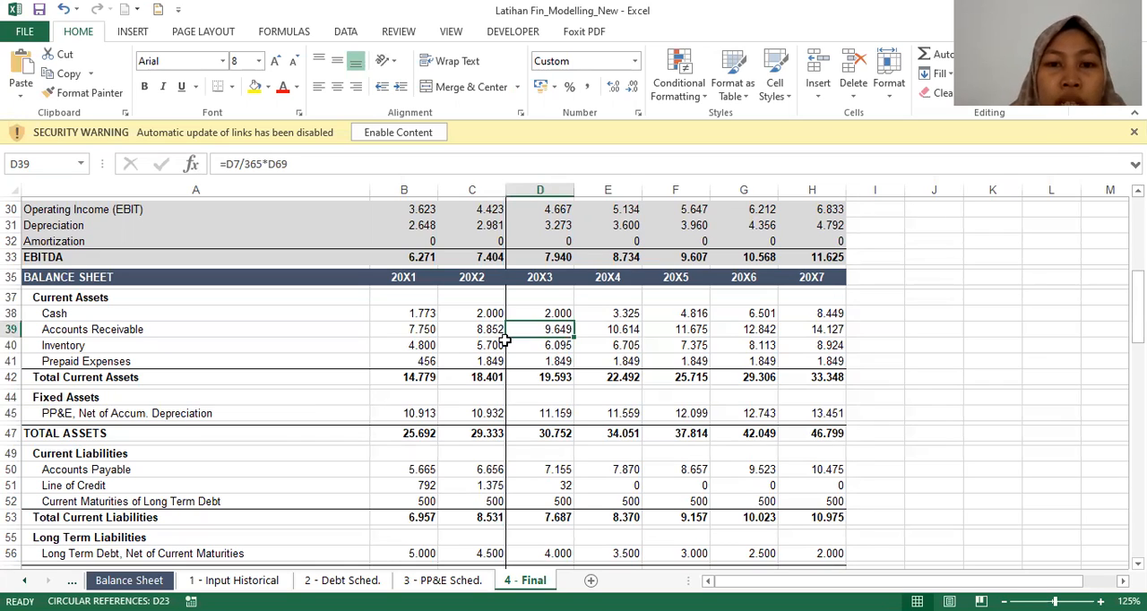
key("Right")
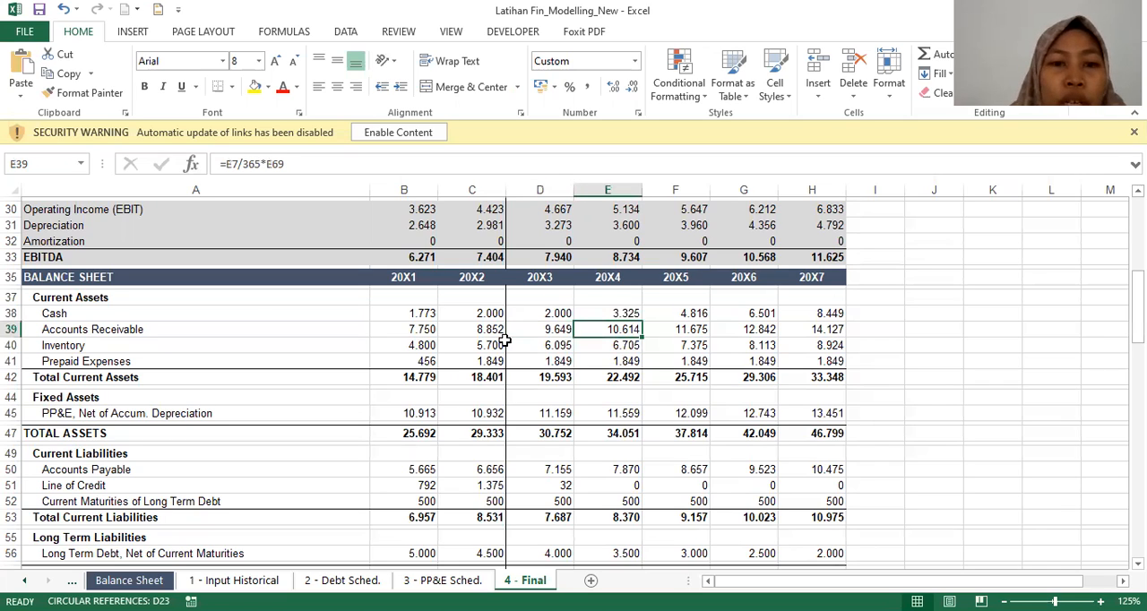
Step: Inspect the Inventory formulas for the projected years, starting with 20X3
left_click(508, 347)
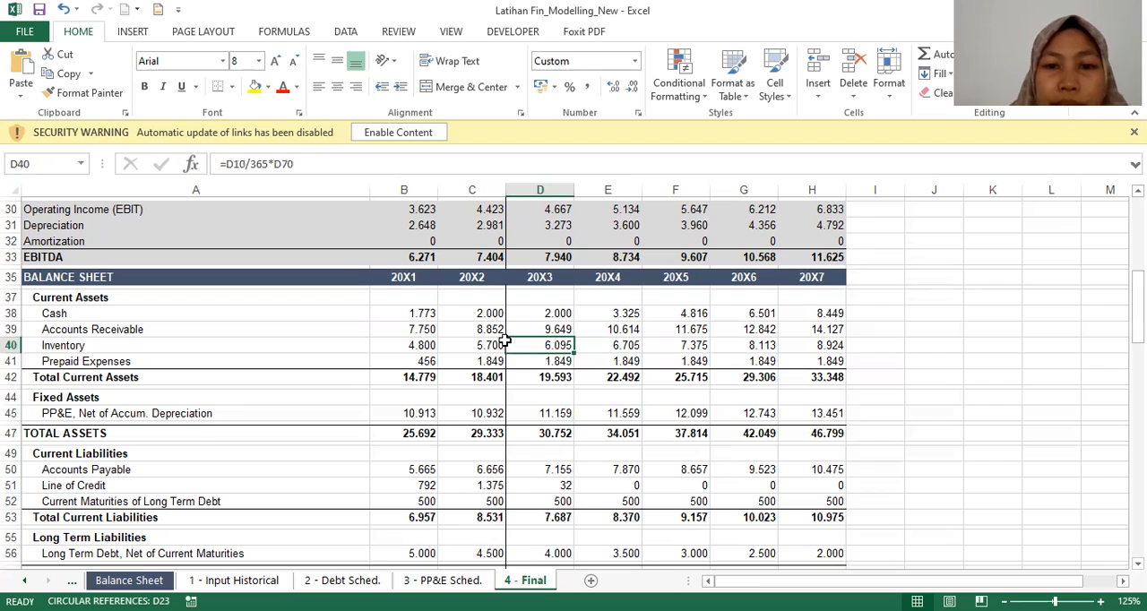
key("Right")
key("Right")
key("Left")
key("Left")
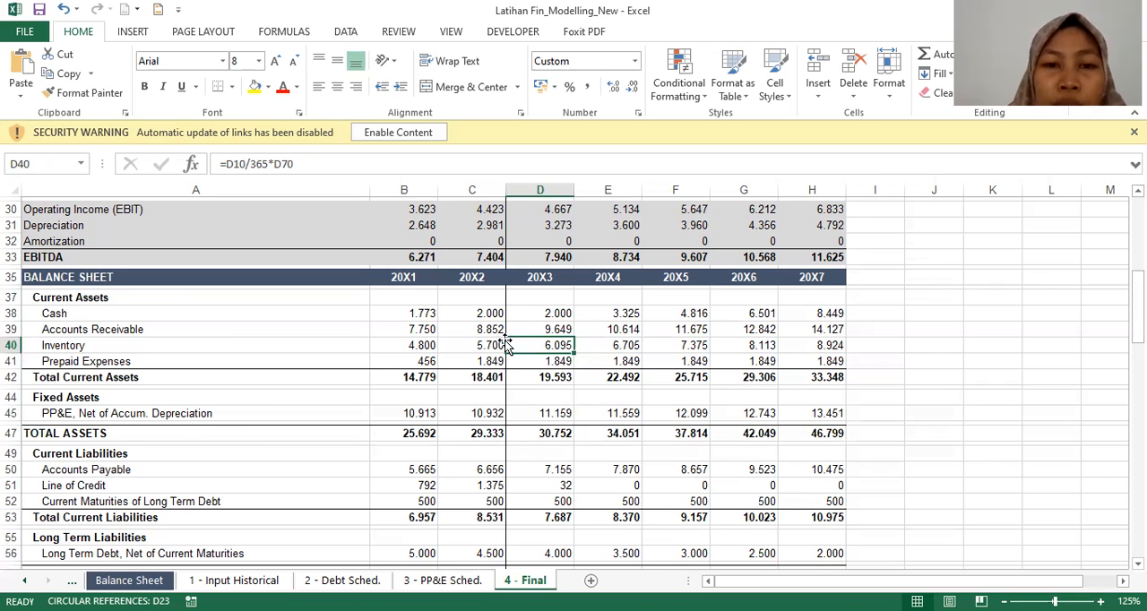
Step: Inspect the projected Prepaid Expenses formulas from 20X3 onward and the 20X3 Total Current Assets formula
key("Down")
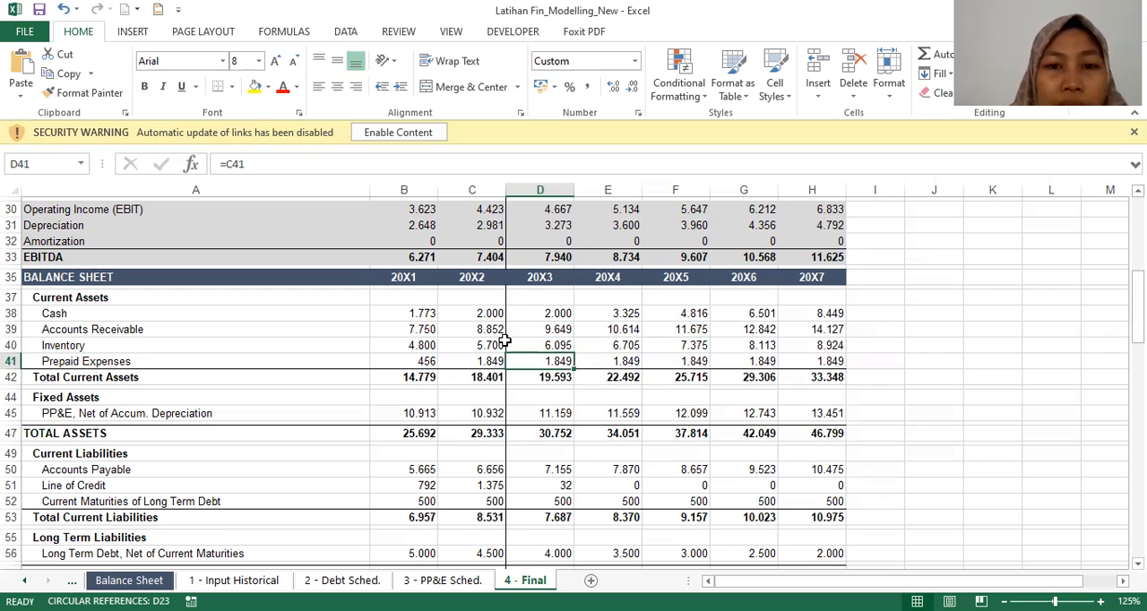
key("Right")
key("Right")
key("Left")
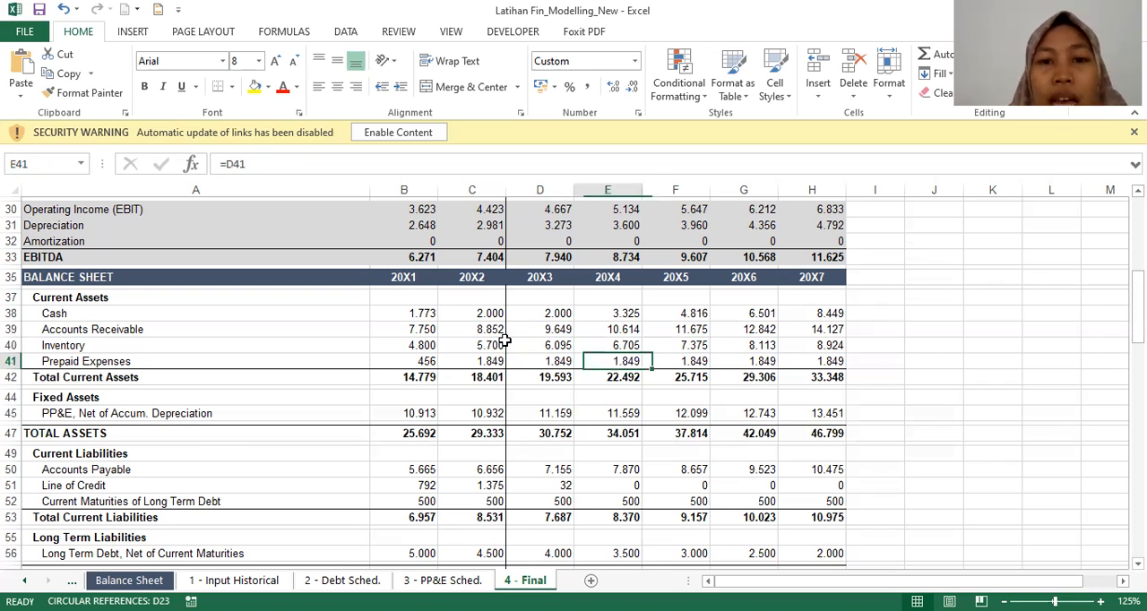
key("Left")
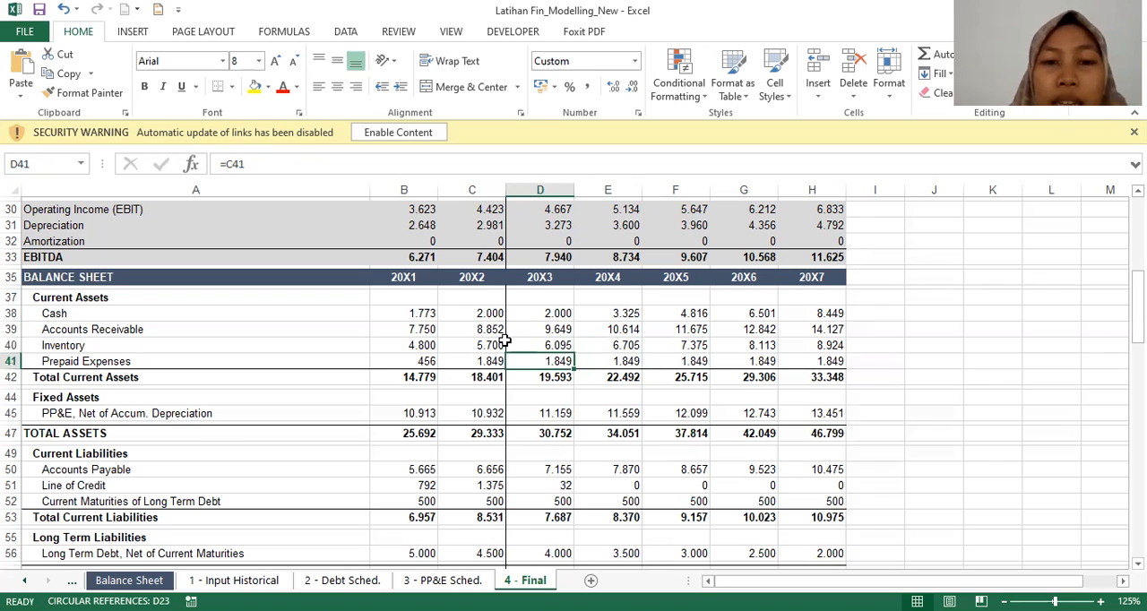
key("Left")
key("Right")
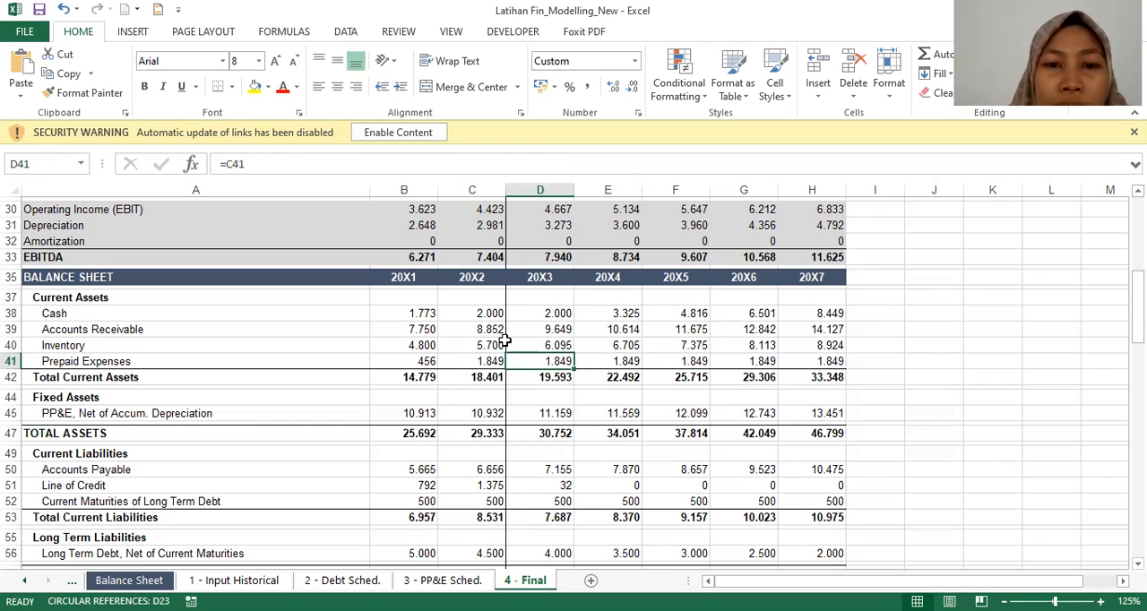
key("Down")
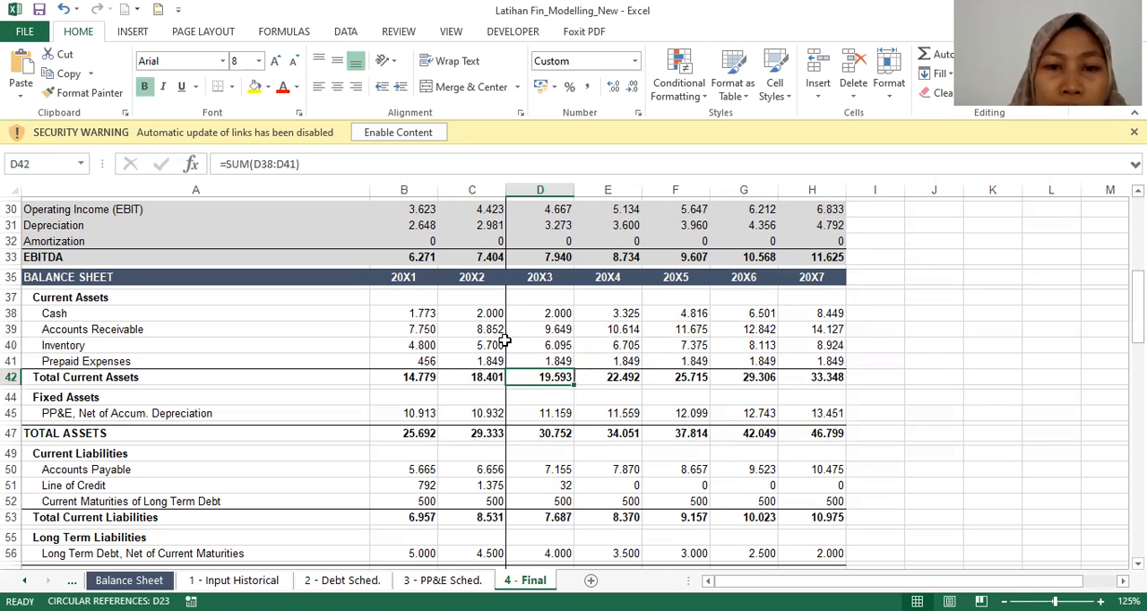
Step: Check the PP&E, Net of Accum. Depreciation source links for 20X1 and 20X2, and its 20X3 formula
key("Down")
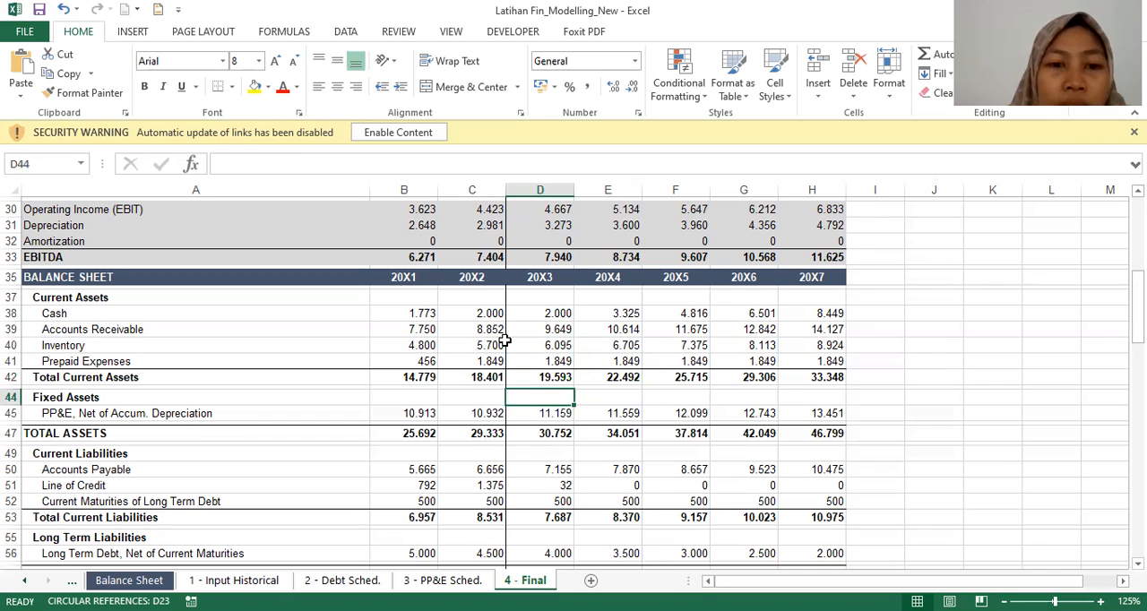
key("Down")
key("Left")
key("Left")
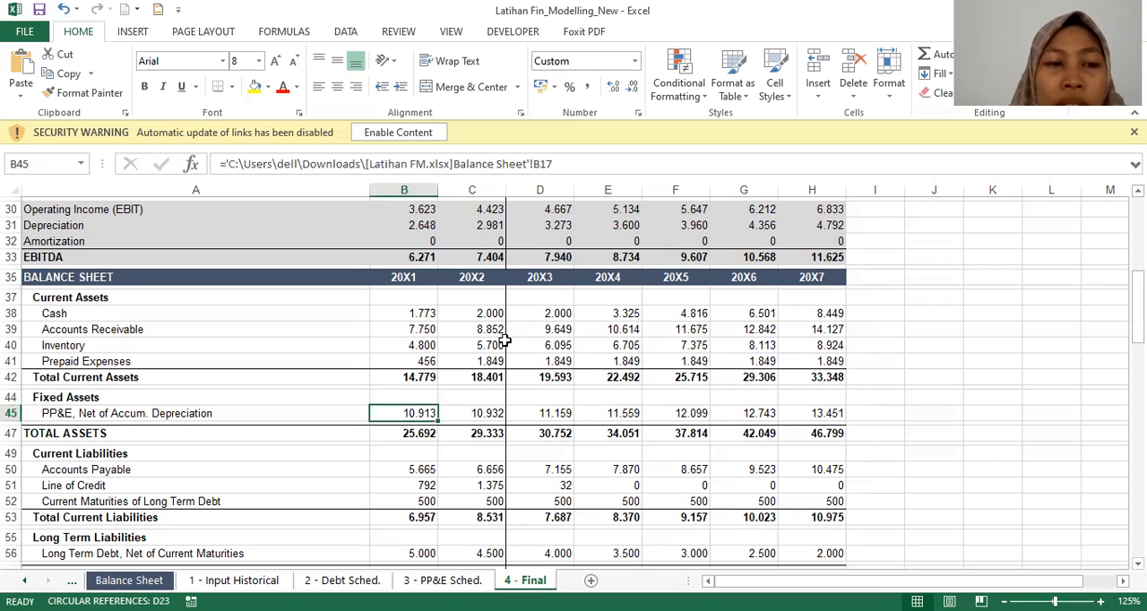
key("Right")
key("Right")
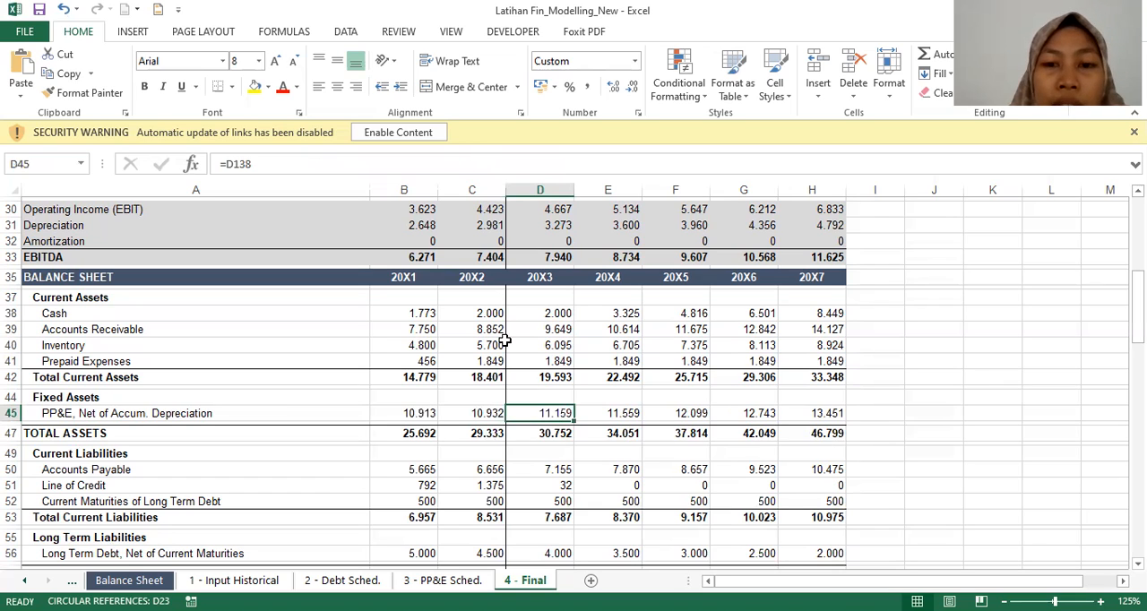
Step: Inspect the net PP&E formulas for 20X4 through 20X7 and the TOTAL ASSETS formula for 20X3
key("Right")
key("Right")
key("Right")
key("Right")
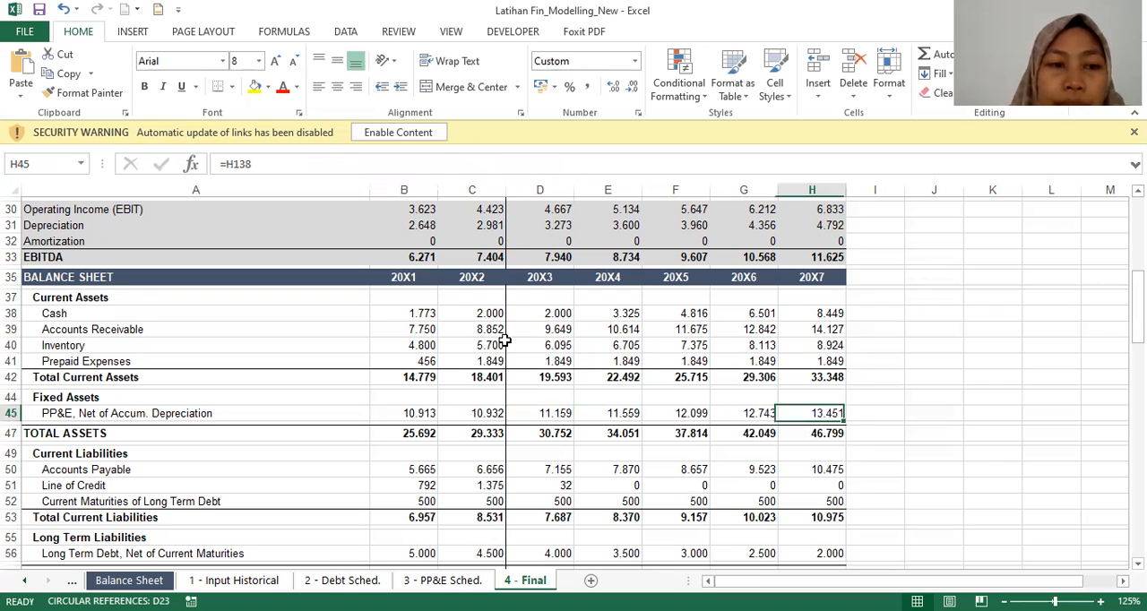
key("Left")
key("Left")
key("Left")
key("Left")
key("ctrl+c")
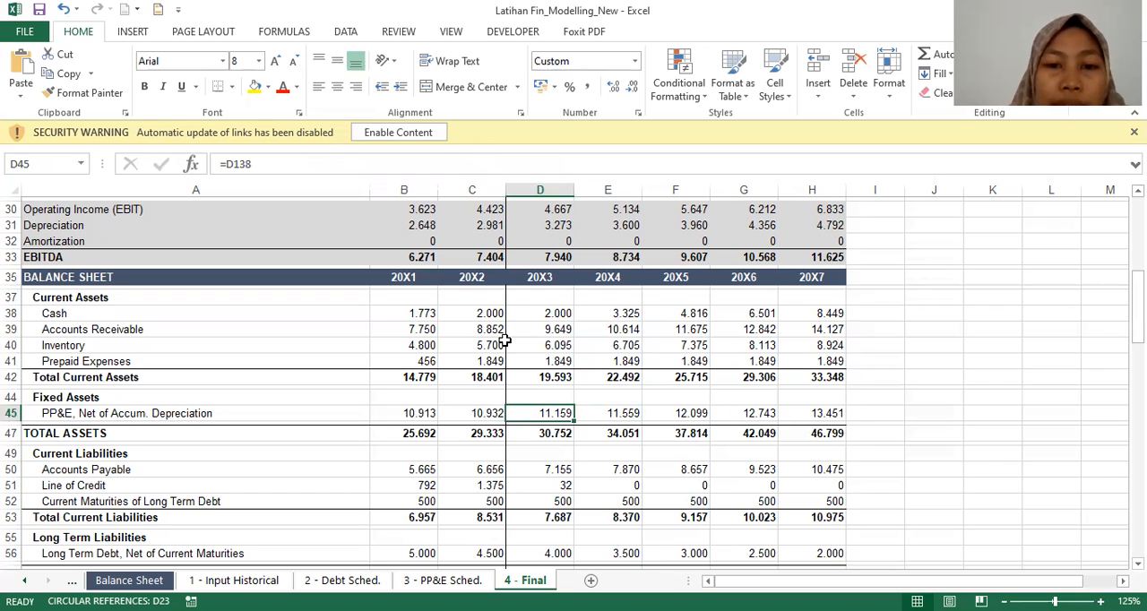
key("Down")
key("Down")
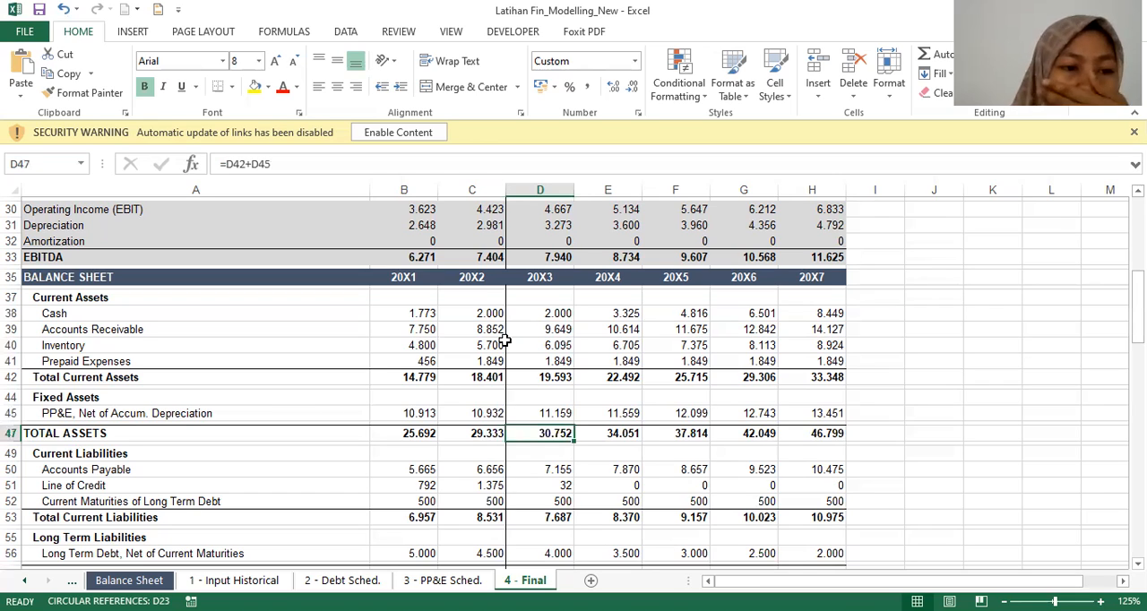
Step: Look over the 20X3 liability cells between Current Liabilities and Long Term Debt, Net of Current Maturities
key("Down")
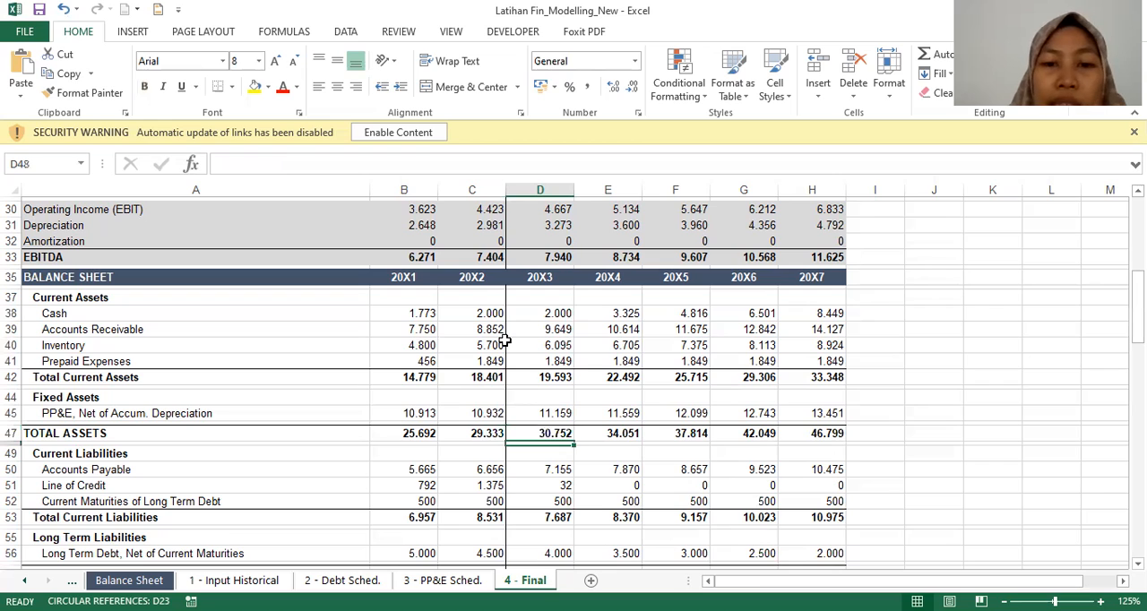
key("Down")
key("Down")
key("Down")
key("Down")
key("Down")
key("Down")
key("Down")
key("Down")
key("Down")
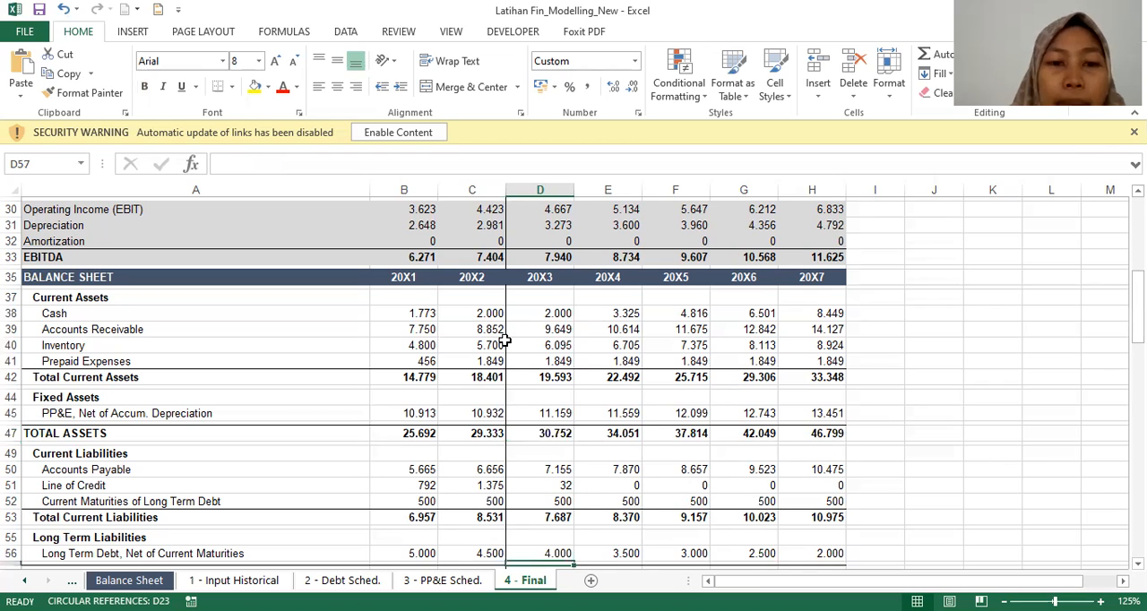
key("Up")
key("Up")
key("Up")
key("Up")
Step: Check the Accounts Payable source links for 20X1 and 20X2, and its formulas for 20X3 through 20X5
key("Up")
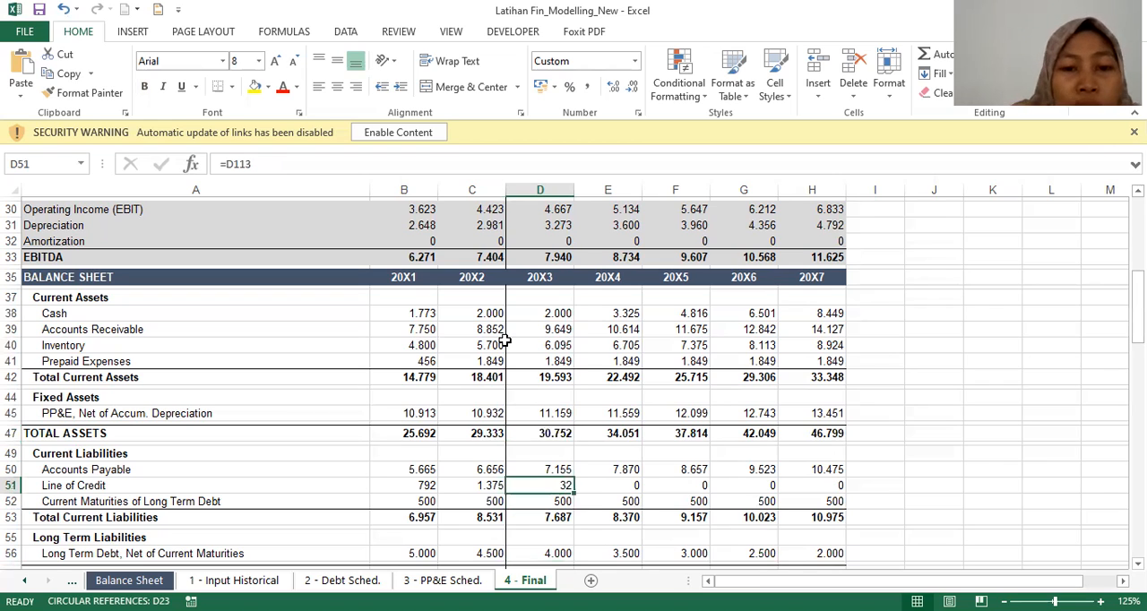
key("Left")
key("Left")
key("Up")
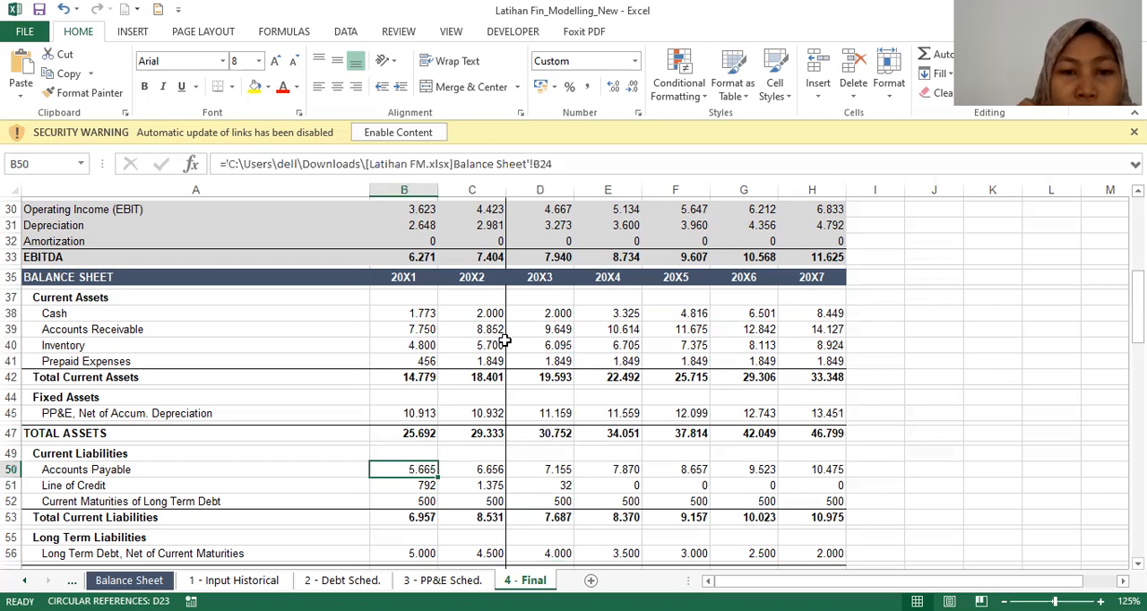
key("Up")
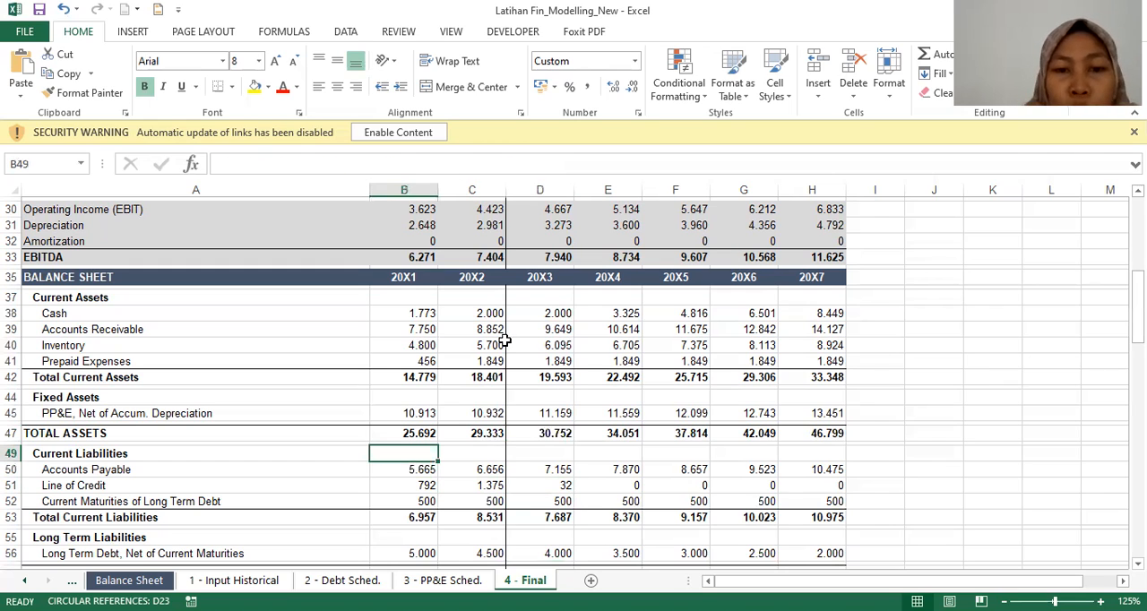
key("Down")
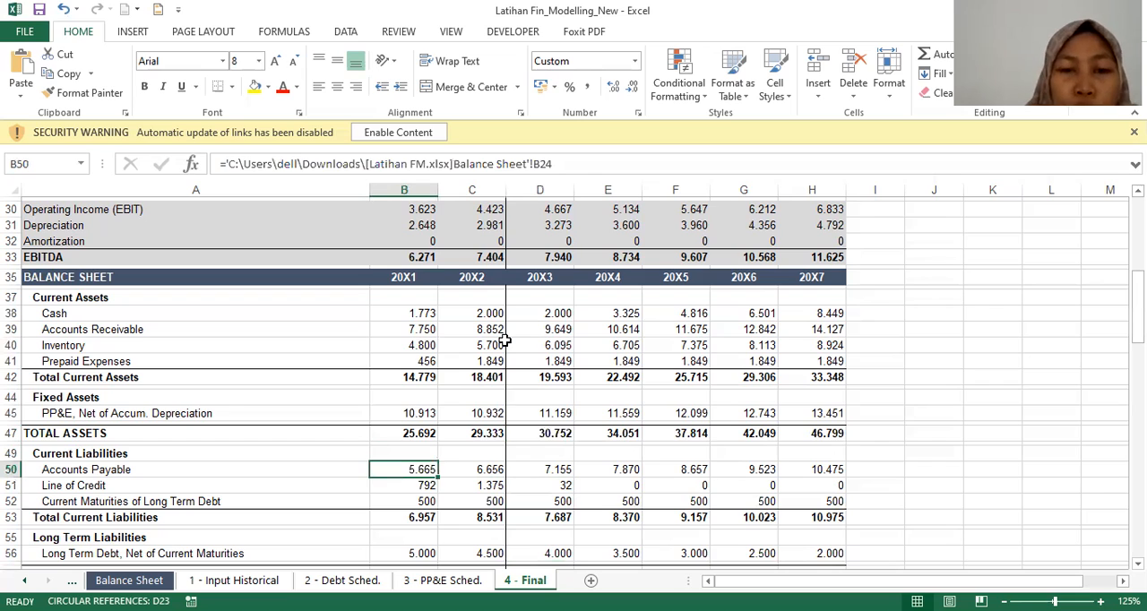
key("Right")
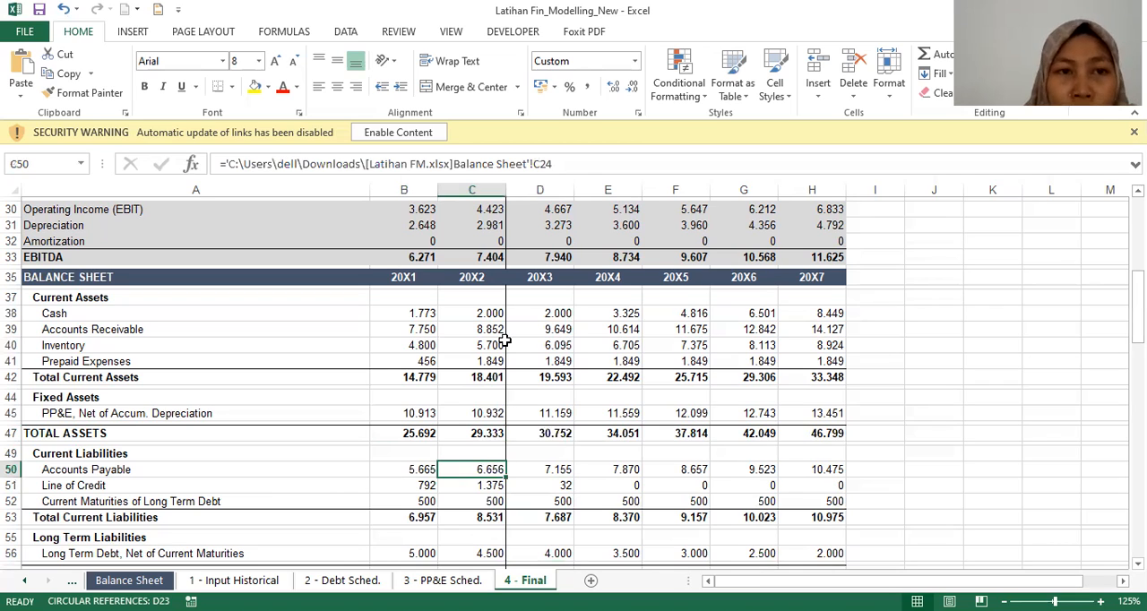
key("Right")
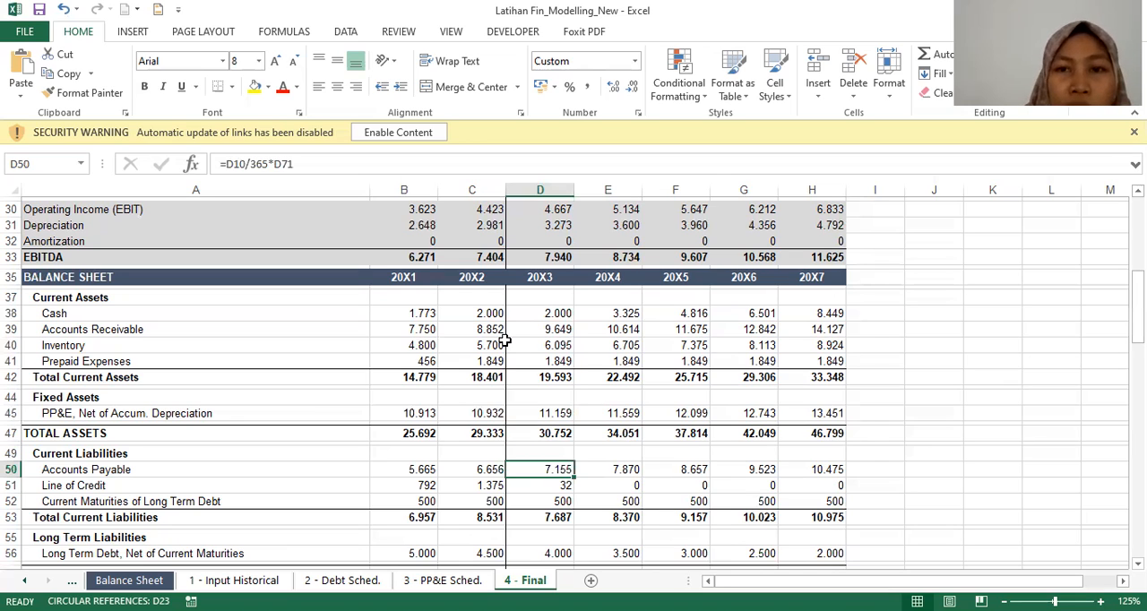
key("Right")
key("Right")
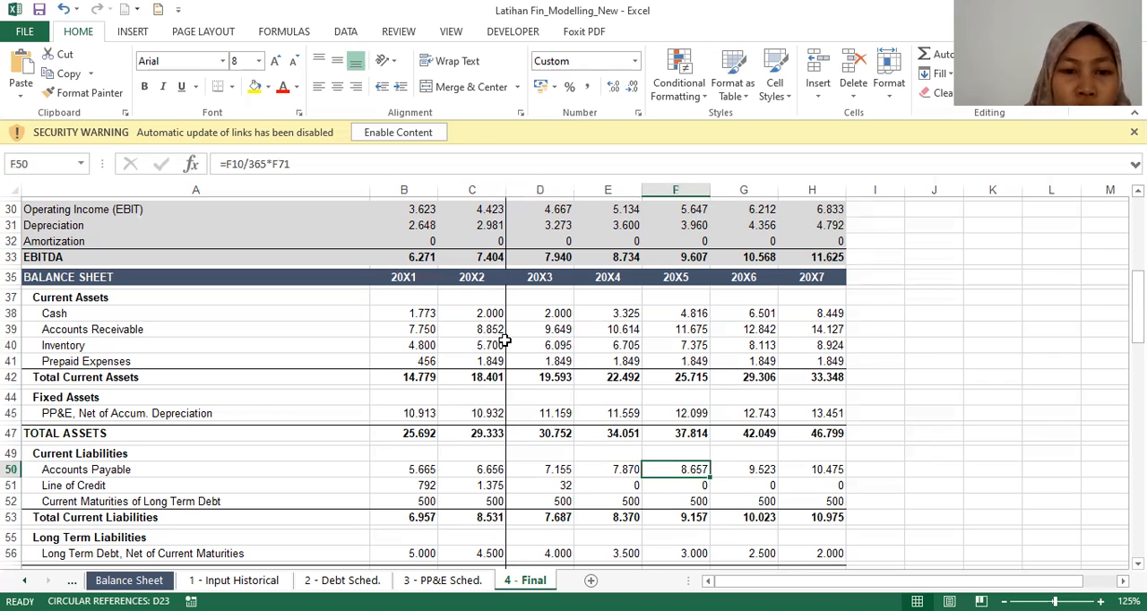
key("Left")
key("Left")
Step: Check the Line of Credit source links for 20X1 and 20X2, and its formulas for 20X3 and 20X4
key("Down")
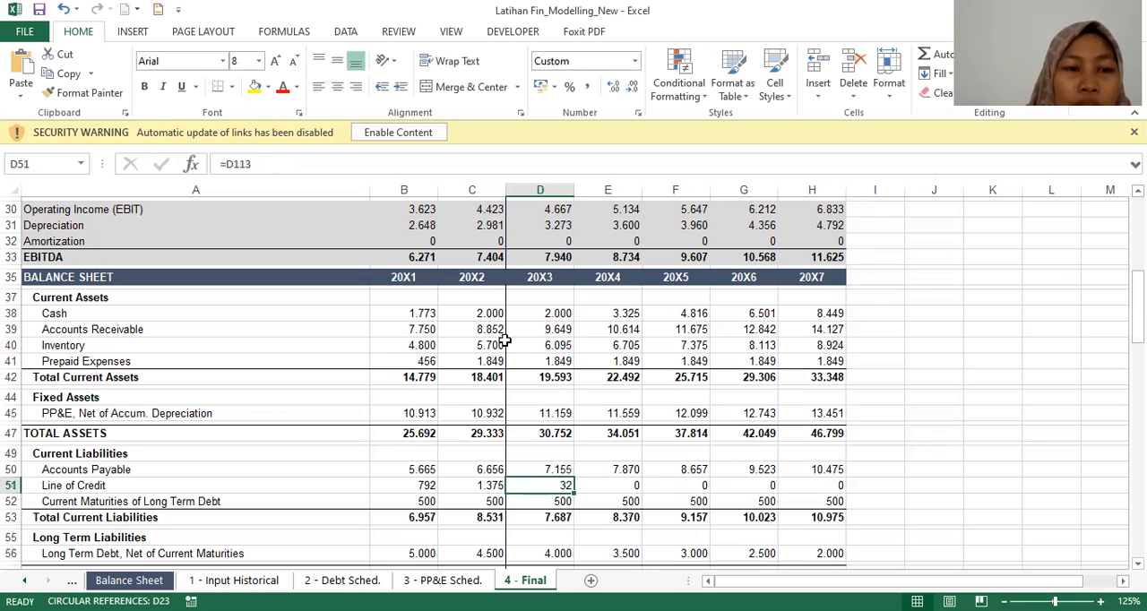
key("Left")
key("Left")
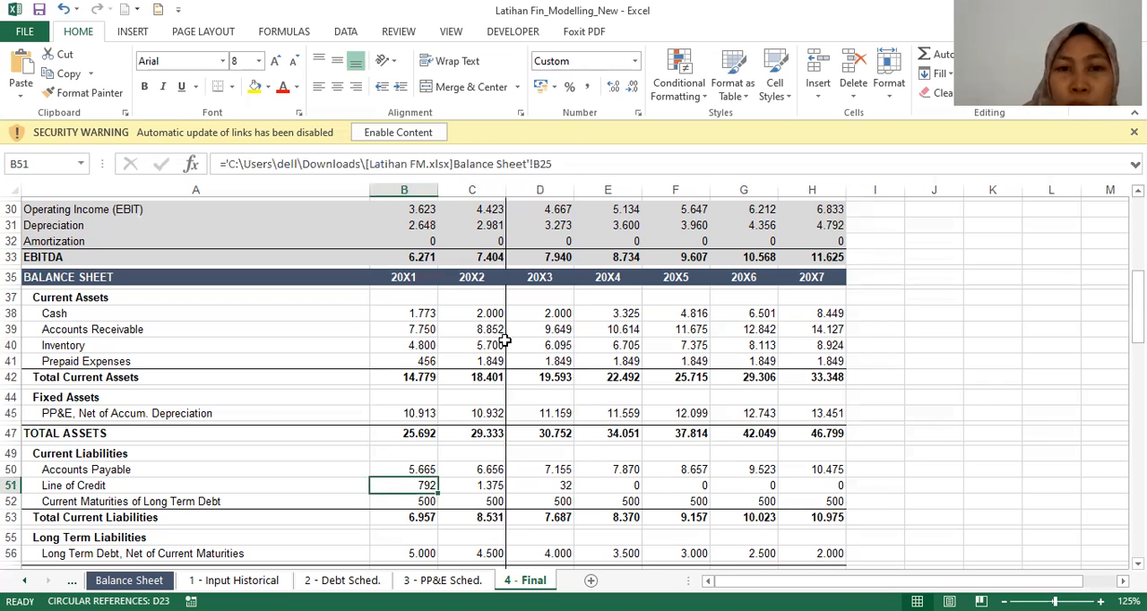
key("Right")
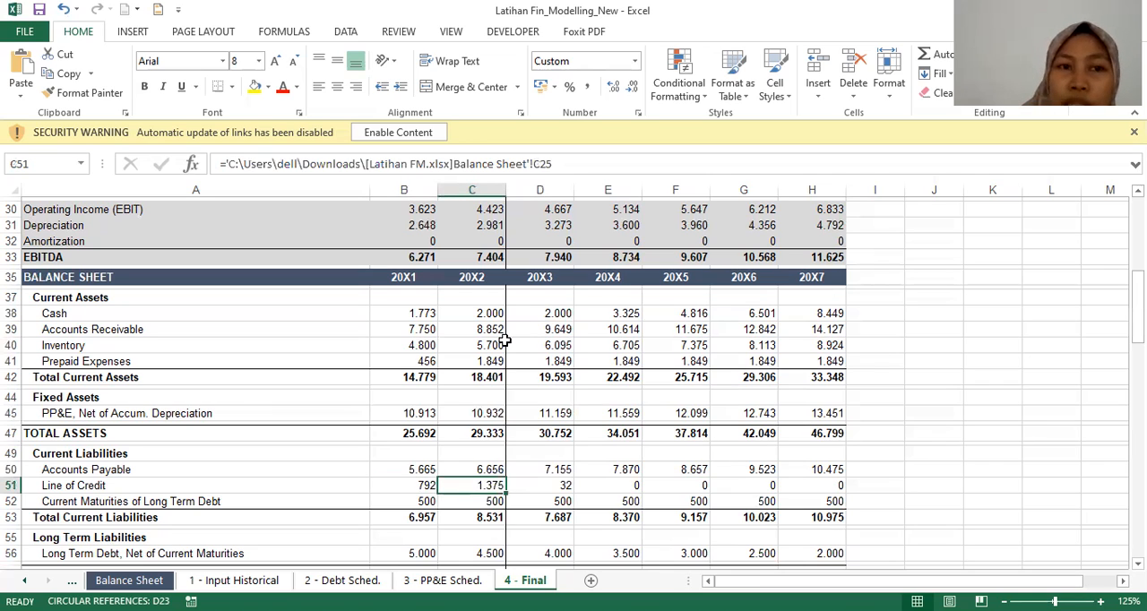
key("Right")
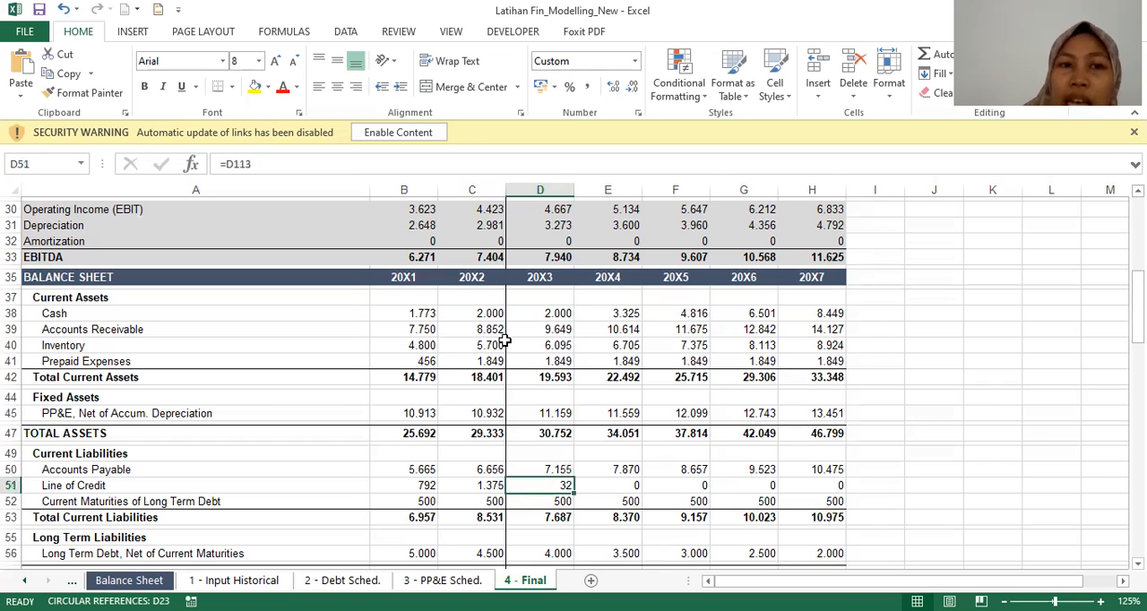
key("Right")
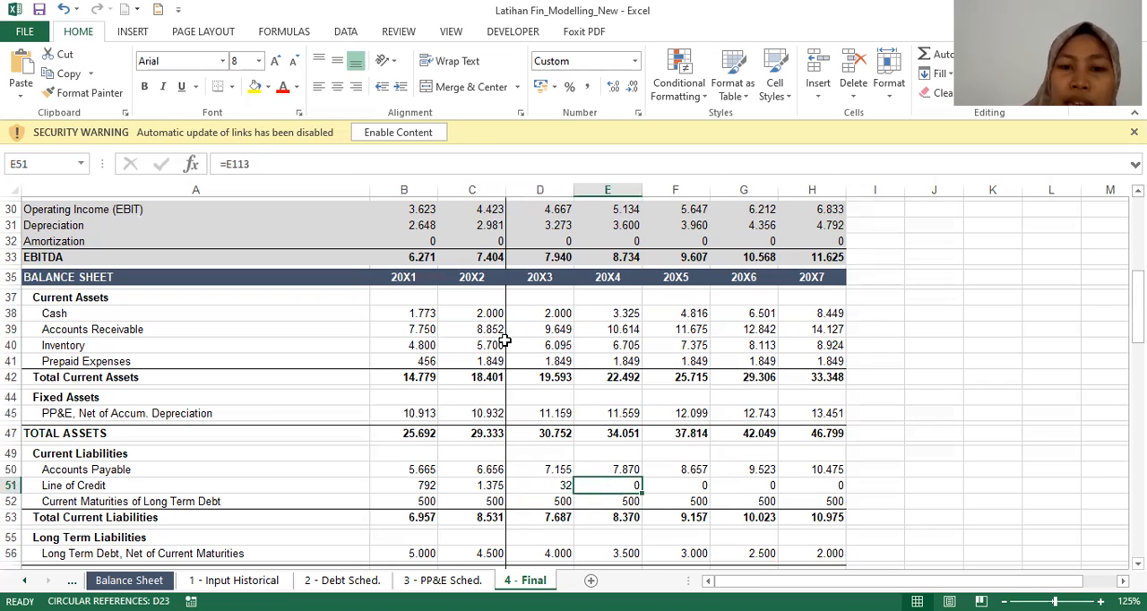
Step: Inspect the Current Maturities of Long Term Debt formulas for 20X3 and 20X4
key("Down")
key("Left")
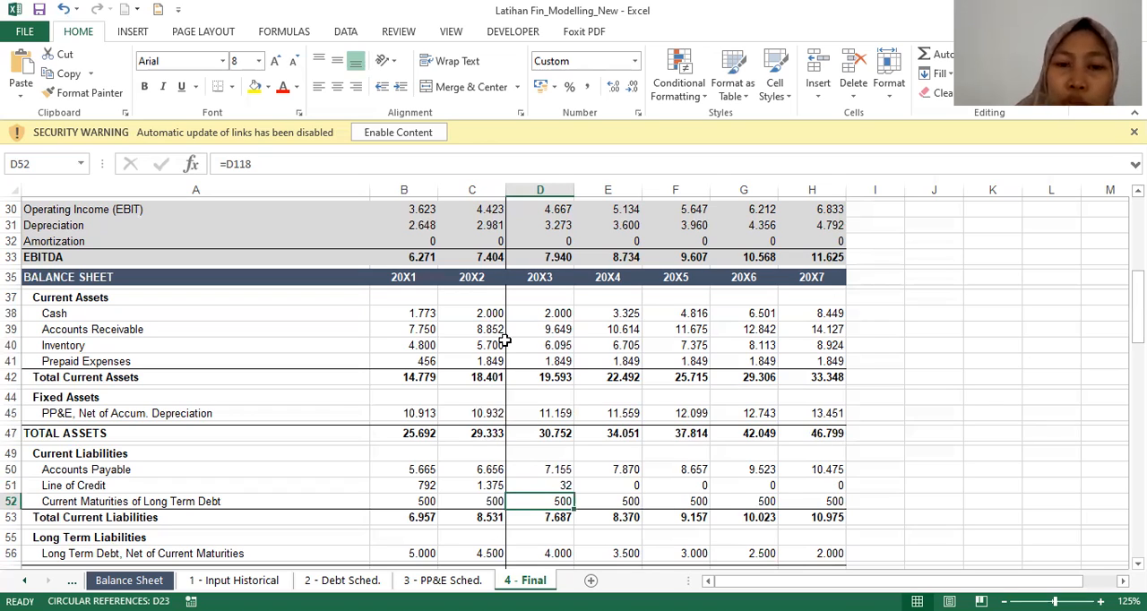
key("Right")
key("Left")
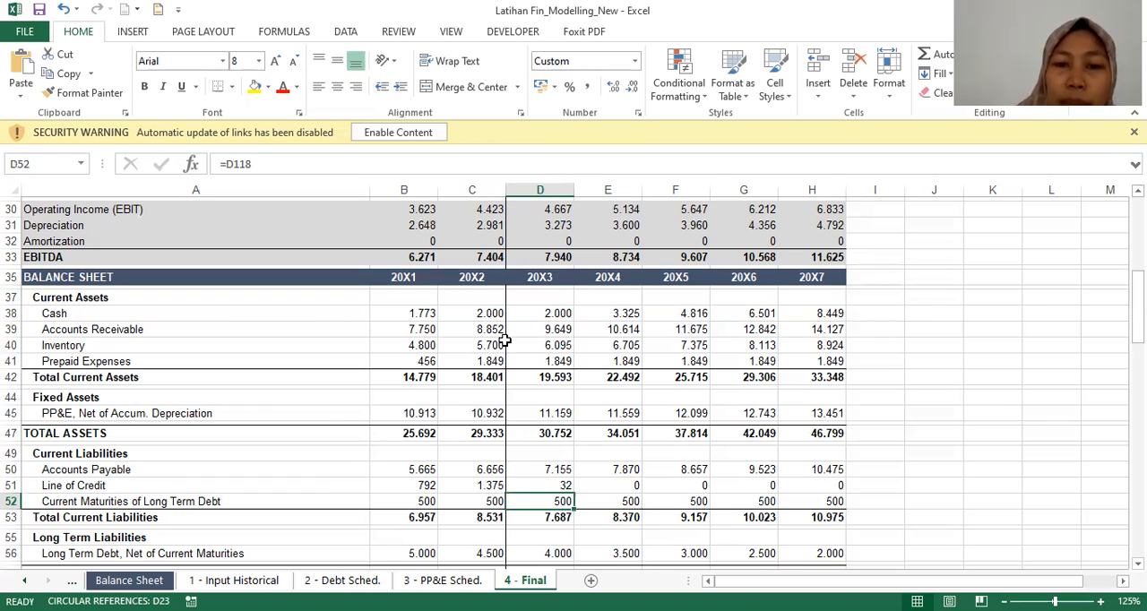
Step: Inspect the 20X3 formulas for Long Term Debt, Net of Current Maturities and Total Current Liabilities
key("Down")
key("Down")
key("Down")
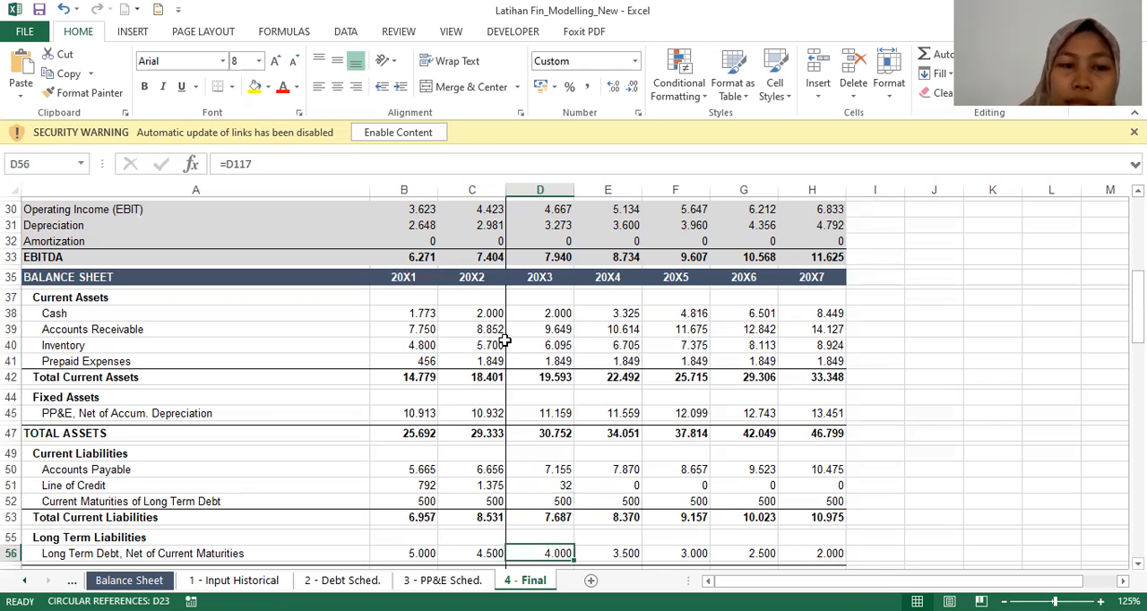
key("Up")
key("Up")
key("Up")
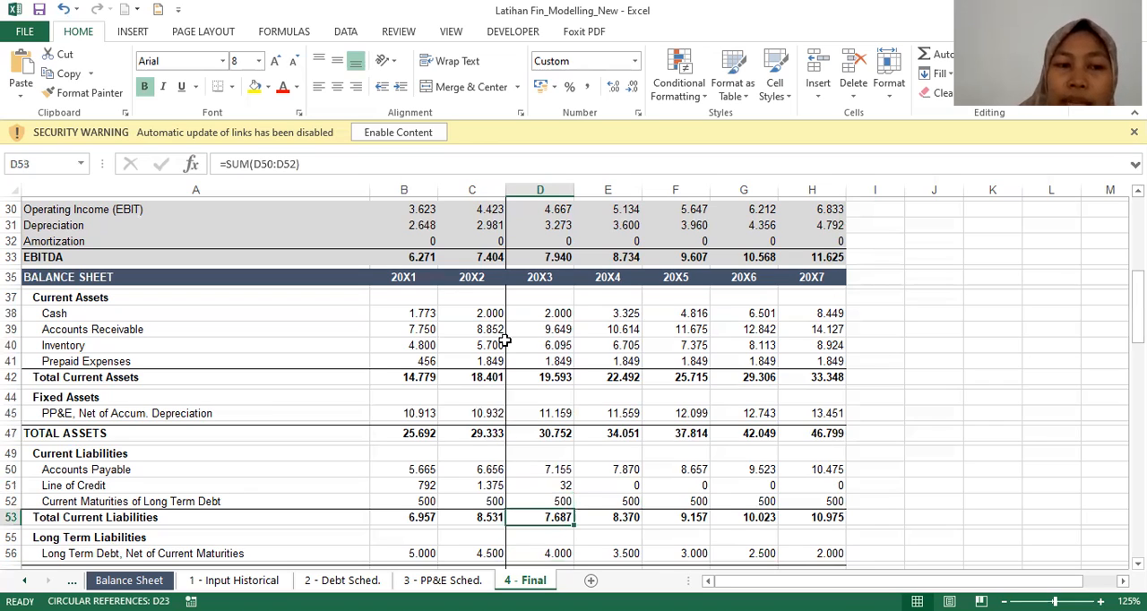
Step: Inspect the 20X3 balance sheet formulas for Additional Paid In Capital and Total Liabilities
key("Down")
key("Down")
key("Down")
key("Down")
key("Down")
key("Down")
key("Down")
key("Down")
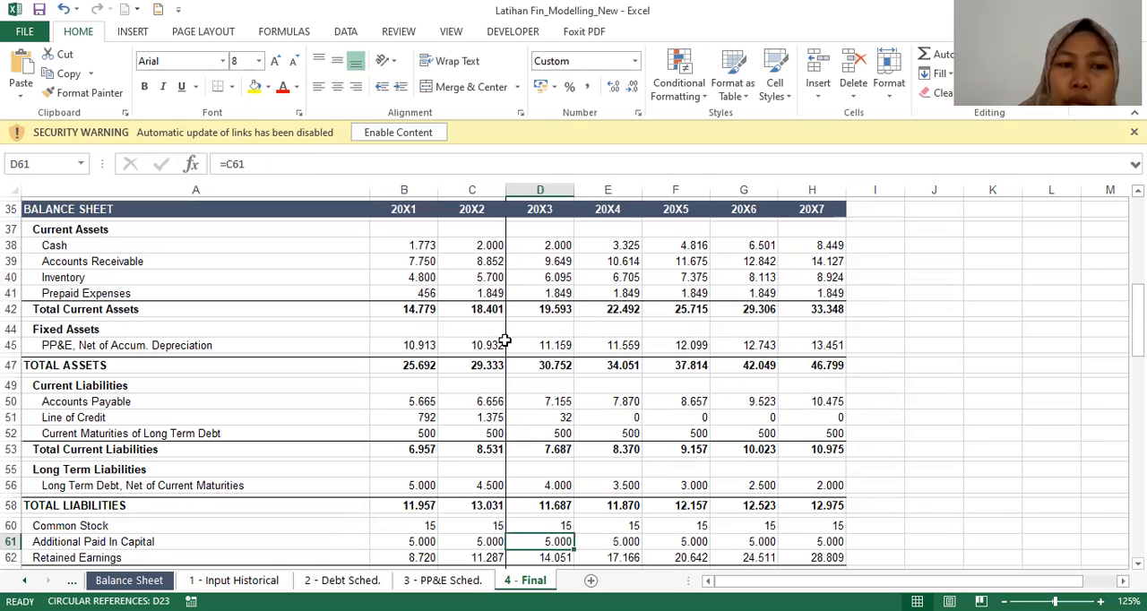
key("Up")
key("Up")
Step: Inspect the Long Term Debt, Net of Current Maturities formulas from 20X3 through 20X6
key("Up")
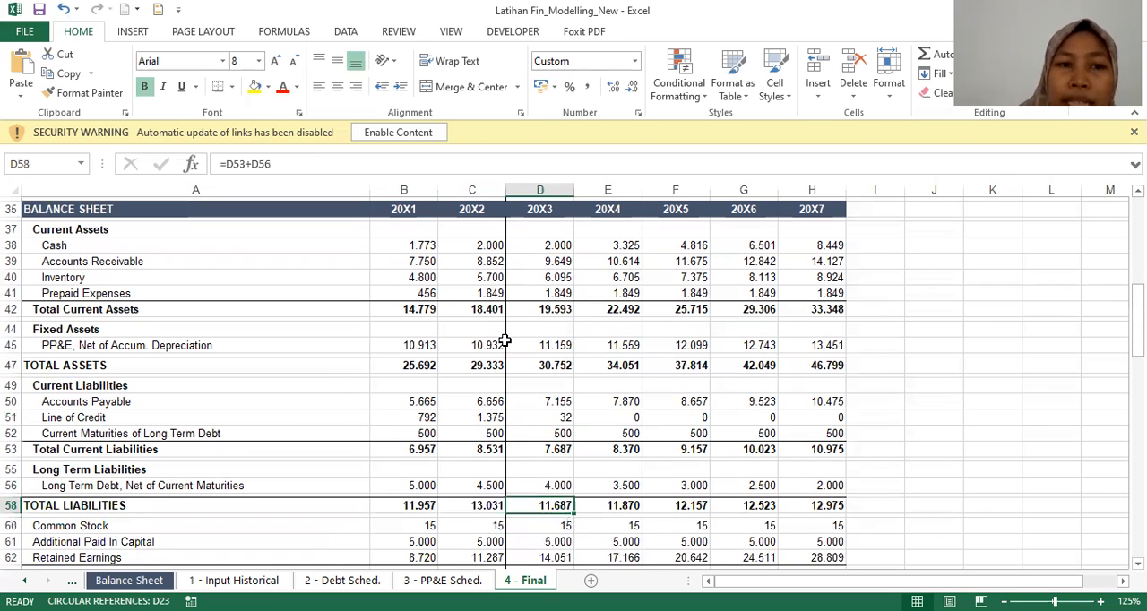
key("Up")
key("Up")
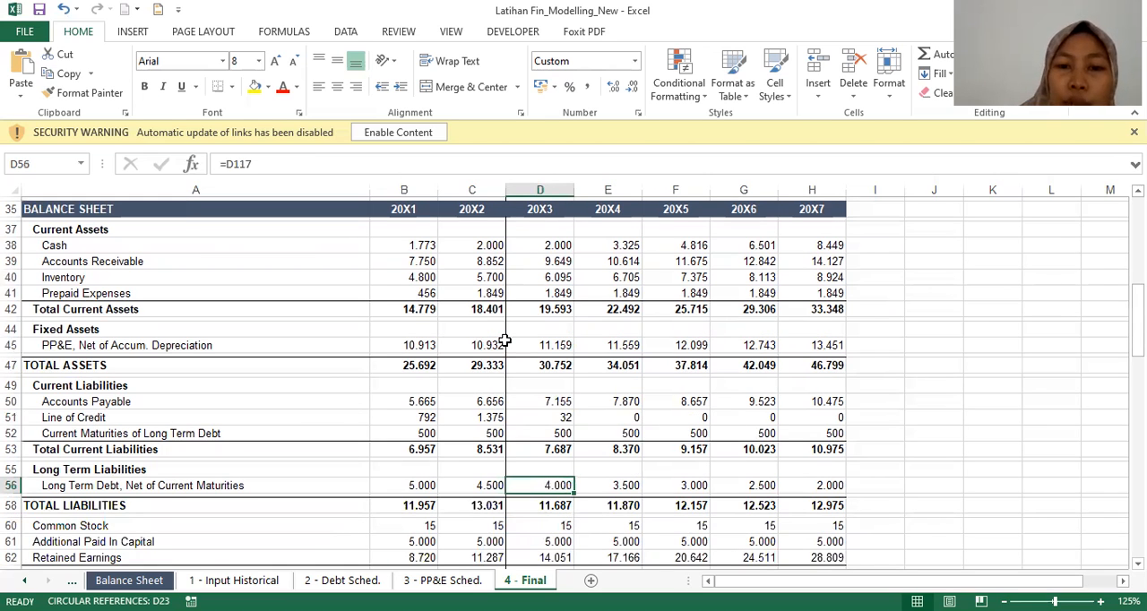
key("Right")
key("Right")
key("Right")
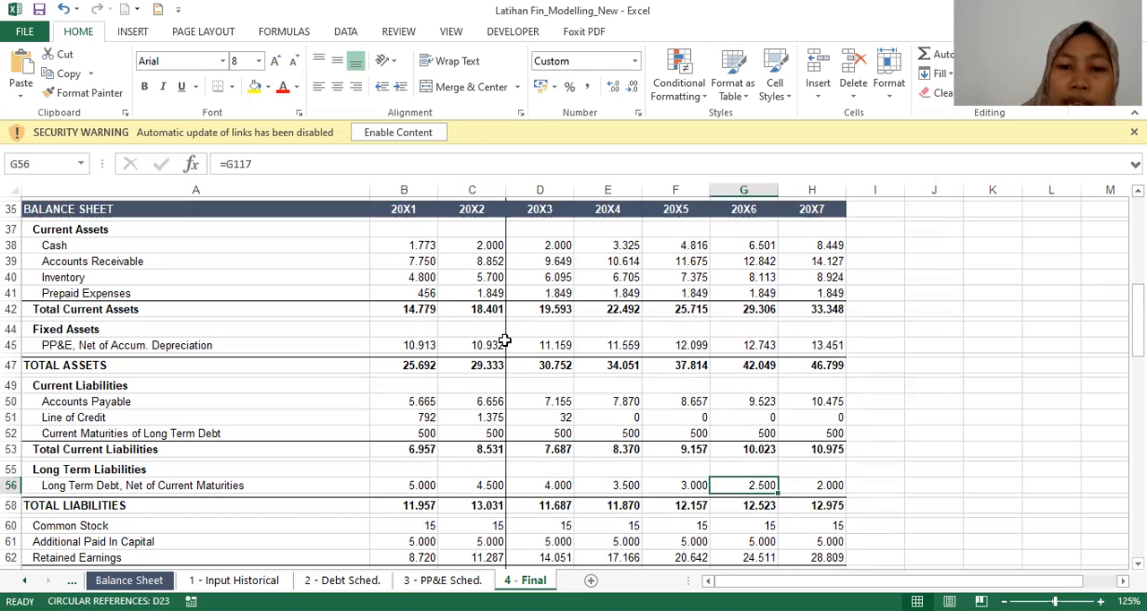
key("Left")
key("Left")
key("Left")
key("Down")
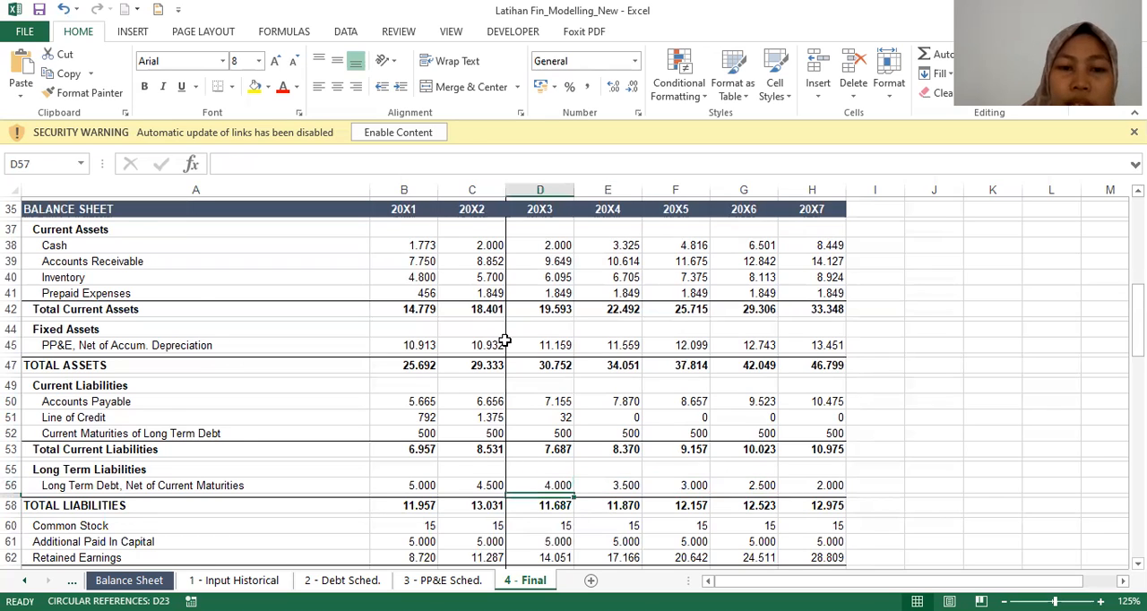
Step: Inspect the 20X3 AP Days formula in the Balance Sheet Assumptions
key("Down")
key("Down")
key("Down")
key("Down")
key("Down")
key("Down")
key("Down")
key("Down")
key("Down")
key("Down")
key("Down")
key("Down")
key("Down")
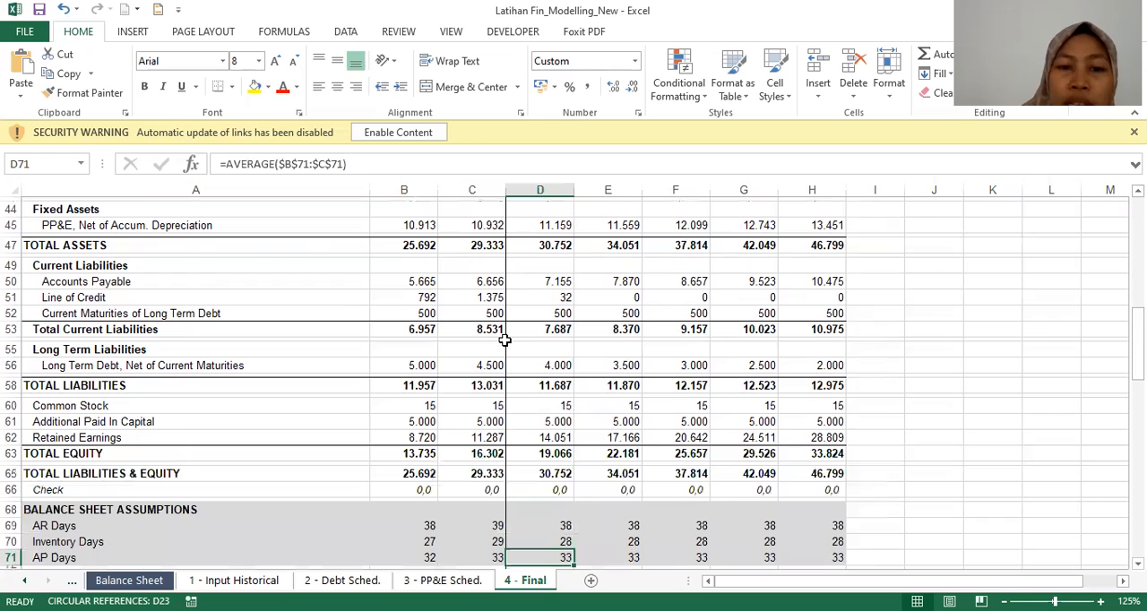
Step: Inspect the 20X3 formulas for Total Liabilities & Equity and the balance sheet Check row
key("Up")
key("Up")
key("Up")
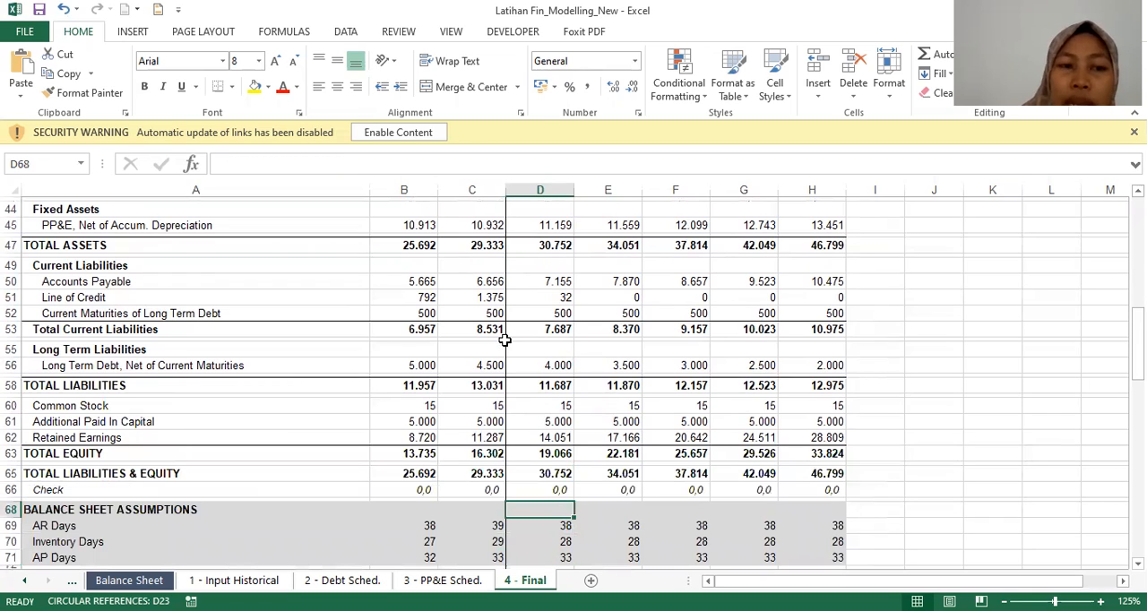
key("Up")
key("Up")
key("ctrl+c")
key("Down")
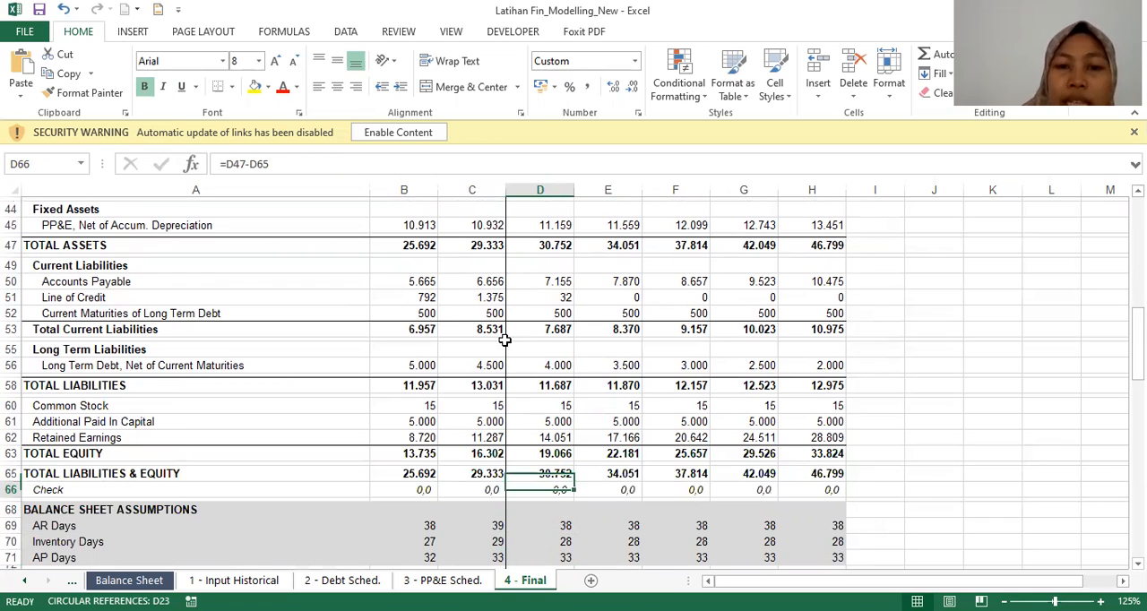
key("Up")
key("Down")
key("Down")
key("Down")
key("Down")
key("Down")
key("Down")
key("Down")
key("Down")
key("Down")
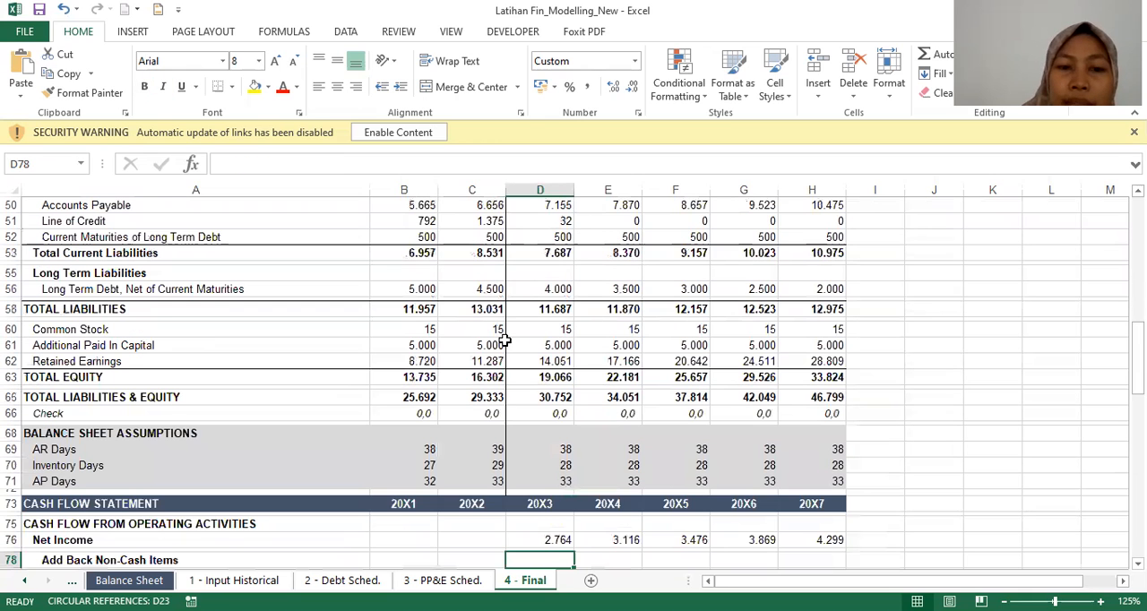
Step: Look through the 20X3 operating section of the cash flow statement, including the Inventory and Net Cash Provided by Operating Activities formulas
key("Down")
key("Down")
key("Down")
key("Down")
key("Down")
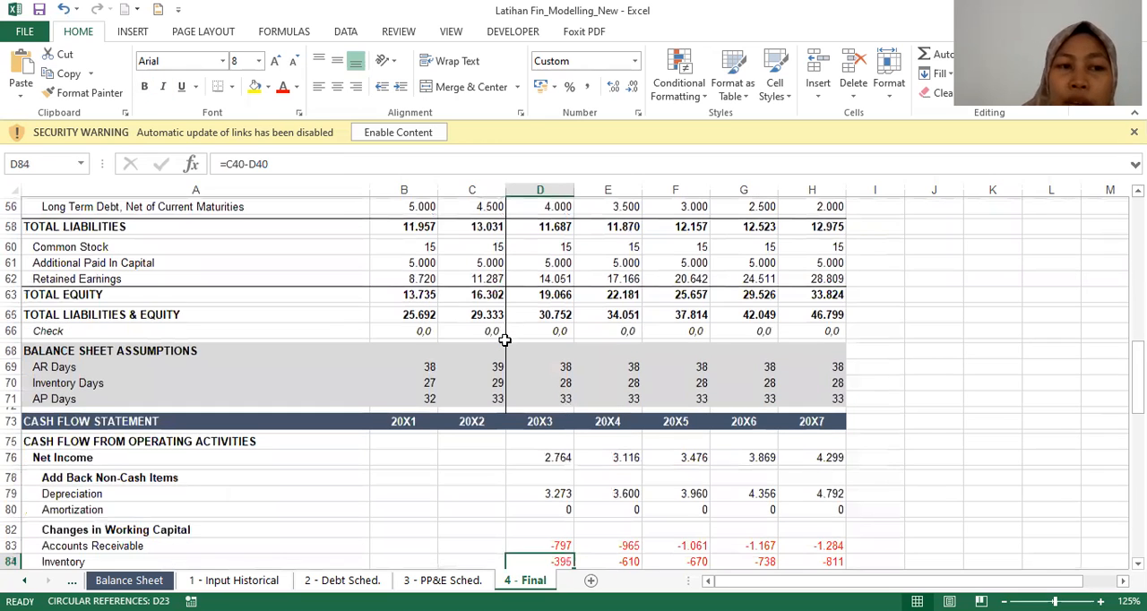
key("Down")
key("Down")
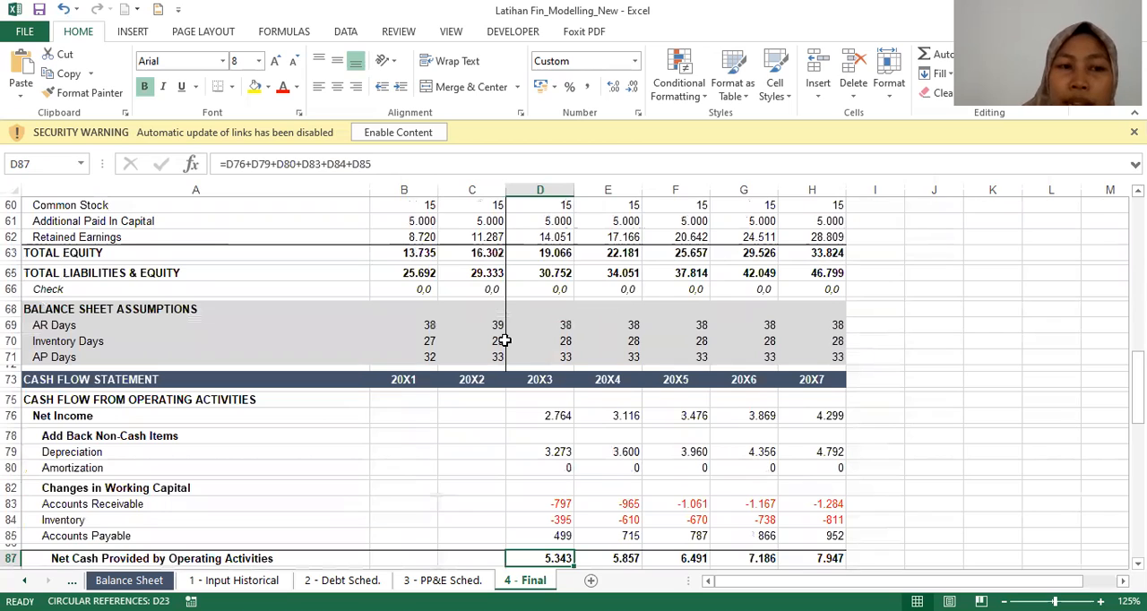
Step: Trace the cash flow statement's 20X3 Net Income to its source cell in the income statement
key("Up")
key("Up")
key("Up")
key("Up")
key("Up")
key("Up")
key("Up")
key("Up")
key("Up")
key("Up")
key("Up")
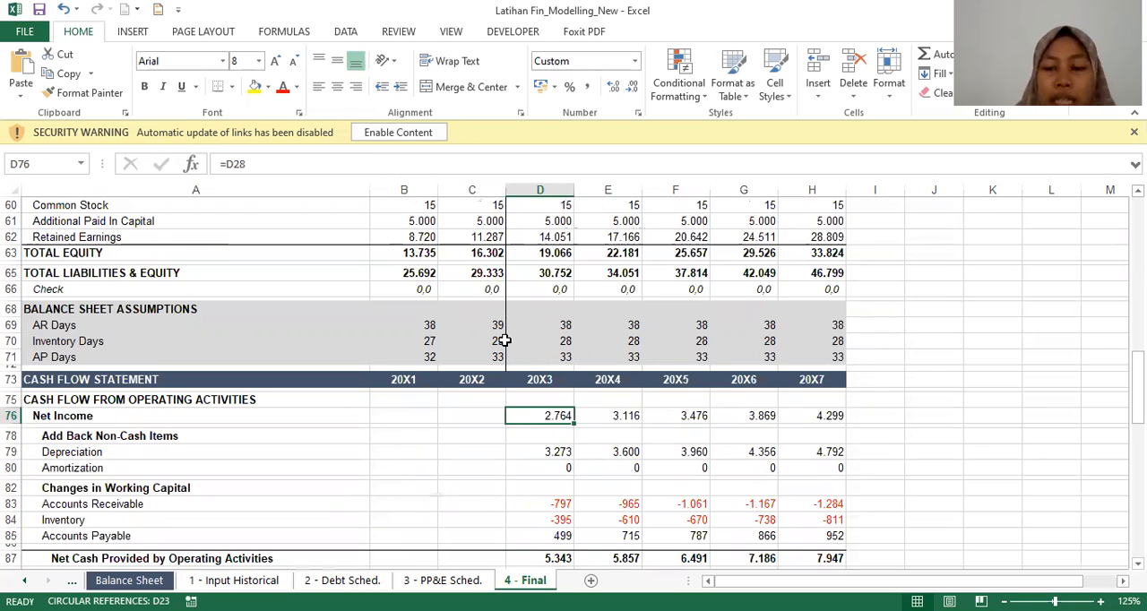
key("ctrl+bracketleft")
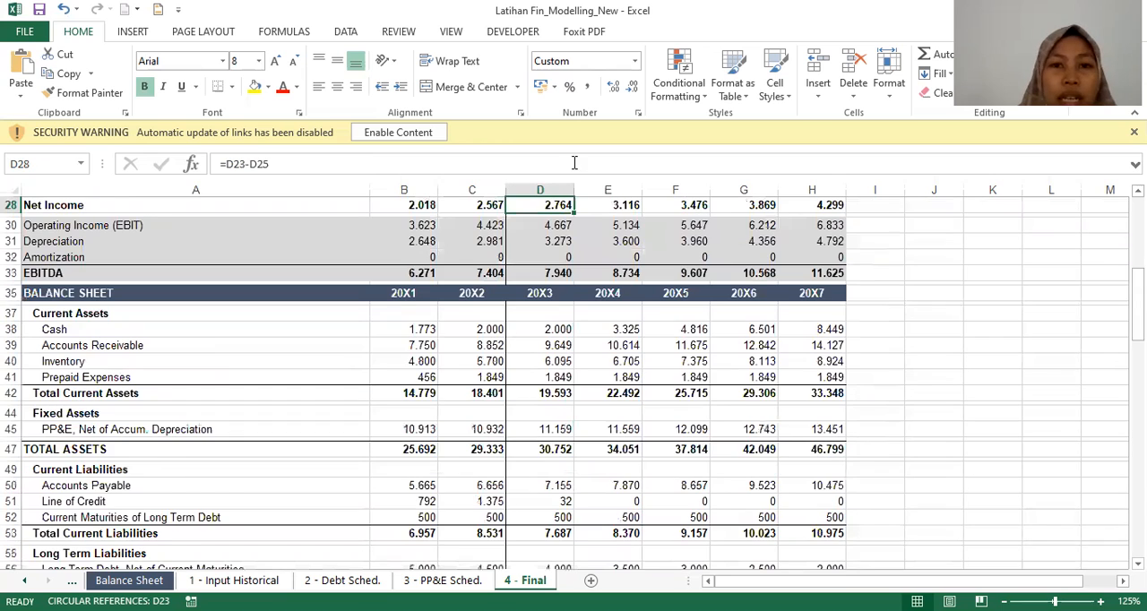
left_click(557, 213)
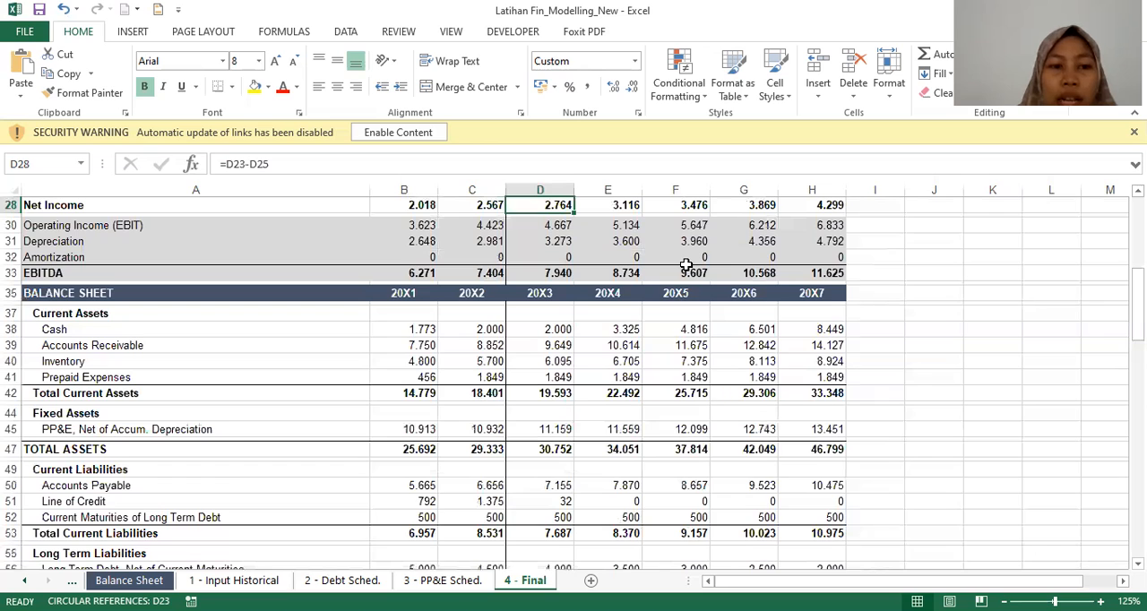
Step: Trace the cash flow statement's 20X3 Depreciation add-back to its source cell in the PP&E Schedule
key("Page_Down")
key("Down")
key("Down")
key("Down")
key("Down")
key("Down")
key("Down")
key("Down")
key("Down")
key("Down")
key("Down")
key("Down")
key("Down")
key("Down")
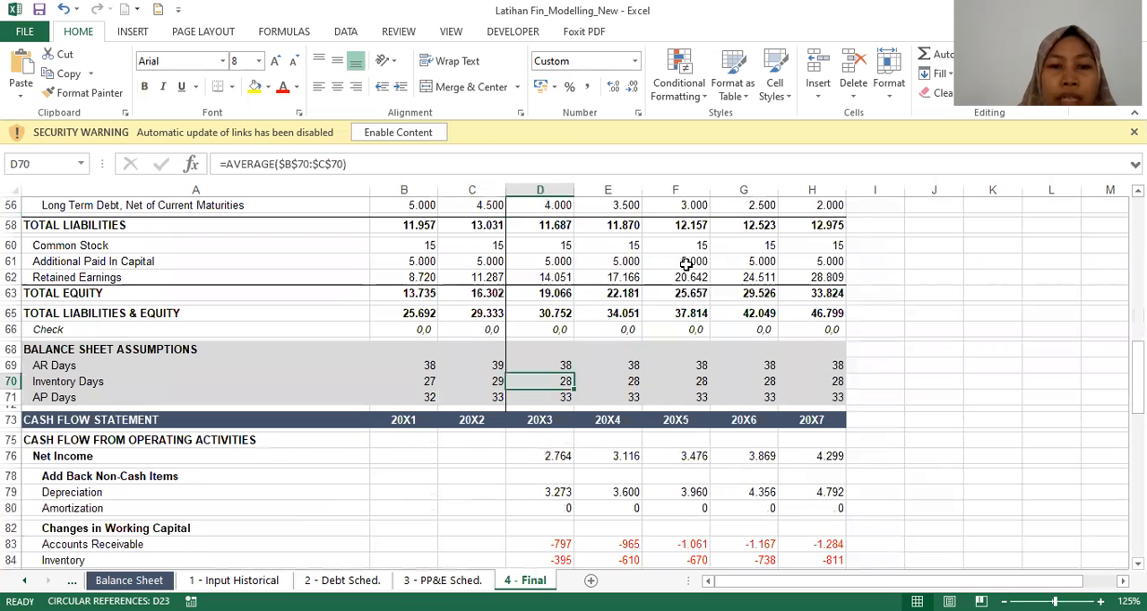
key("Down")
key("Down")
key("Down")
key("Down")
key("Down")
key("Down")
key("Down")
key("Down")
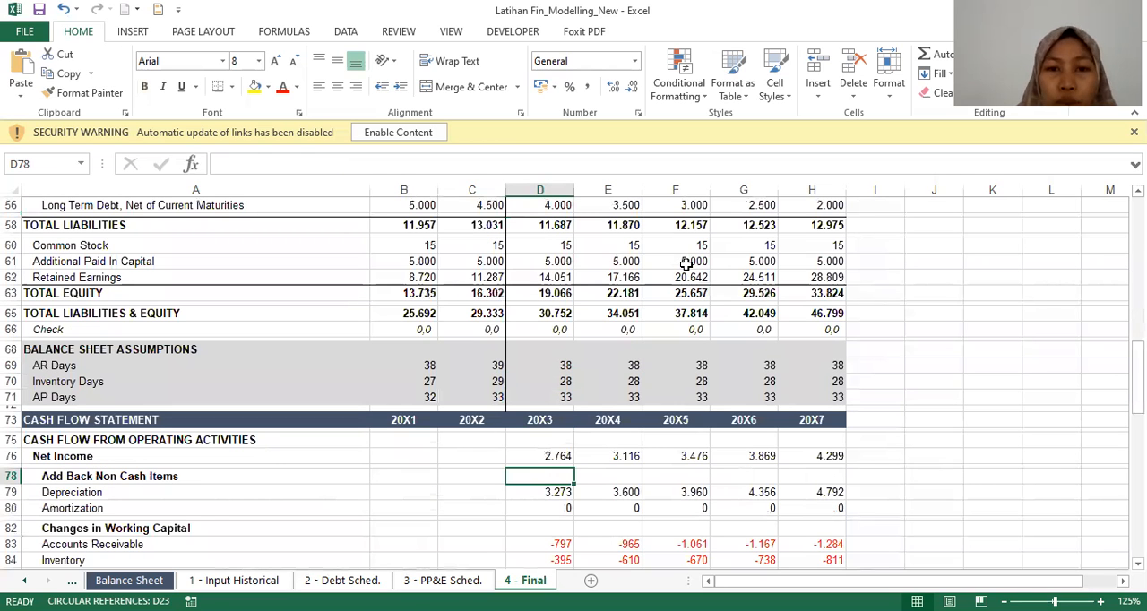
key("Down")
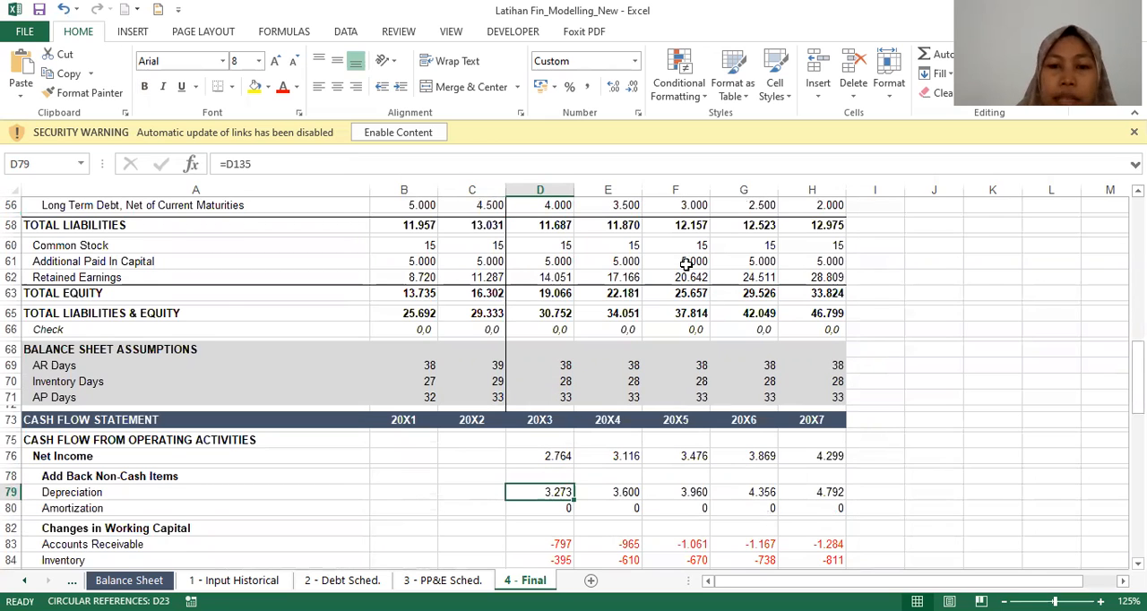
key("ctrl+bracketleft")
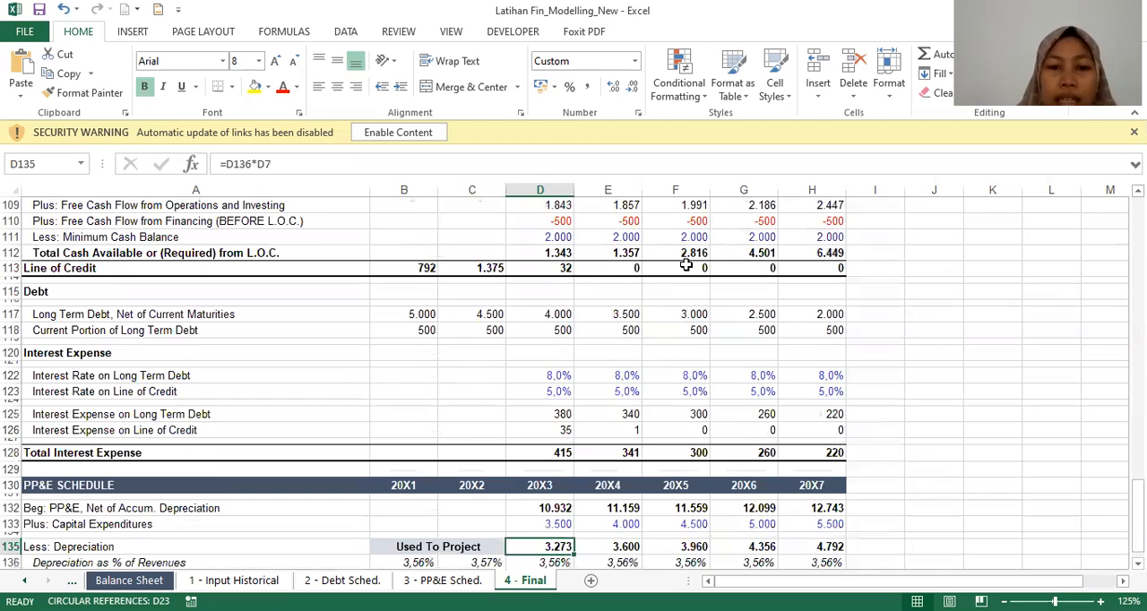
Step: Inspect the 20X3 Depreciation as % of Revenues formula in the PP&E Schedule
scroll(685, 264, "down", 1)
key("Down")
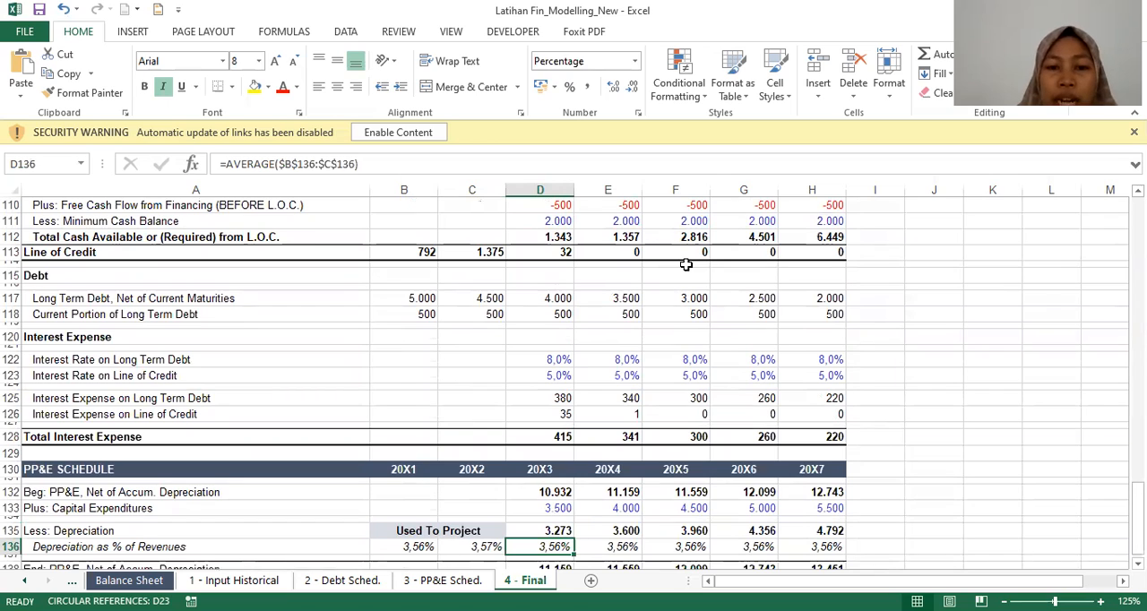
key("Home")
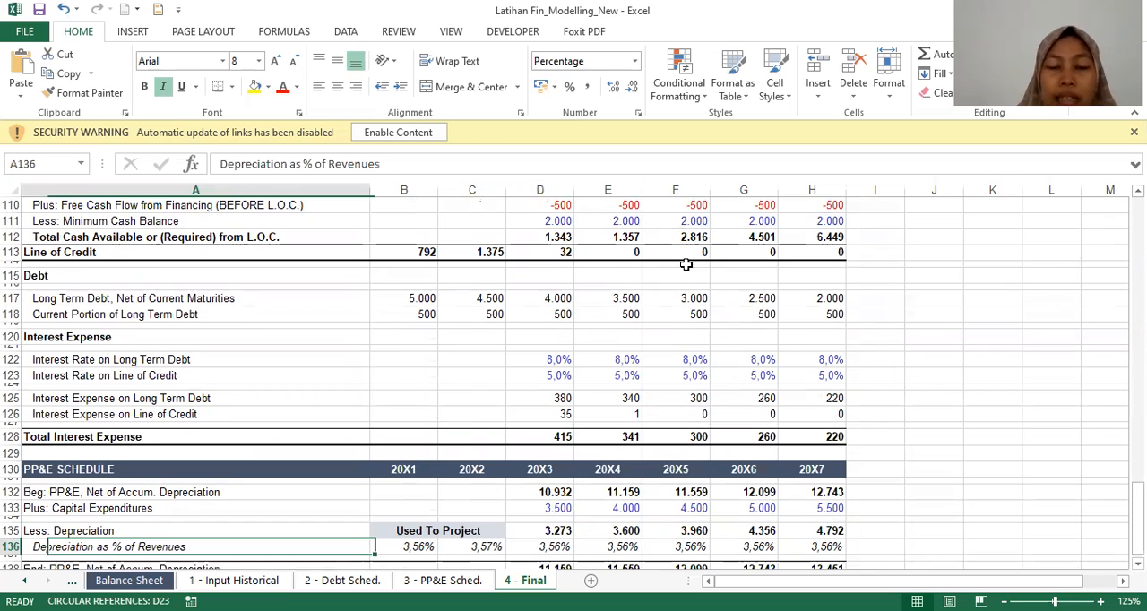
key("Right")
key("Right")
key("Right")
Step: Return to the operating section of the cash flow statement and check the 20X3 Amortization entry
key("Page_Up")
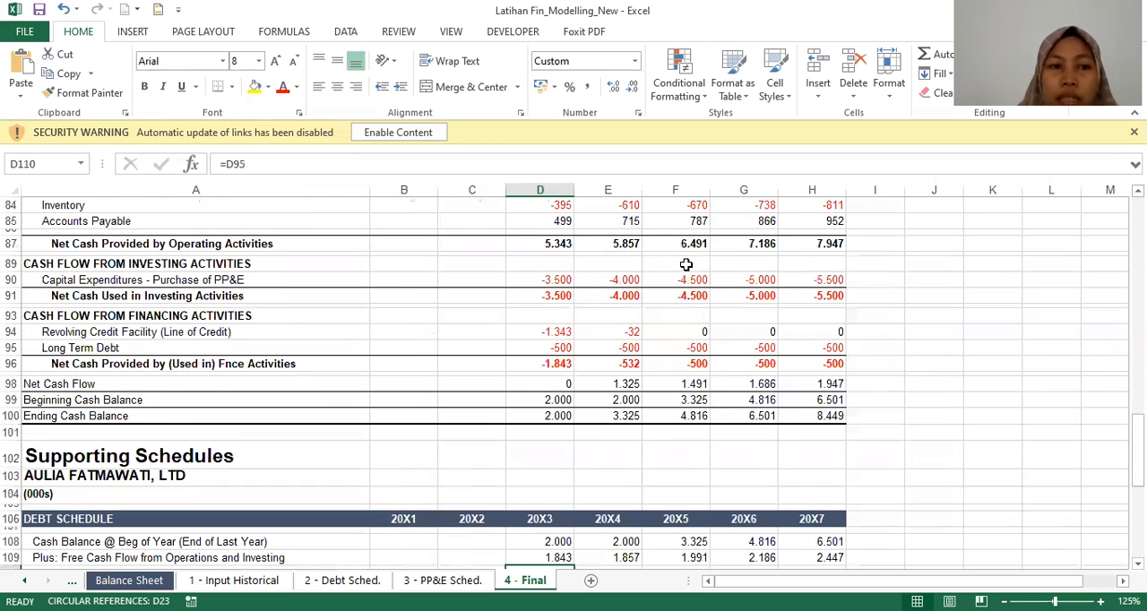
key("Up")
key("Up")
key("Up")
key("Up")
key("Up")
key("Up")
key("Up")
key("Up")
key("Up")
key("Up")
key("Up")
key("Up")
key("Up")
key("Up")
key("Up")
key("Up")
key("Up")
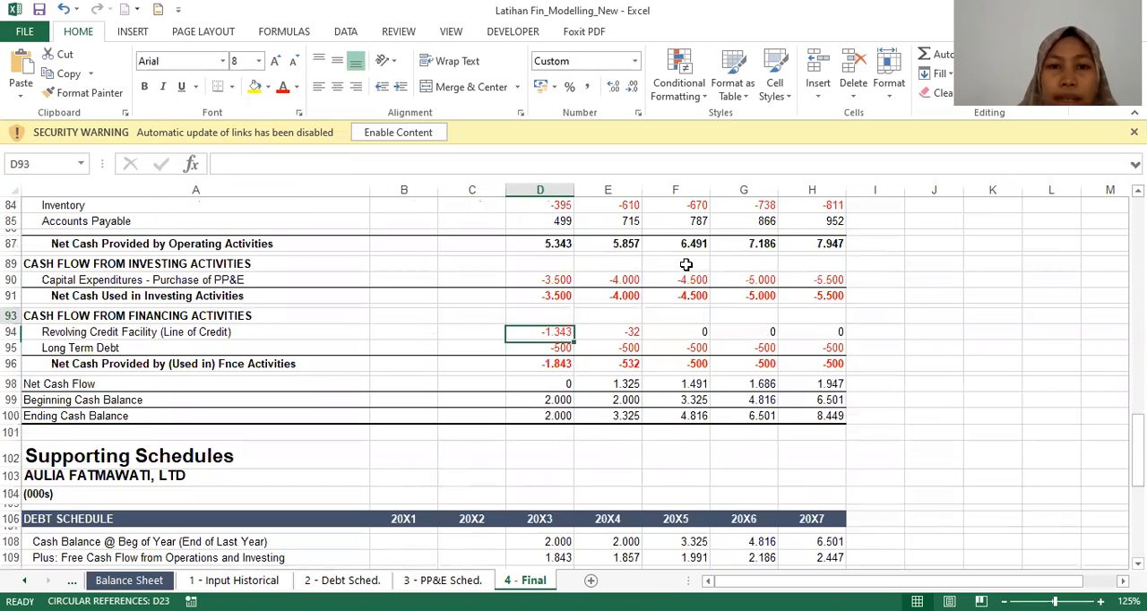
key("Up")
key("Up")
key("Up")
key("Up")
key("Up")
key("Up")
key("Up")
key("Up")
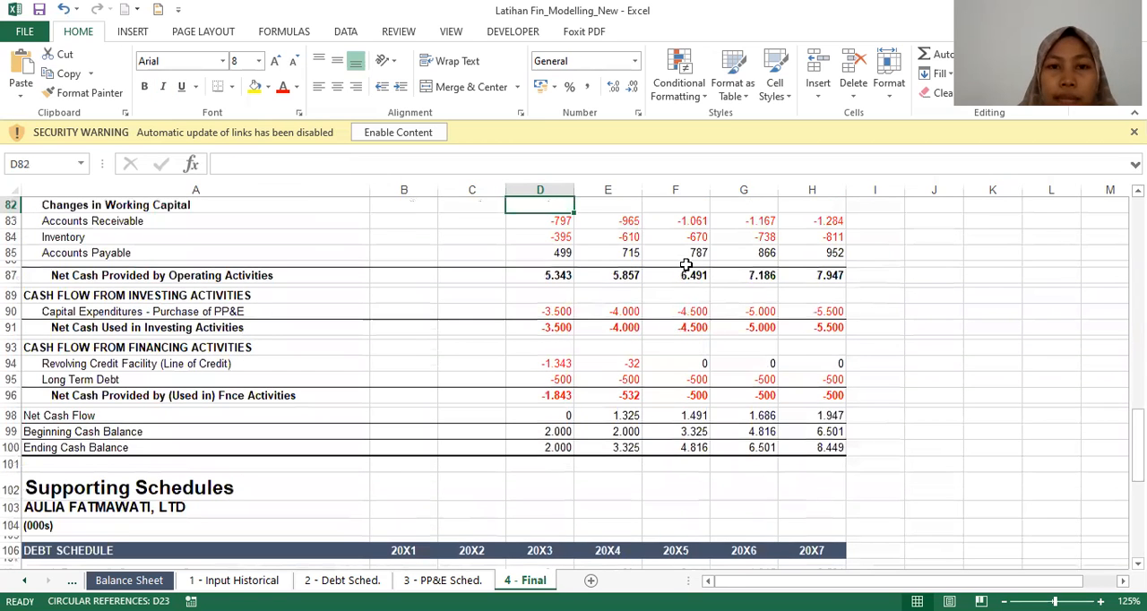
key("Up")
key("Up")
key("Up")
key("Up")
key("Up")
key("Down")
key("Down")
key("Down")
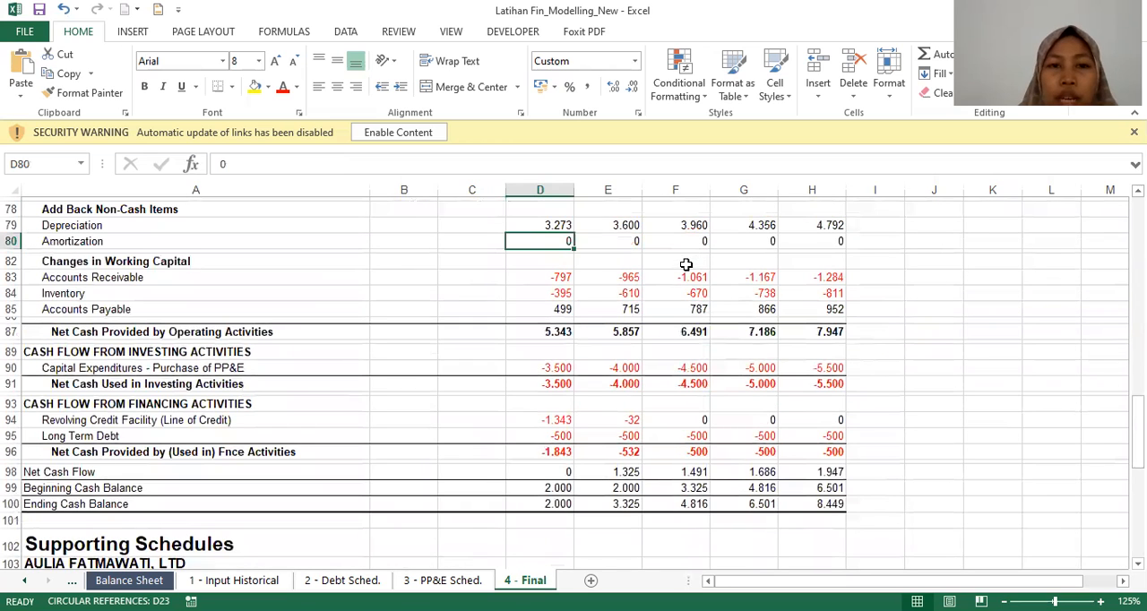
Step: Inspect the 20X3 formulas for the working capital changes and Net Cash Provided by Operating Activities
key("Down")
key("Down")
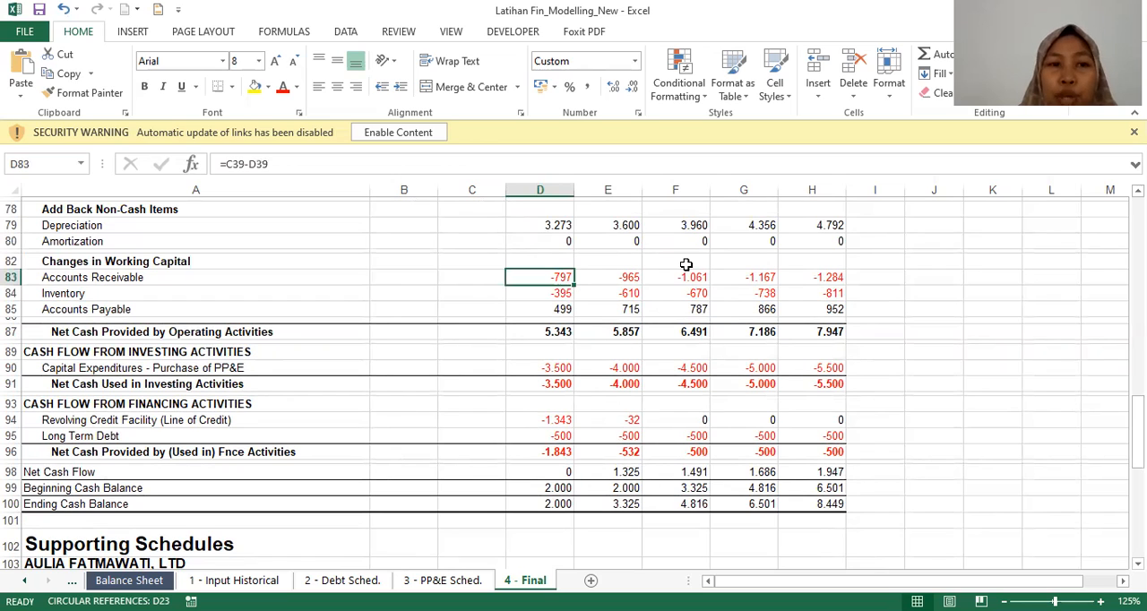
key("Down")
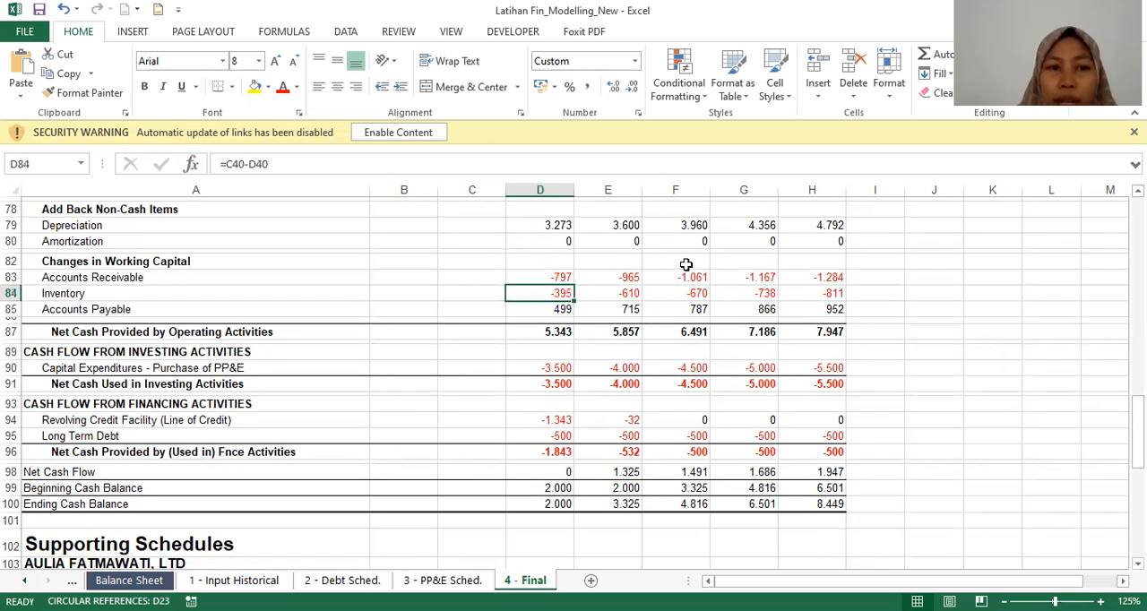
key("Down")
key("Down")
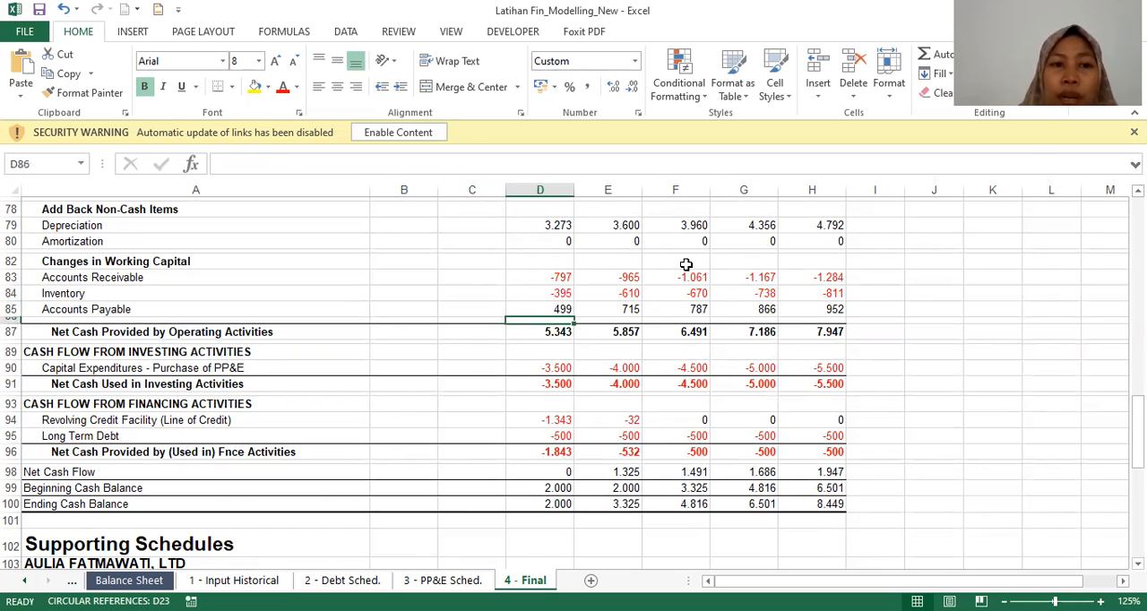
key("Down")
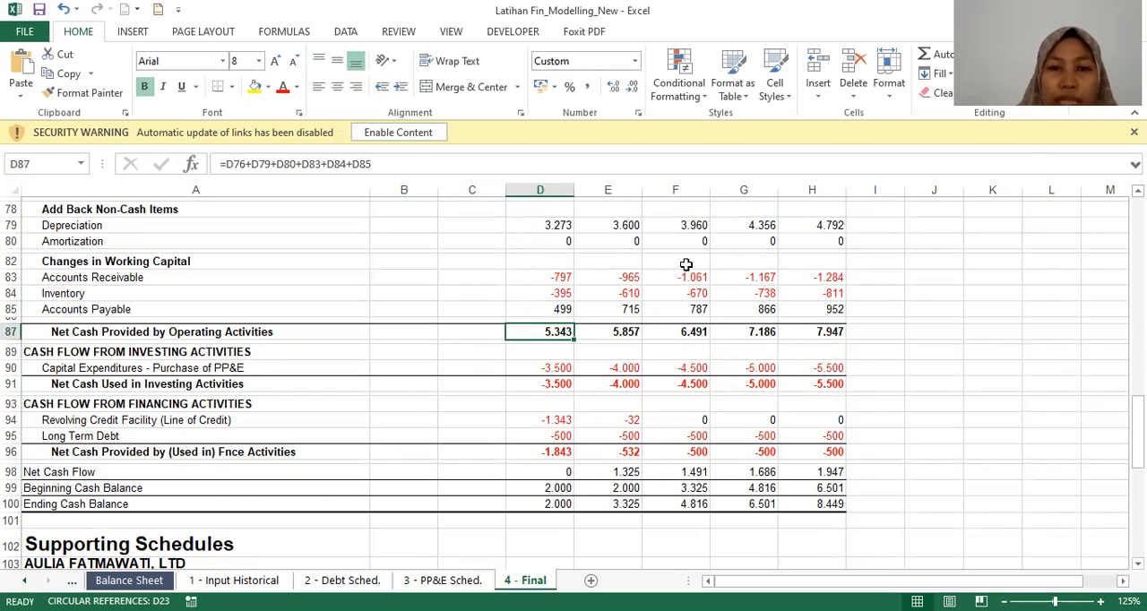
Step: Trace the 20X3 Capital Expenditures - Purchase of PP&E line to its source input in the PP&E Schedule
key("Down")
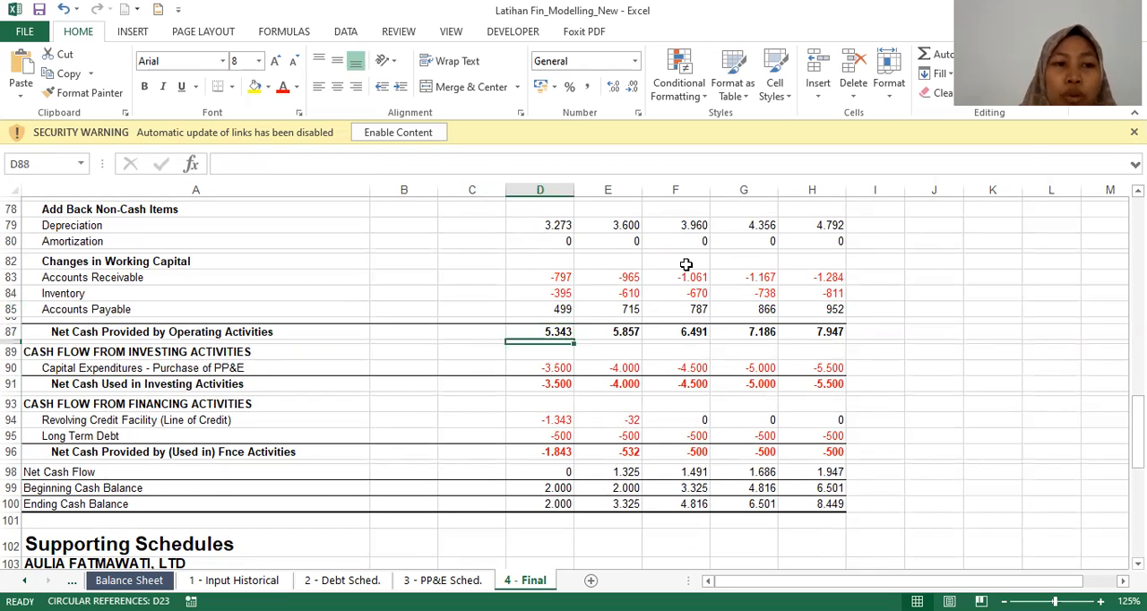
key("Down")
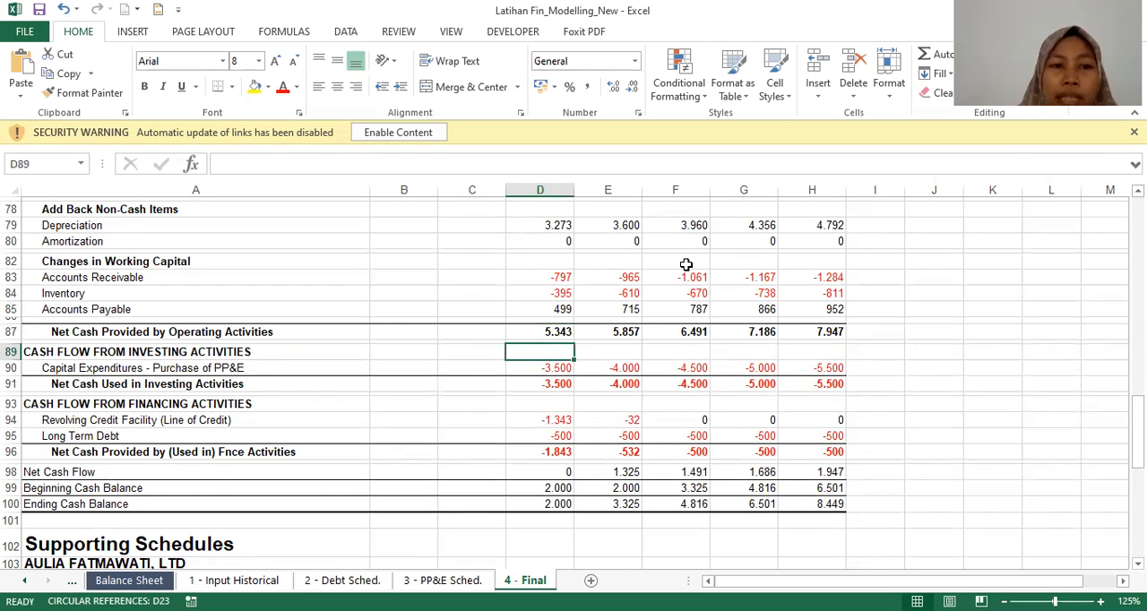
key("Down")
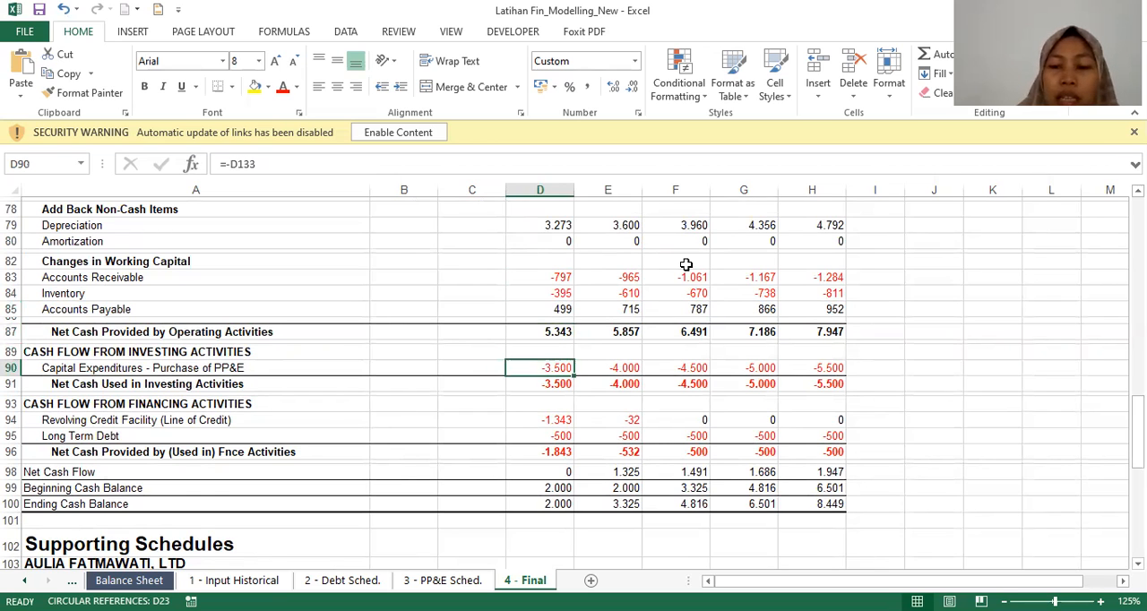
key("ctrl+bracketleft")
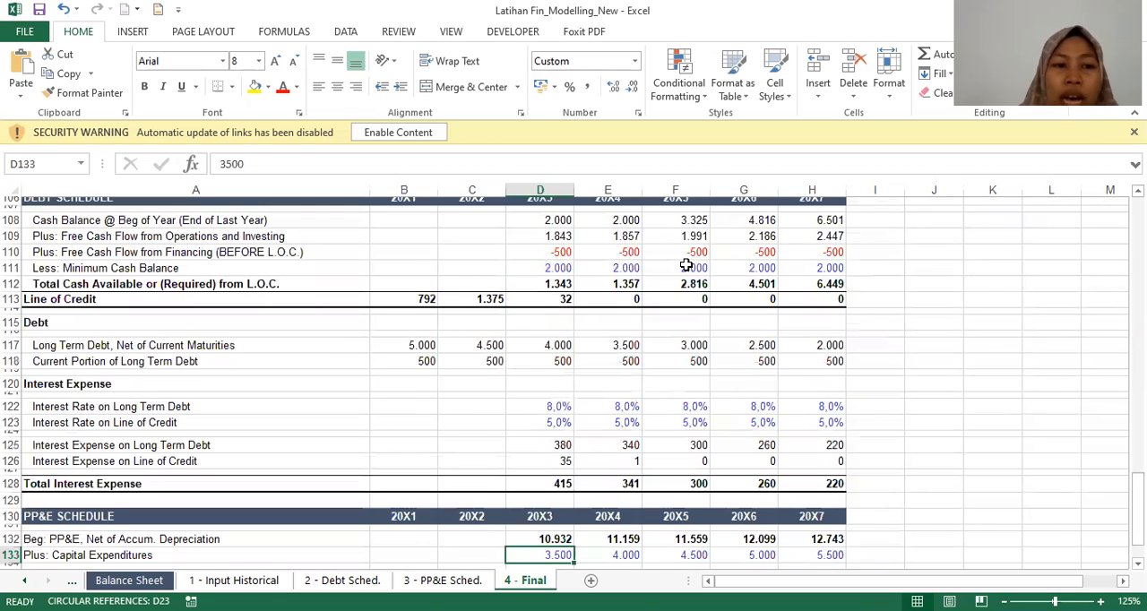
key("Down")
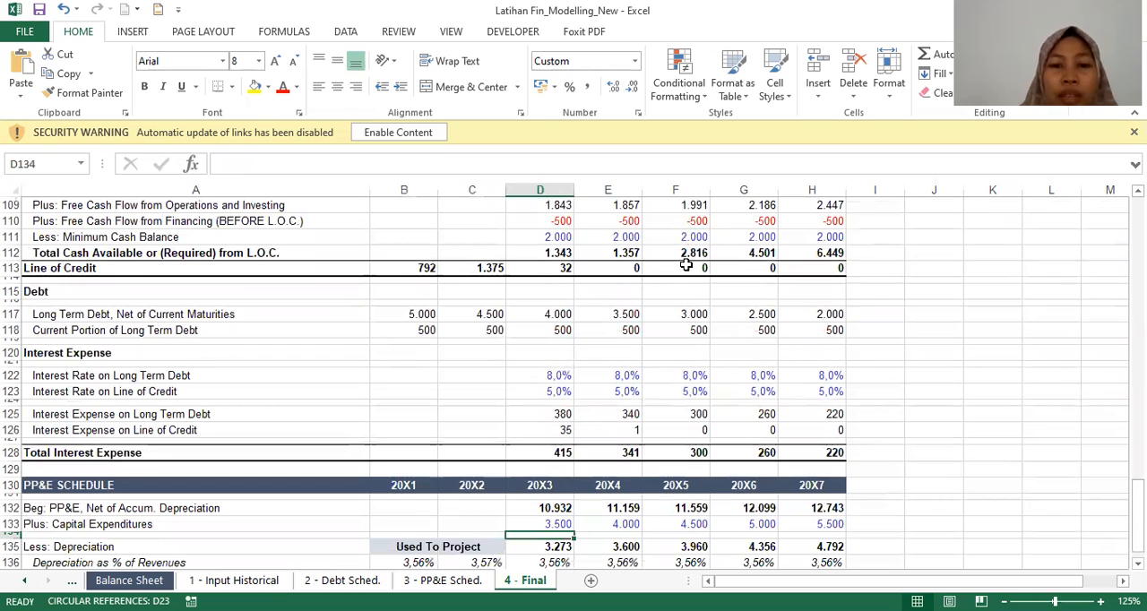
key("Up")
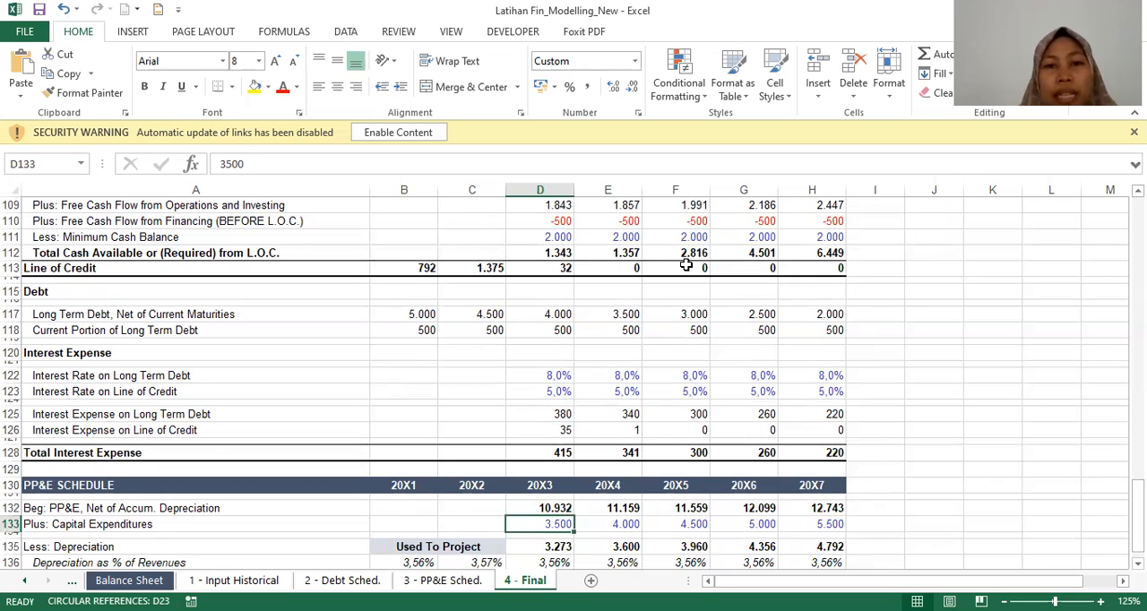
Step: Return from the PP&E Schedule to the cash flow statement's financing section and check the 20X3 Long Term Debt formula
key("Up")
key("Up")
key("Up")
key("Up")
key("Up")
key("Up")
key("Up")
key("Up")
key("Up")
key("Up")
key("Up")
key("Up")
key("Up")
key("Up")
key("Up")
key("Up")
key("Up")
key("Up")
key("Up")
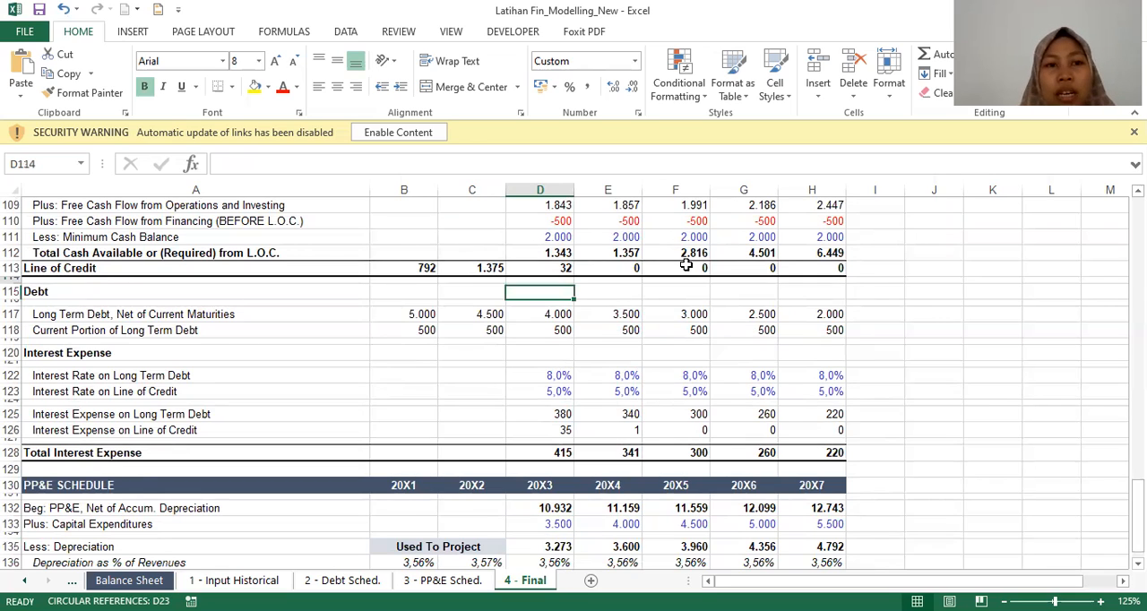
key("Up")
key("Up")
key("Up")
key("Up")
key("Up")
key("Up")
key("Up")
key("Up")
key("Up")
key("Up")
key("Up")
key("Up")
key("Up")
key("Up")
key("Up")
key("Up")
key("Up")
key("Up")
key("Up")
key("Up")
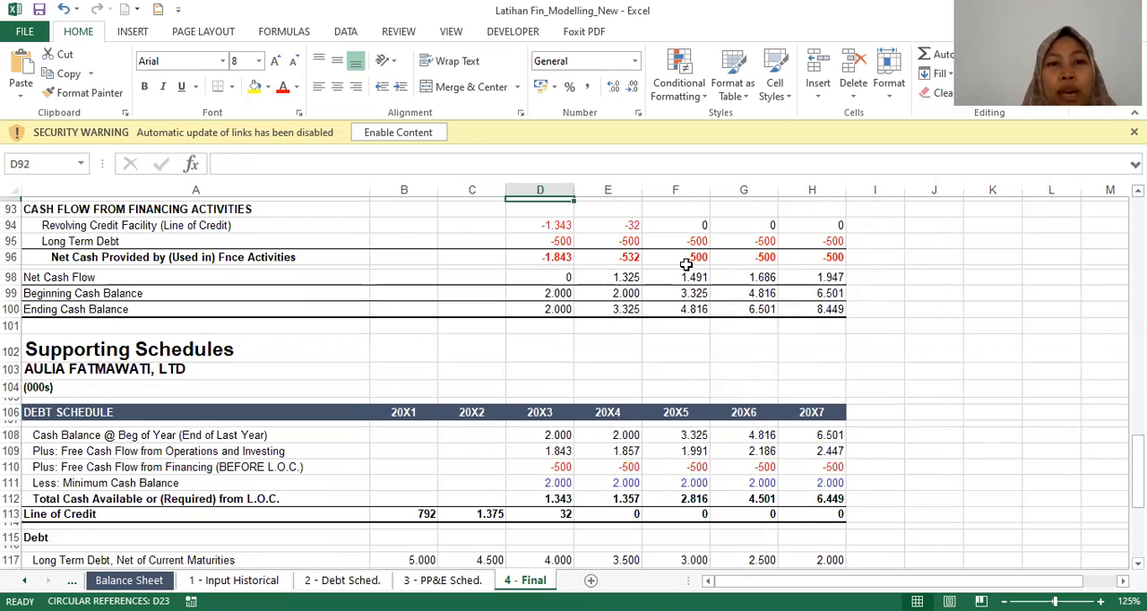
key("Down")
key("Down")
key("Down")
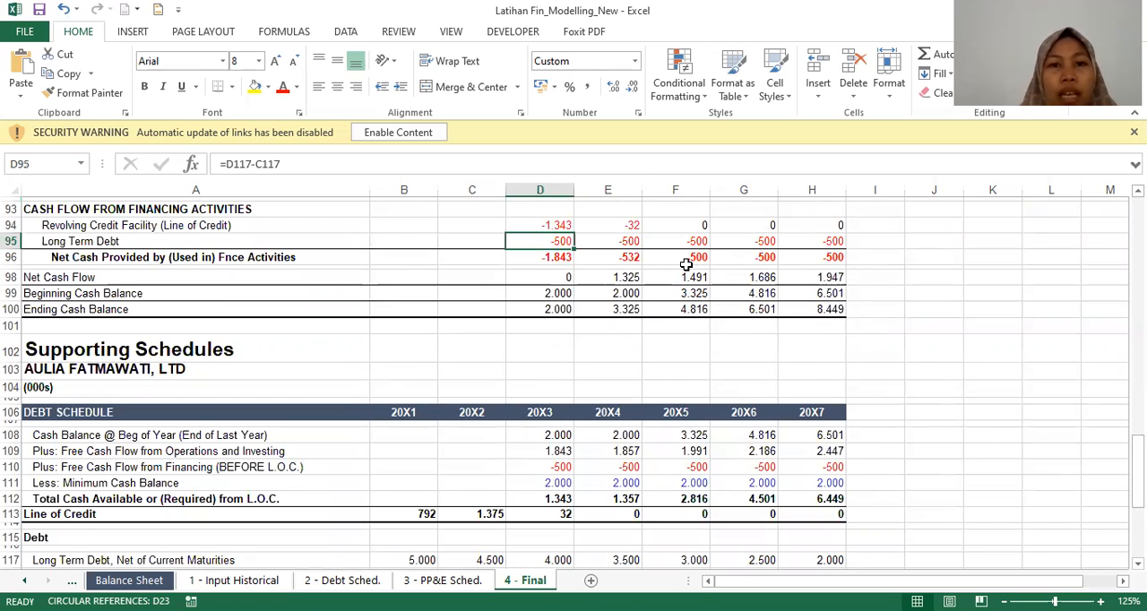
Step: Go back over the cash flow statement and inspect the 20X3 formula for Net Cash Used in Investing Activities
key("Up")
key("Up")
key("Up")
key("Up")
key("Up")
key("Up")
key("Up")
key("Up")
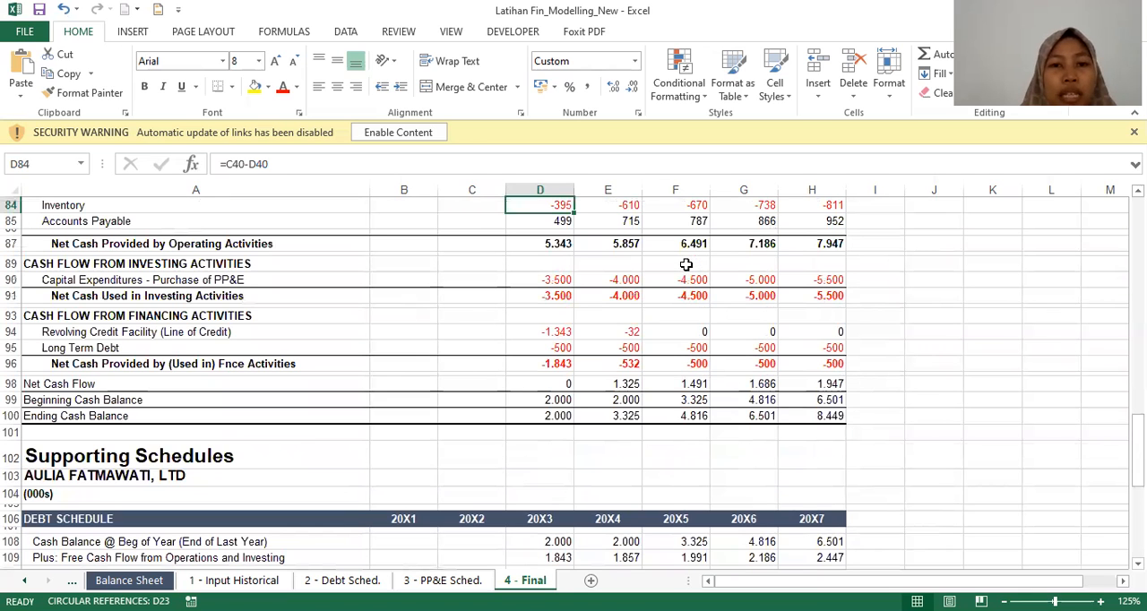
key("Down")
key("Down")
key("Down")
key("Down")
key("Down")
key("Down")
key("Down")
key("Down")
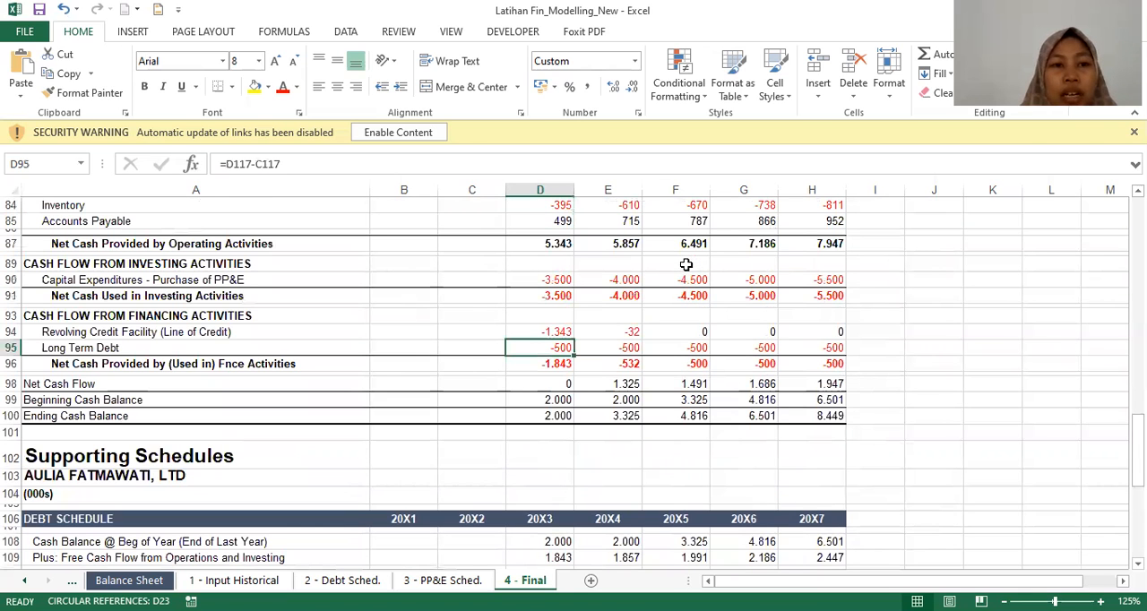
key("Up")
key("Up")
key("Up")
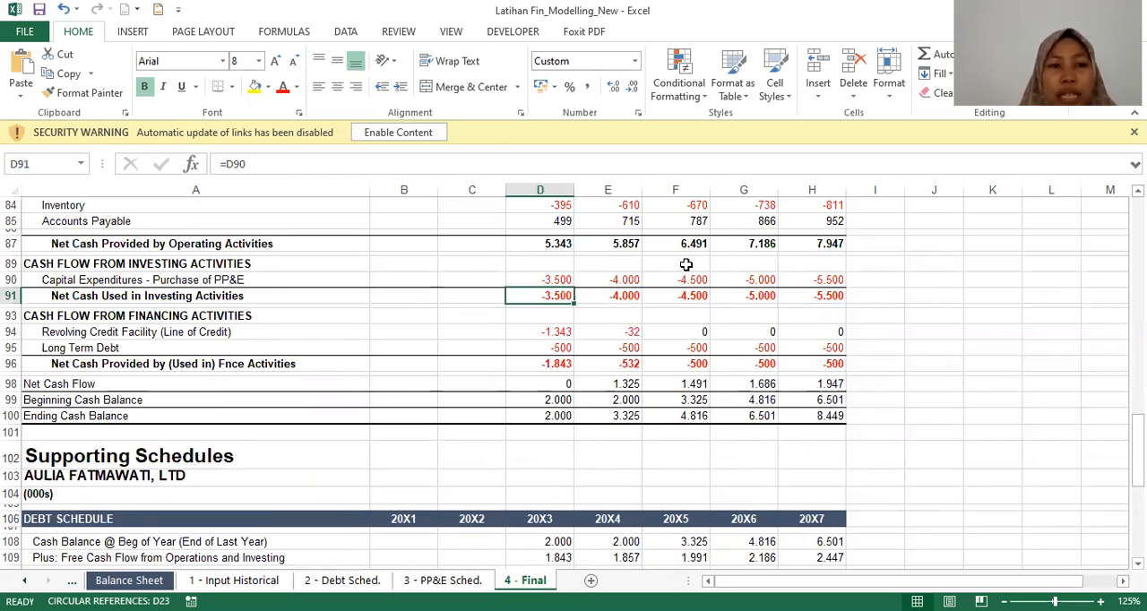
Step: Trace the 20X3 Revolving Credit Facility formula to the Line of Credit row in the Debt Schedule, and return to it
key("Down")
key("Down")
key("Down")
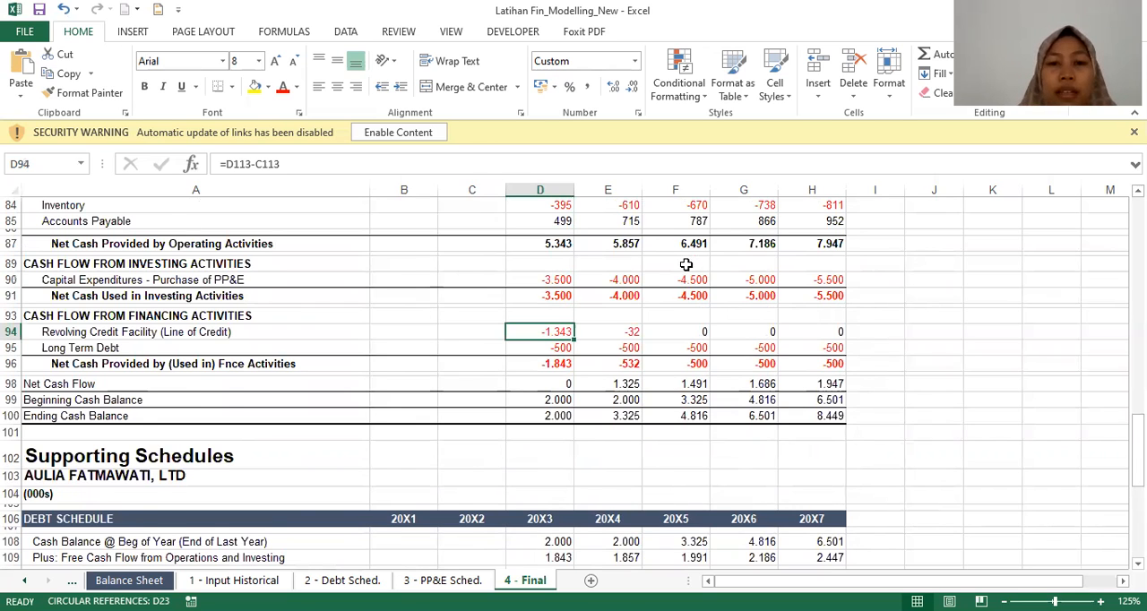
key("ctrl+bracketleft")
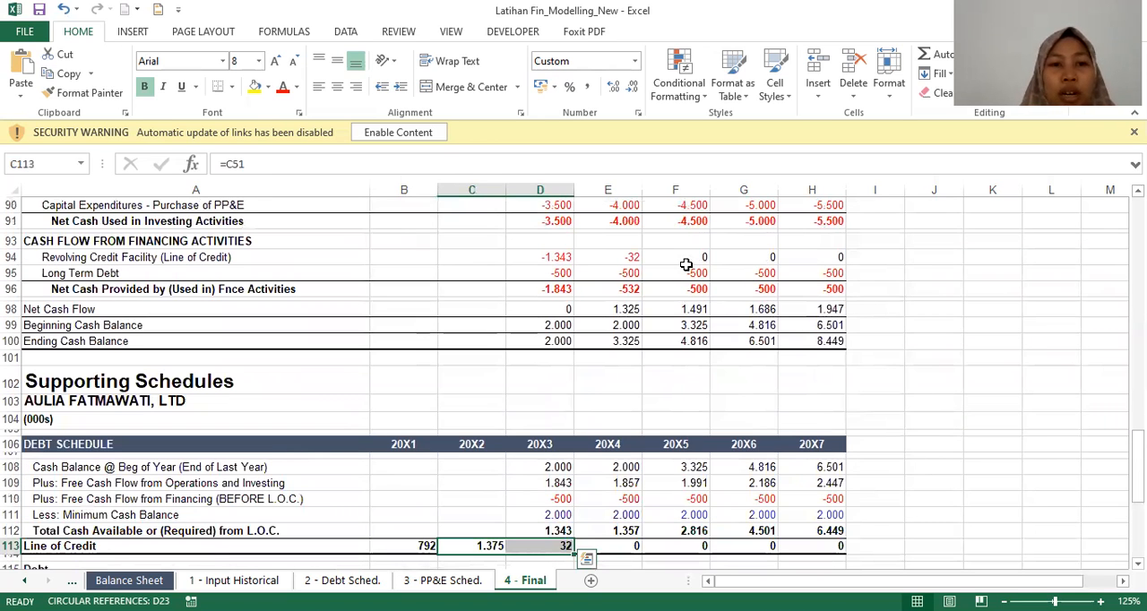
key("Up")
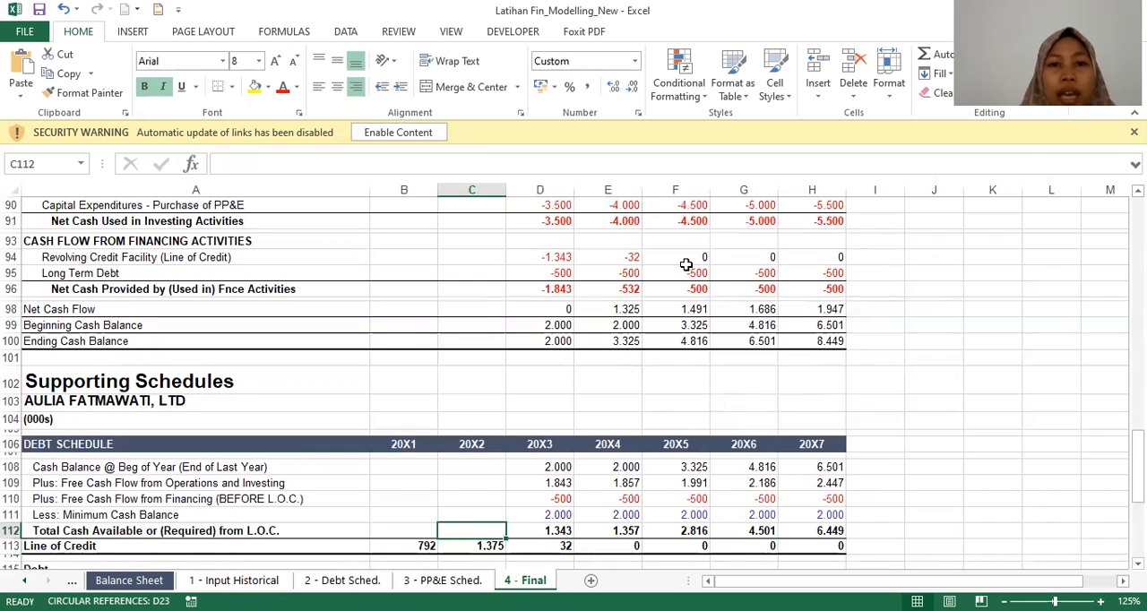
key("Up")
key("Up")
key("Up")
key("Up")
key("Up")
key("Up")
key("Up")
key("Up")
key("Up")
key("Up")
key("Up")
key("Up")
key("Up")
key("Up")
key("Up")
key("Right")
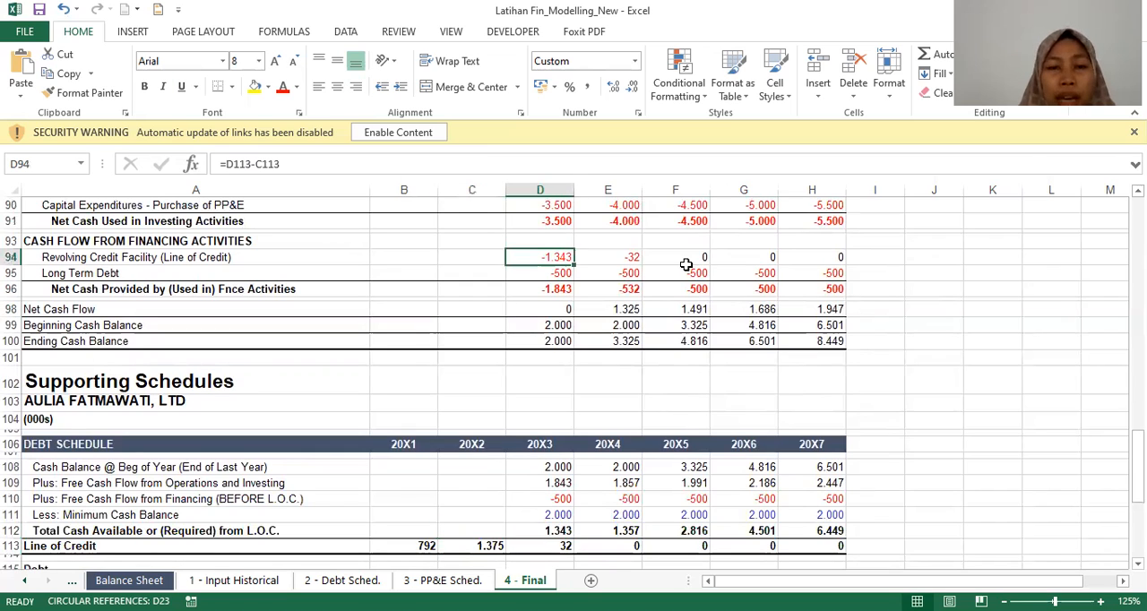
Step: Compare the 20X3 and 20X4 Long Term Debt formulas in the financing section and trace the 20X3 one to its Debt Schedule source
key("Down")
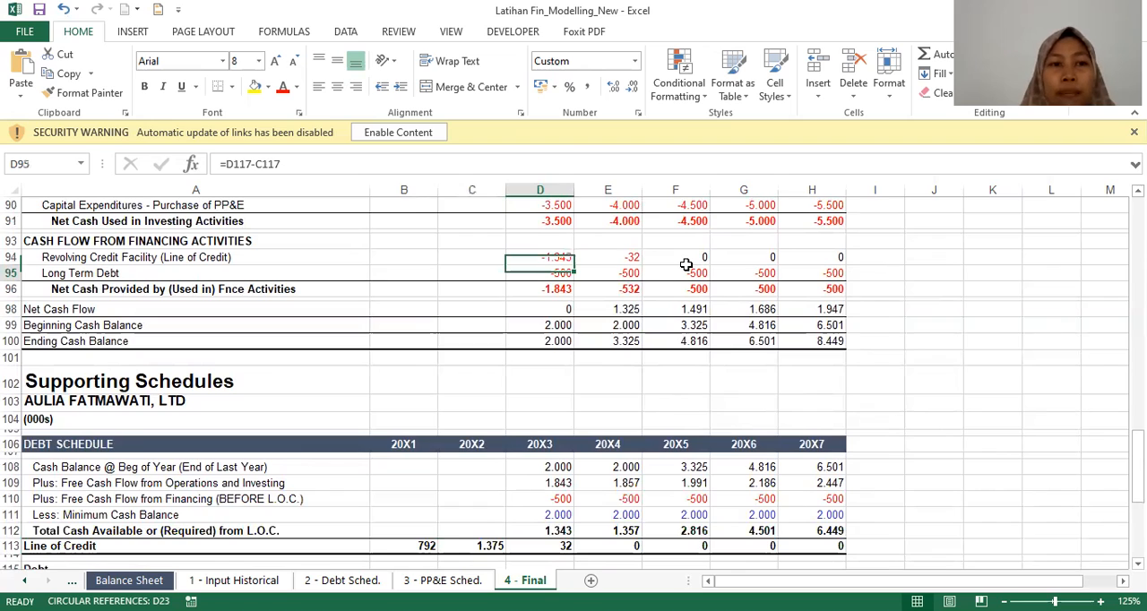
key("Left")
key("Right")
key("Right")
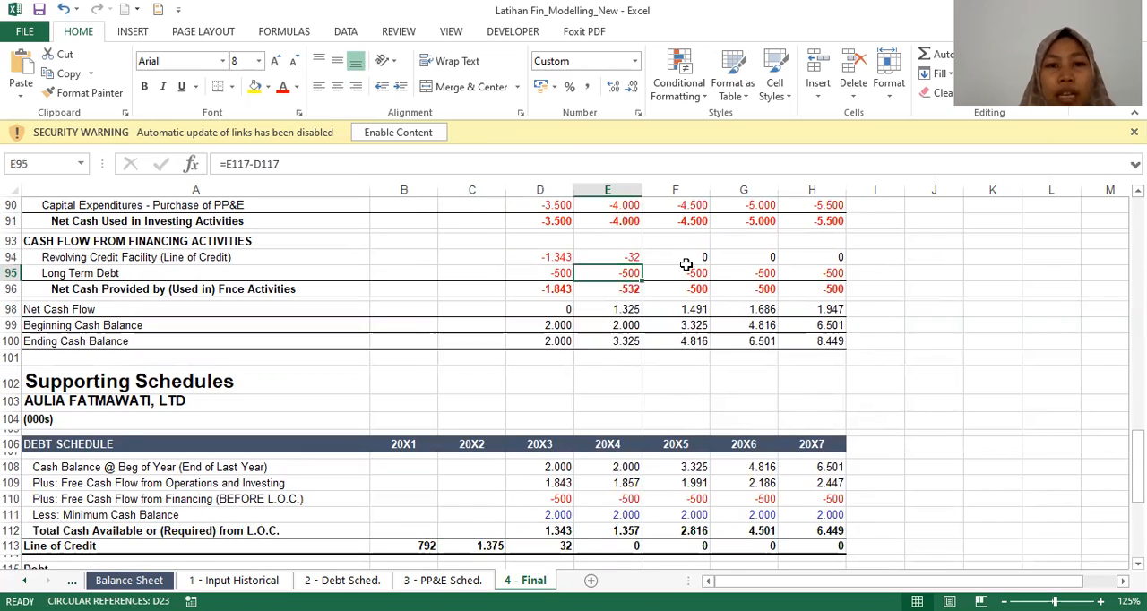
key("Left")
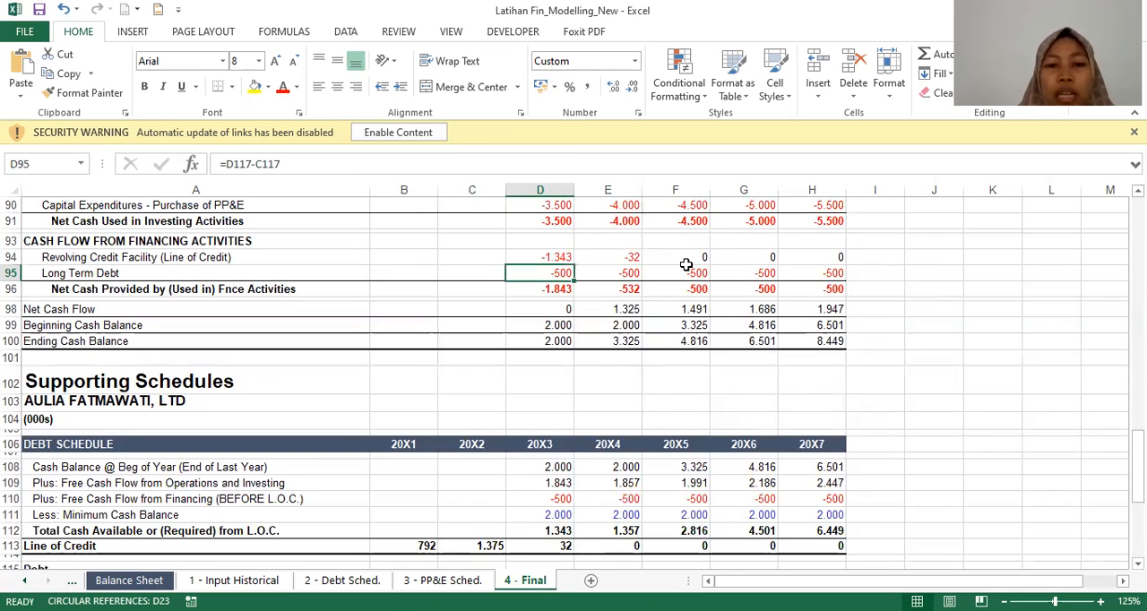
key("ctrl+bracketleft")
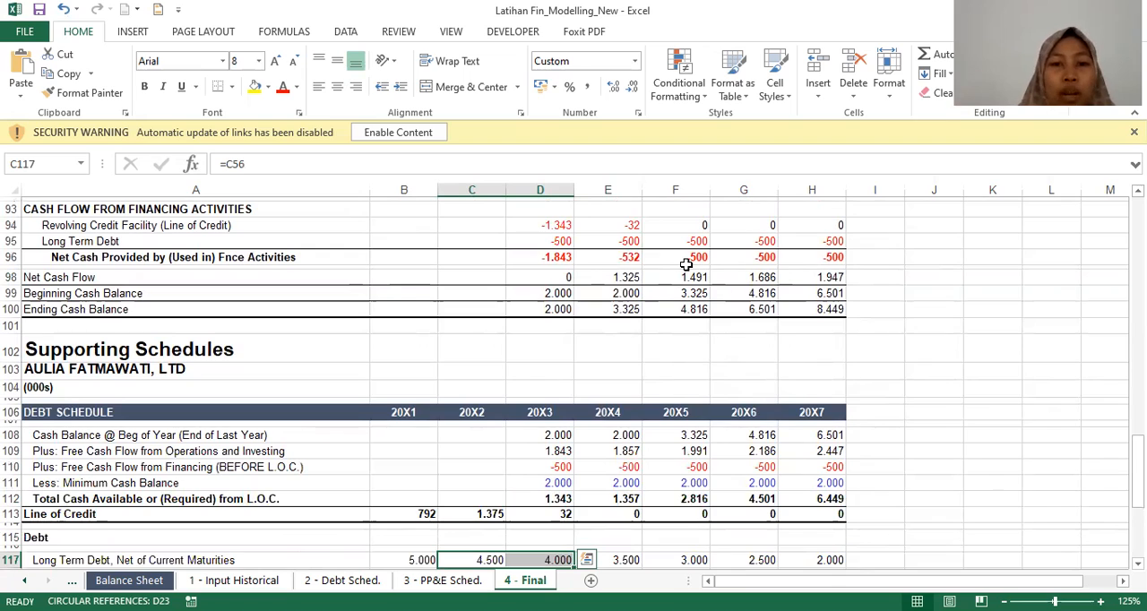
Step: Inspect the 20X3 formulas for Net Cash Flow and Beginning Cash Balance in the cash flow statement
left_click(567, 273)
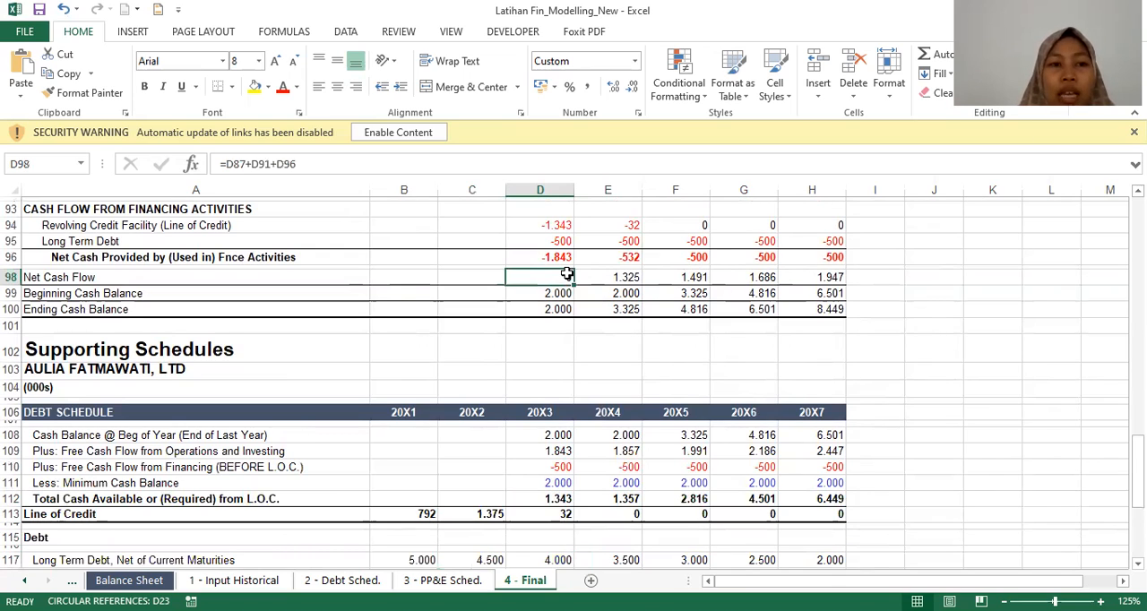
key("Return")
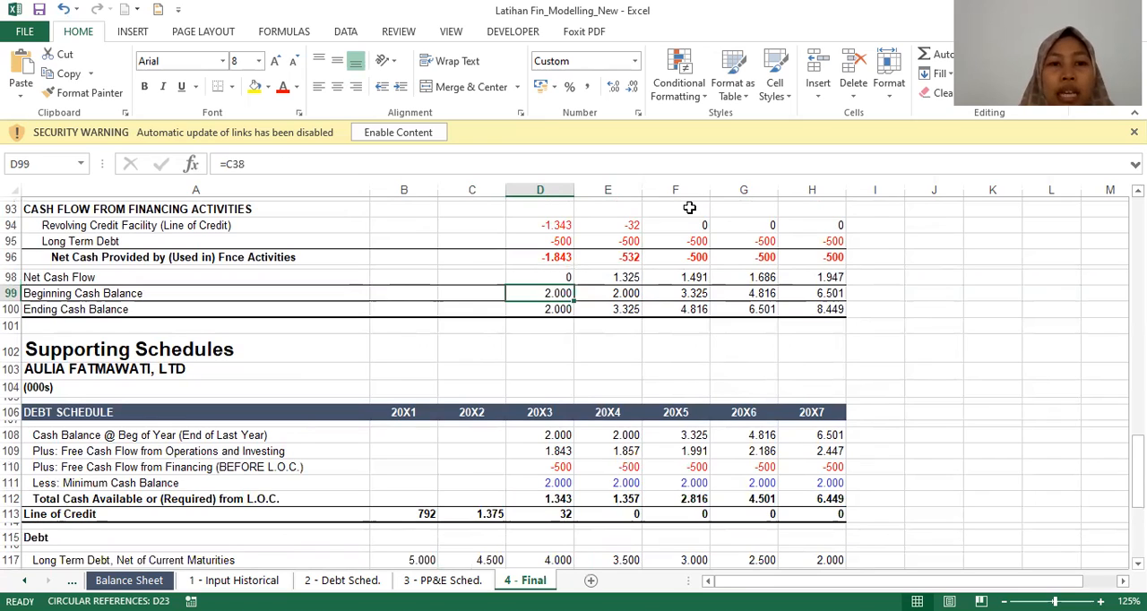
key("Up")
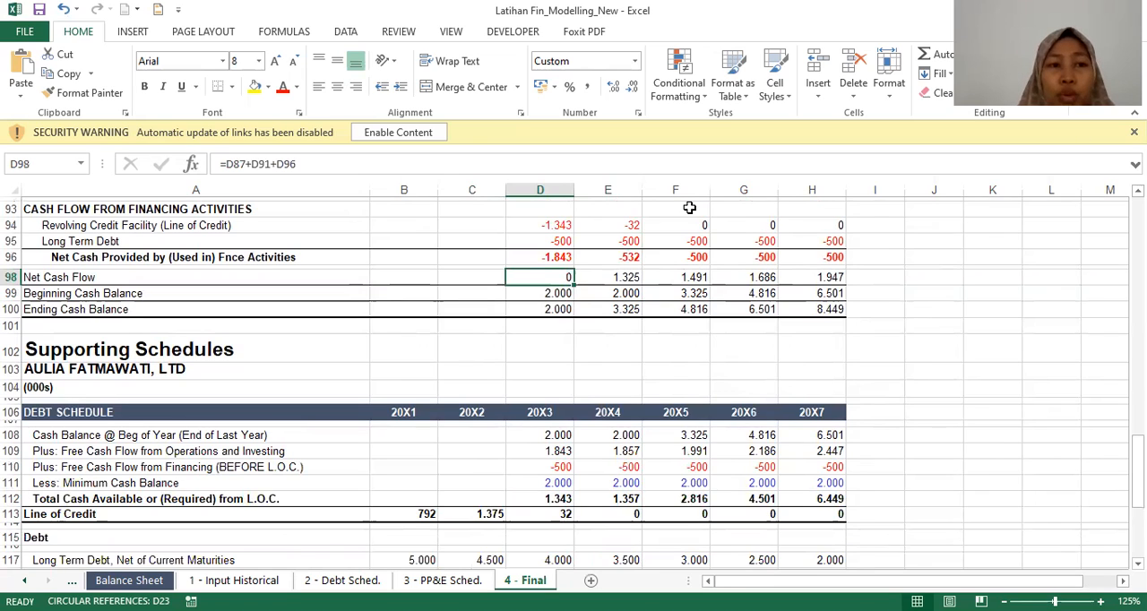
key("Down")
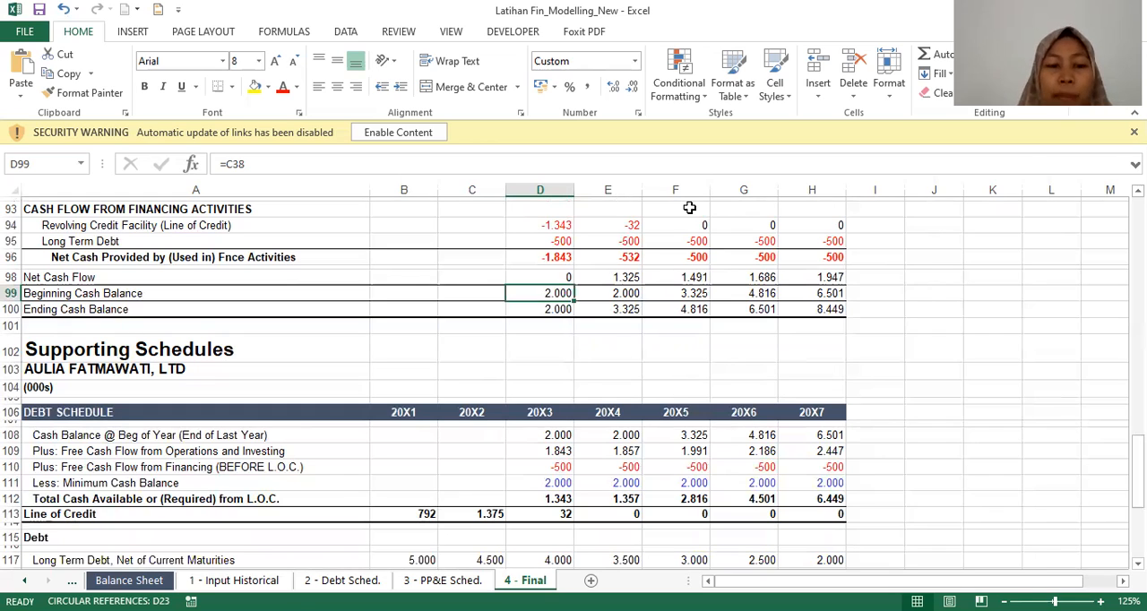
Step: Display the cell references in the 20X3 Ending Cash Balance formula and compare it with the 20X4 formula
key("Down")
key("F2")
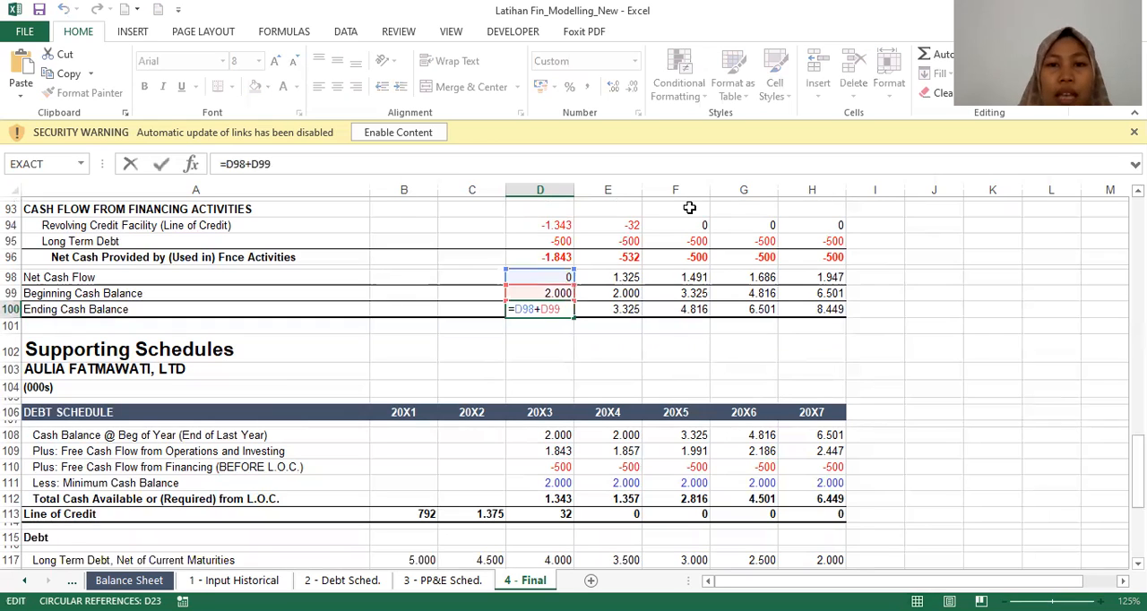
key("Return")
key("Up")
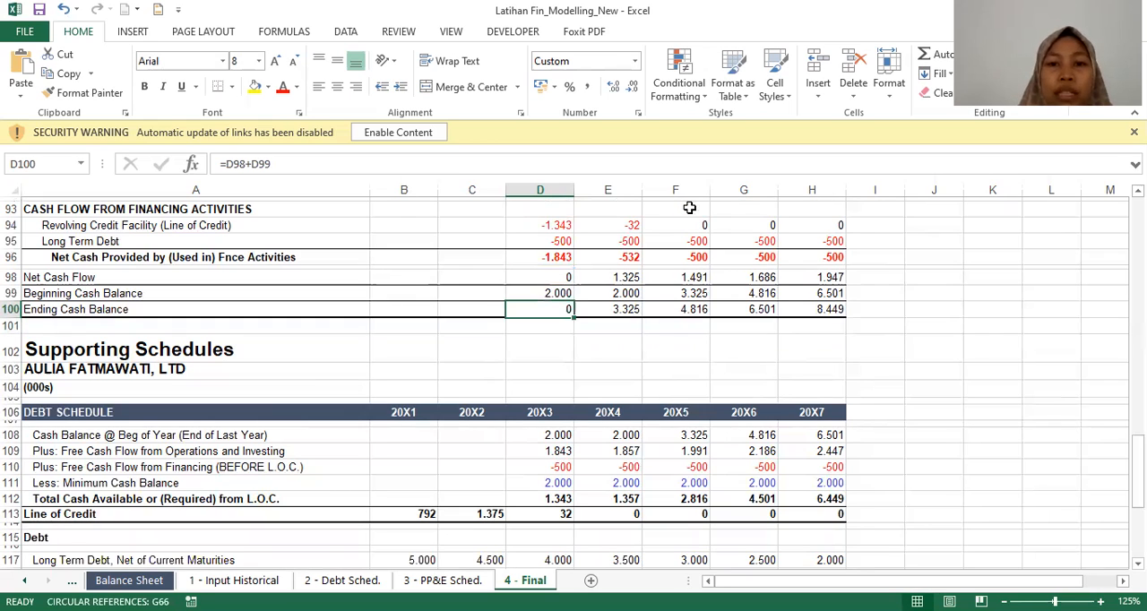
key("Right")
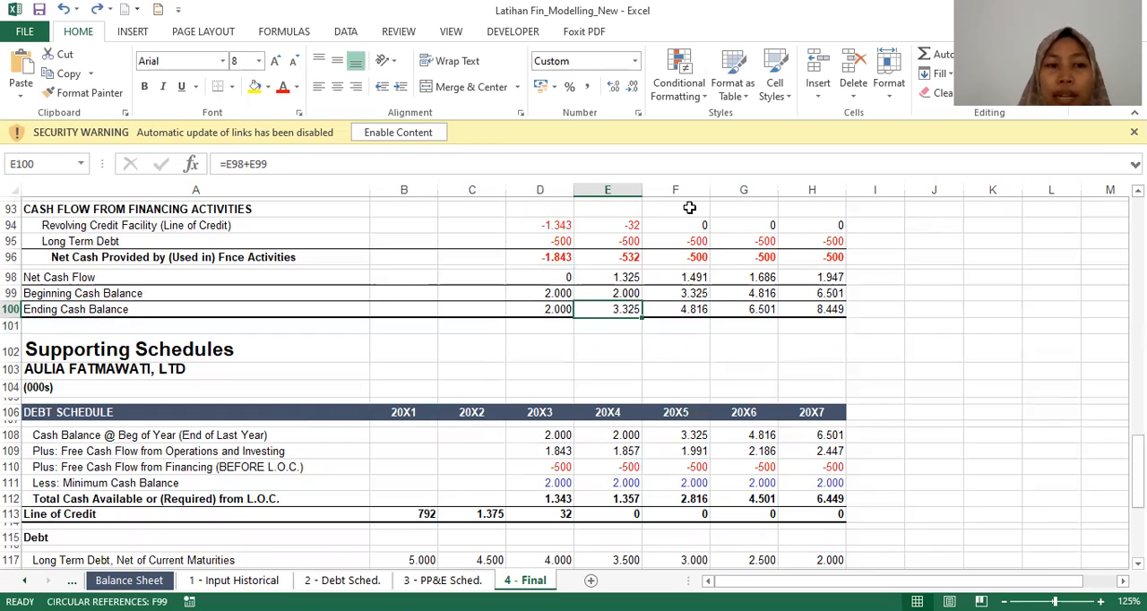
key("Left")
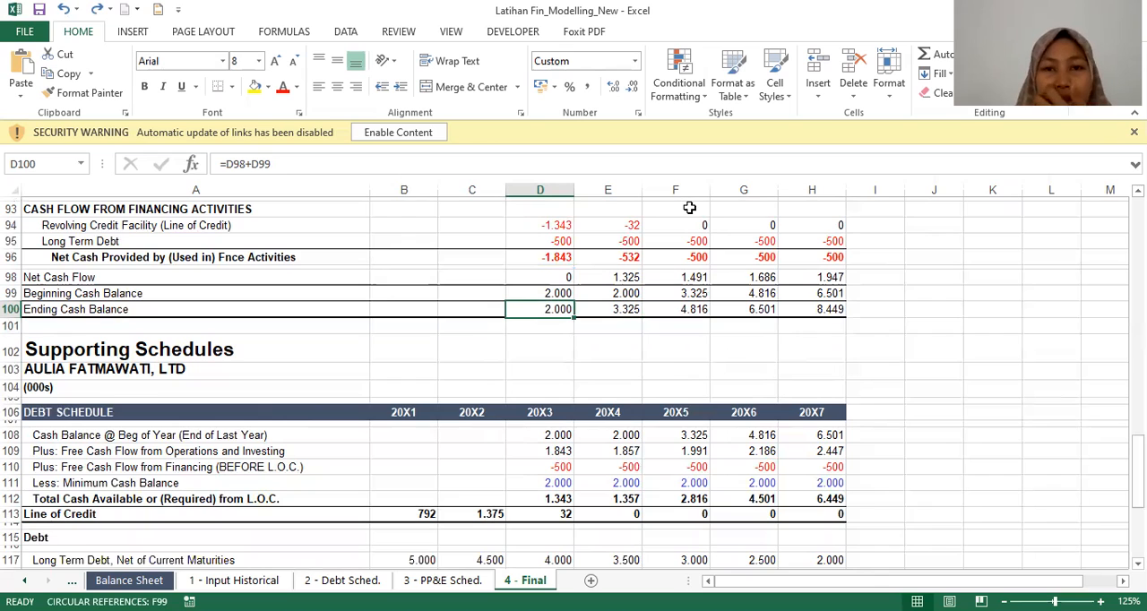
Step: Check the 20X5 Cash formula under Current Assets in the balance sheet for its link to the Ending Cash Balance
key("Page_Up")
key("Page_Up")
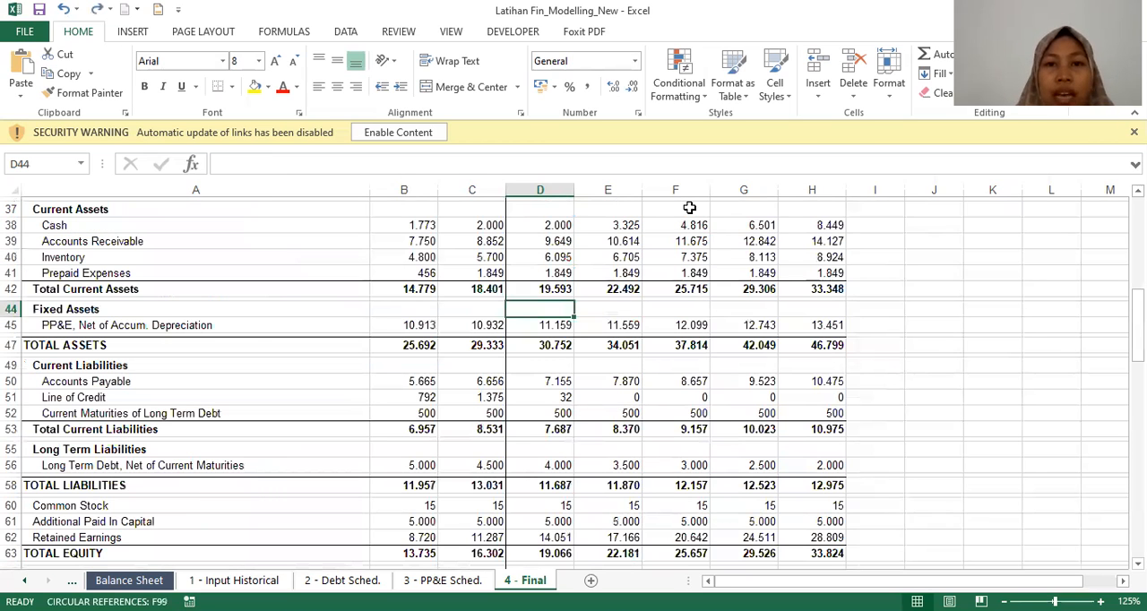
key("Up")
key("Up")
key("Up")
key("Up")
key("Up")
key("Right")
key("Right")
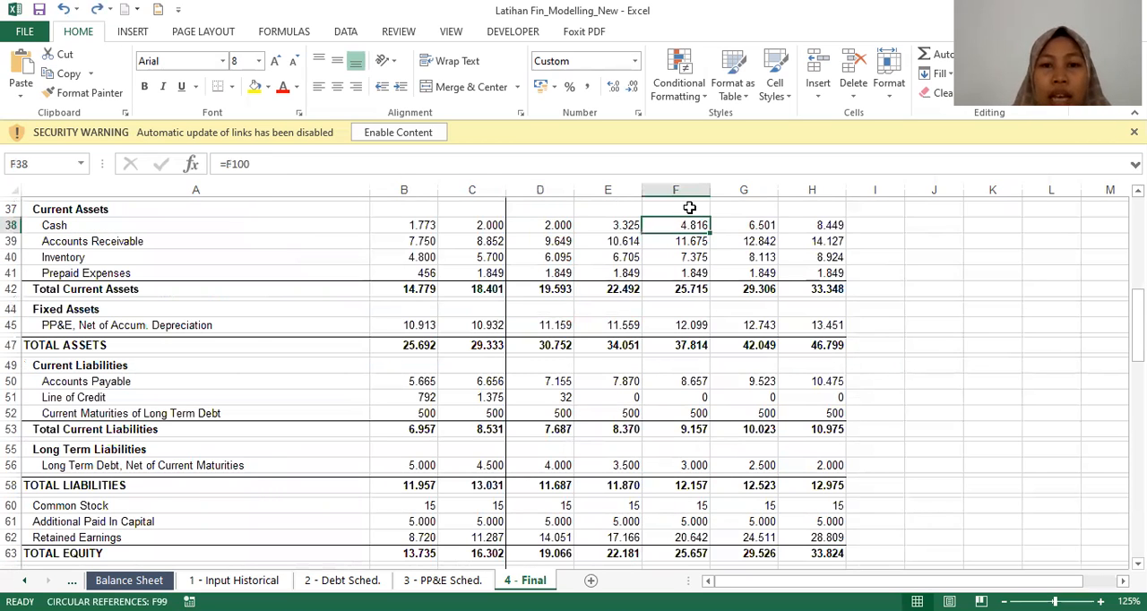
Step: Go to the Debt Schedule in the Supporting Schedules section for review
key("Page_Down")
key("Page_Down")
key("Page_Down")
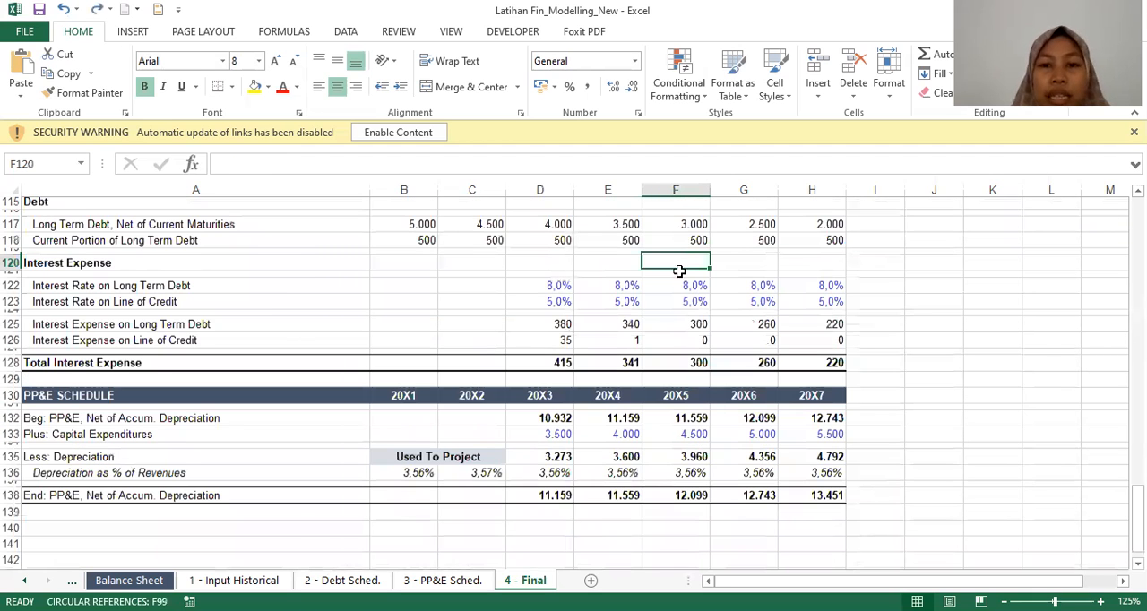
scroll(680, 320, "down", 1)
scroll(680, 321, "up", 6)
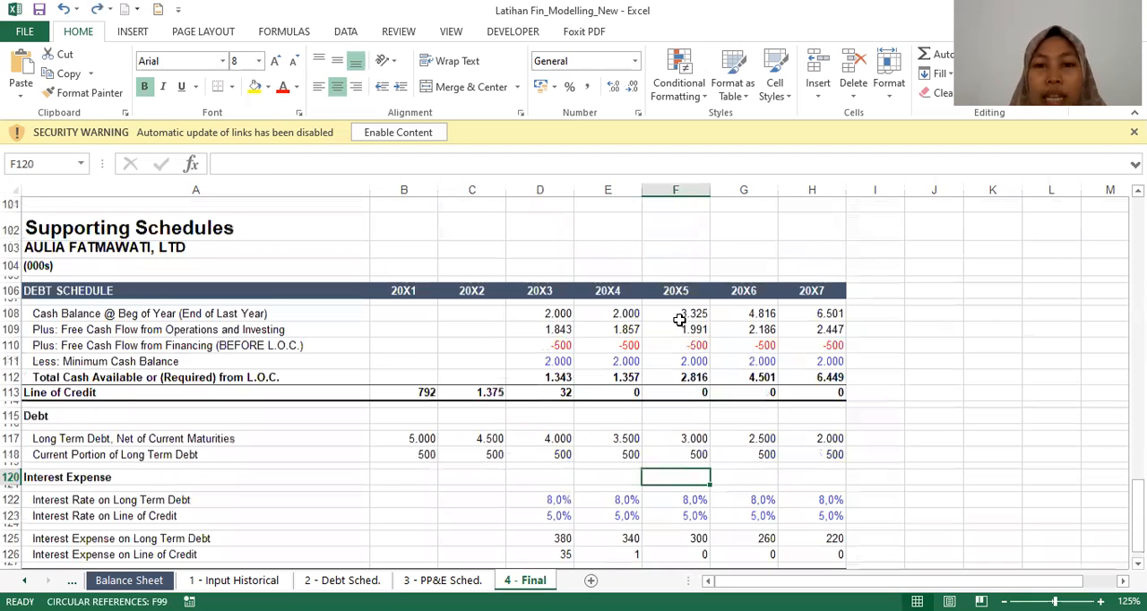